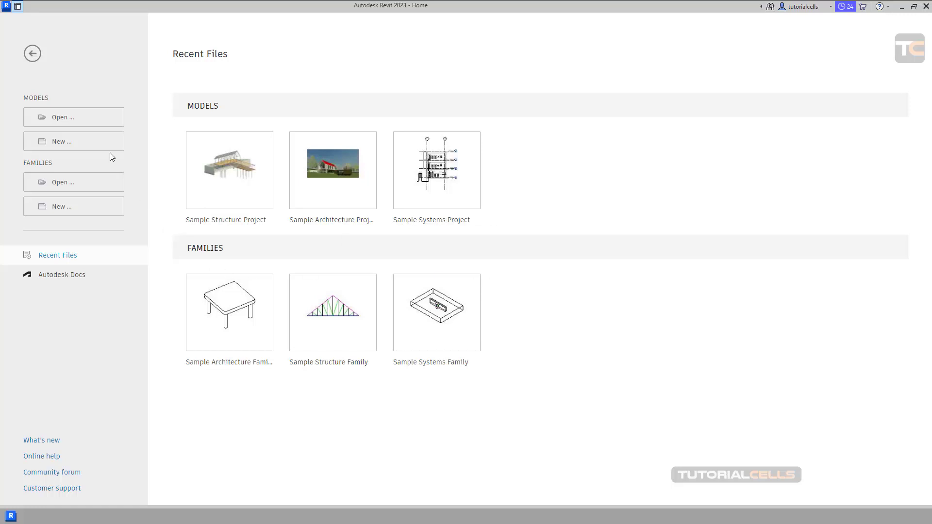
Create a new project from the My Temp M.rte template file
click(90, 147)
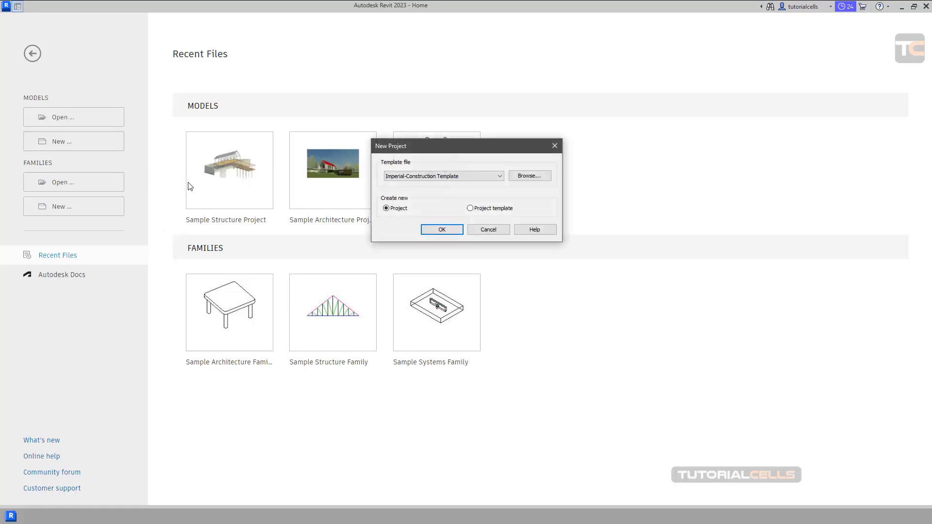
click(422, 179)
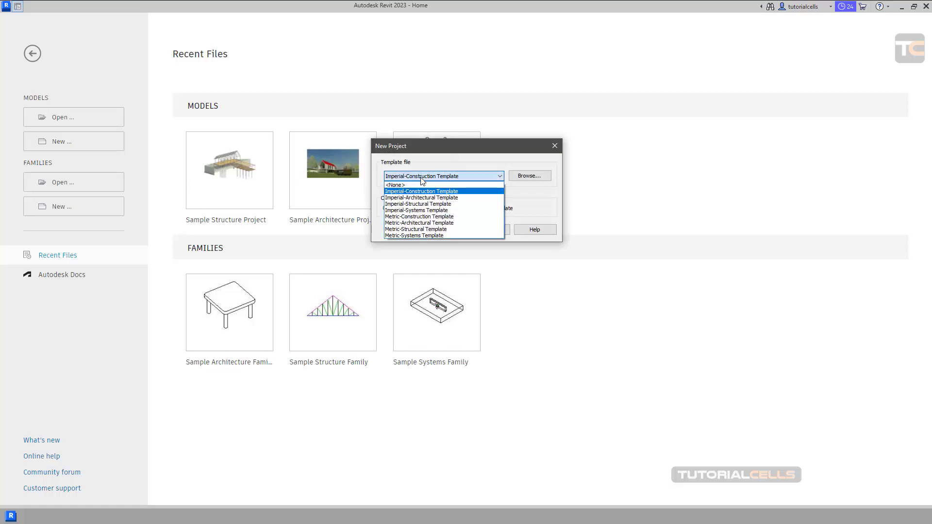
click(418, 224)
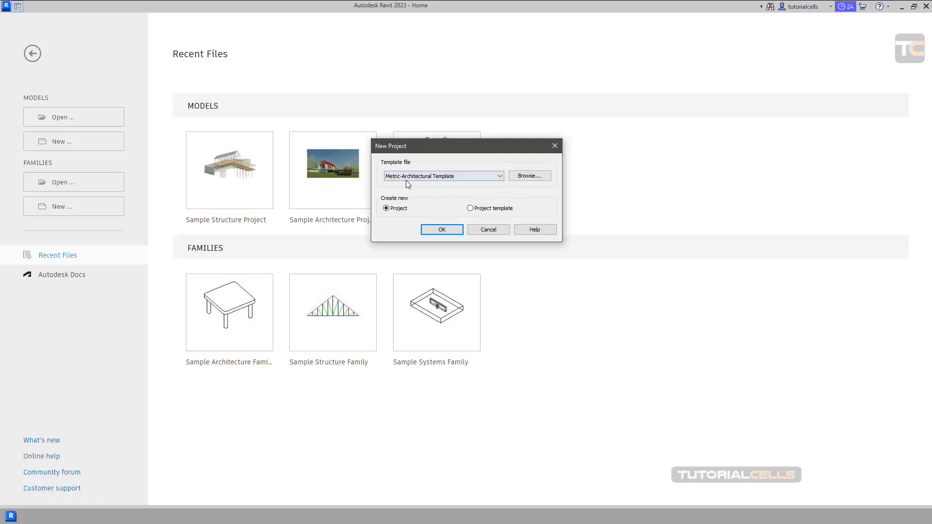
click(521, 177)
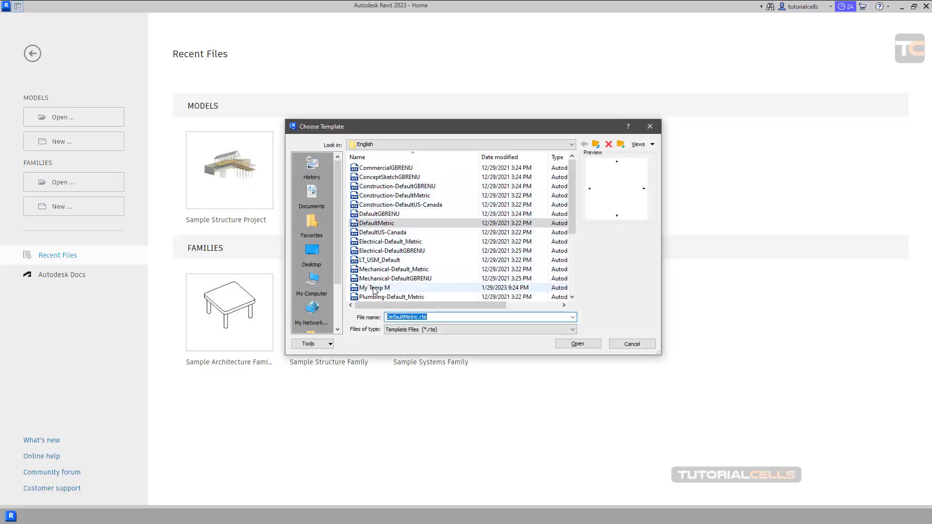
click(375, 288)
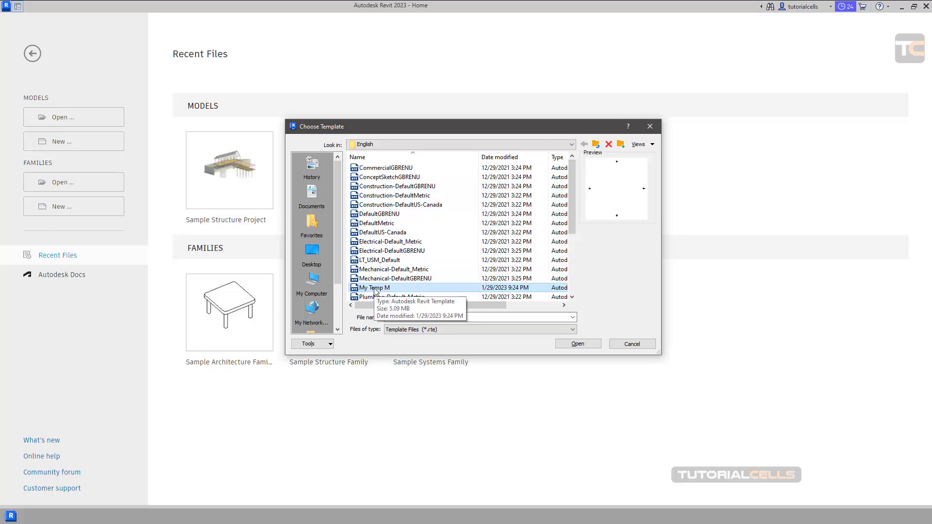
click(579, 344)
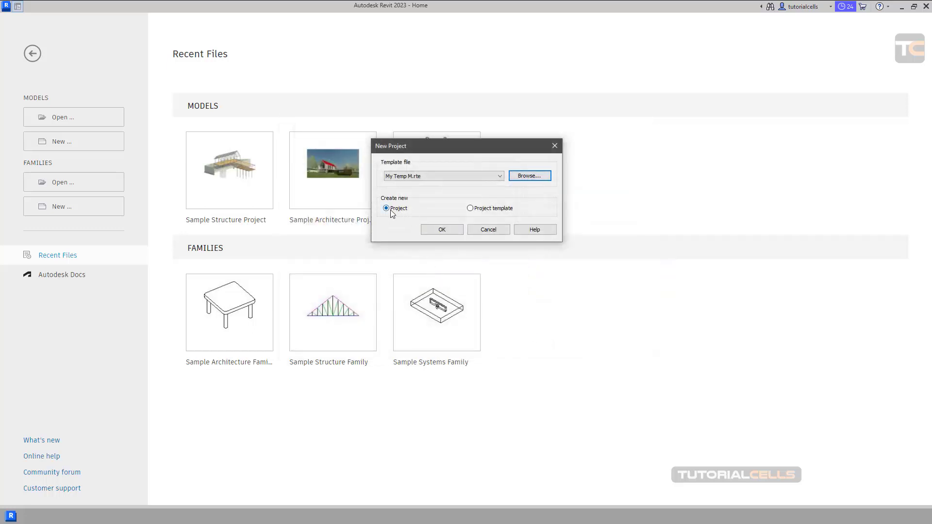
click(432, 231)
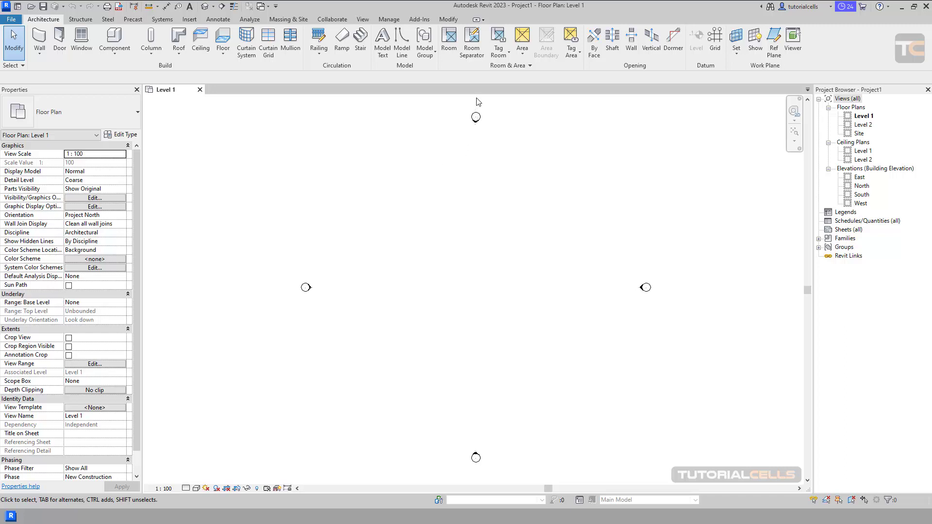
Open the North building elevation view
click(849, 187)
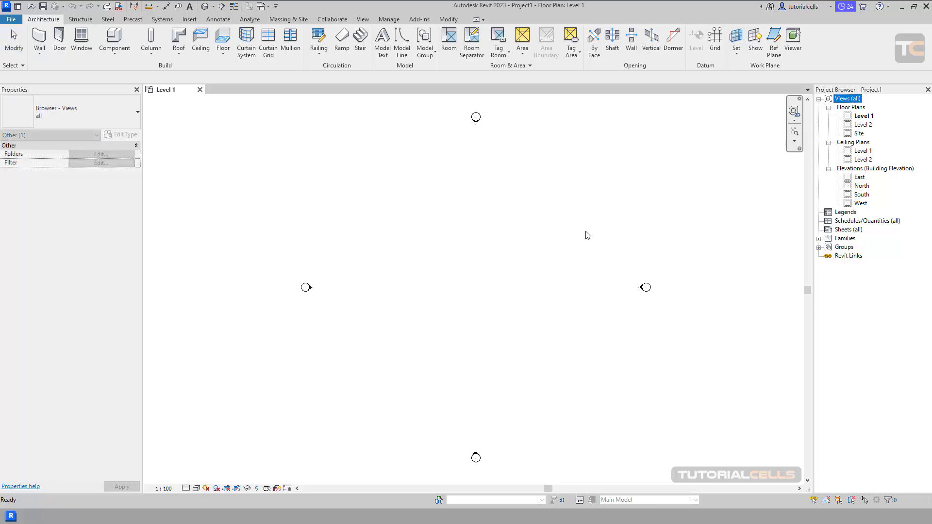
click(859, 187)
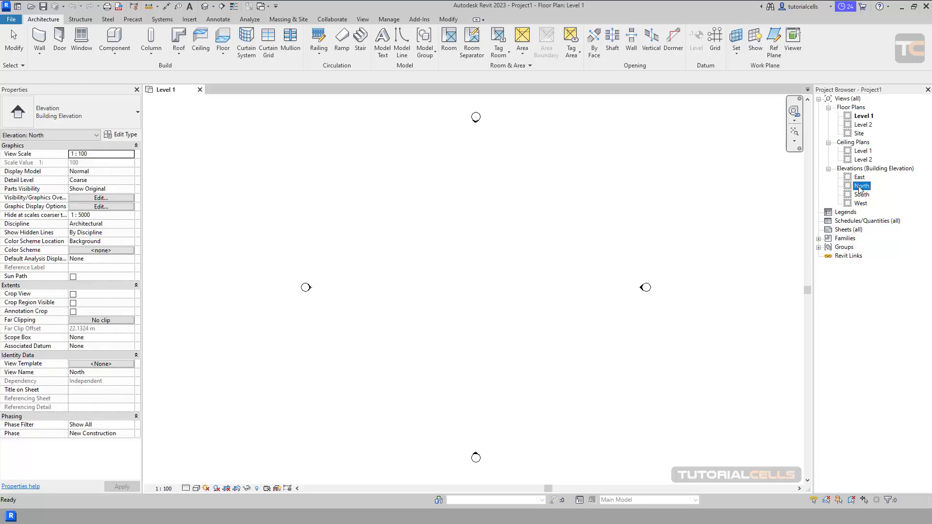
double_click(858, 189)
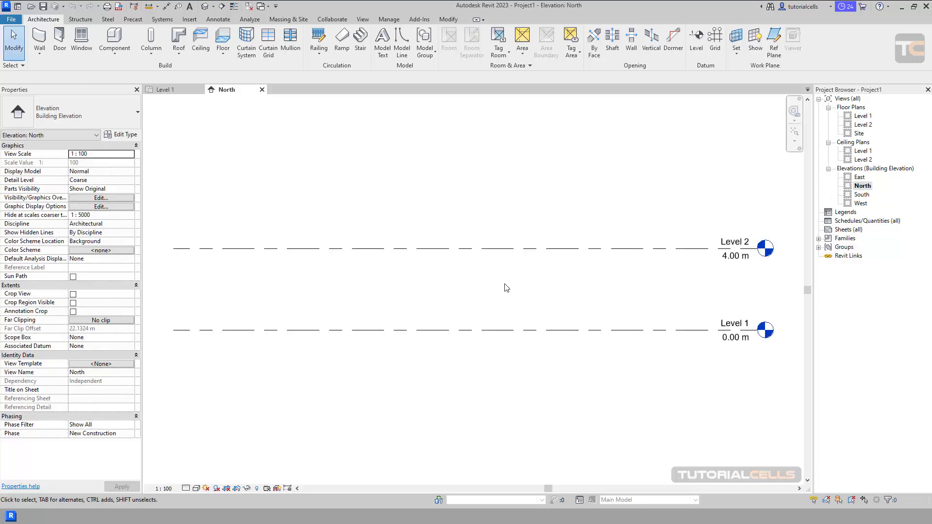
scroll(504, 288, down, 1)
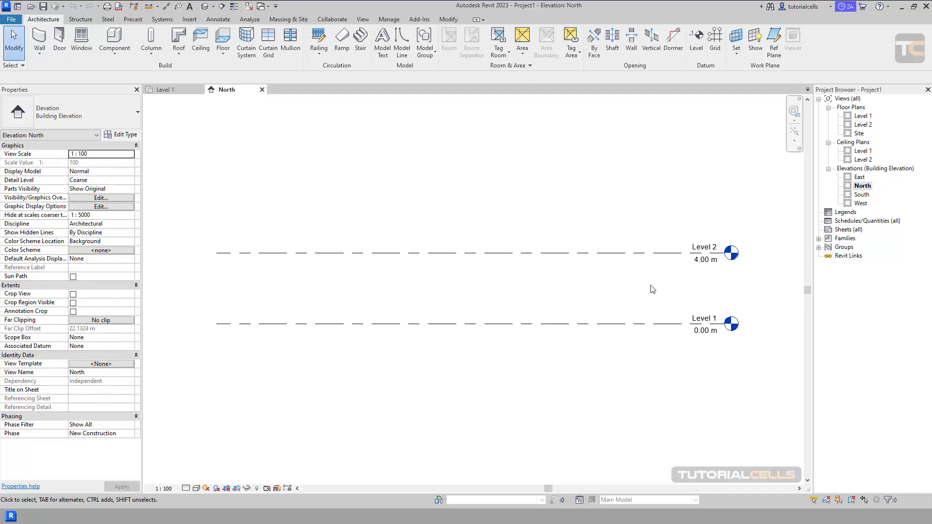
Review the project units for the Common discipline and close them without changes
key(u)
key(n)
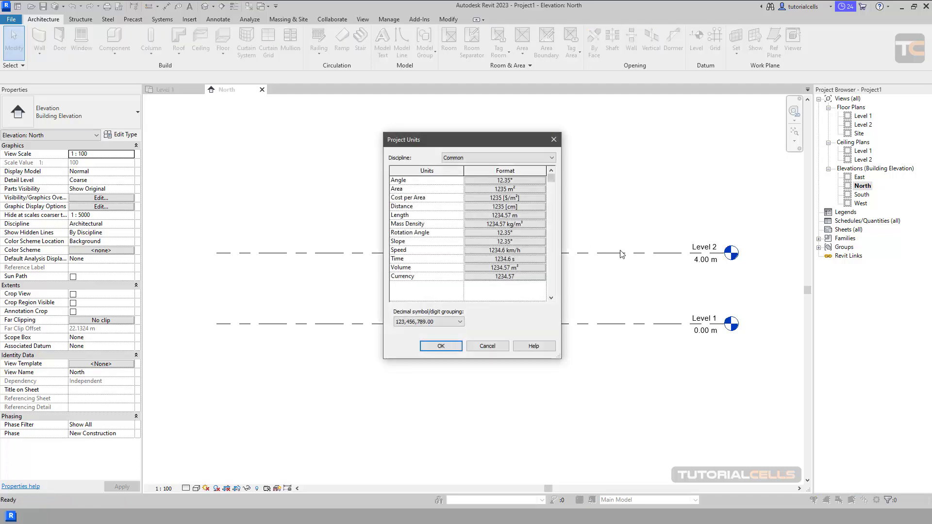
drag(403, 142, 431, 143)
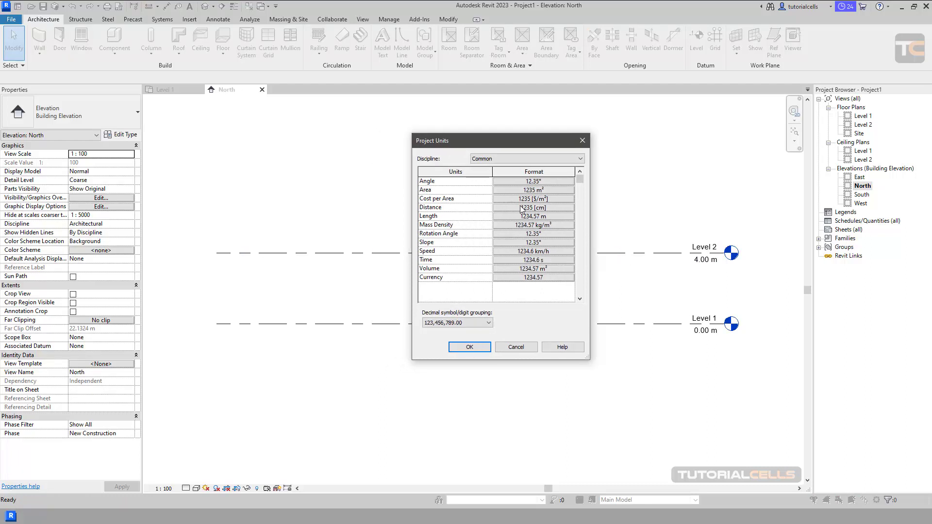
click(582, 140)
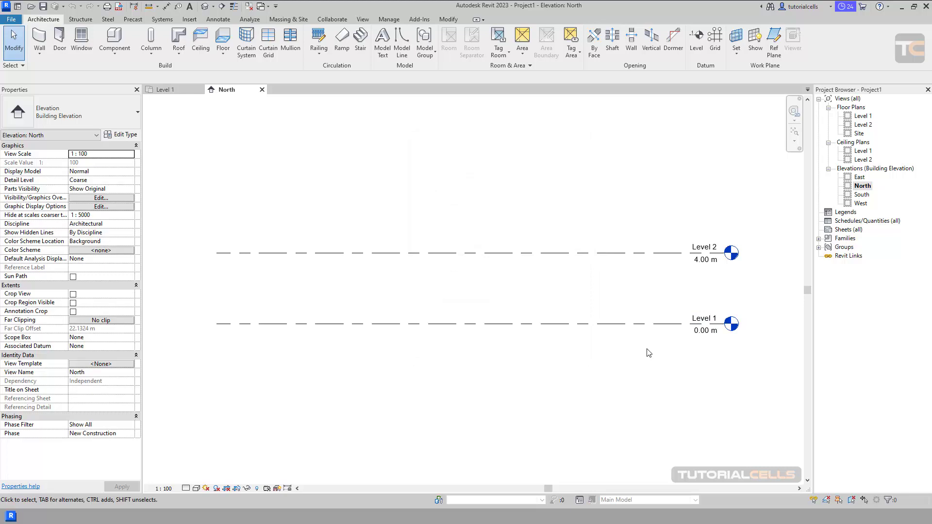
View the Level 1 and Level 2 floor plans and close both, returning to the North elevation
click(860, 117)
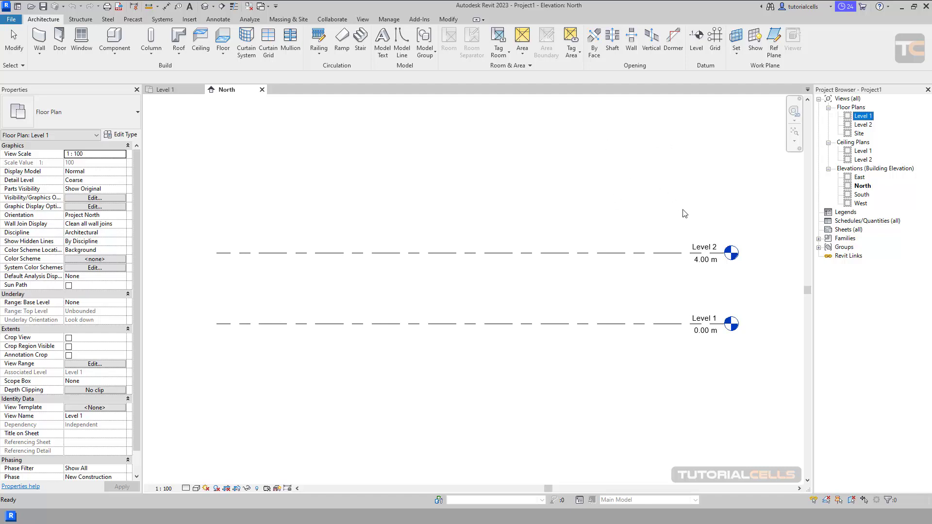
double_click(862, 117)
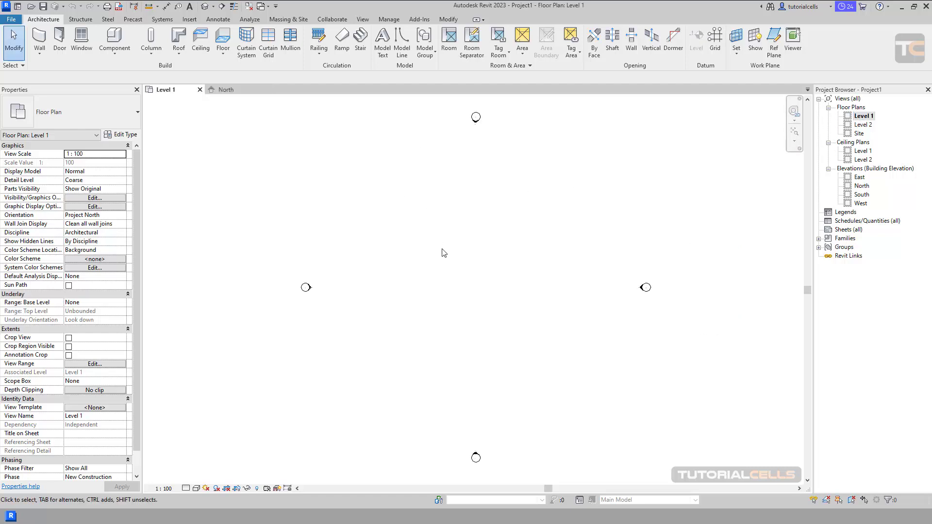
double_click(866, 126)
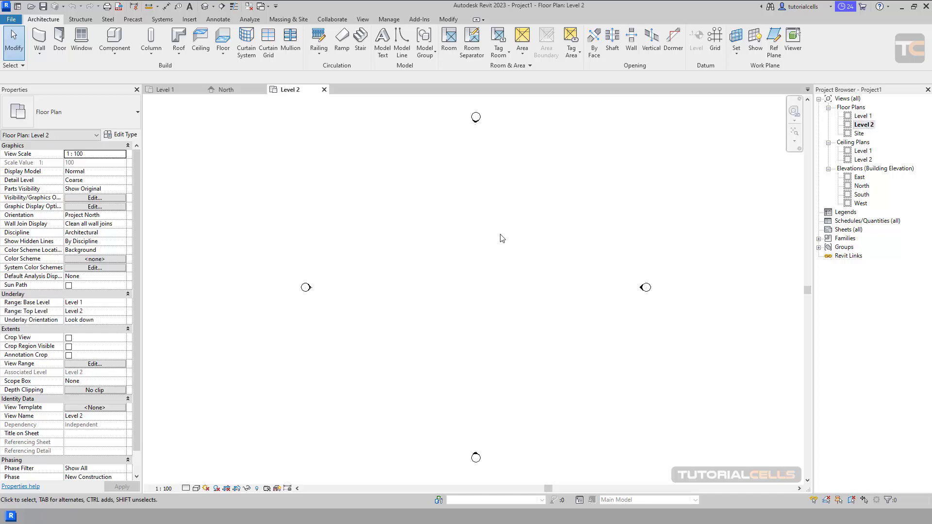
click(324, 89)
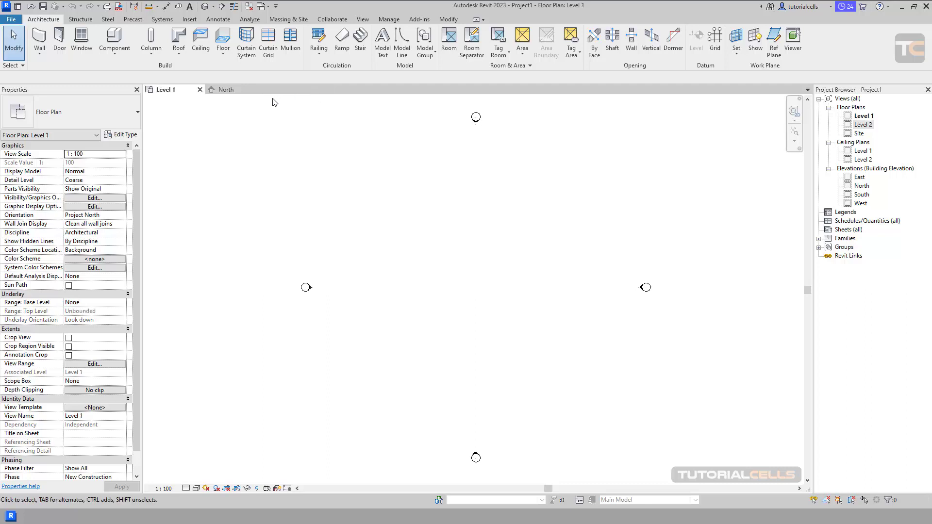
click(199, 89)
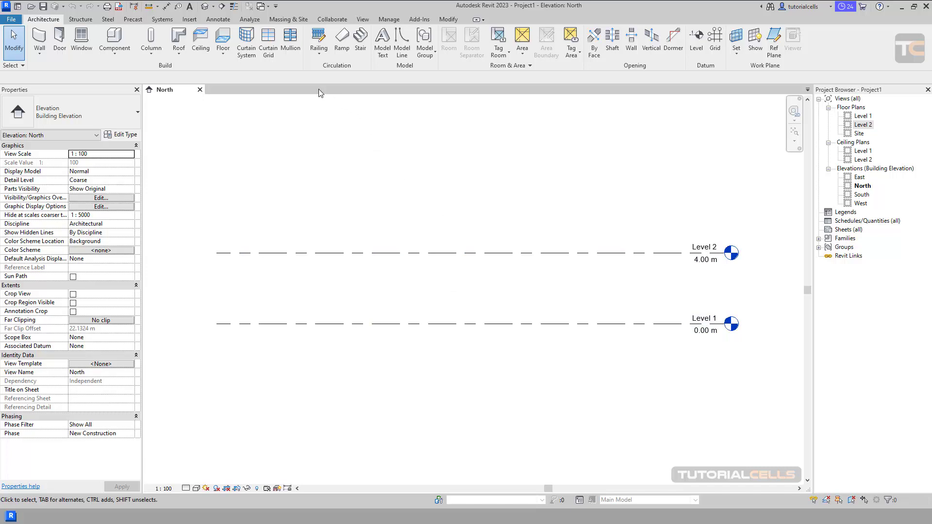
click(386, 20)
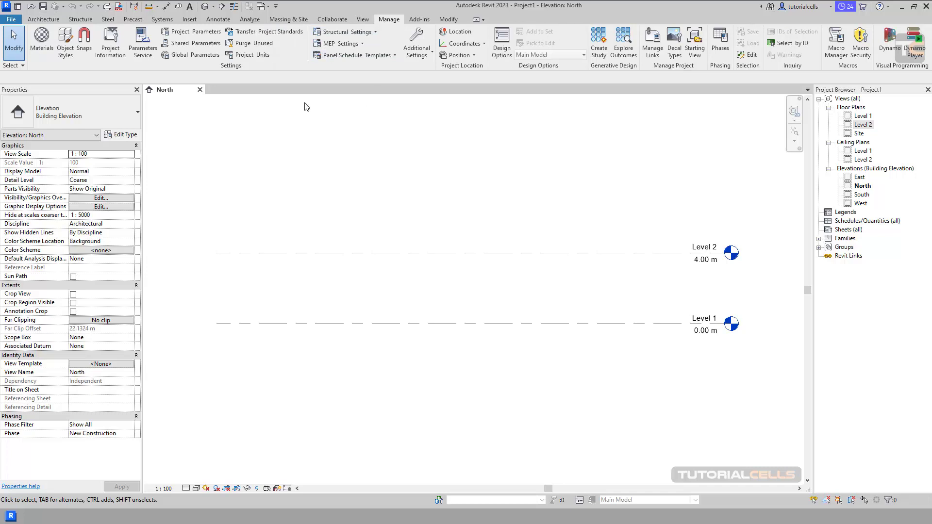
click(425, 60)
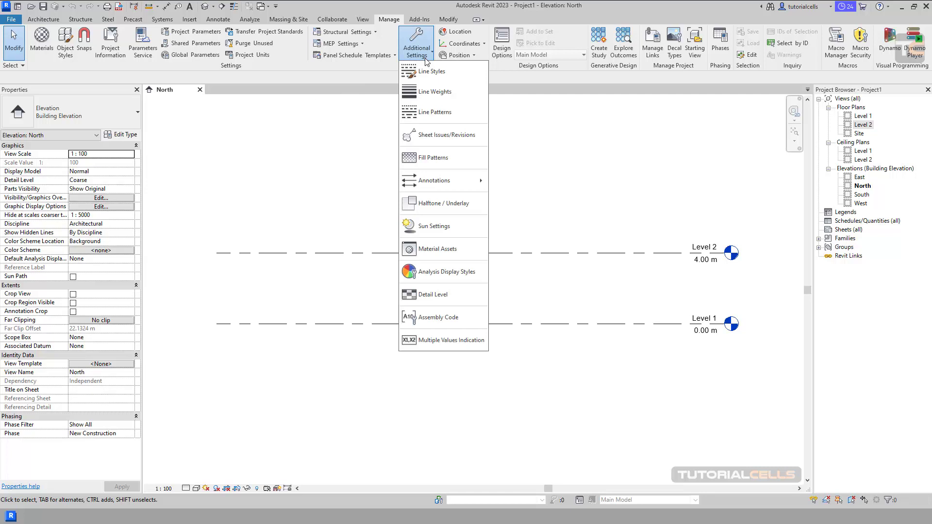
click(376, 116)
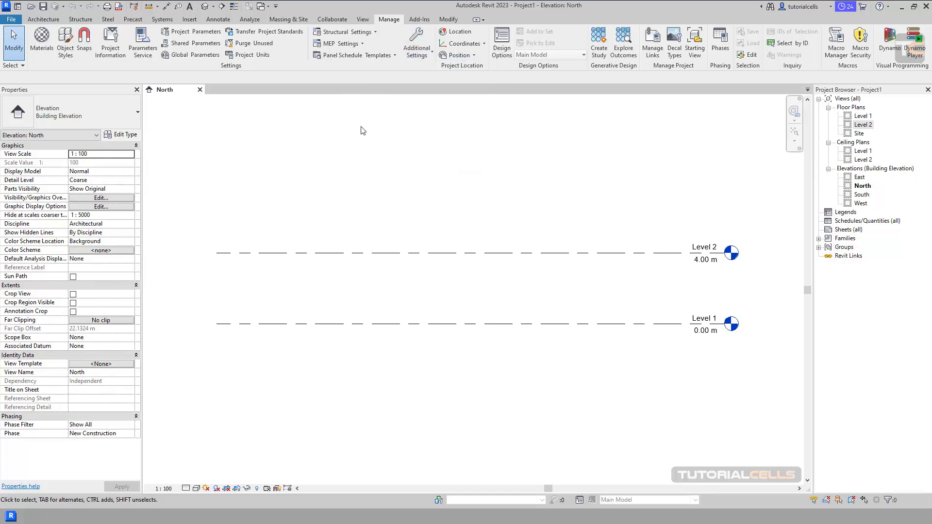
Turn on the visibility of the Project Base Point under the Site category in the North elevation
click(362, 19)
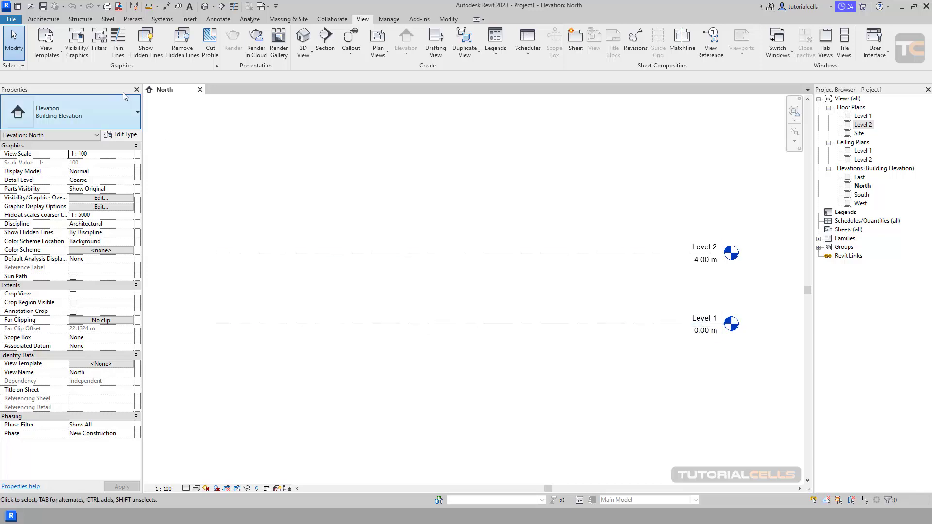
click(86, 57)
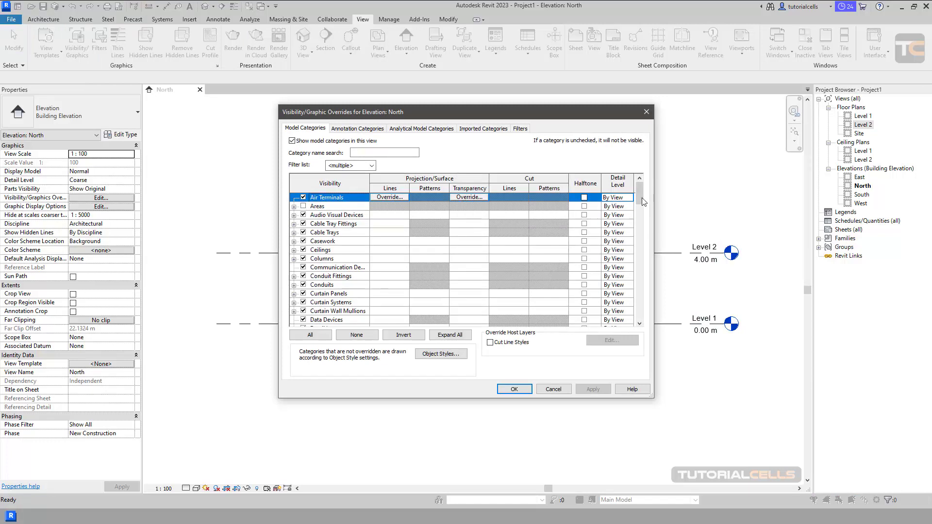
drag(641, 203, 639, 314)
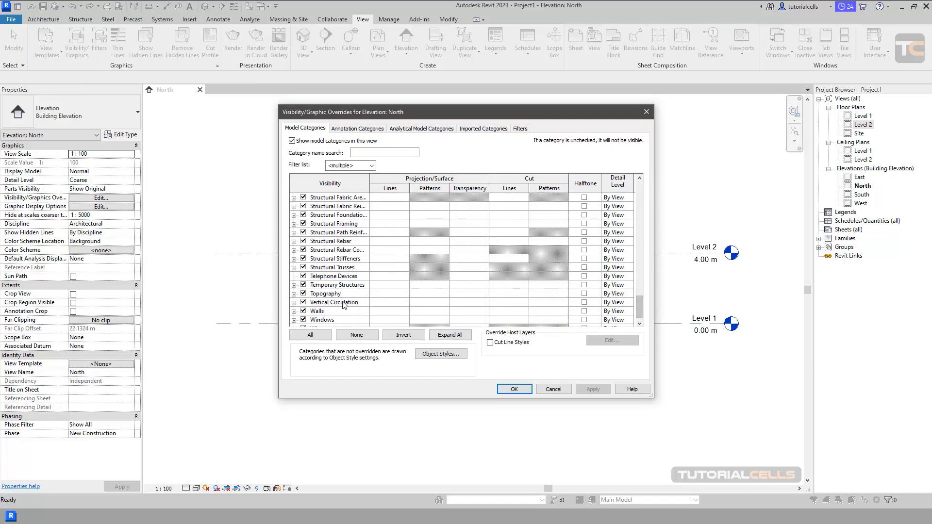
scroll(342, 306, down, 1)
click(329, 293)
scroll(329, 294, up, 5)
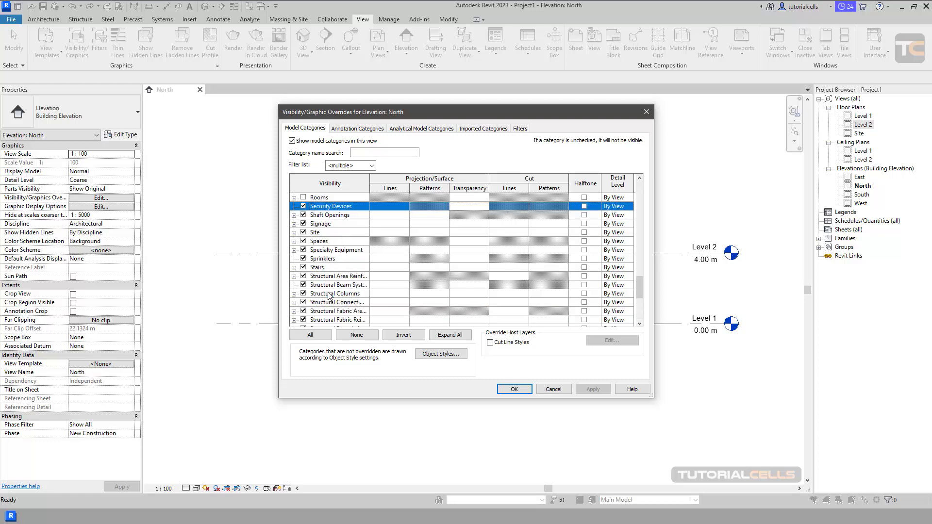
click(307, 233)
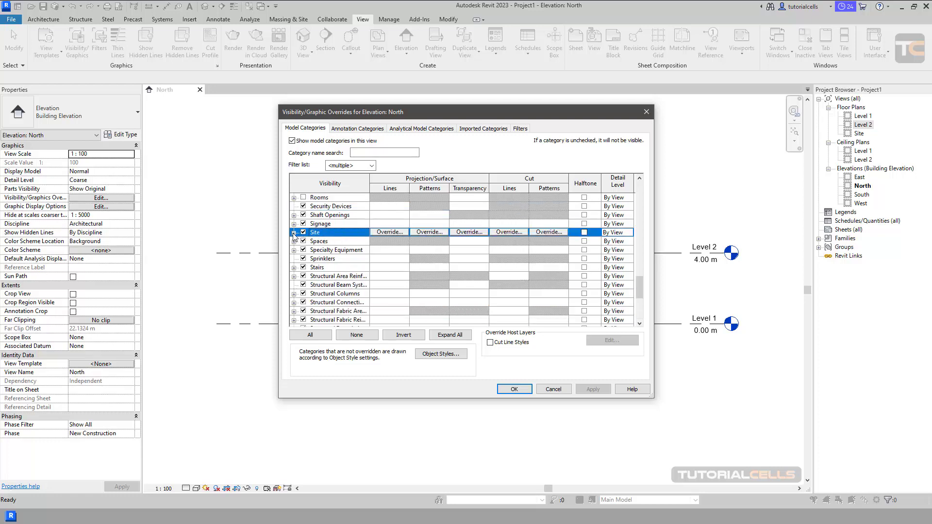
click(293, 233)
drag(423, 115, 429, 116)
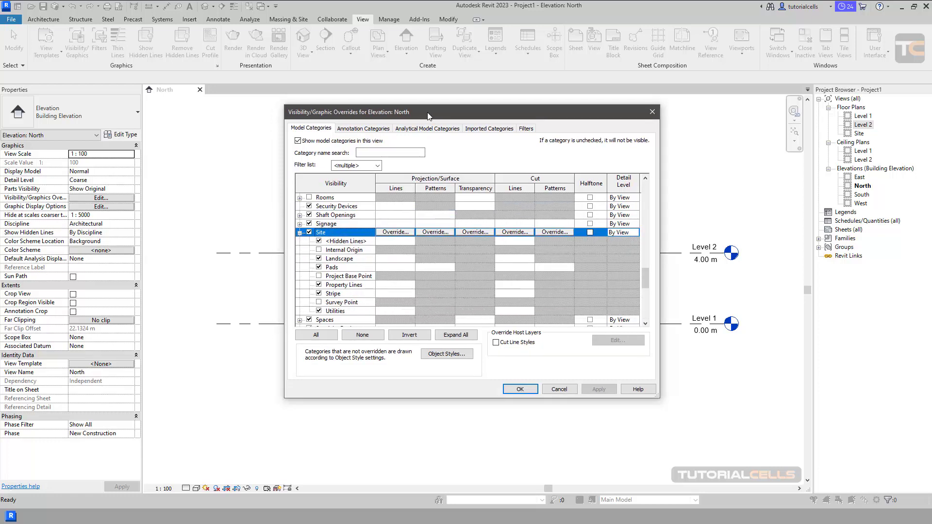
click(318, 276)
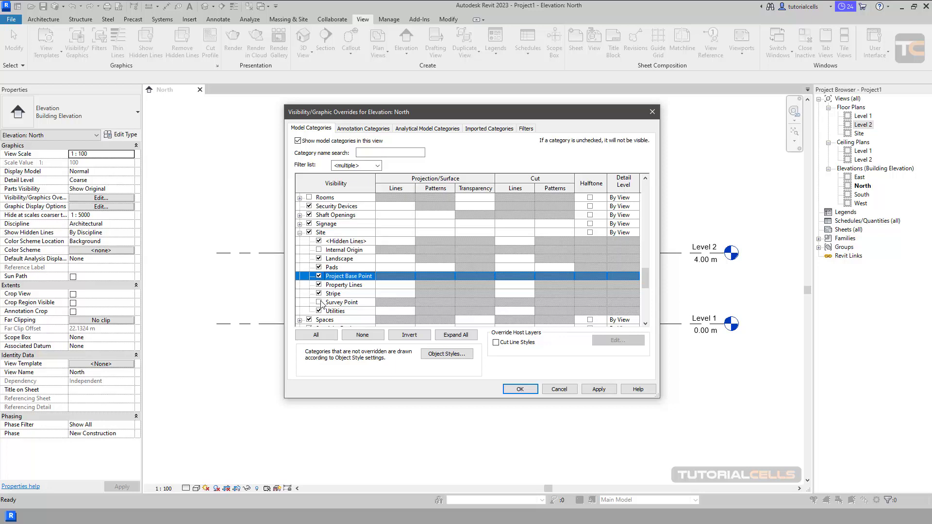
click(525, 389)
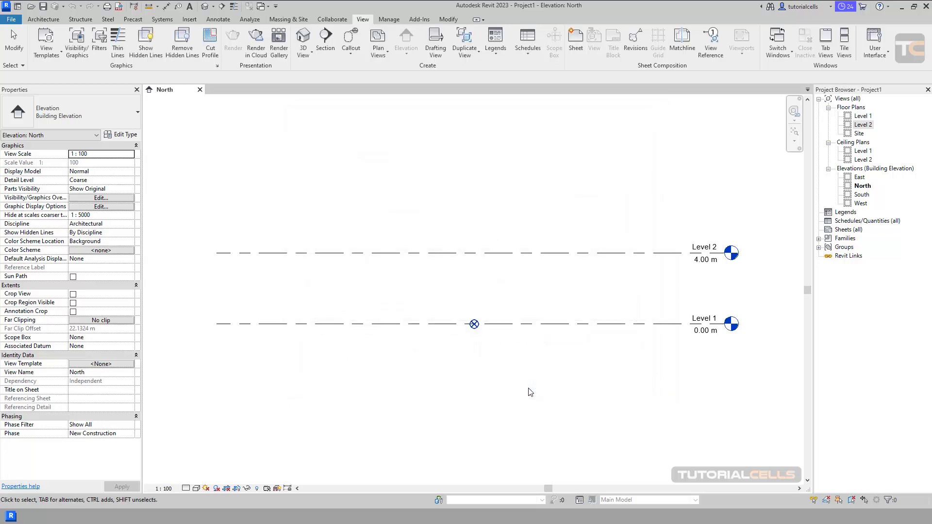
Inspect the project base point's coordinates on the Level 1 line and deselect it
click(475, 326)
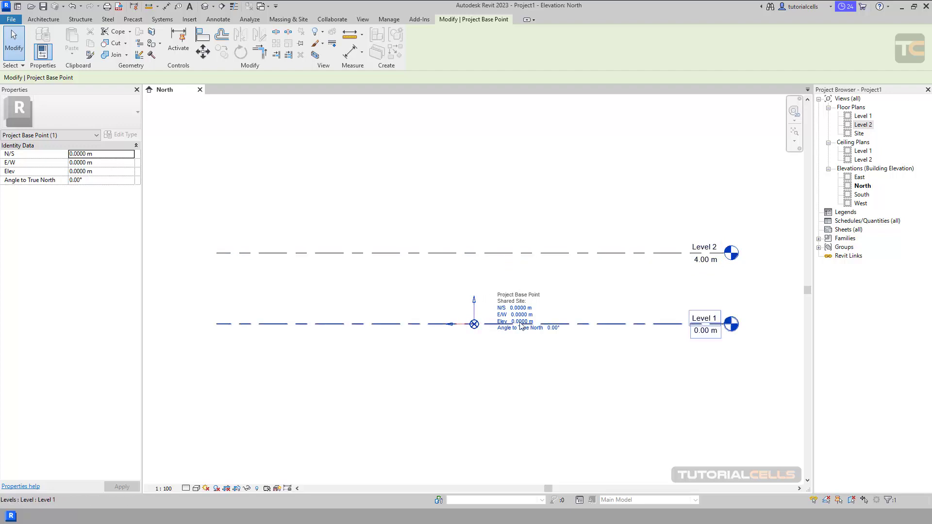
scroll(582, 245, down, 1)
click(572, 202)
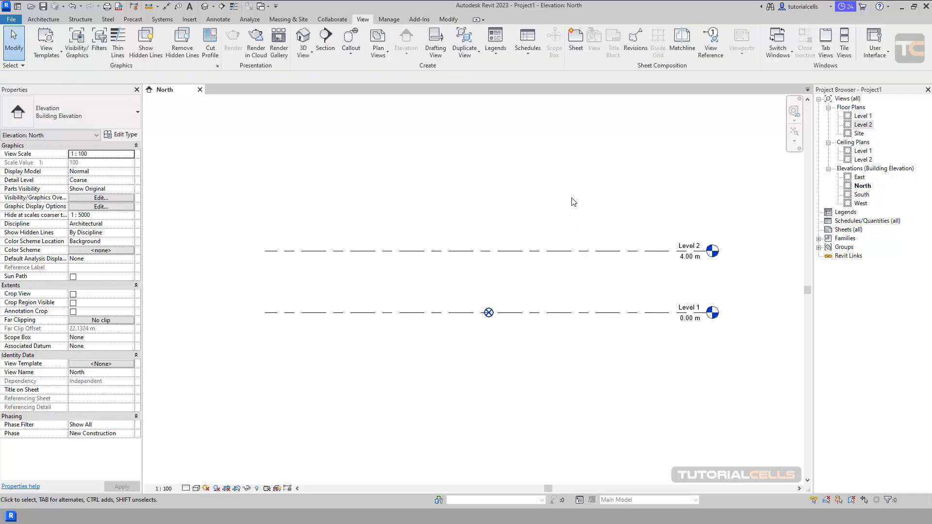
middle_drag(573, 199, 576, 210)
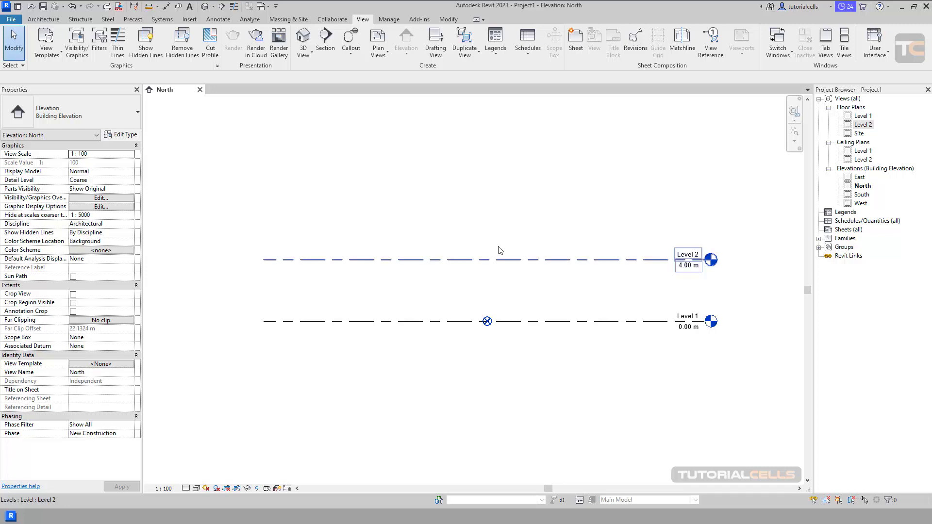
Examine the properties of the Level 2 floor plan and the Level 2 ceiling plan
click(863, 125)
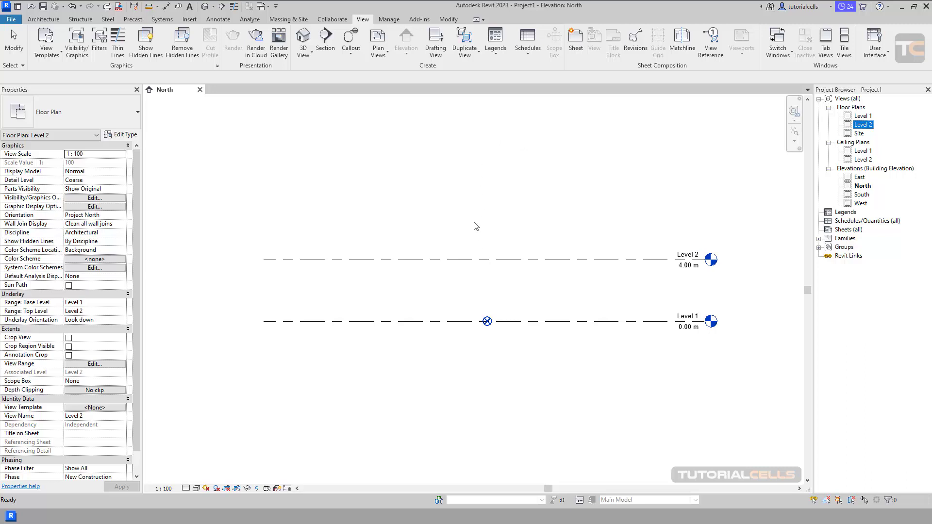
click(862, 160)
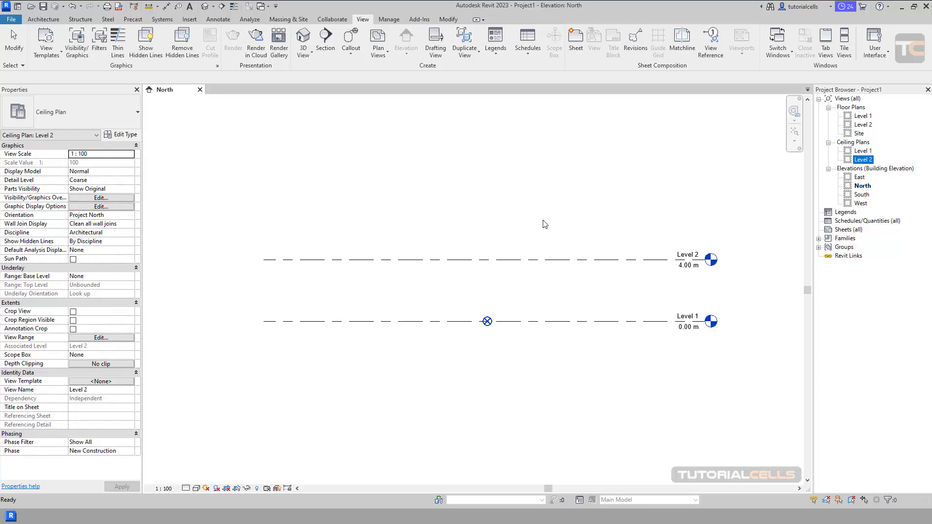
click(569, 196)
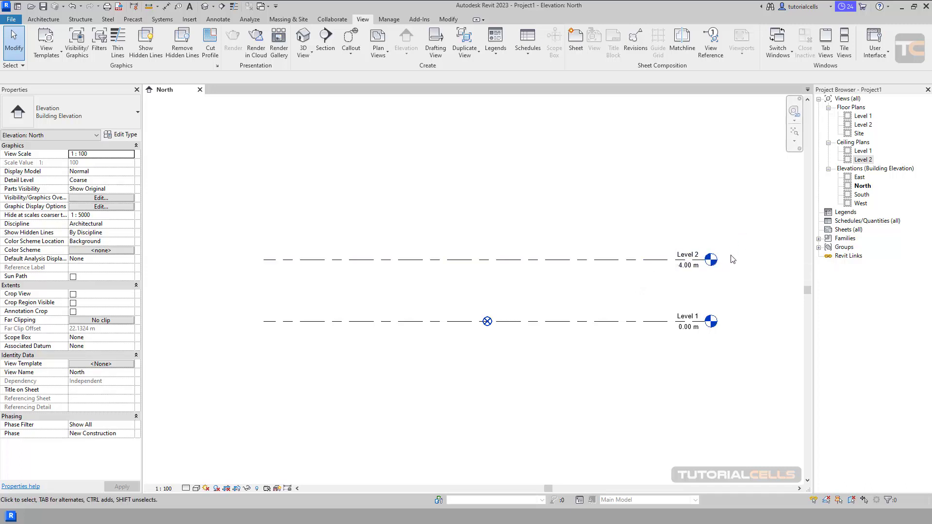
scroll(717, 324, up, 1)
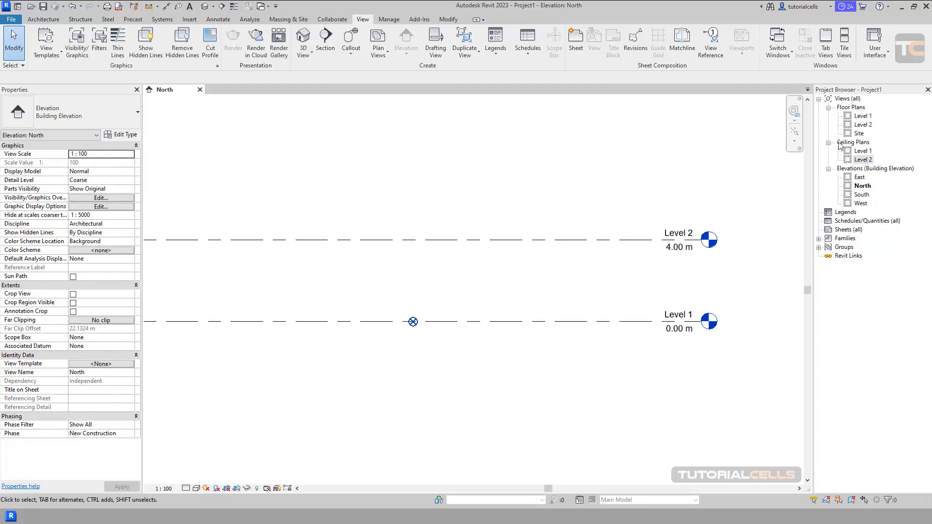
scroll(534, 220, down, 1)
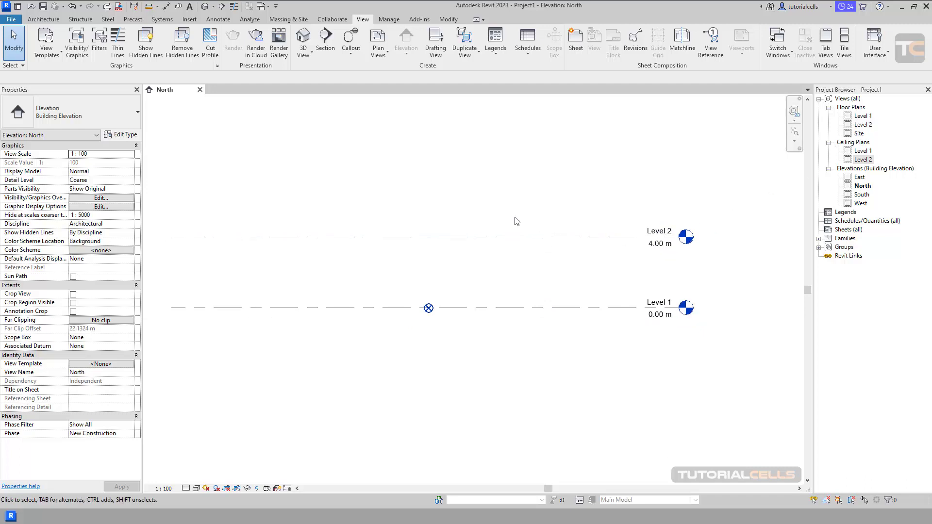
middle_drag(521, 224, 539, 234)
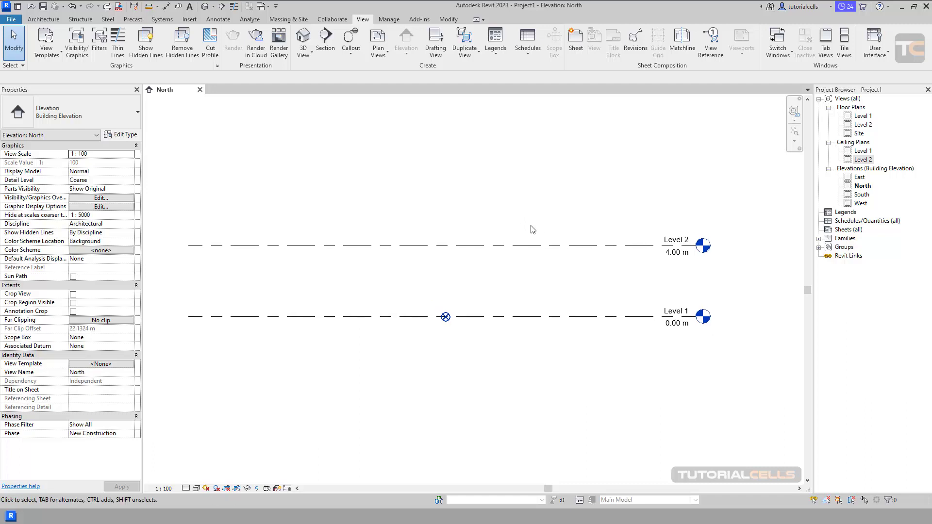
click(45, 20)
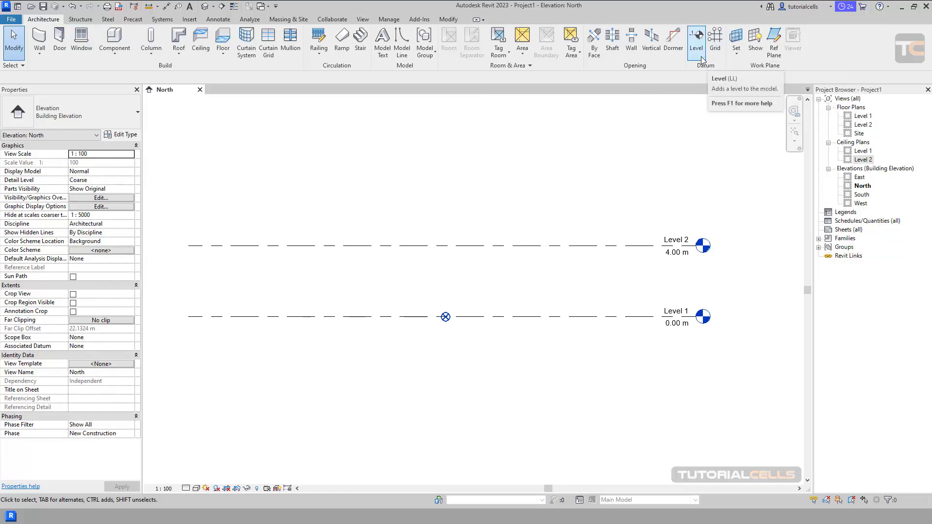
click(696, 42)
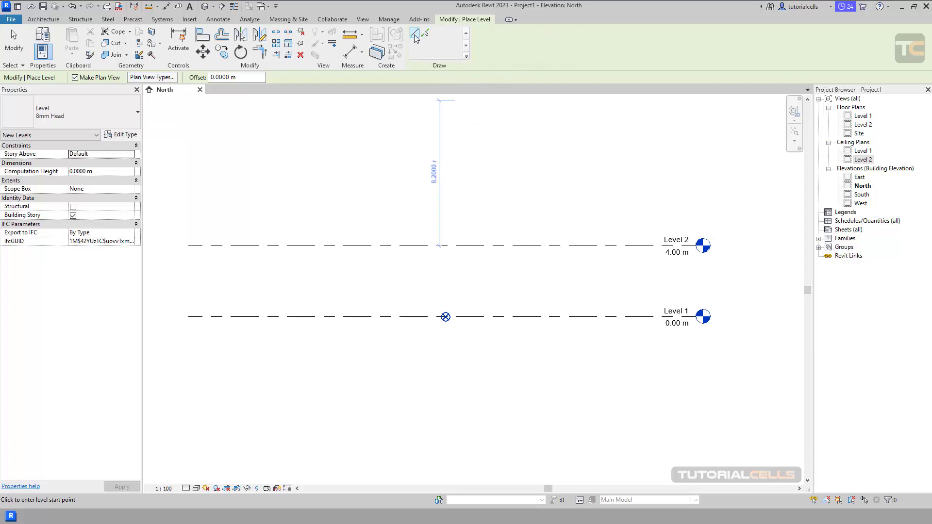
click(264, 185)
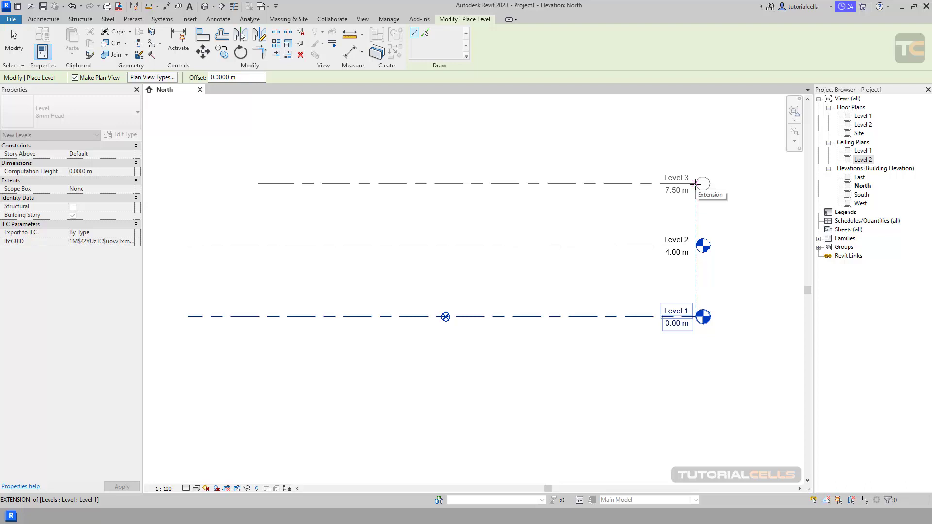
key(Escape)
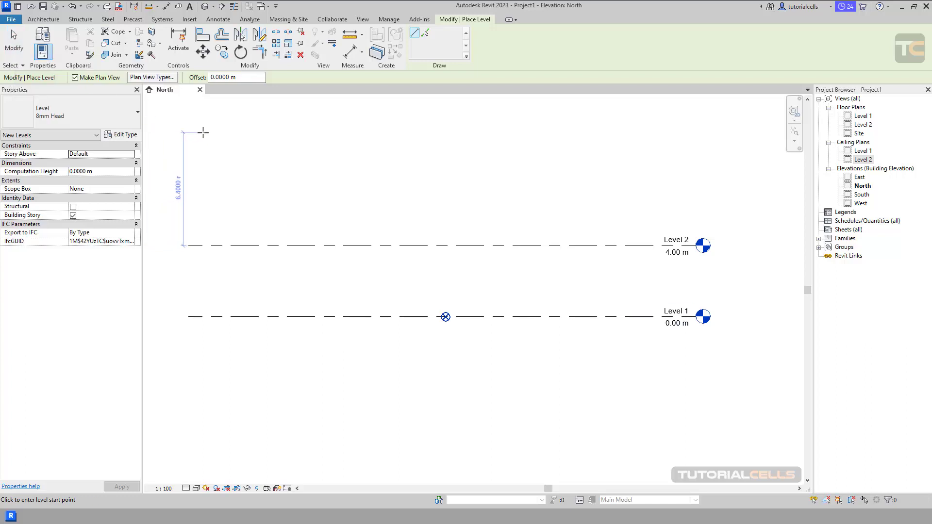
click(15, 44)
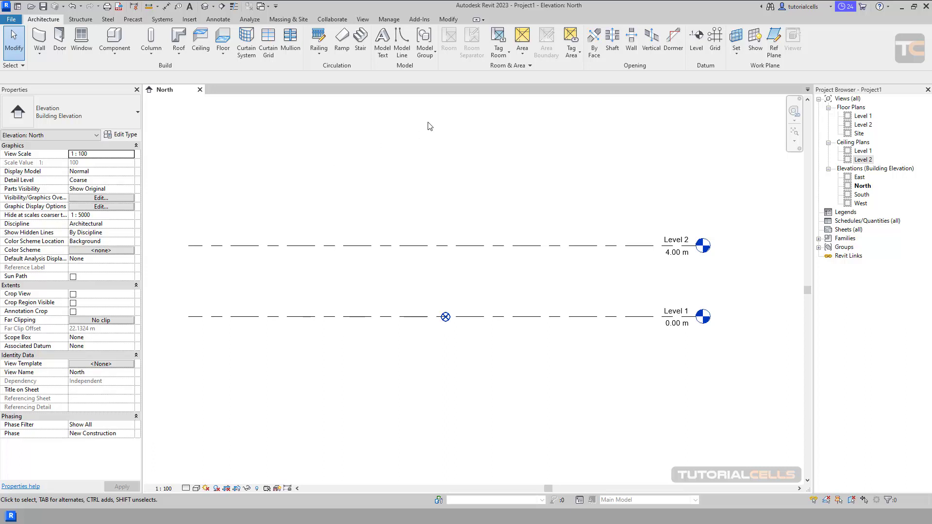
Draw a new level above Level 2 at an elevation of about 7.60 m, aligned with both ends of the existing levels
click(703, 37)
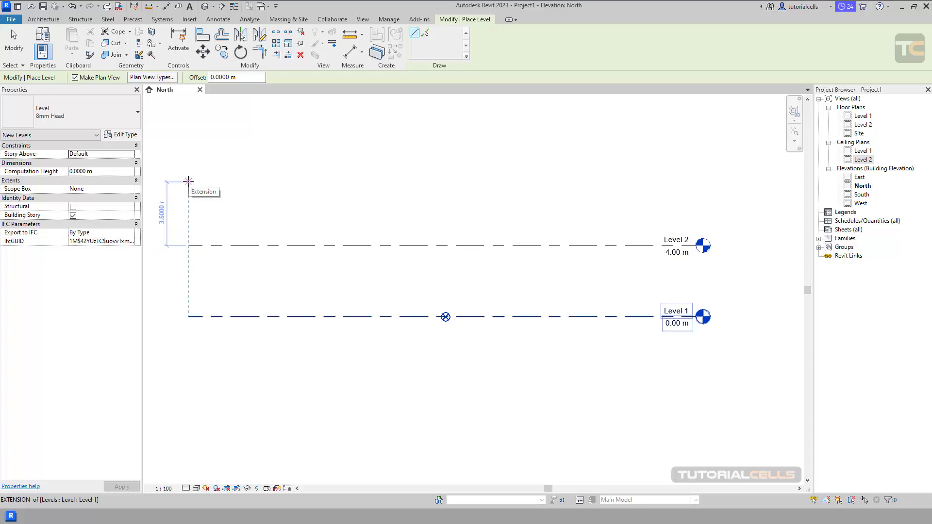
click(189, 181)
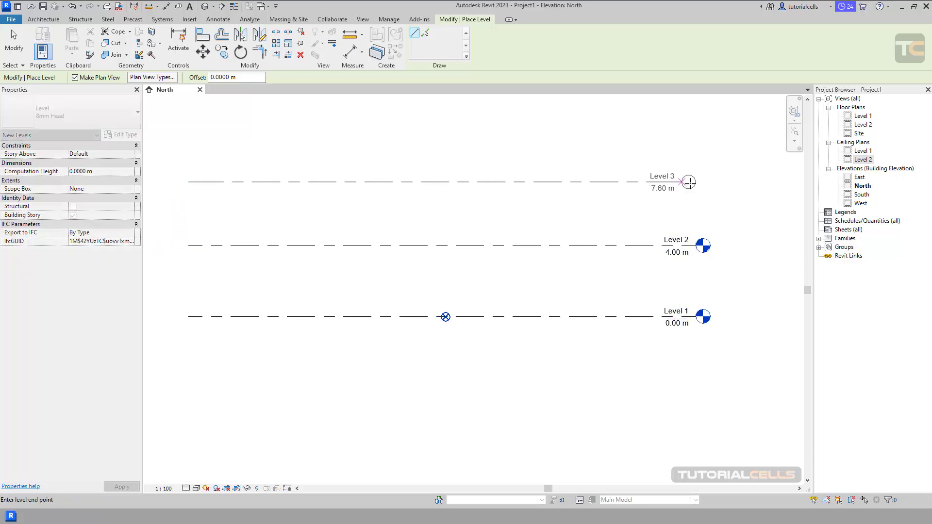
click(697, 182)
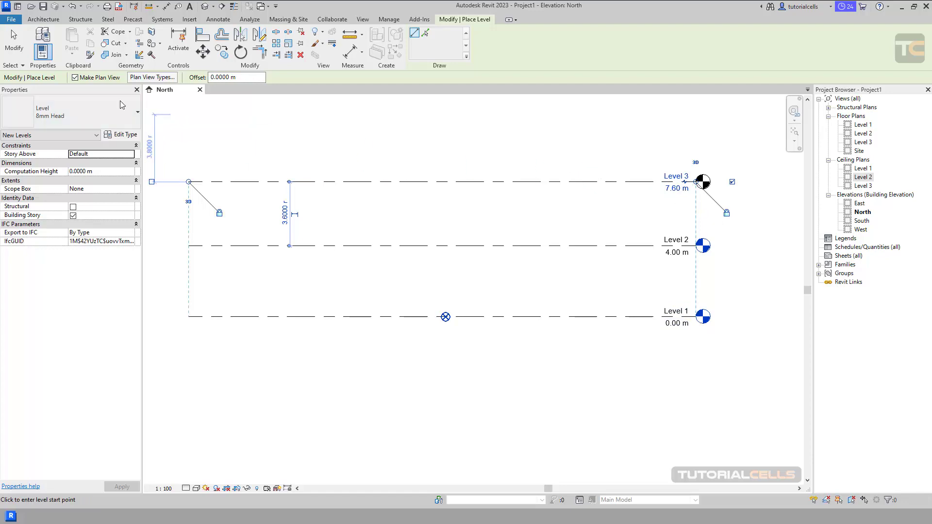
click(18, 48)
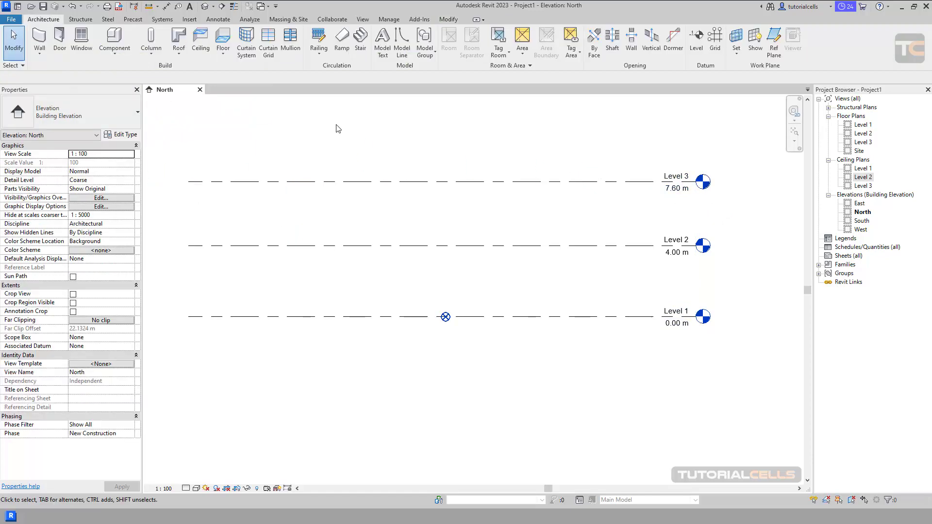
Inspect the new Level 3 line and its level head, and deselect it
click(625, 187)
scroll(718, 171, up, 2)
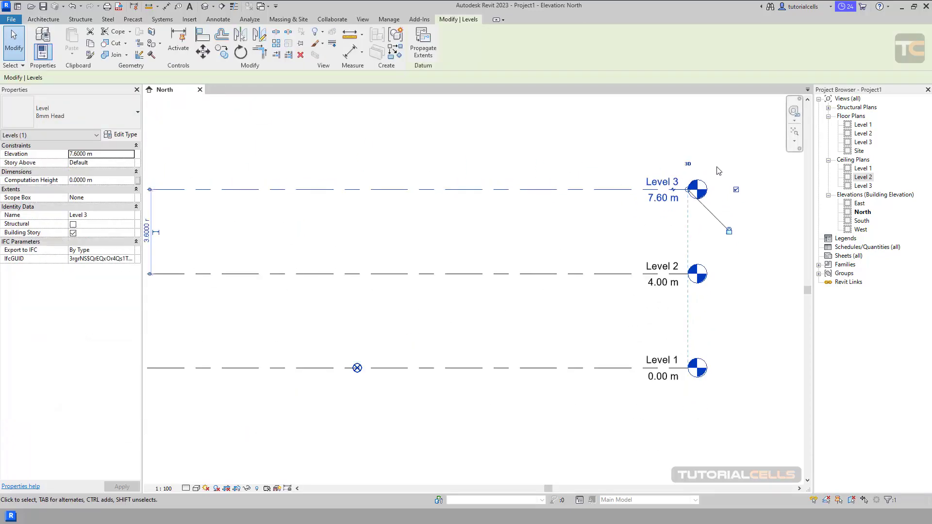
scroll(718, 171, down, 1)
click(607, 166)
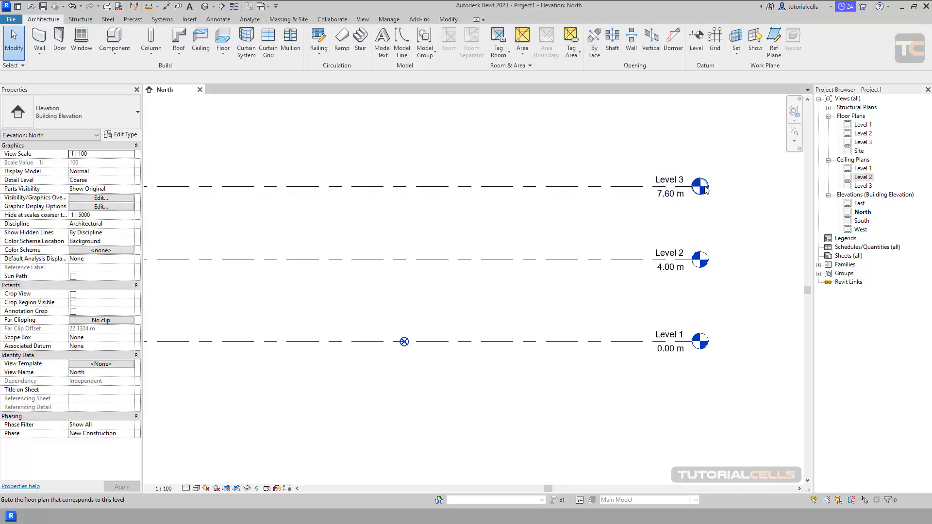
Delete the Level 3 line together with its associated plan views
scroll(557, 217, down, 2)
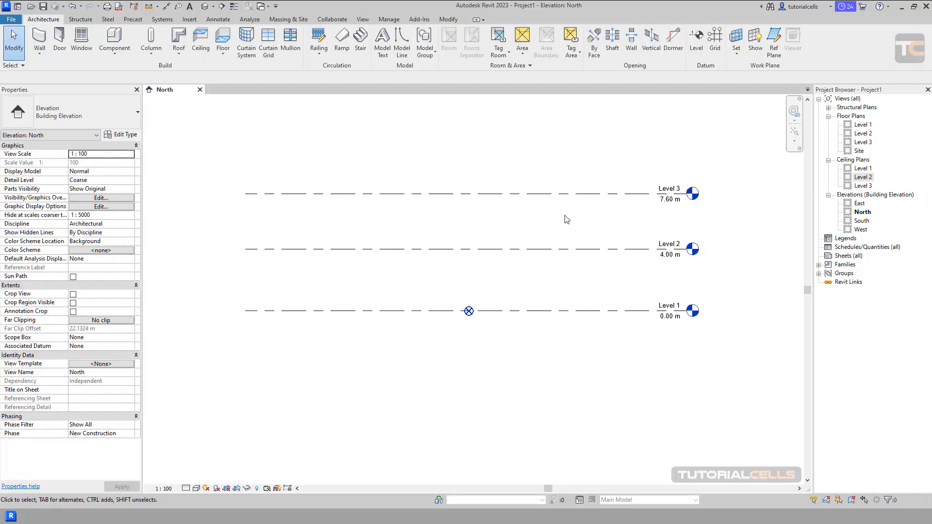
middle_drag(533, 220, 535, 241)
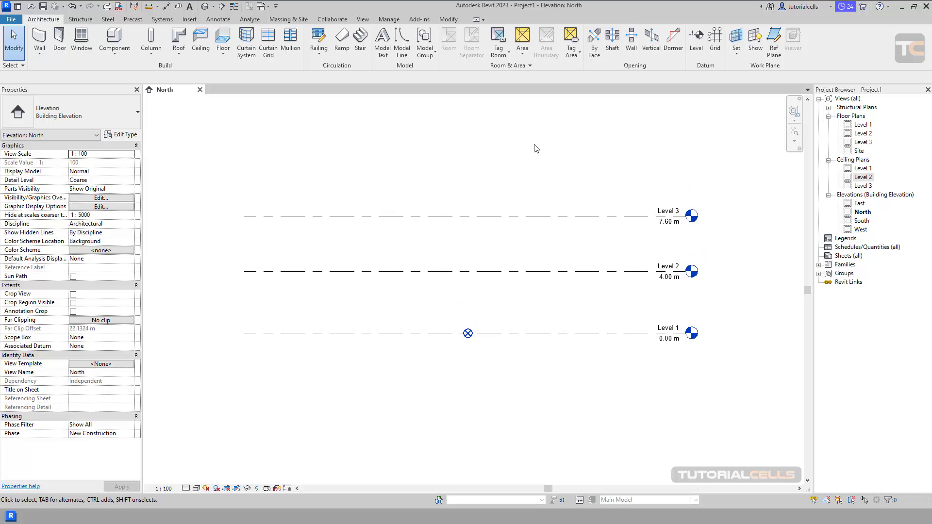
click(549, 220)
key(Delete)
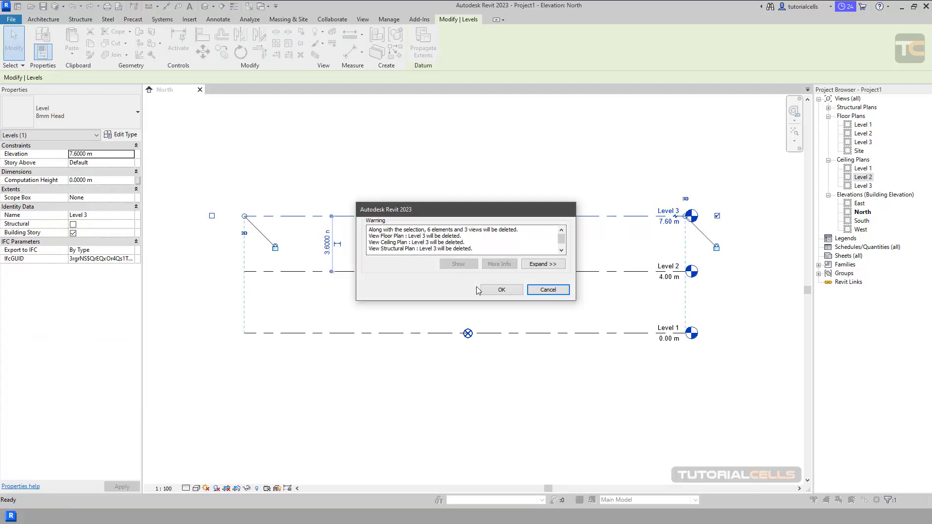
click(500, 289)
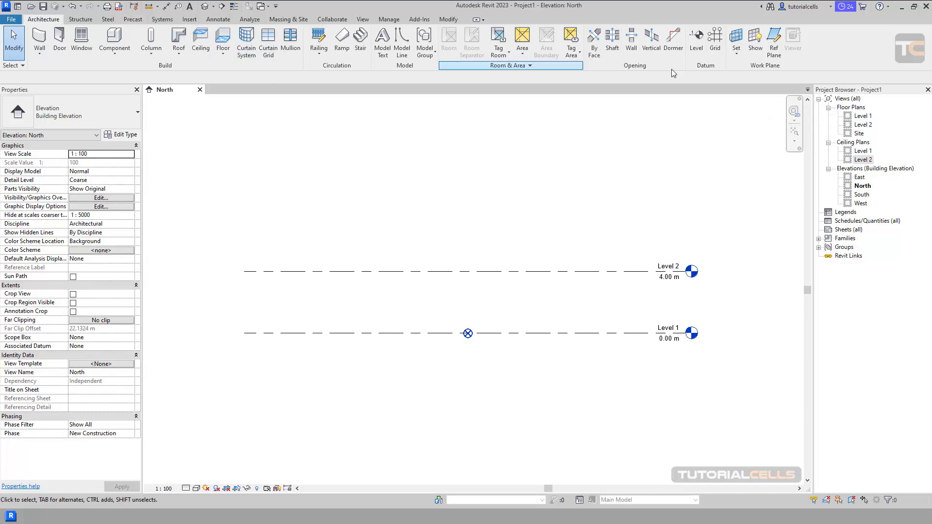
Draw an 8mm Head level above Level 2 at about 7.70 m, aligned with the existing level ends, with plan views generated
click(696, 39)
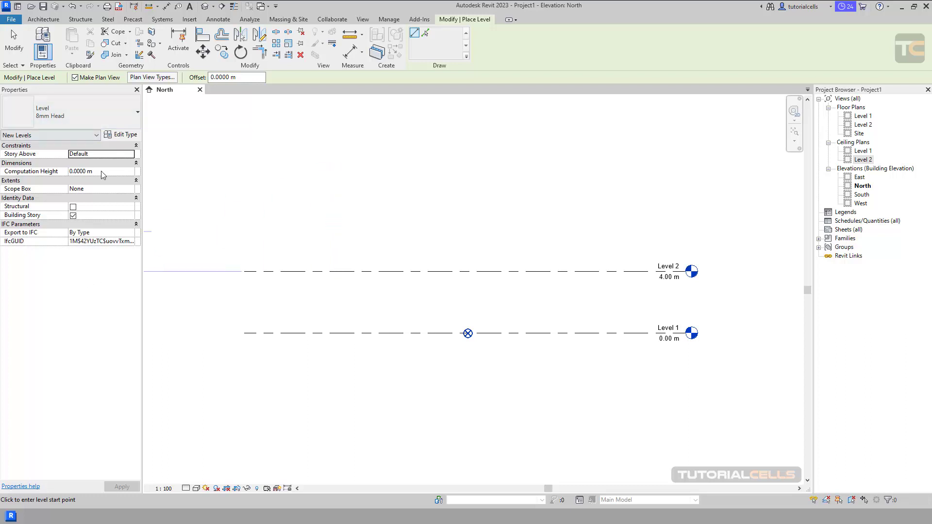
click(137, 116)
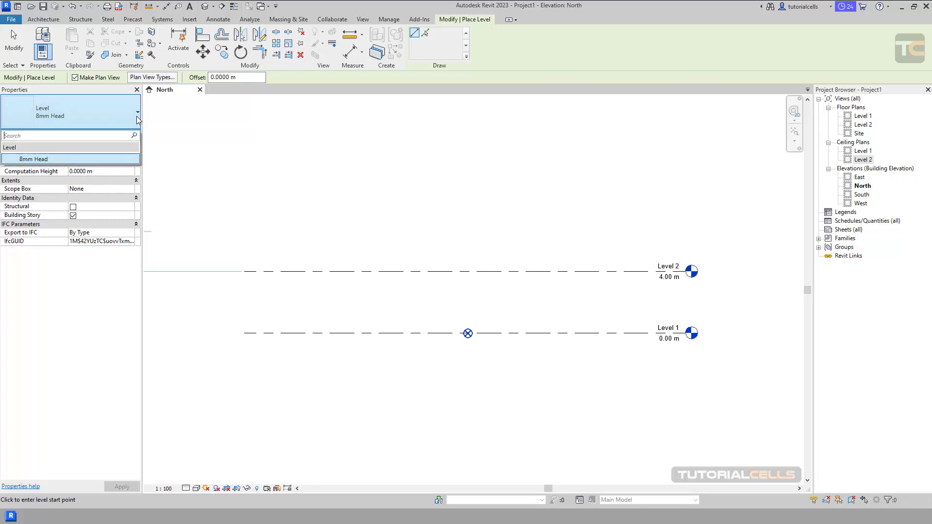
click(136, 115)
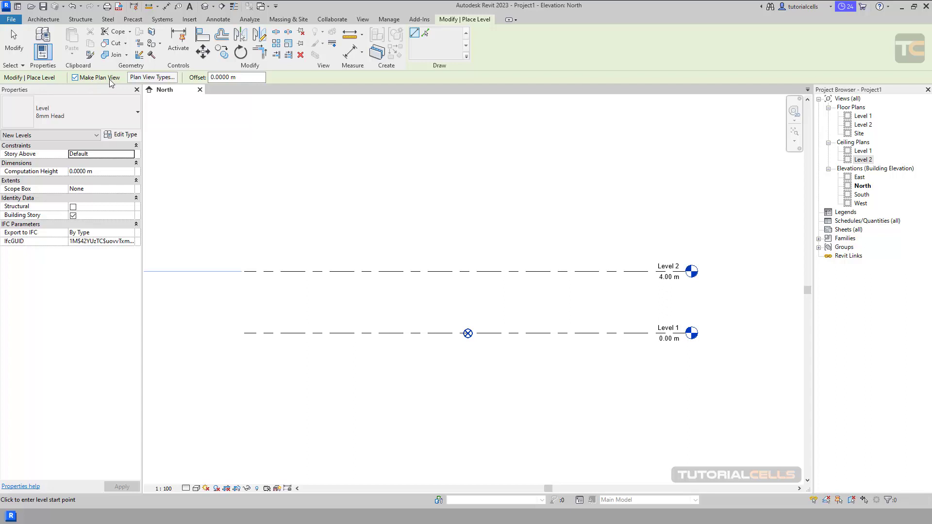
click(243, 214)
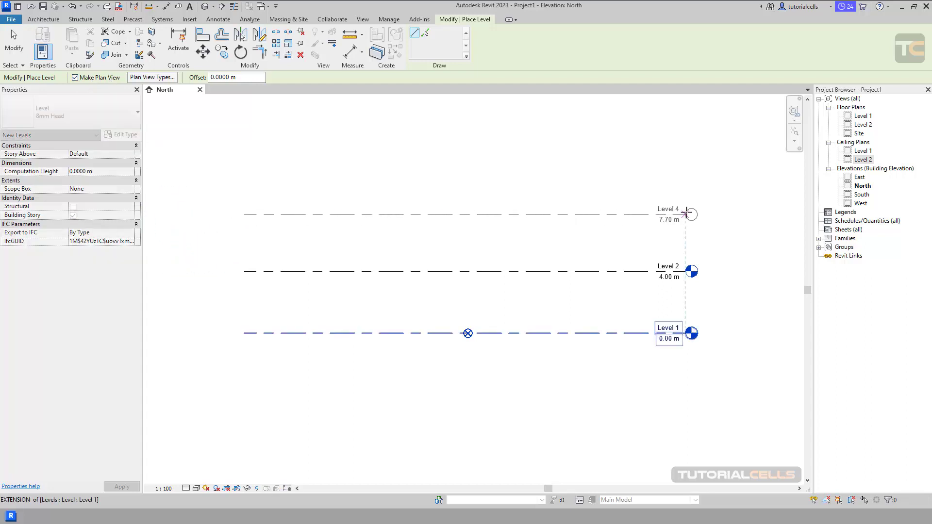
click(685, 214)
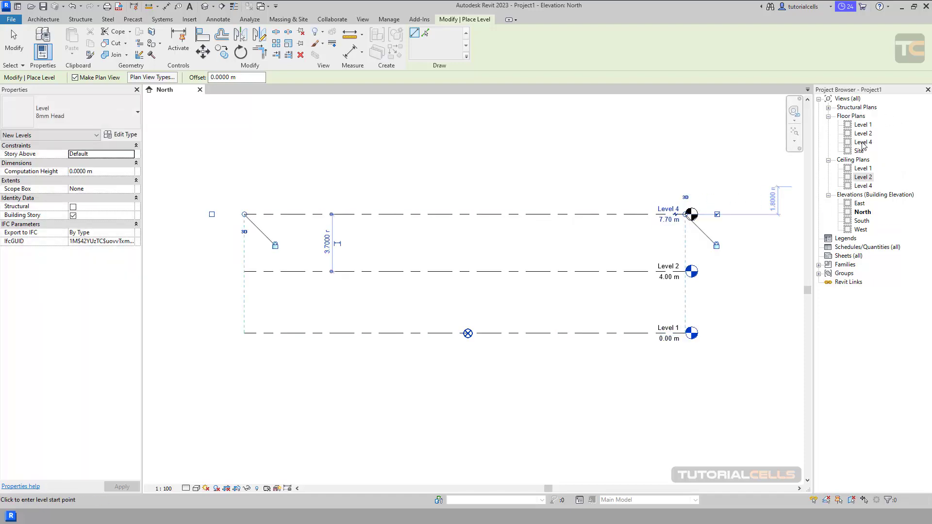
View the Level 4 floor plan and close it, returning to the North elevation
click(862, 143)
double_click(862, 144)
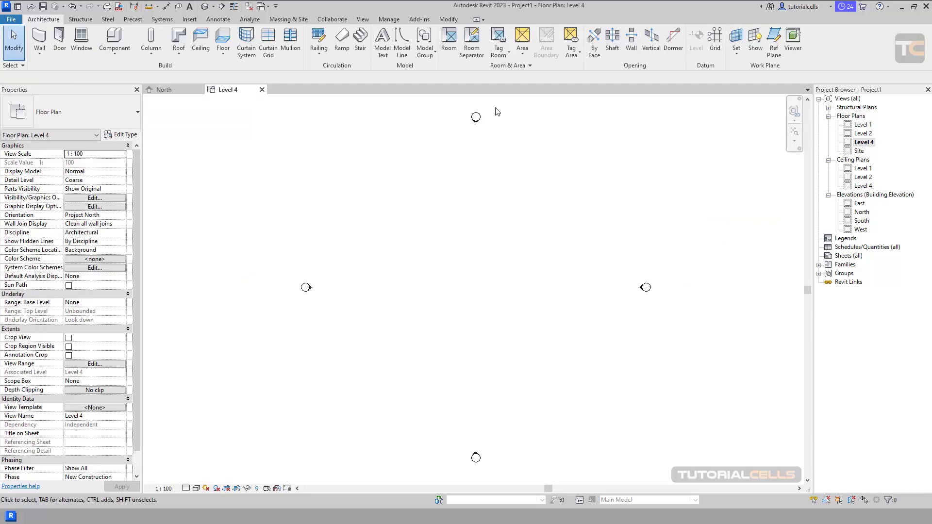
click(262, 89)
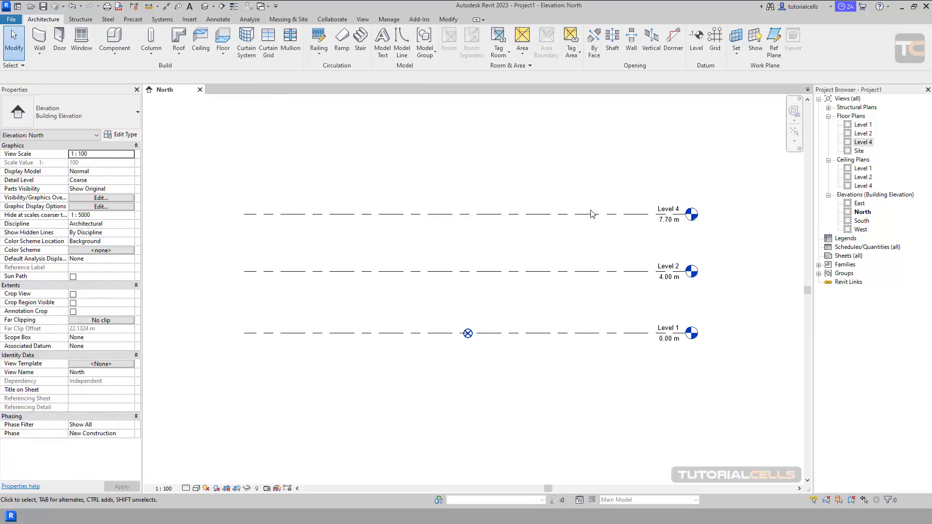
Rename Level 4 as Level 3 and apply the new name to its corresponding plan views
click(663, 210)
click(664, 210)
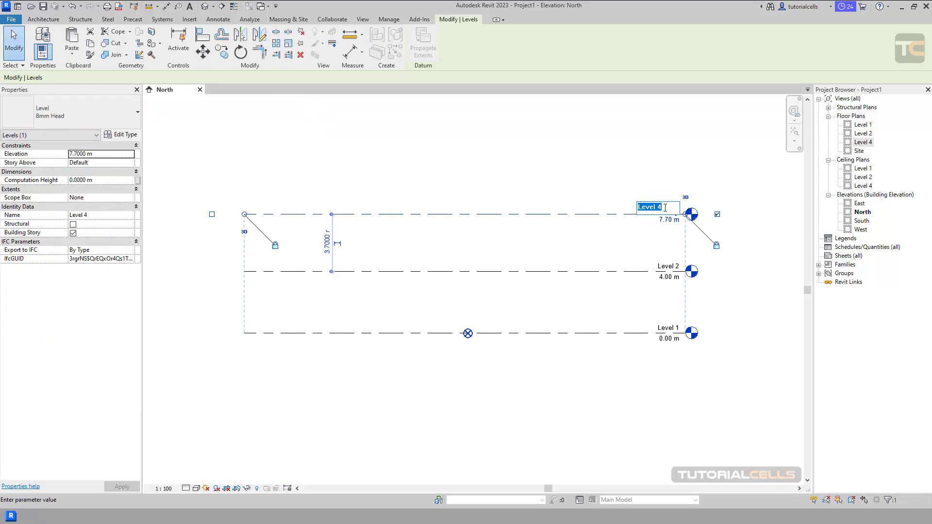
click(665, 208)
key(Return)
click(537, 256)
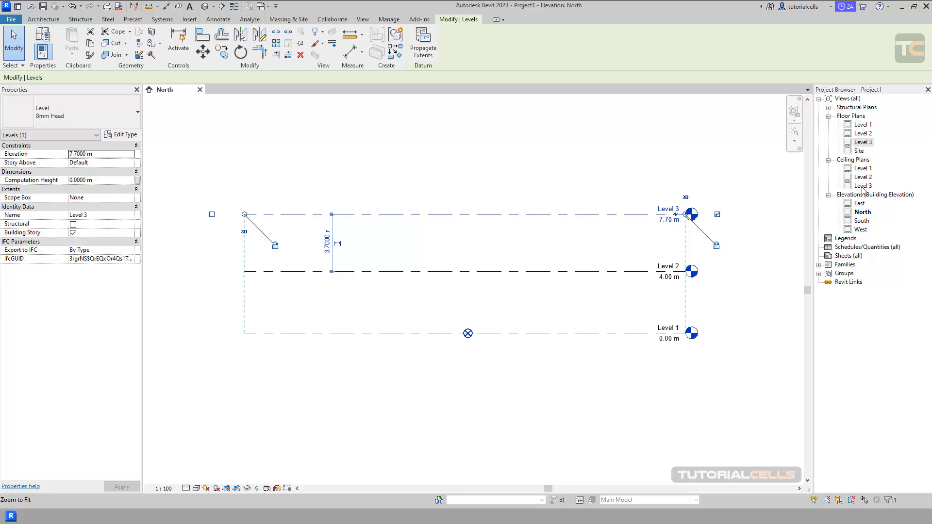
Expand the Structural Plans group and delete its Level 3 view
click(828, 108)
click(829, 108)
click(849, 107)
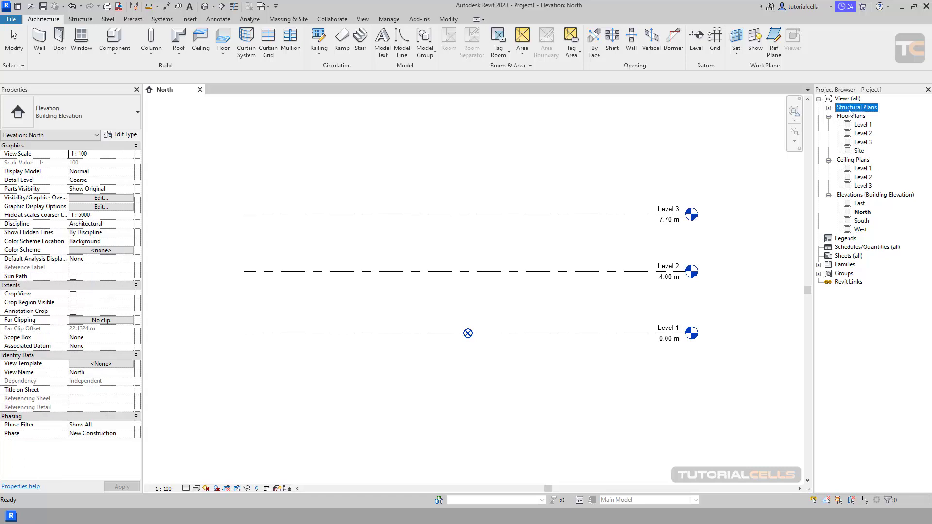
click(829, 108)
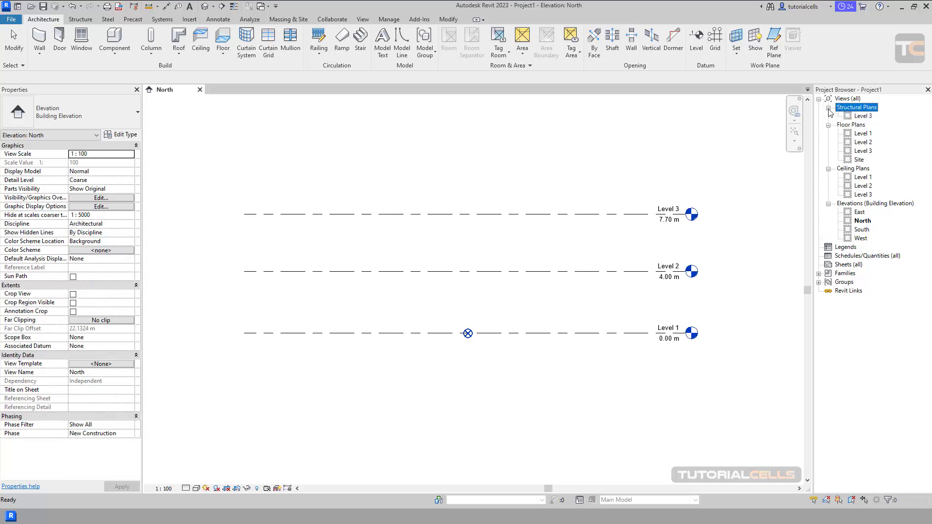
click(855, 117)
key(Delete)
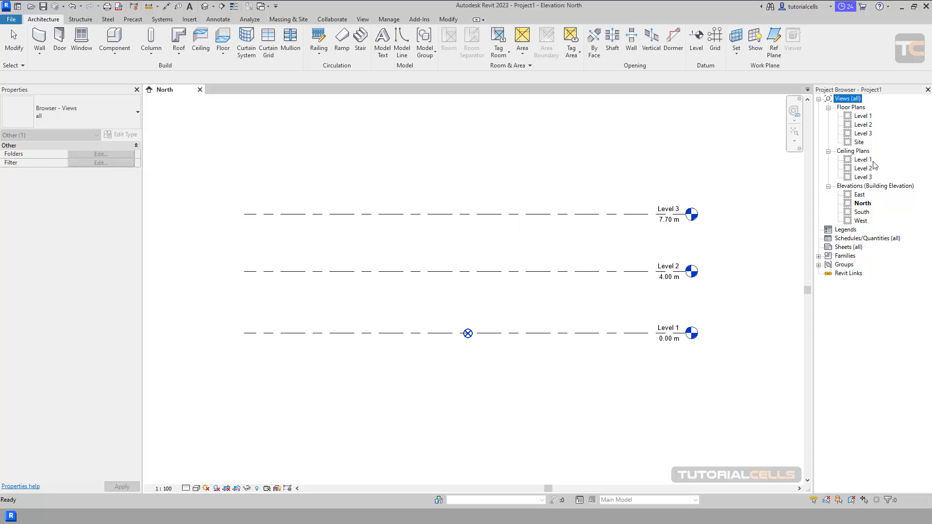
Delete the Level 3 line at 7.70 m together with its floor and ceiling plans
click(677, 225)
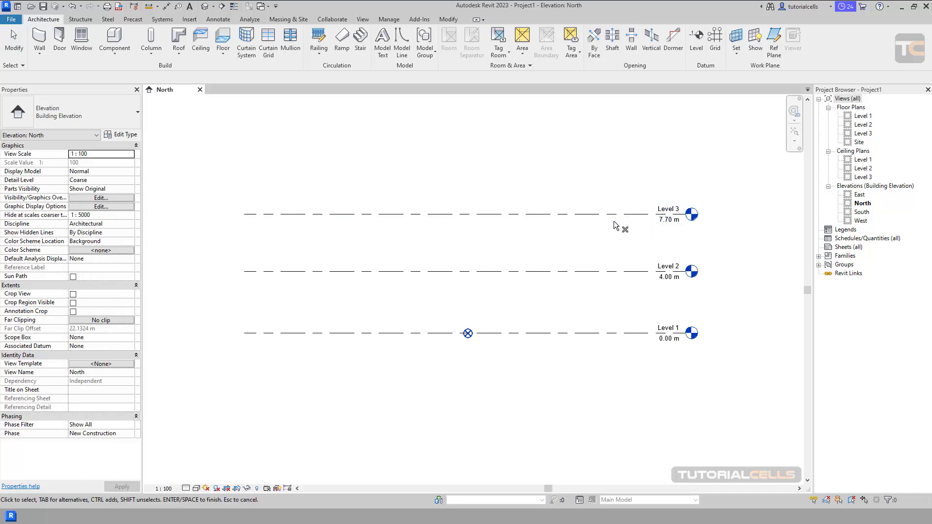
click(614, 220)
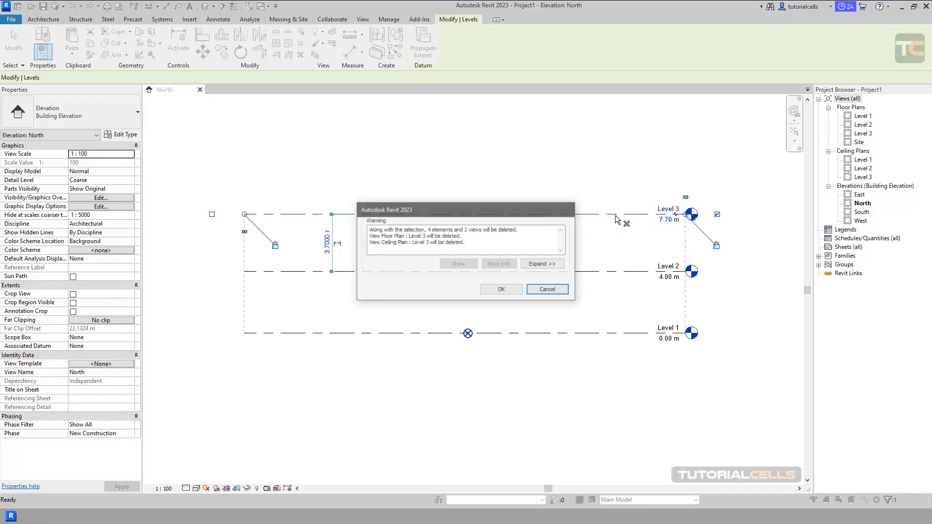
click(510, 289)
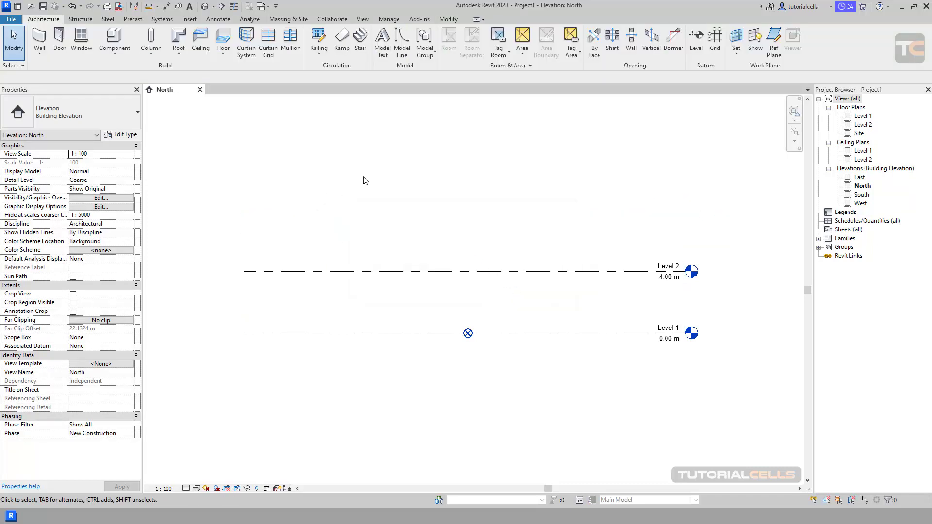
Draw a new level line above Level 2 at an elevation of about 7.60 m with plan view creation turned off
click(696, 38)
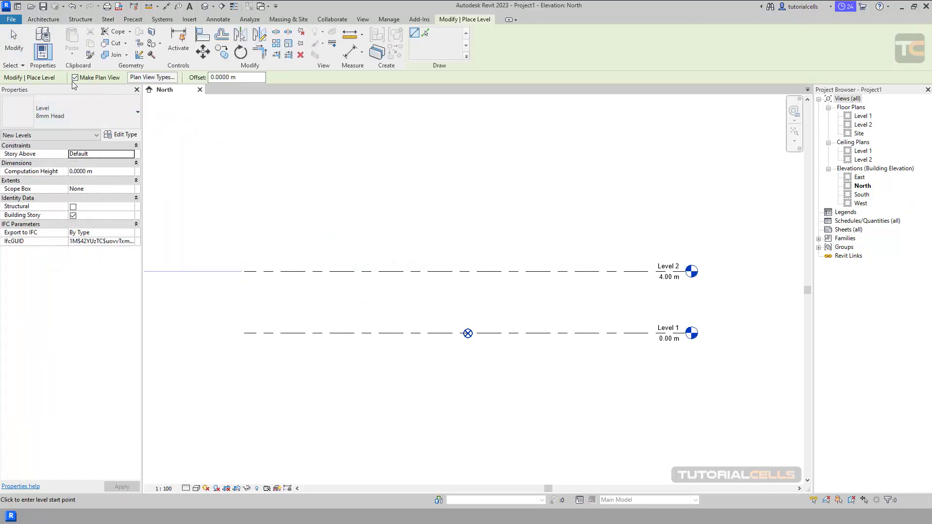
click(74, 81)
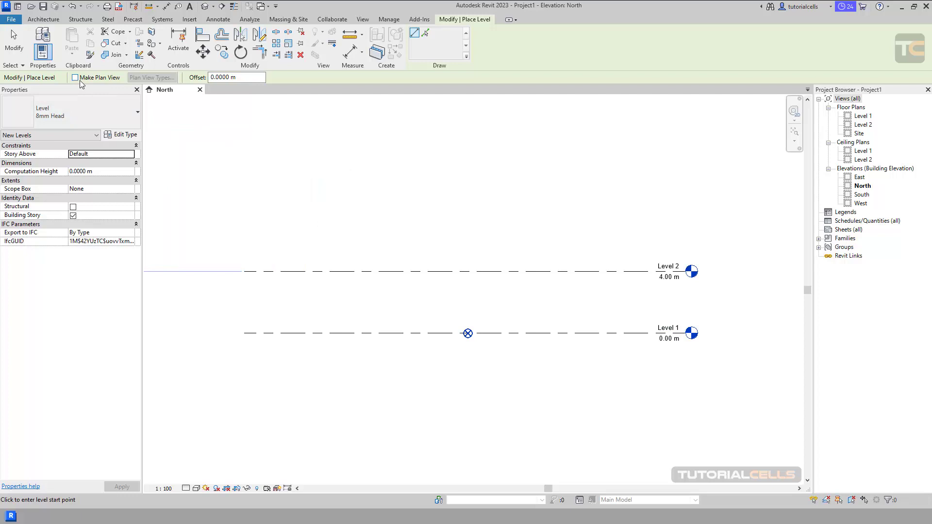
click(298, 217)
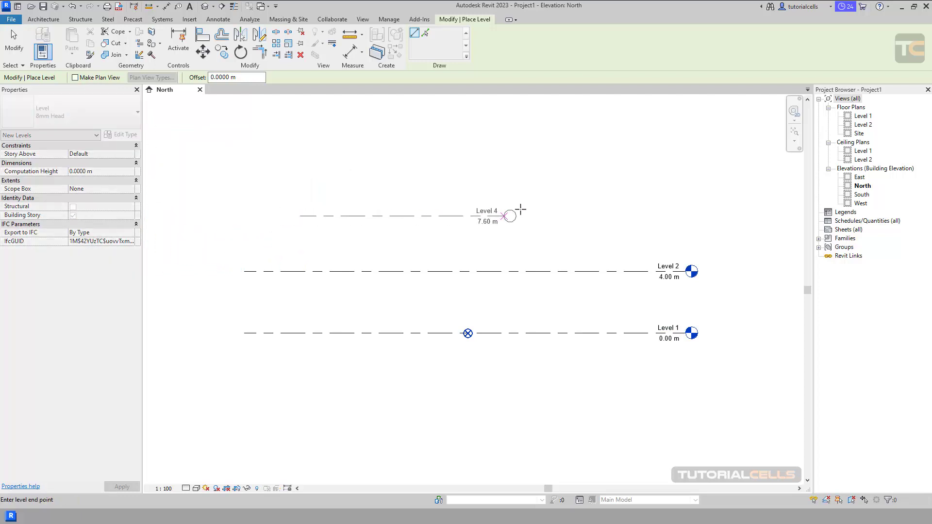
click(534, 215)
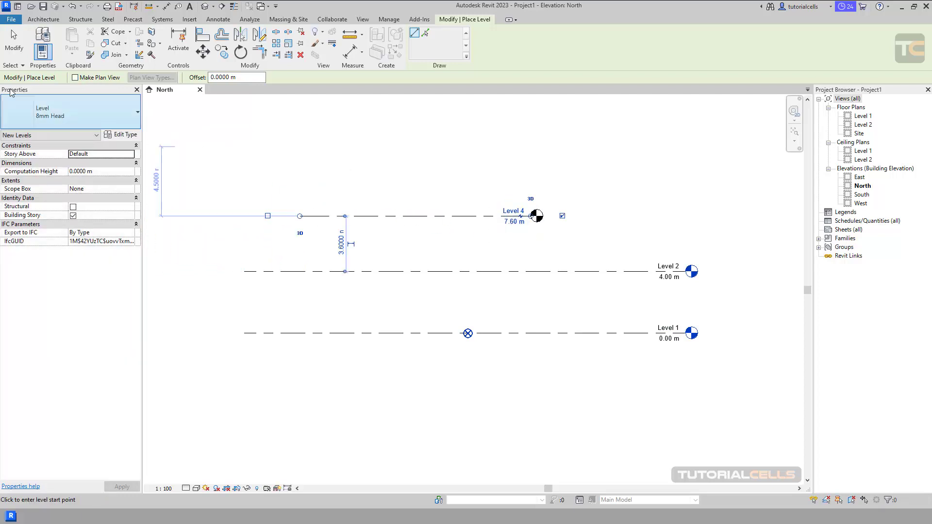
click(14, 42)
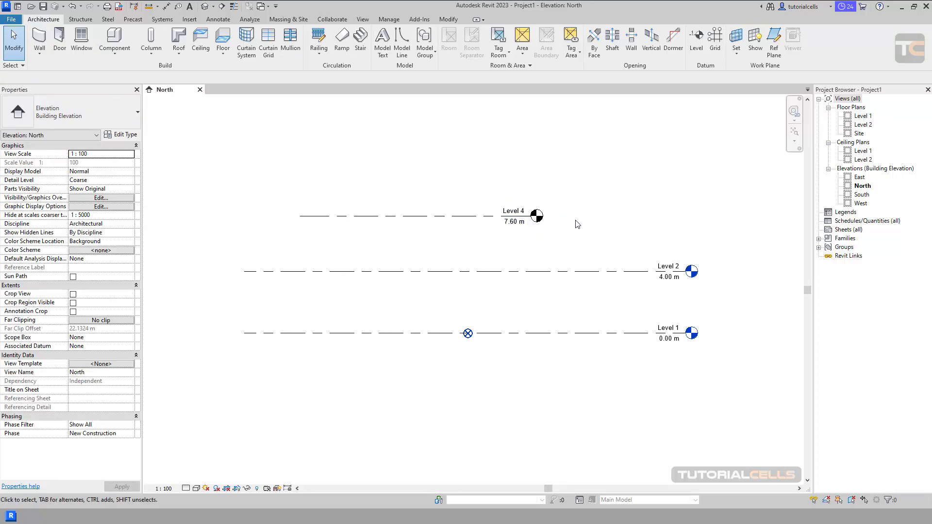
Move the Level 4 line up to an elevation of about 8.10 m
click(507, 217)
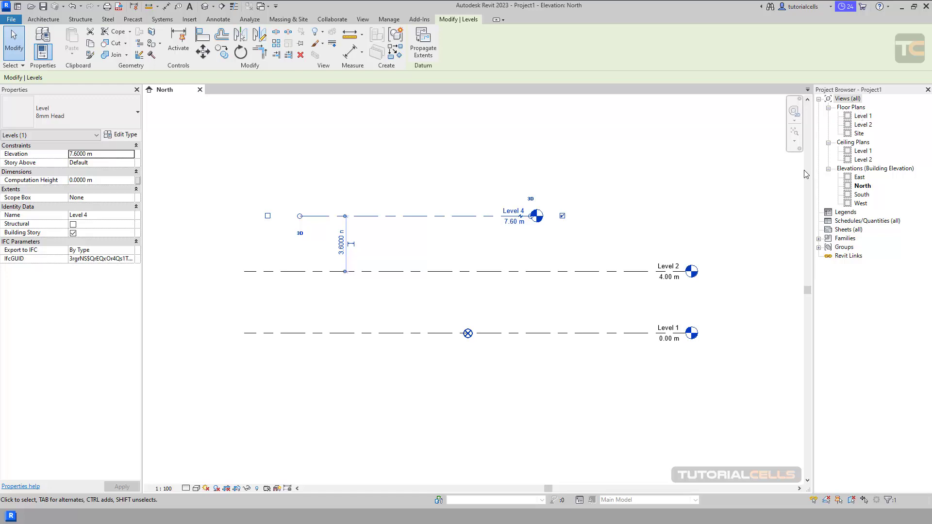
click(643, 177)
click(434, 224)
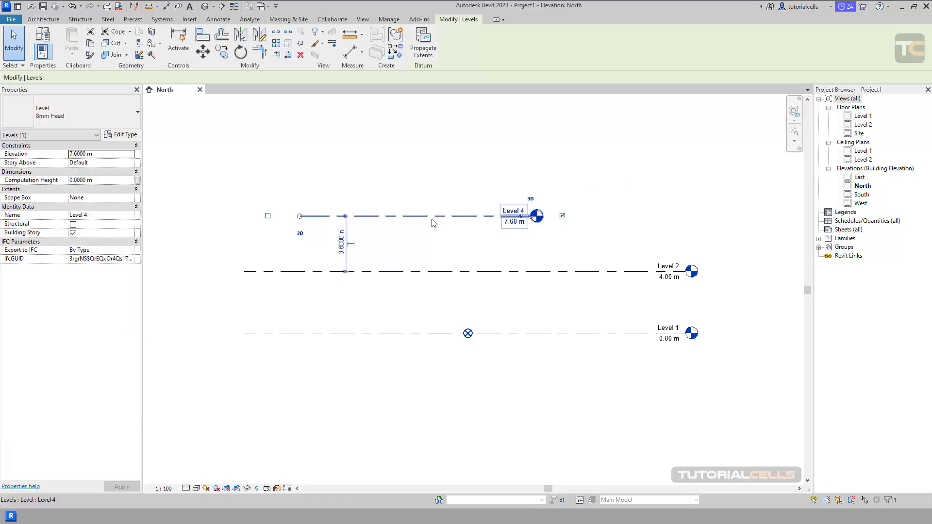
drag(434, 223, 489, 214)
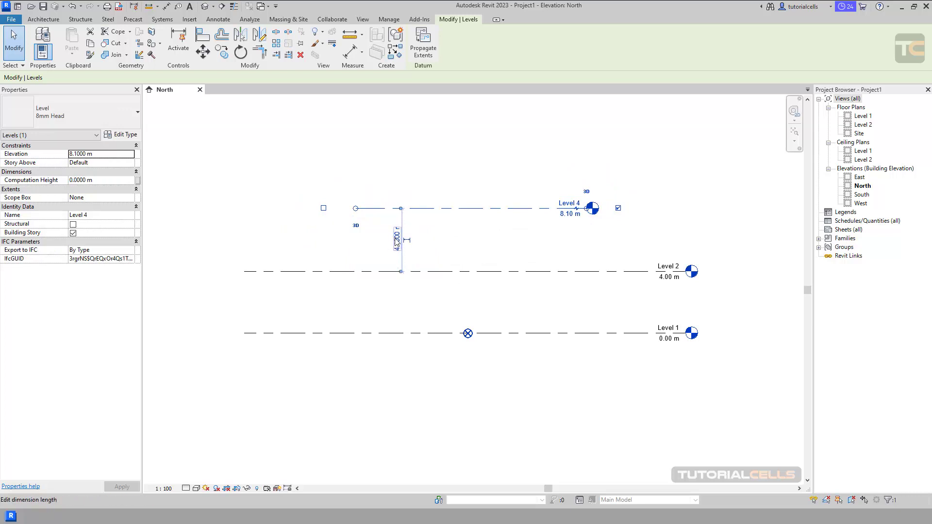
click(534, 229)
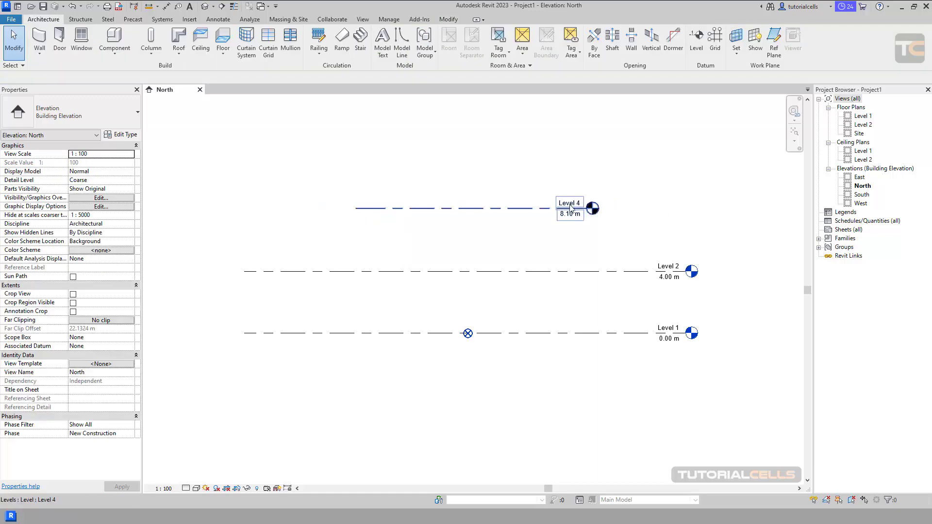
Delete the Level 4 line from the elevation
click(603, 201)
click(697, 229)
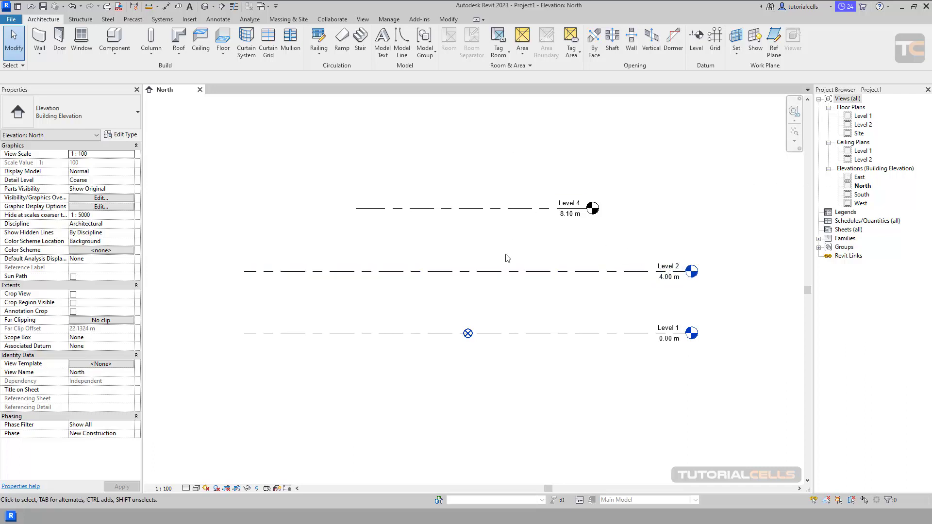
click(577, 213)
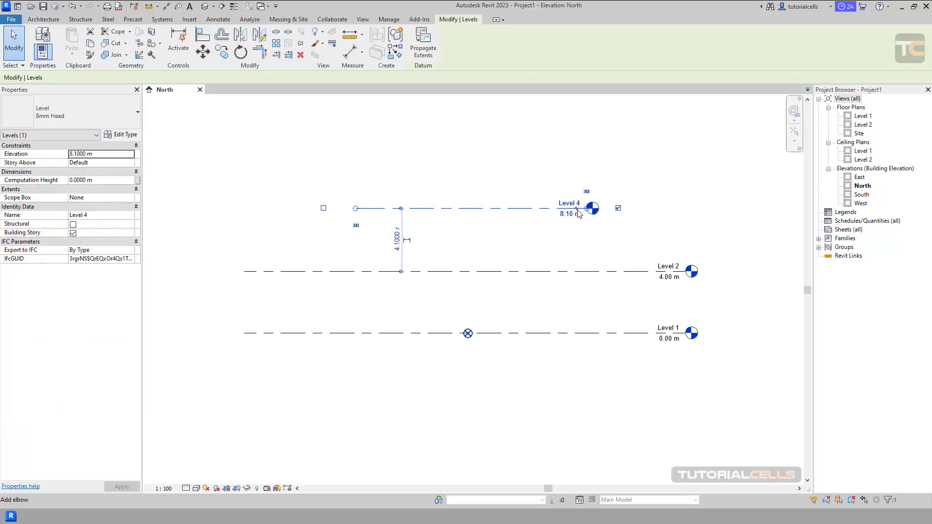
key(Delete)
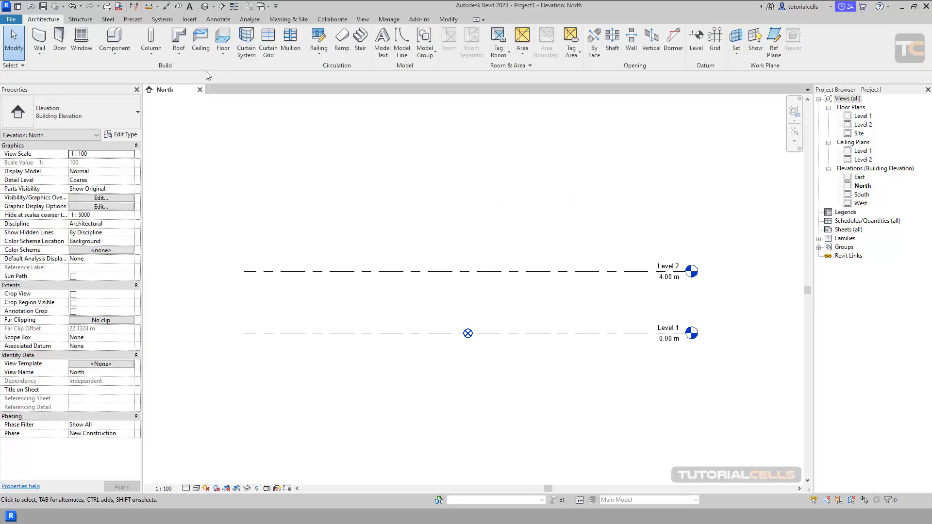
Add a level above Level 2 using Pick Lines with a 4 m offset, keeping plan view creation on
click(696, 40)
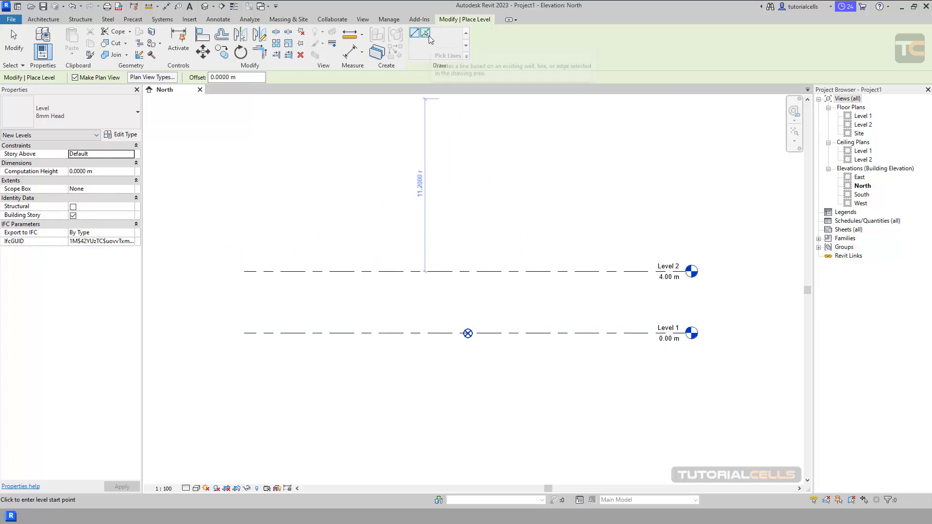
click(429, 39)
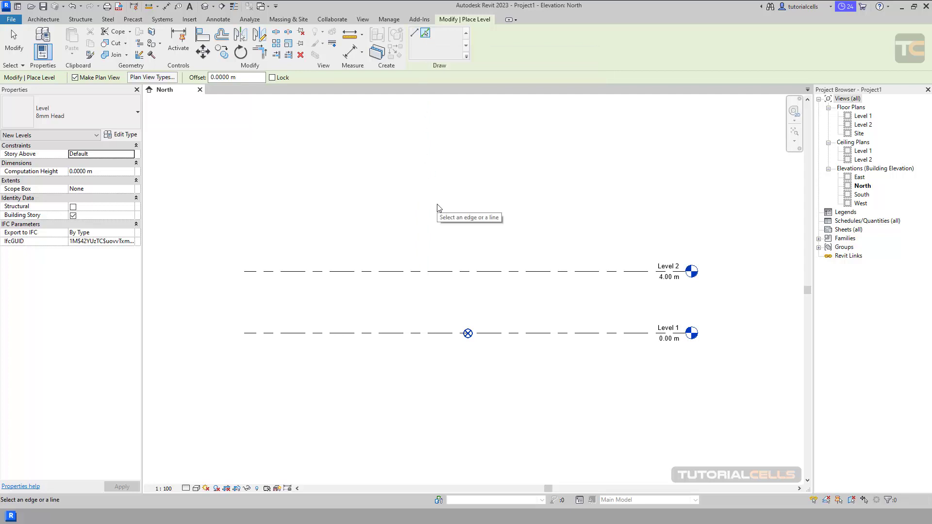
click(245, 78)
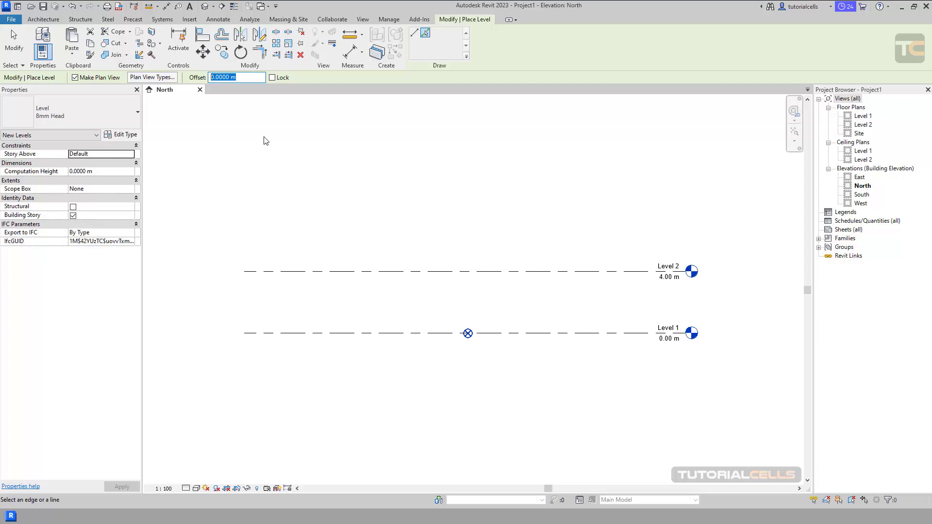
text(4)
key(Return)
drag(245, 79, 205, 83)
text(5)
key(Return)
drag(239, 77, 211, 79)
text(4)
key(Return)
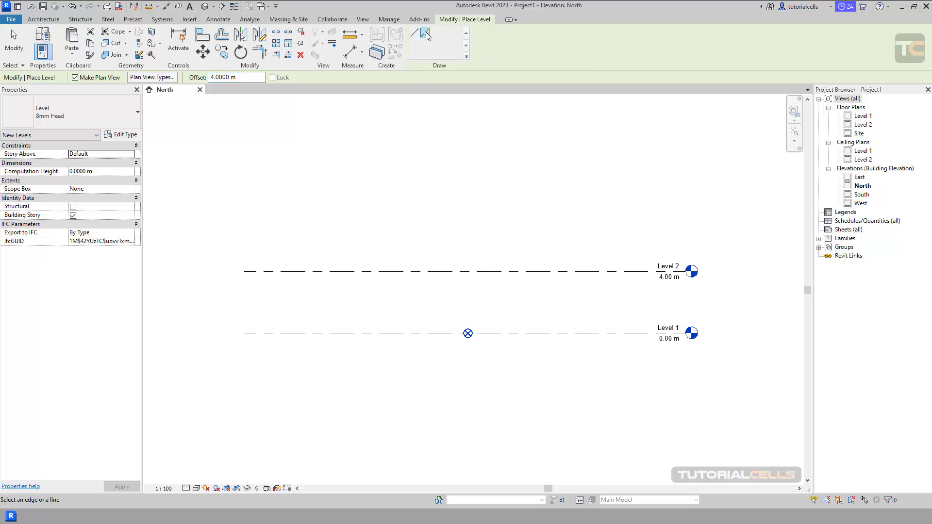
click(435, 272)
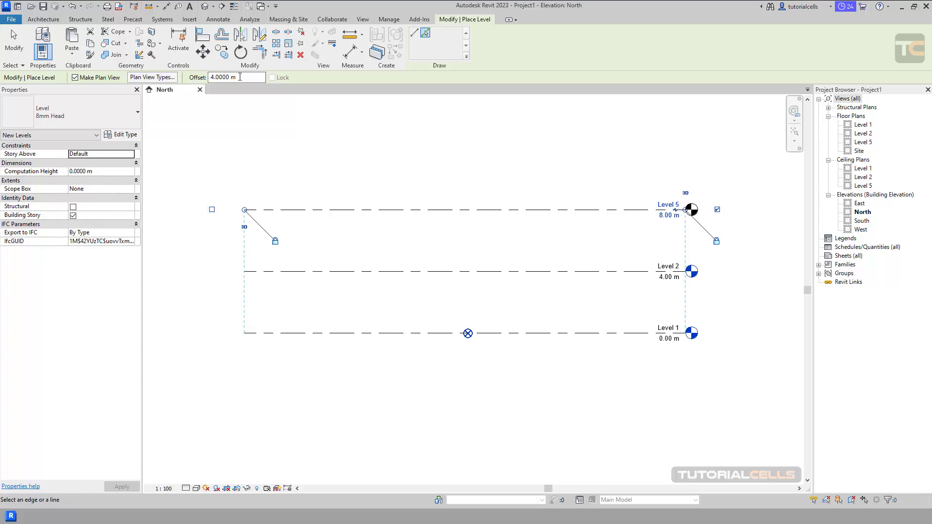
Set the Pick Lines offset for new levels to 8 m
click(210, 78)
text(8)
key(Return)
scroll(351, 213, down, 2)
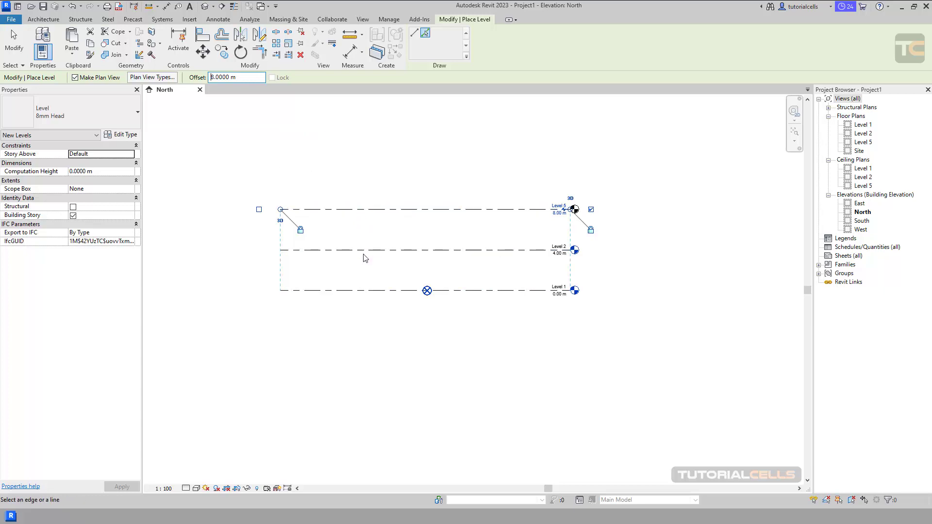
Set the offset to 1 m, add a level below Level 5, and add another level above that new line
drag(237, 77, 208, 83)
text(1)
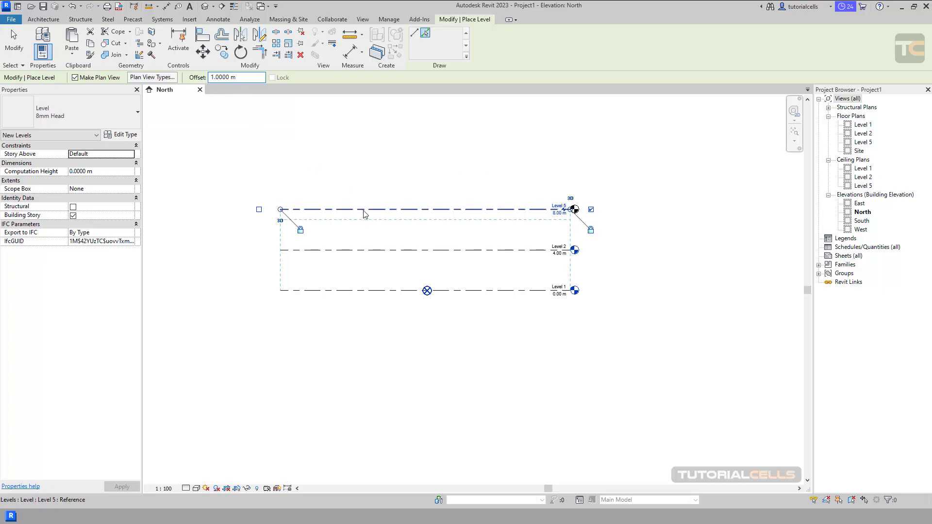
scroll(364, 210, up, 3)
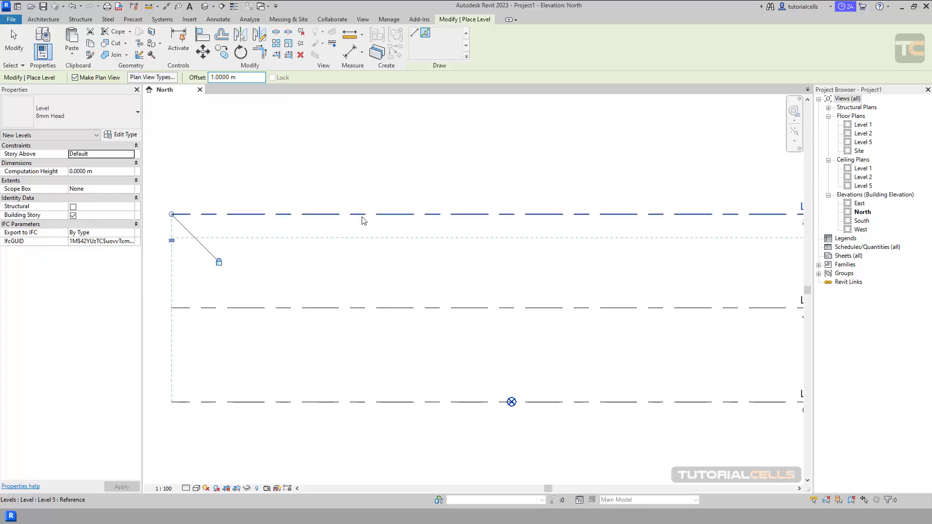
click(363, 216)
scroll(408, 271, down, 1)
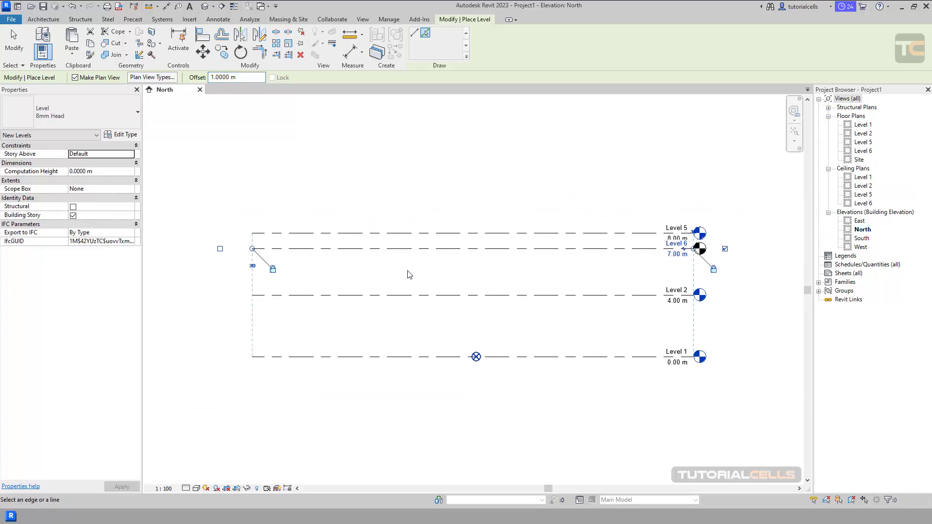
click(368, 253)
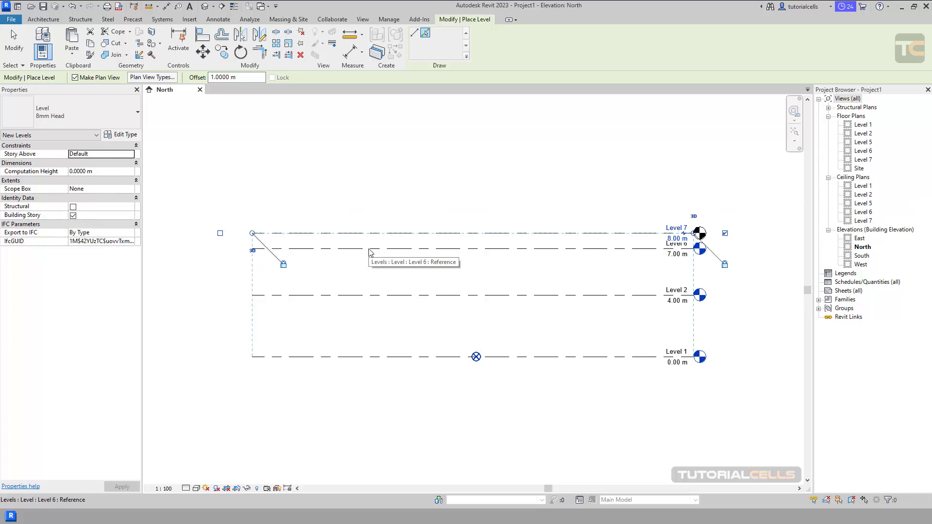
key(Escape)
key(Escape)
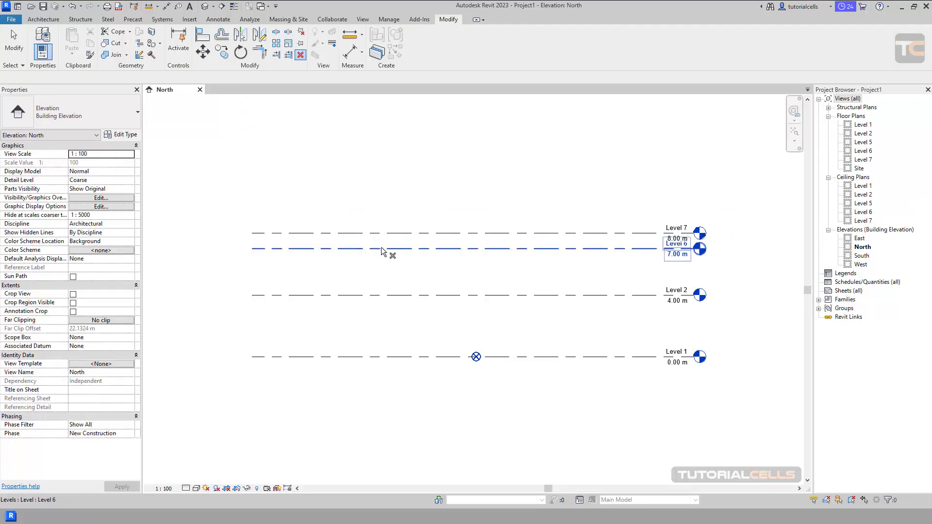
Delete the Level 6, Level 7 and Level 5 lines together with their plan views
click(381, 248)
click(500, 289)
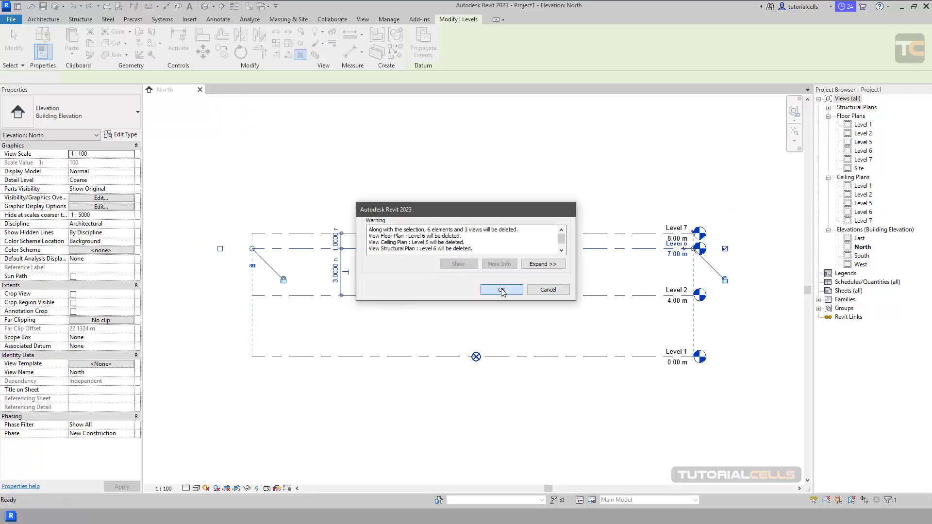
click(481, 239)
key(Delete)
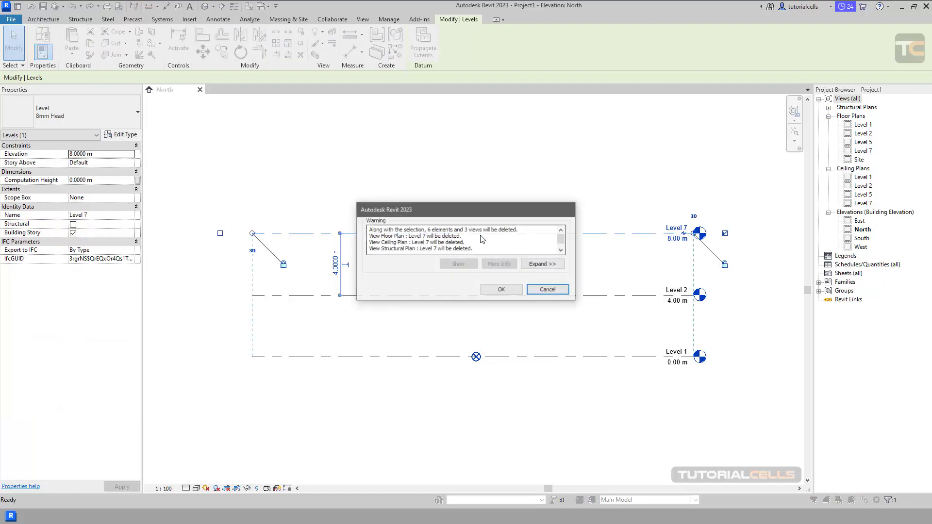
click(500, 289)
click(514, 239)
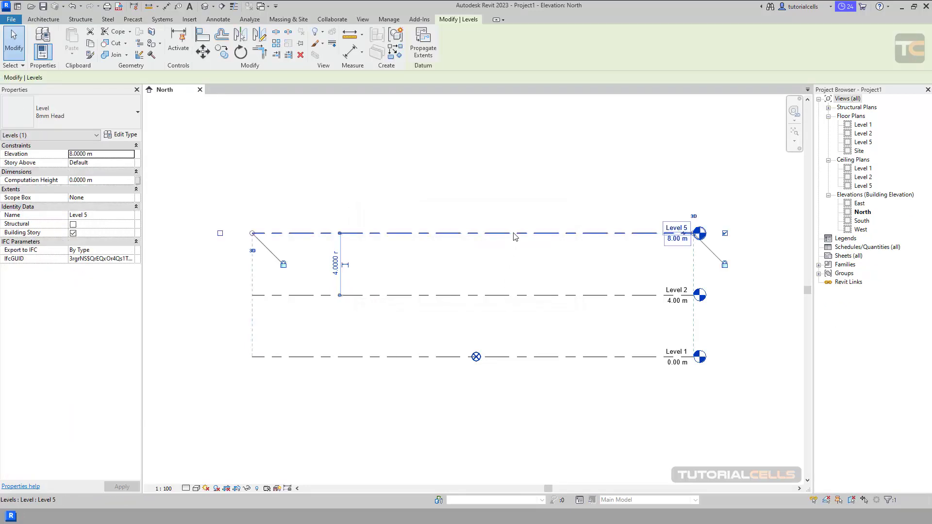
key(Delete)
click(502, 288)
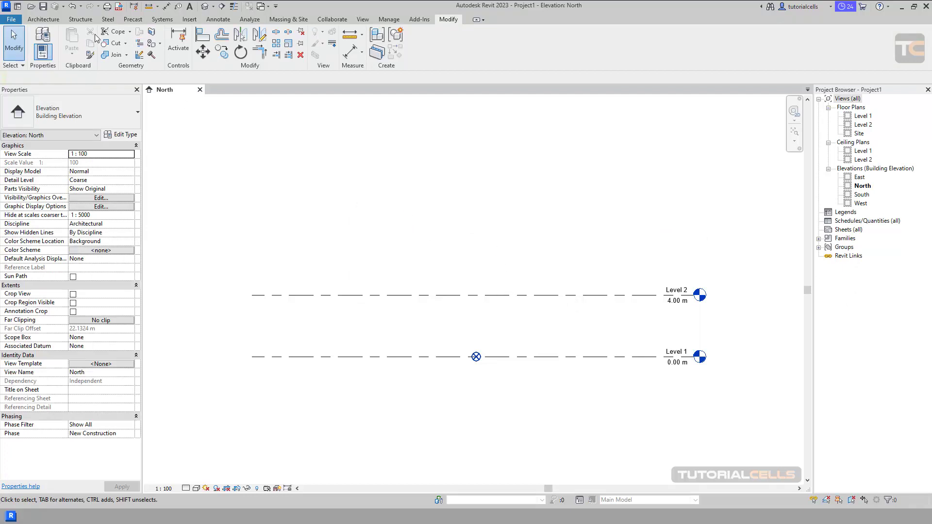
Create a level 4 m above Level 2 with its plan views by picking the Level 2 line
click(44, 19)
click(713, 34)
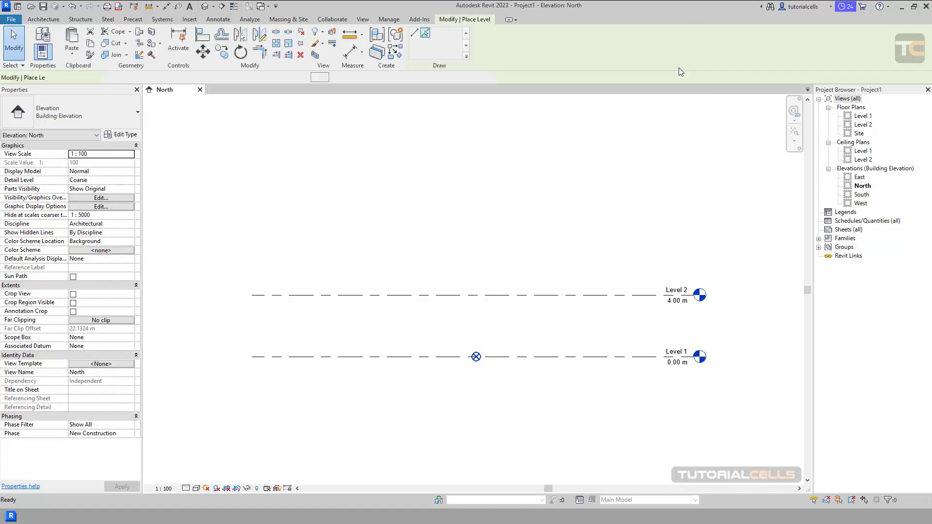
click(425, 33)
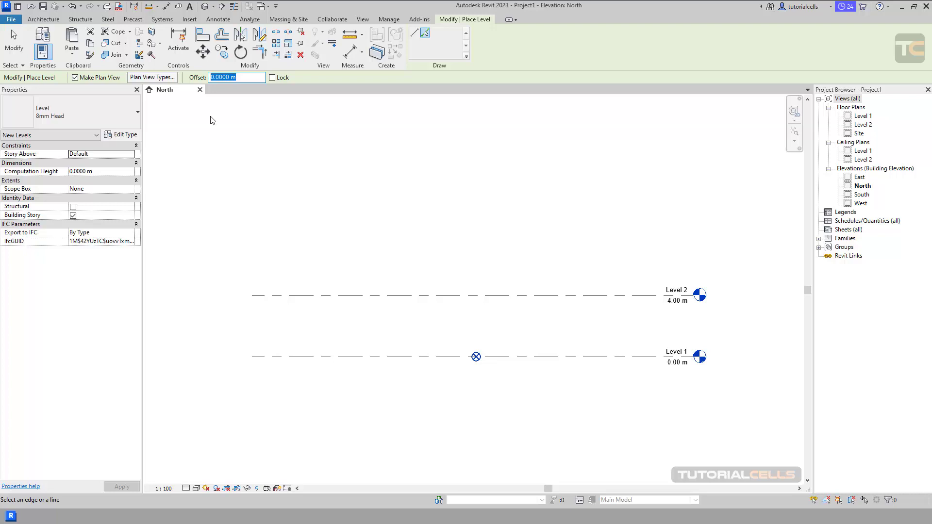
text(4)
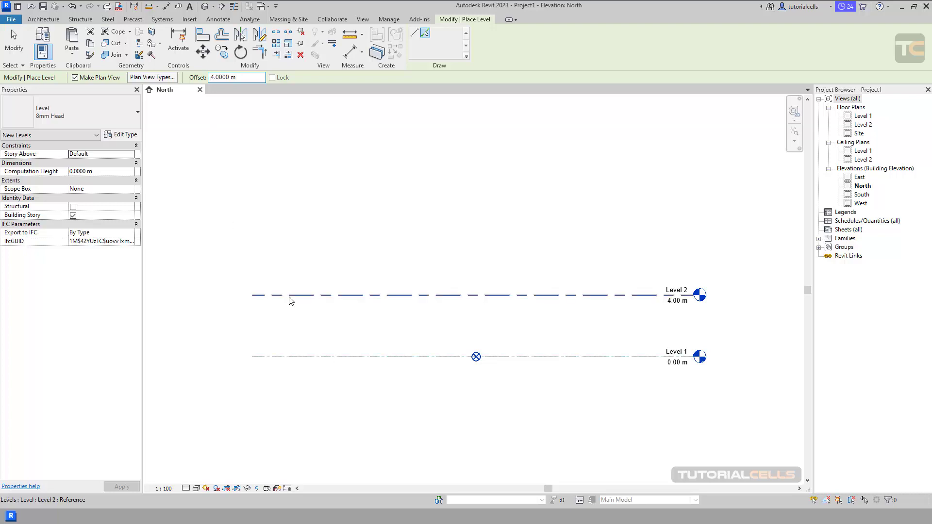
click(290, 299)
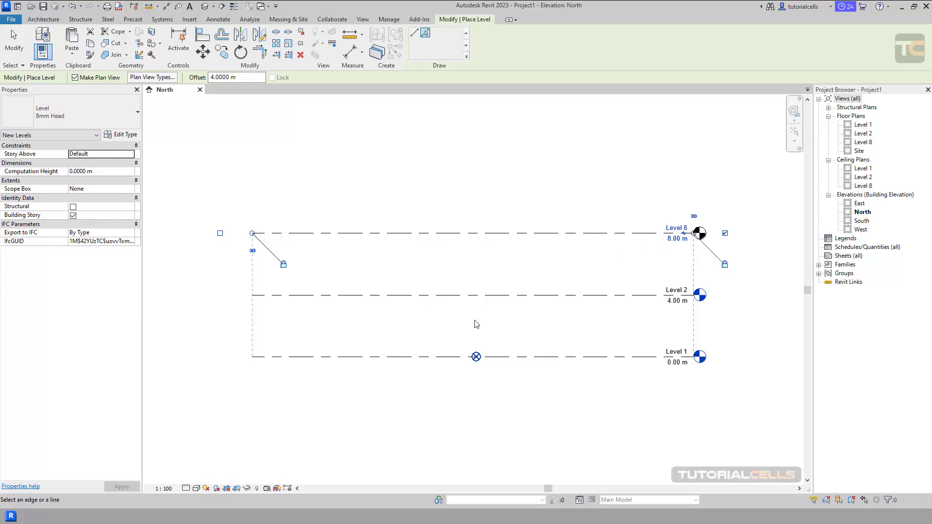
Add a level 4 m below Level 1, undo it, and leave the Level command
click(476, 361)
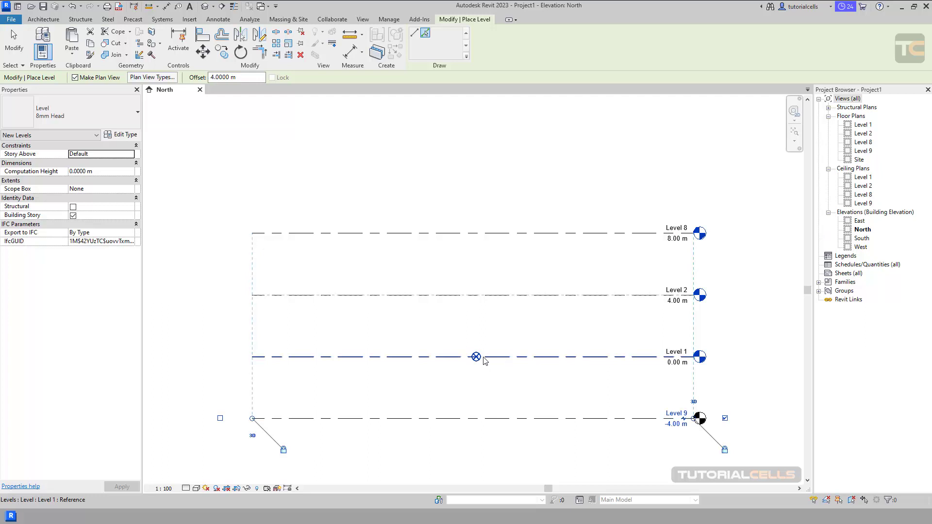
key(ctrl+z)
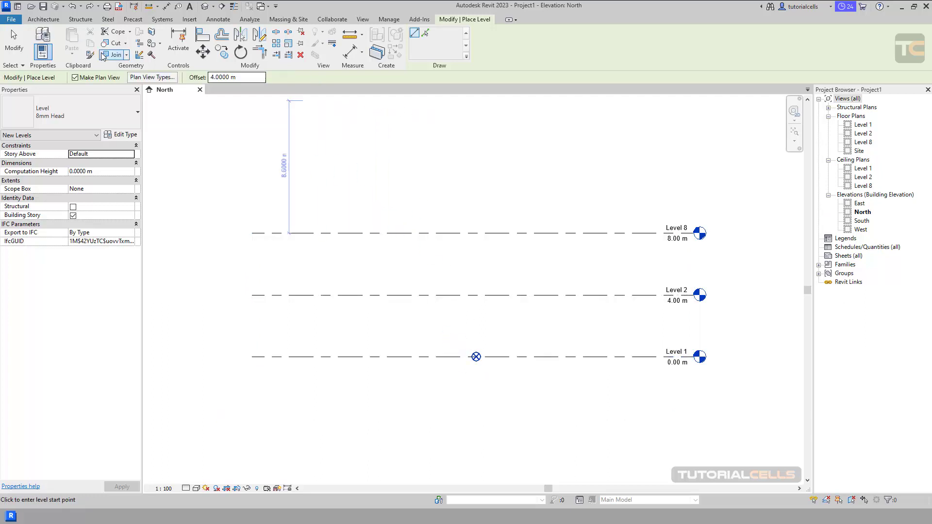
click(14, 52)
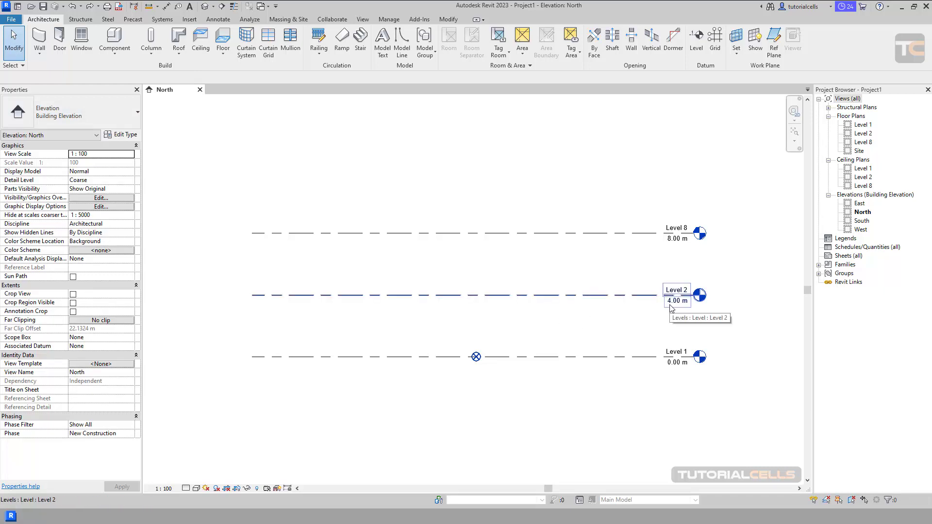
Select the project base point on the Level 1 line to examine its coordinates and elevation
click(476, 357)
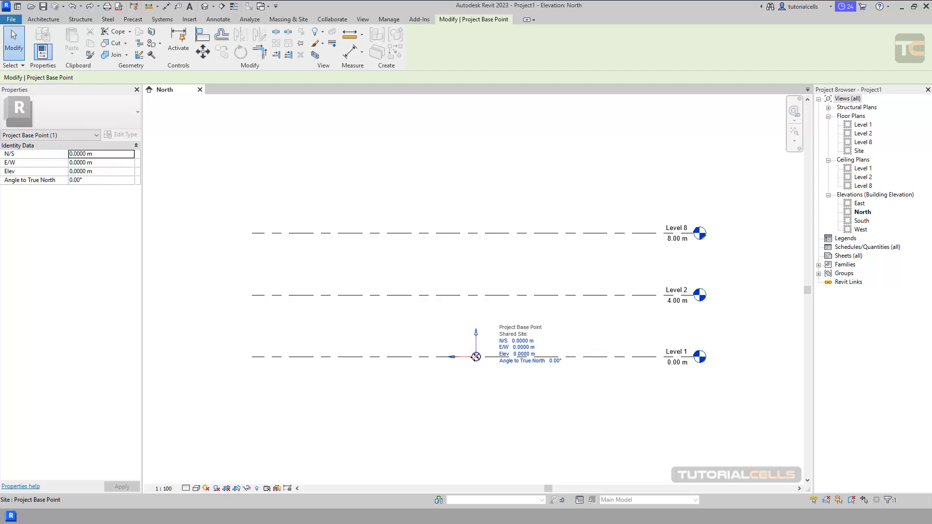
Move the project base point up onto the Level 2 line and back down onto the Level 1 line
drag(477, 346, 476, 287)
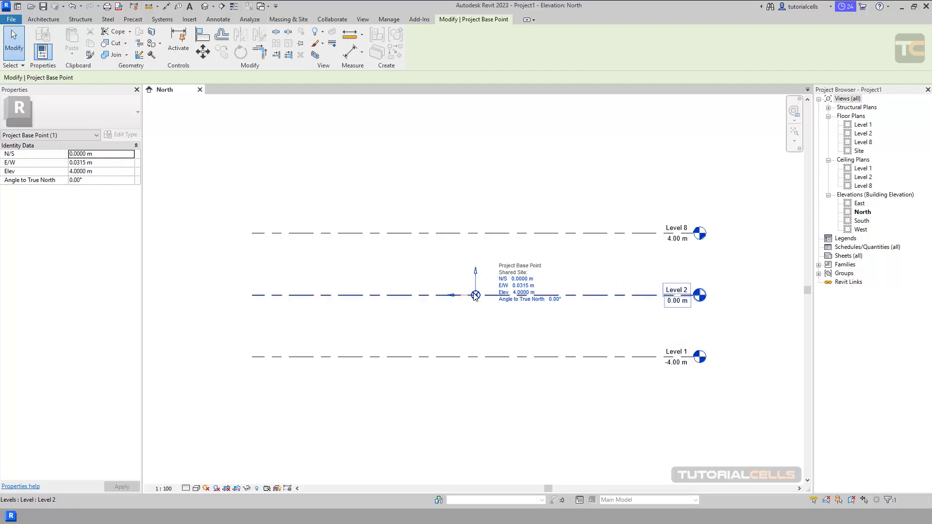
drag(475, 295, 478, 357)
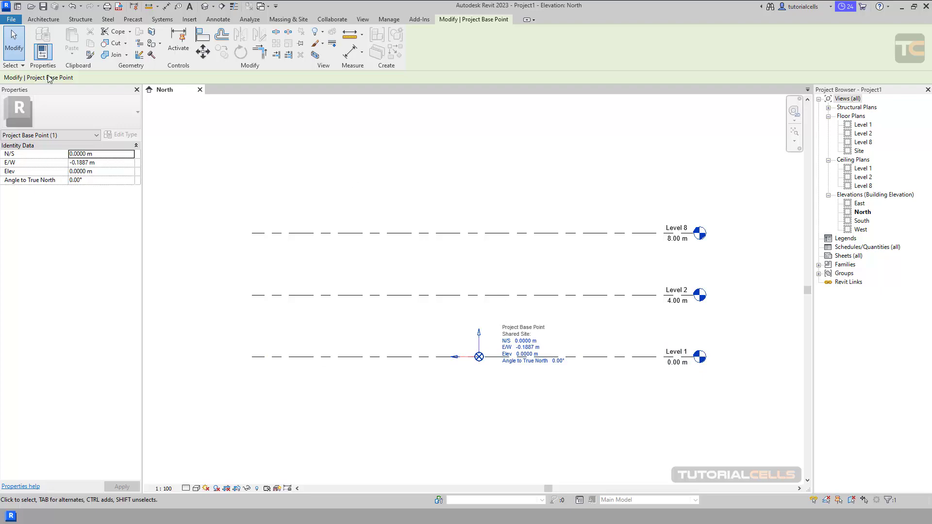
click(350, 194)
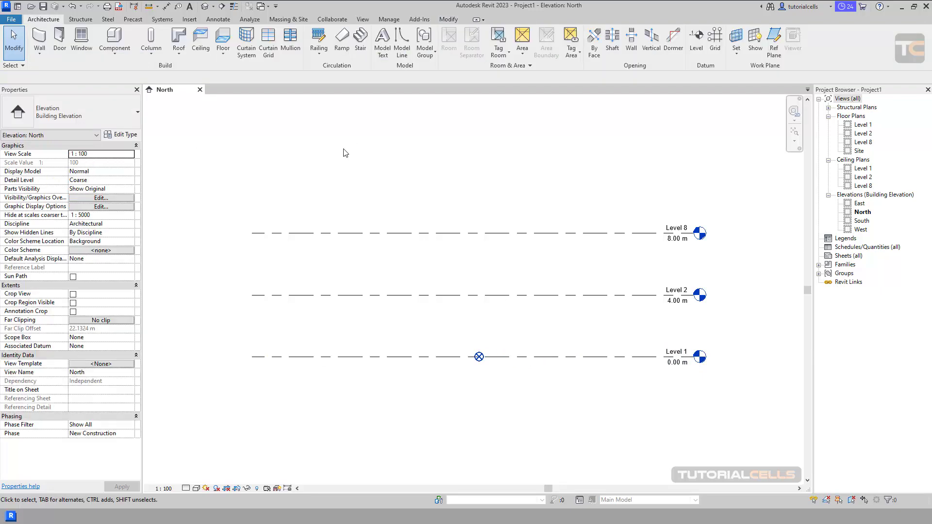
Hide the Project Base Point subcategory of Site in the North elevation's Visibility/Graphic Overrides
click(364, 20)
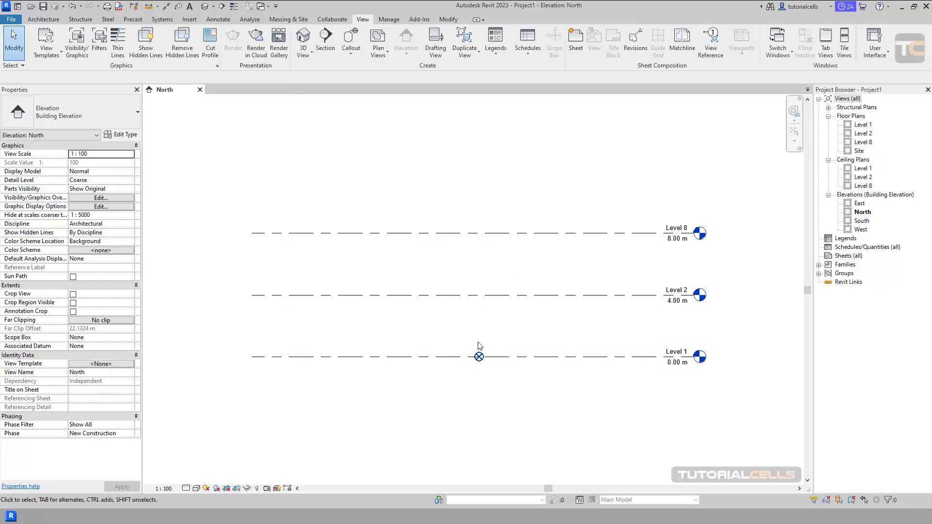
click(76, 42)
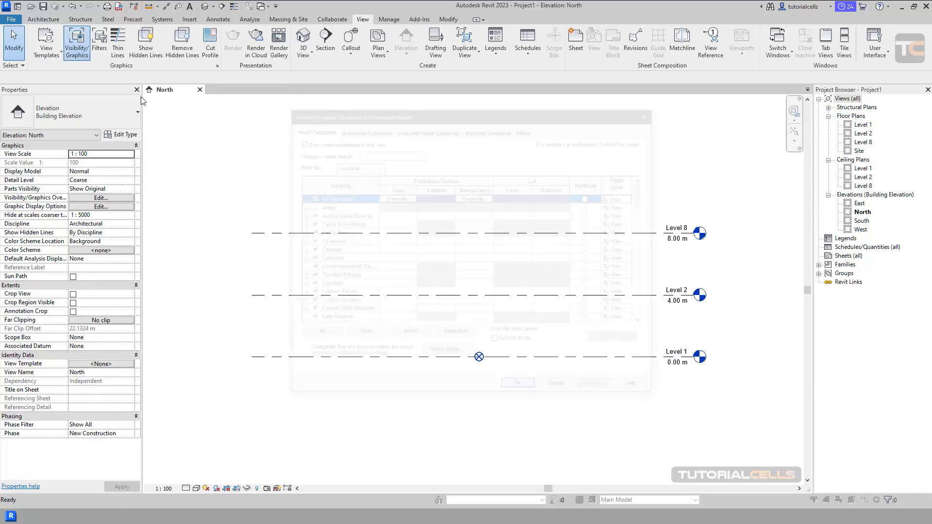
click(338, 250)
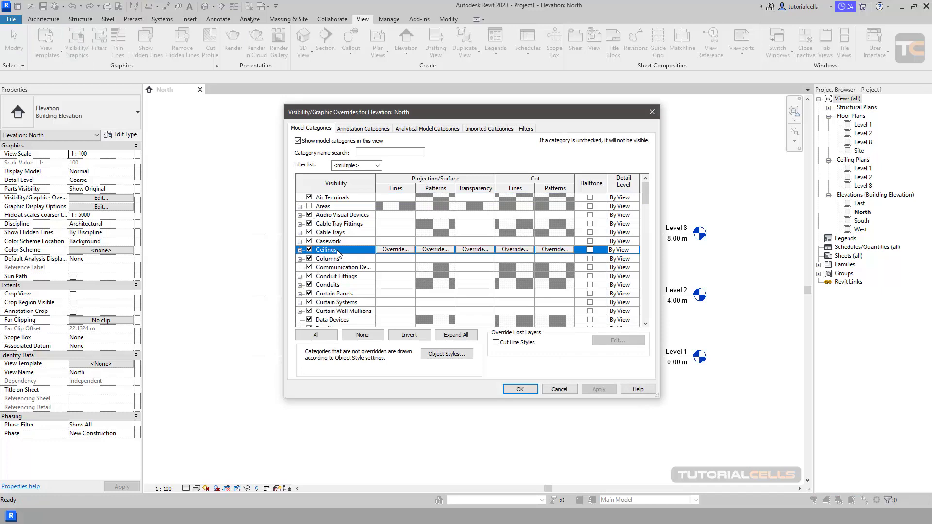
key(s)
scroll(331, 298, down, 4)
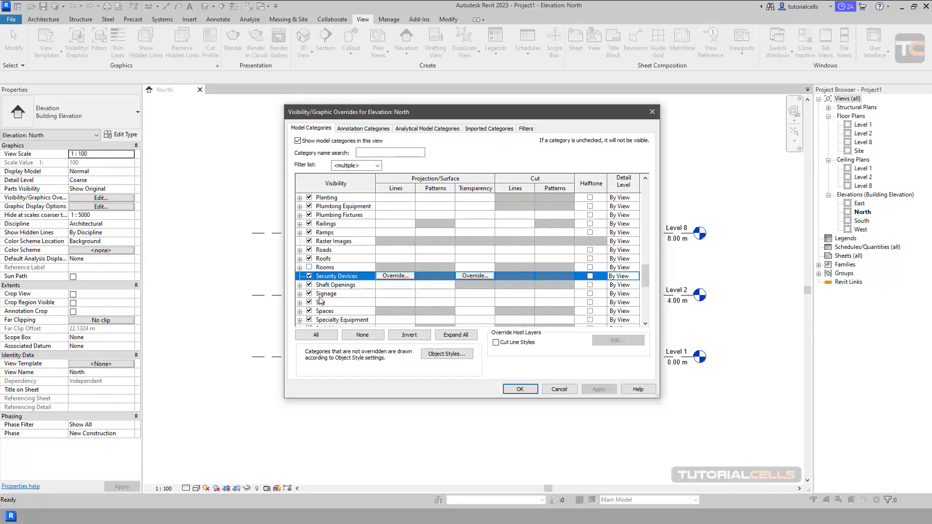
click(320, 301)
click(300, 302)
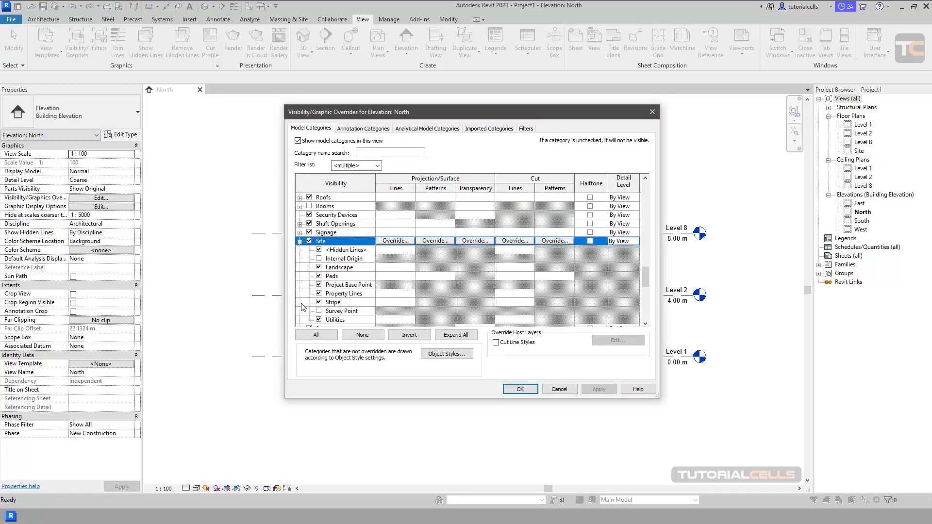
click(319, 284)
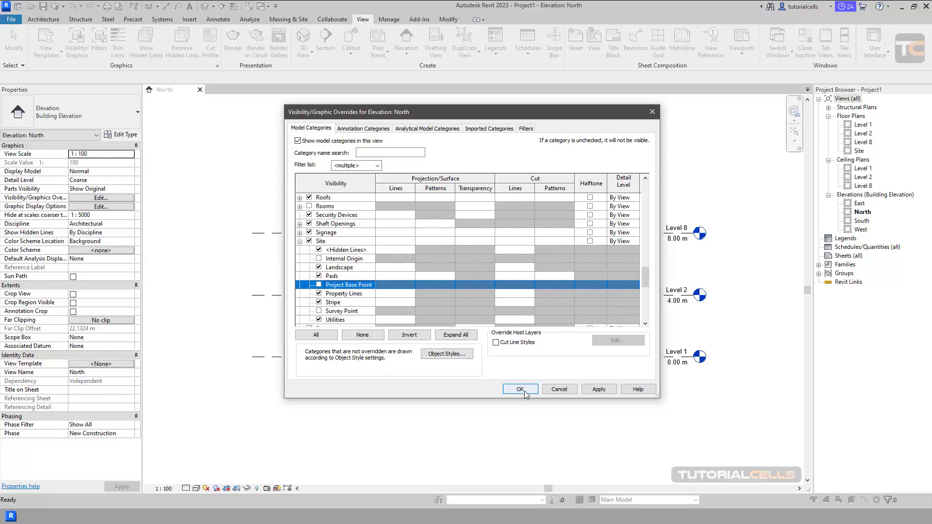
click(519, 389)
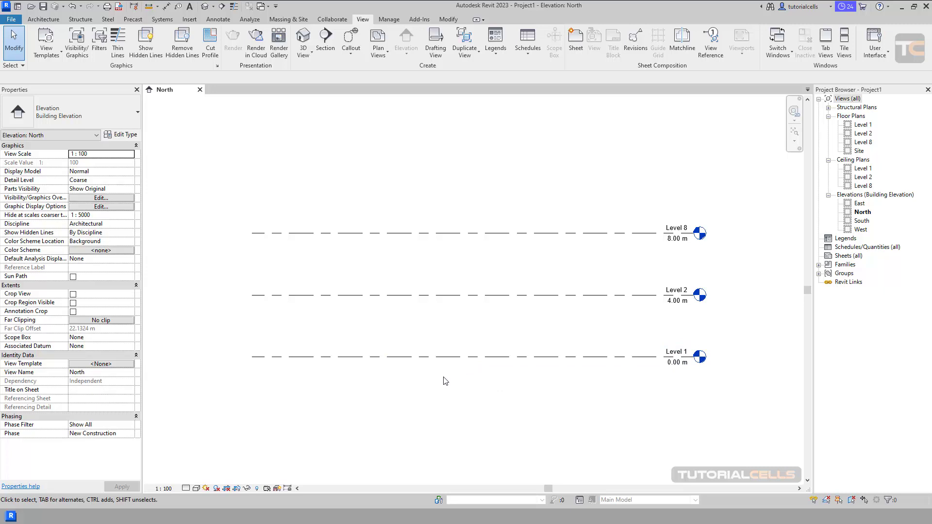
Move the Level 8 line up to an elevation of 9 m by eye
click(473, 234)
drag(472, 228, 472, 213)
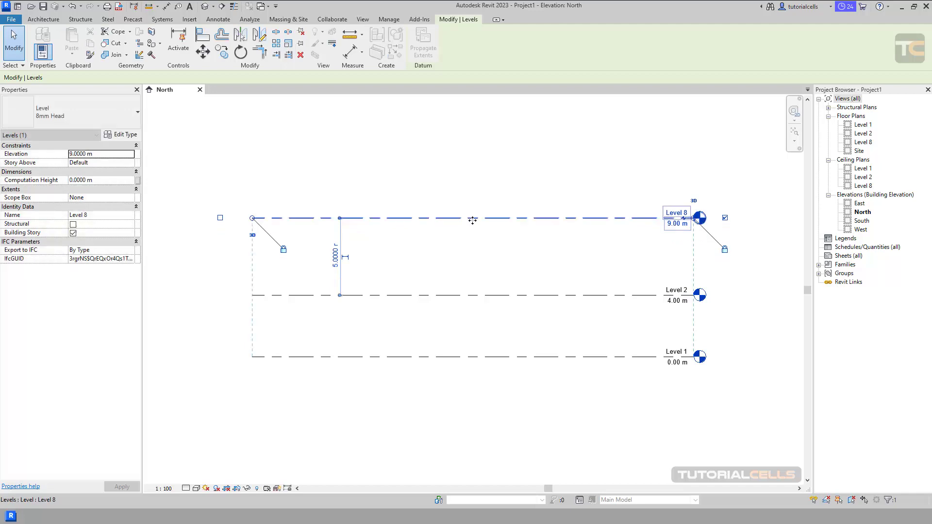
click(492, 258)
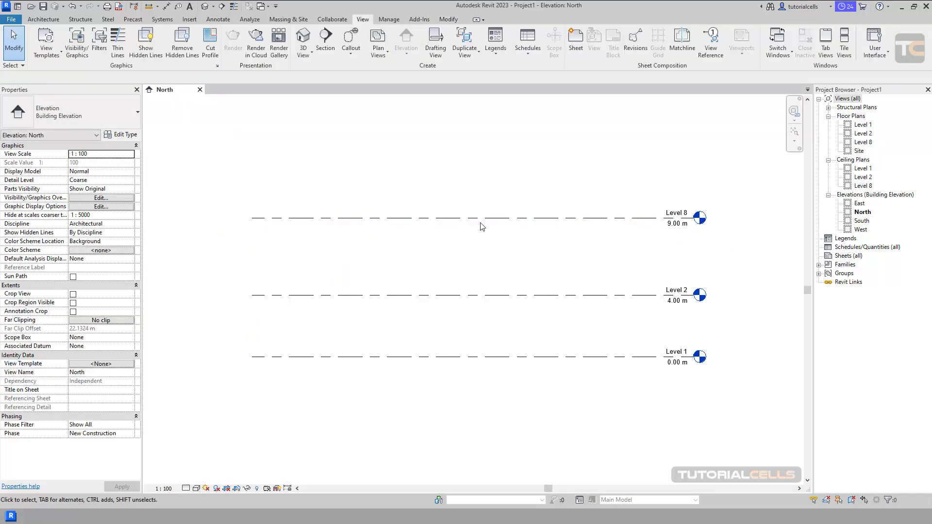
Set the distance between Level 8 and Level 2 to 4 m through the temporary dimension
click(481, 219)
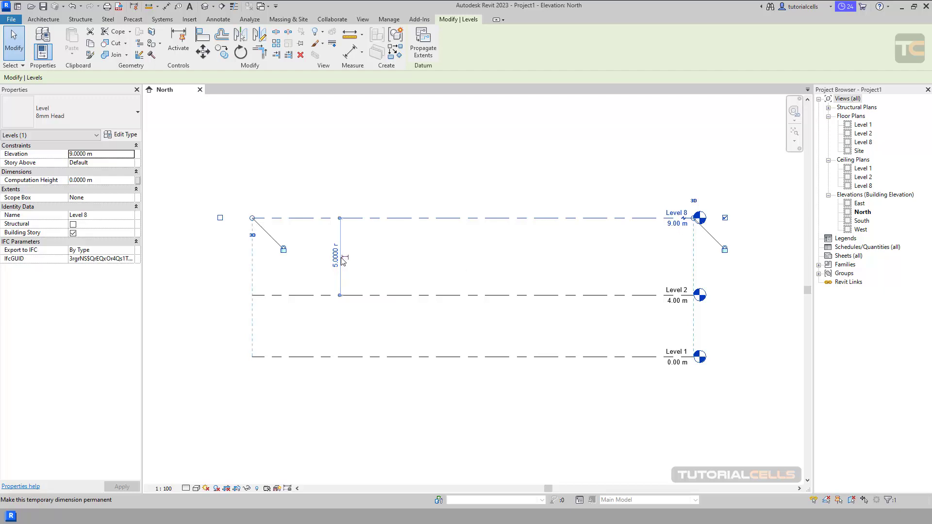
click(336, 258)
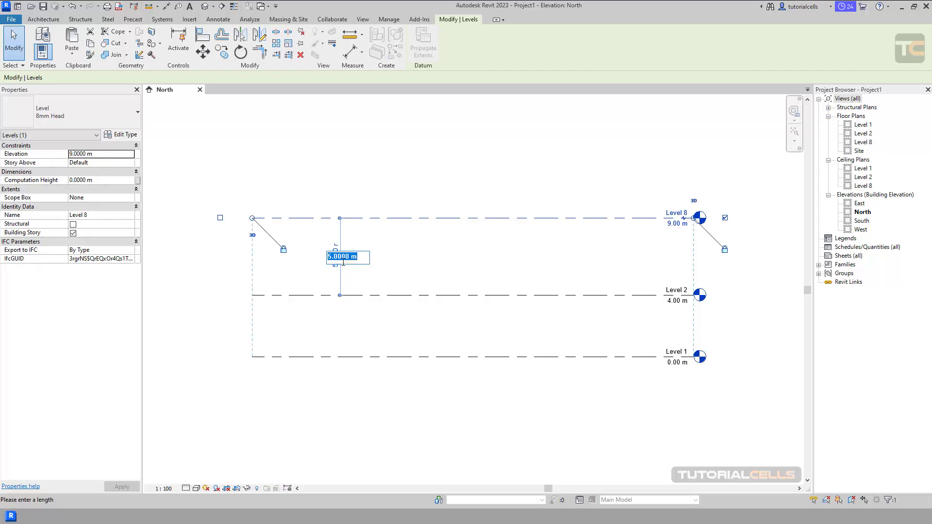
text(4)
key(Return)
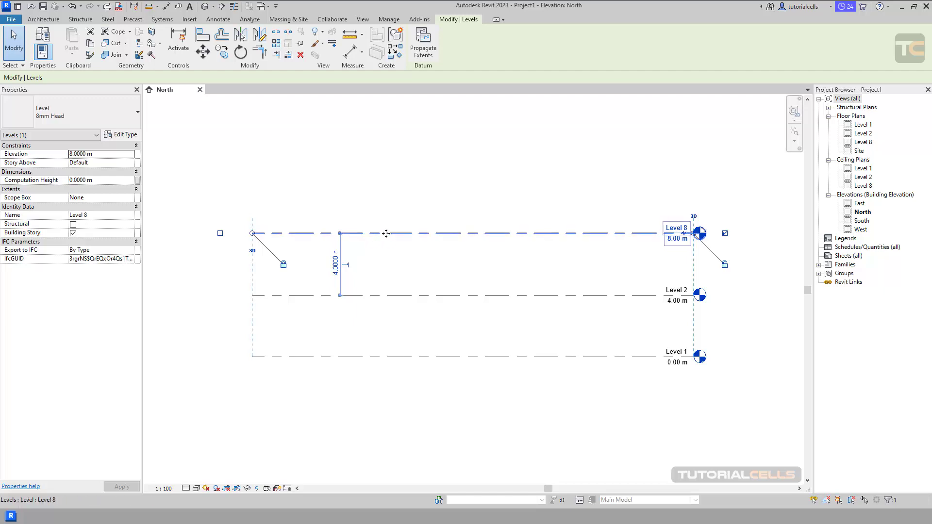
Make the temporary dimension between Level 8 and Level 2 permanent and lock its length
click(345, 264)
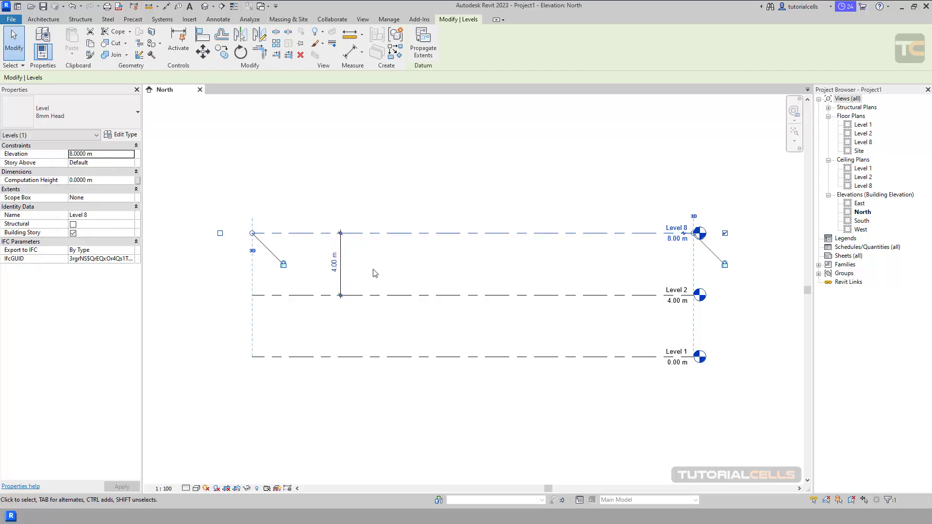
click(369, 271)
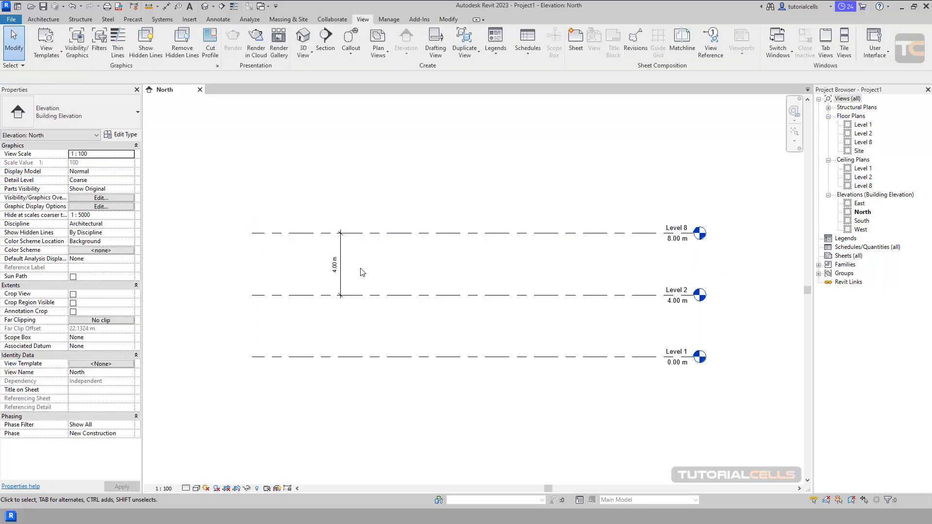
click(341, 265)
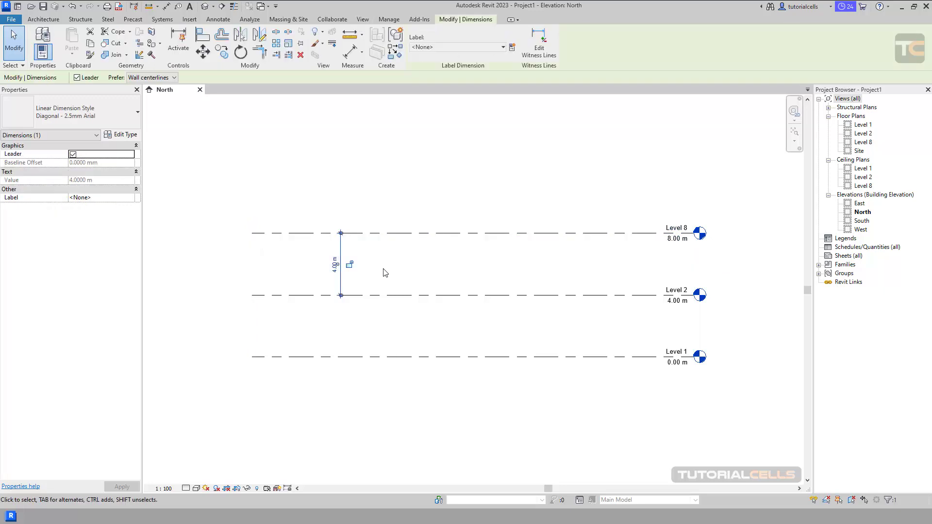
click(348, 265)
Move the Level 8 line up to about 8.85 m and down to about 7.72 m to test the locked spacing with Level 2
click(403, 233)
drag(403, 230, 406, 219)
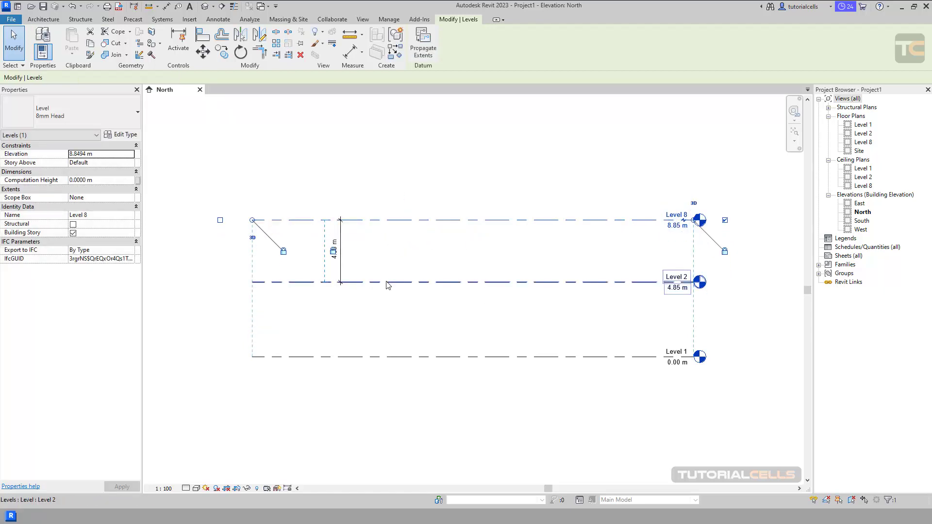
drag(343, 220, 348, 238)
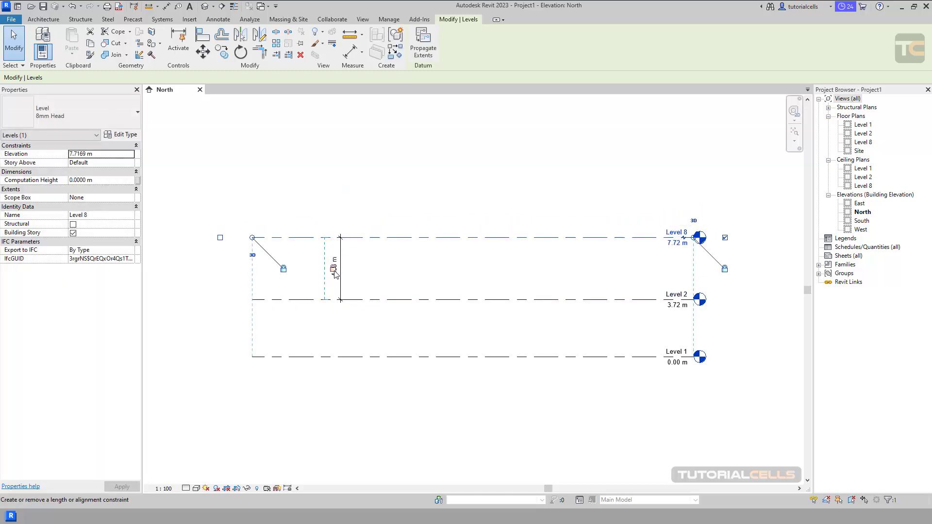
Unlock the dimension between Level 8 and Level 2 and inspect its Dimension Text settings without changing them
click(342, 280)
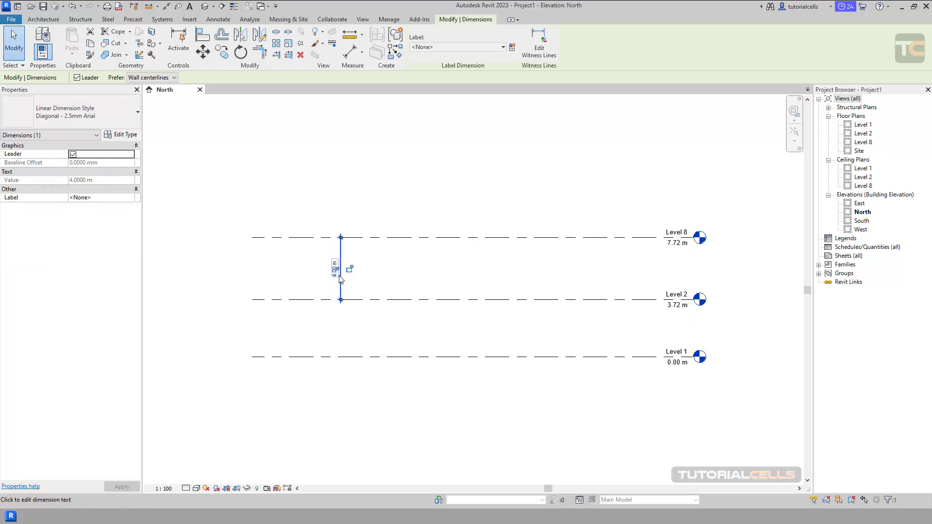
click(340, 279)
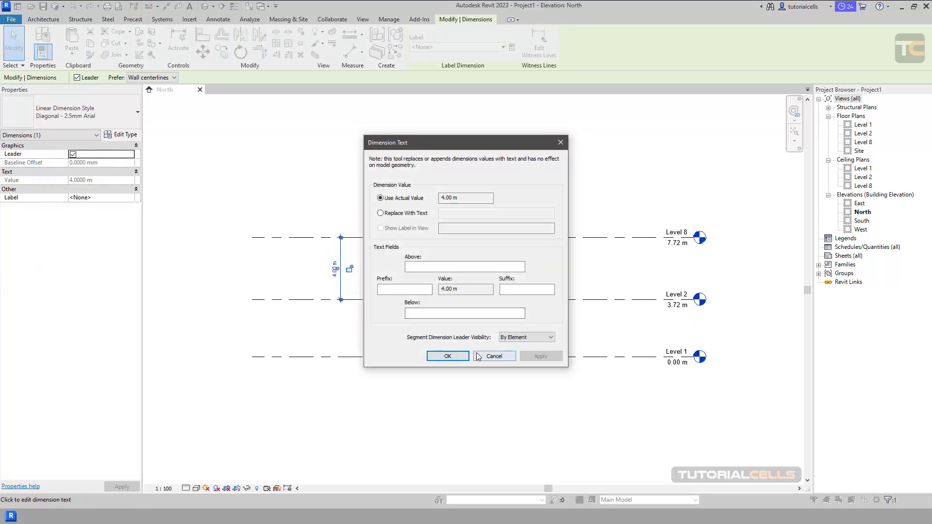
click(478, 357)
click(335, 277)
click(480, 358)
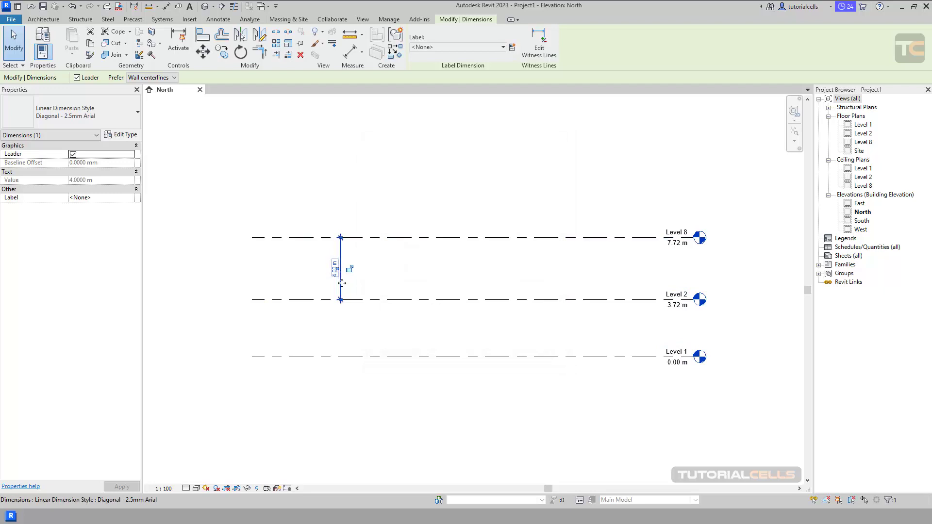
Shift the dimension between Level 8 and Level 2 sideways toward the level heads, leaving its text settings unchanged
drag(342, 283, 359, 279)
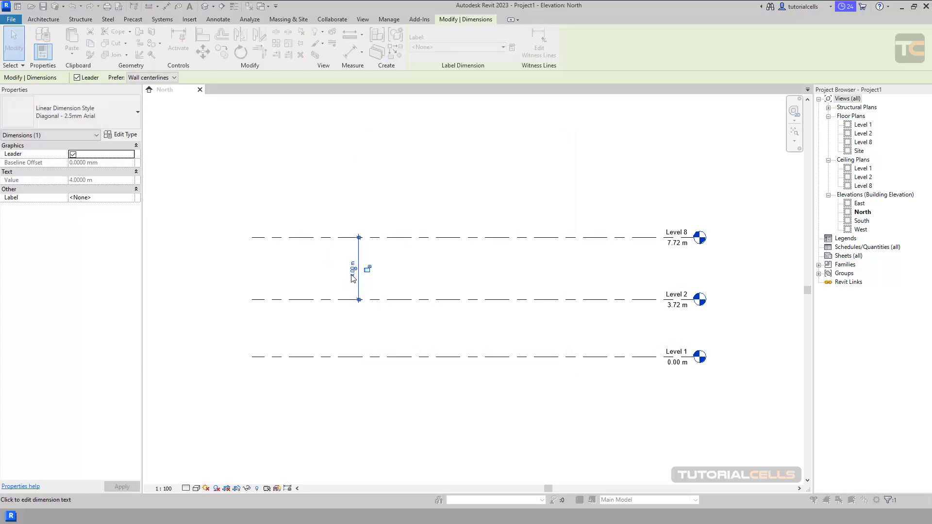
click(351, 275)
click(481, 355)
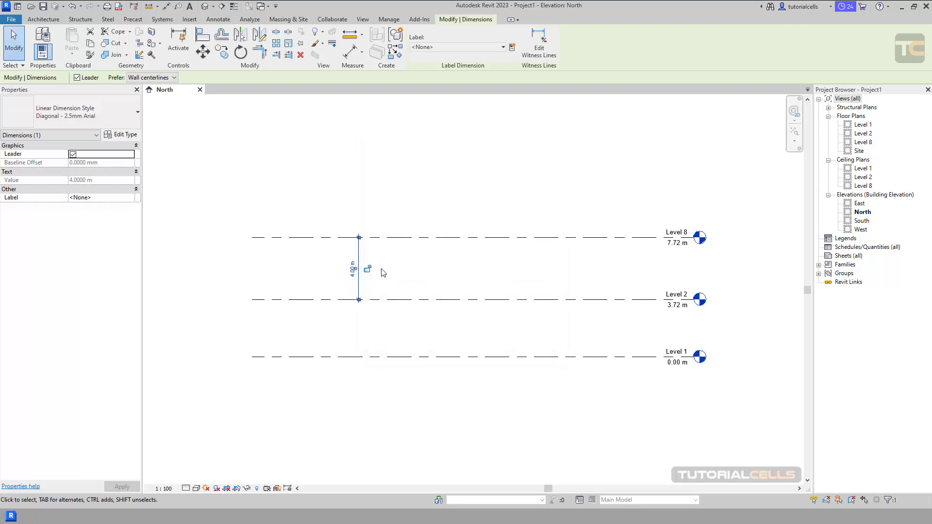
drag(395, 278, 402, 278)
Set the elevation of Level 8 to 8 m by editing the value at its level head
click(427, 238)
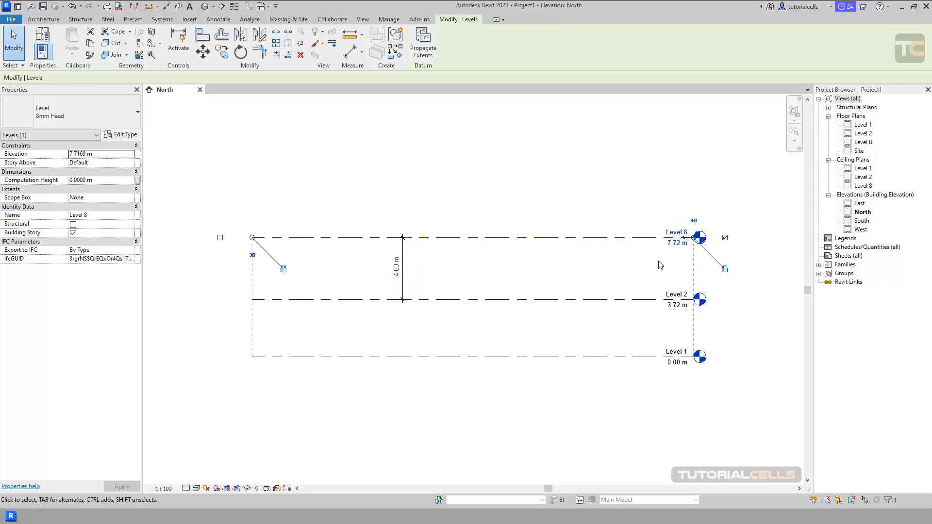
scroll(710, 247, up, 2)
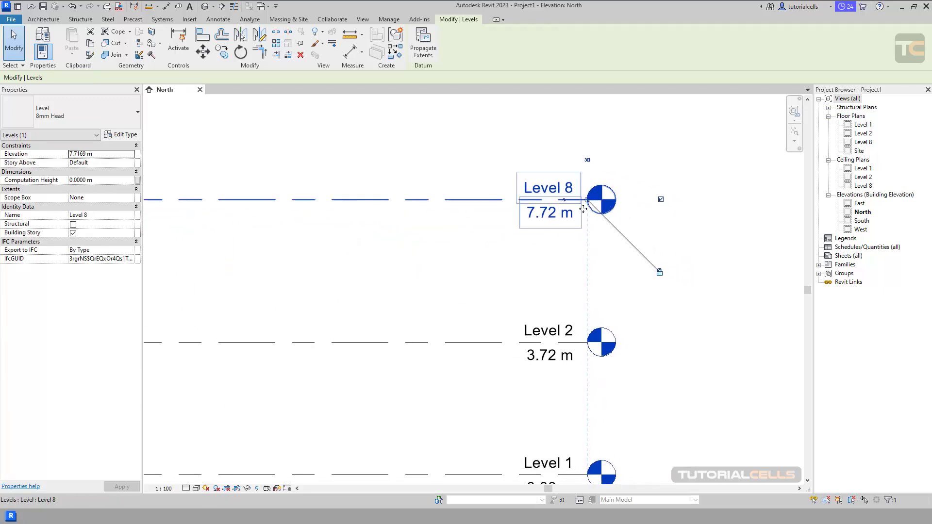
click(536, 190)
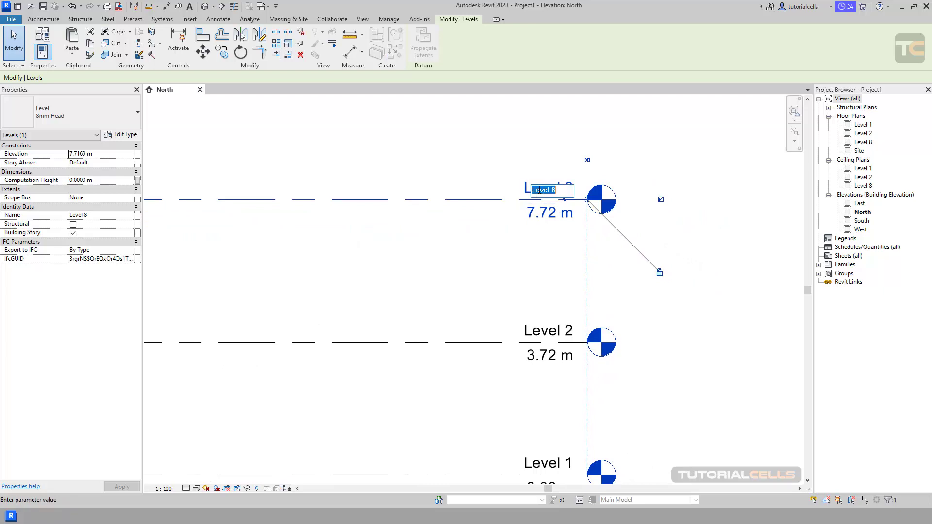
click(544, 216)
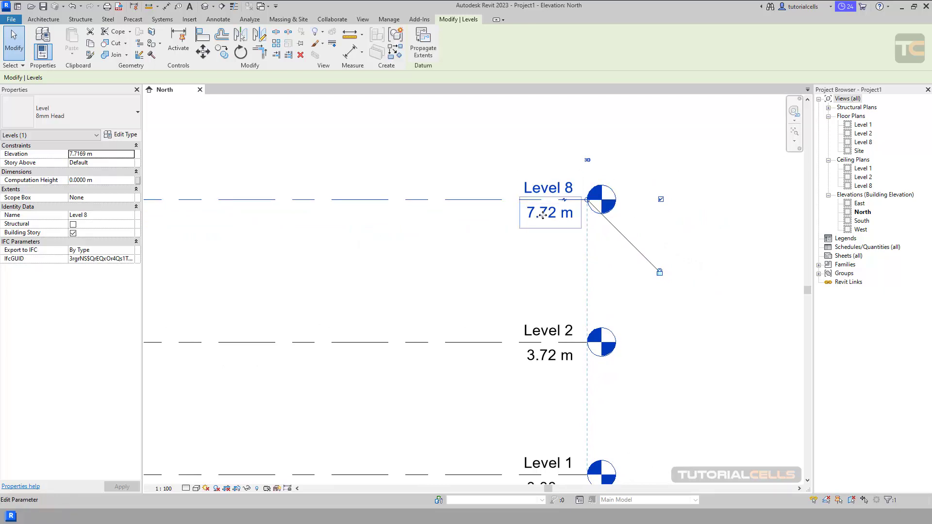
click(544, 216)
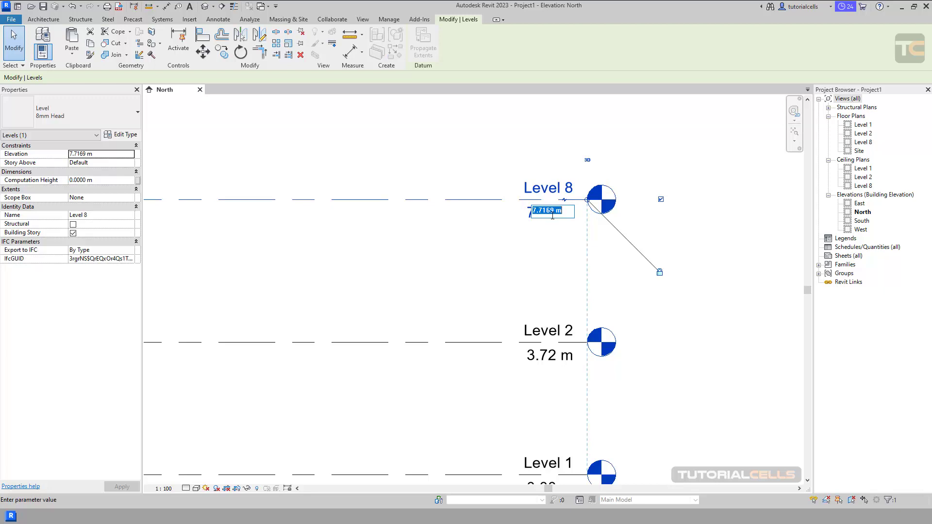
key(Return)
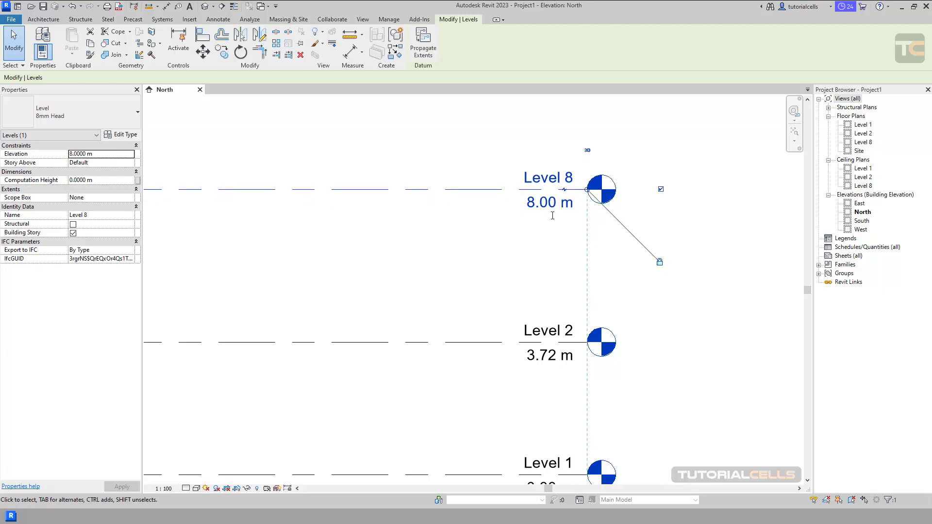
Hide and show the head bubble of Level 8 twice at the line's labelled end
click(660, 190)
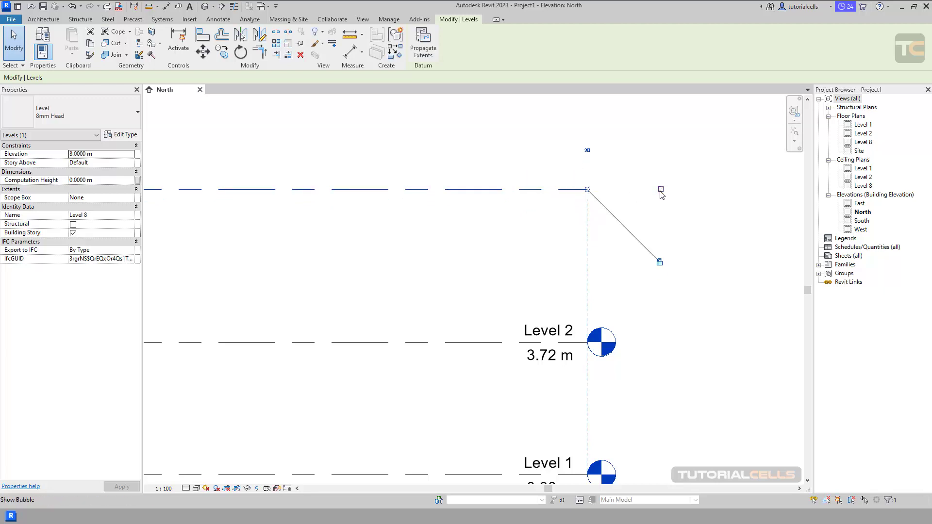
click(661, 191)
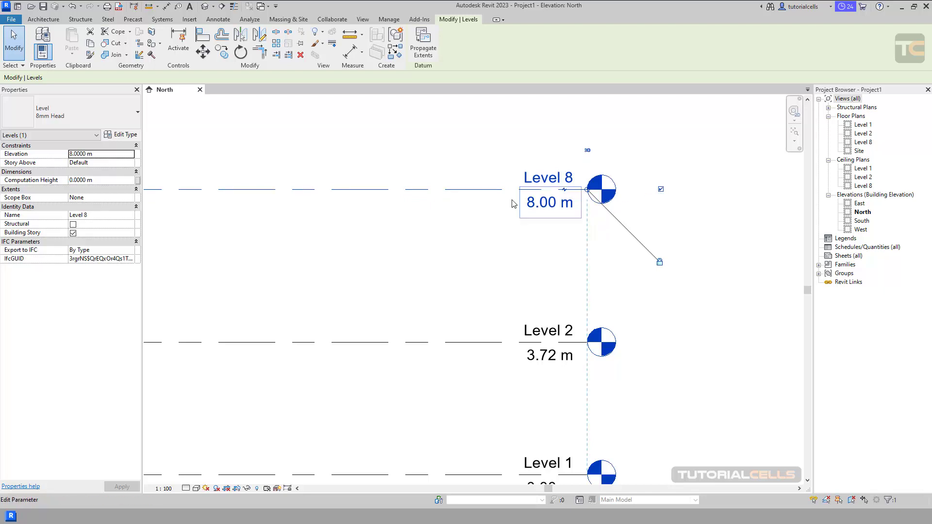
click(661, 190)
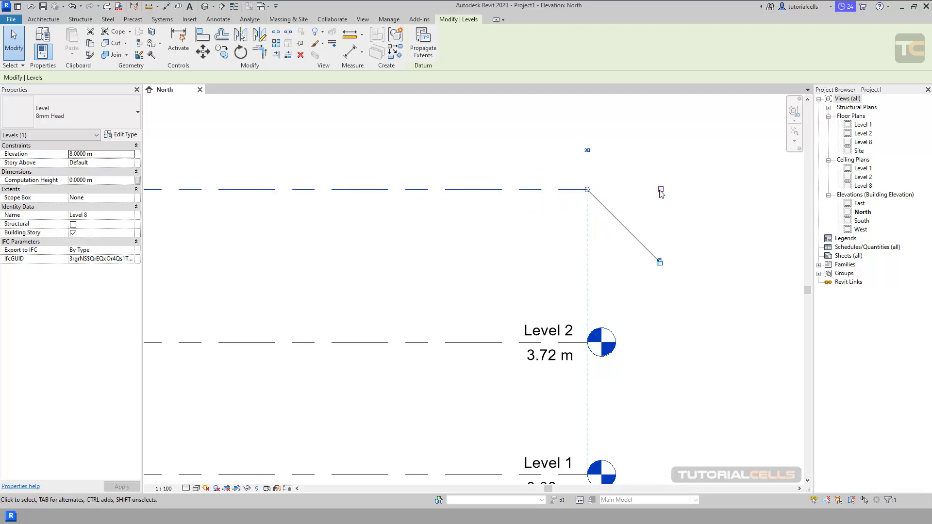
click(661, 190)
scroll(608, 229, down, 2)
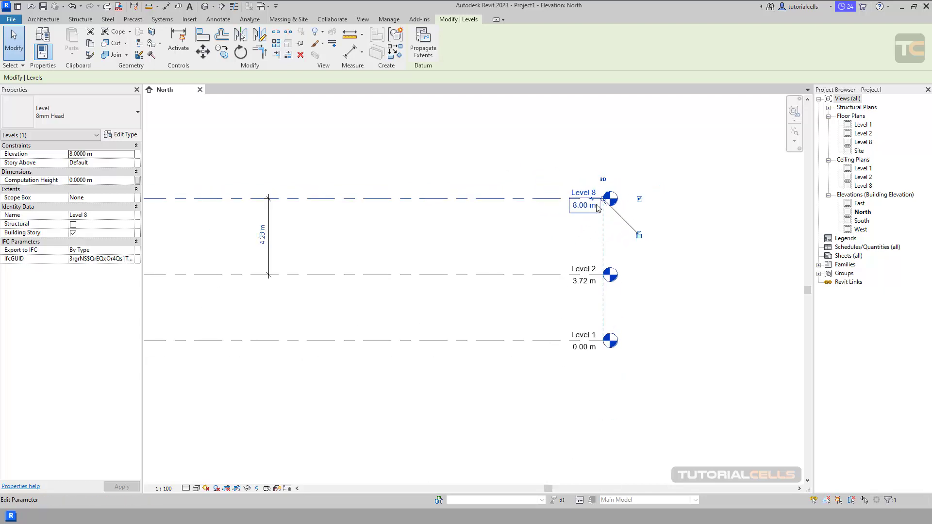
Unlock Level 8's labelled end from the other levels and shift its extent slightly, ending in line with the other heads
mouse_move(602, 198)
mouse_down()
mouse_move(585, 199)
mouse_move(603, 198)
mouse_up()
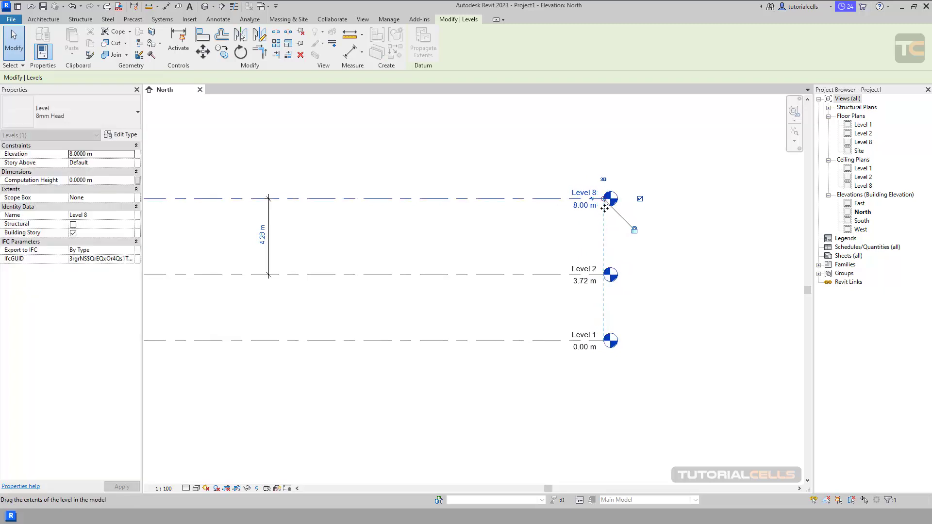
click(634, 232)
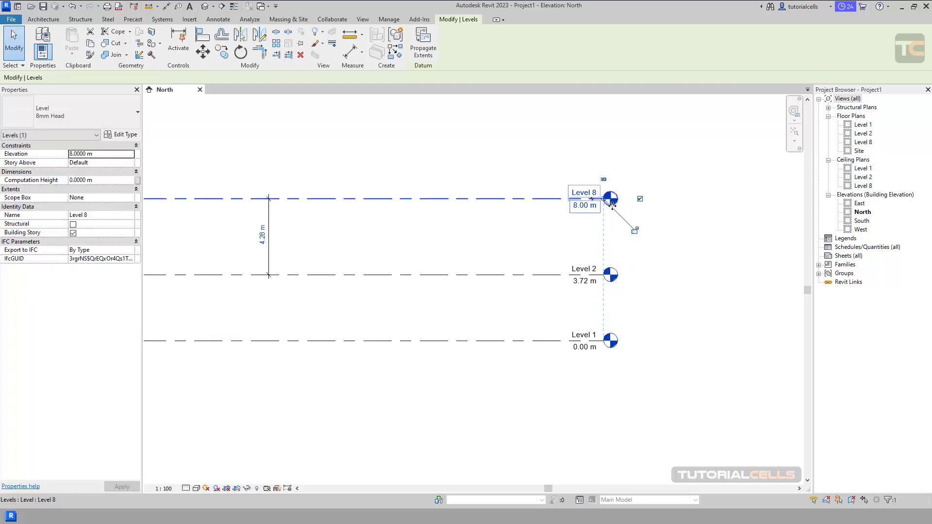
mouse_move(604, 201)
mouse_down()
mouse_move(558, 206)
mouse_move(610, 199)
mouse_up()
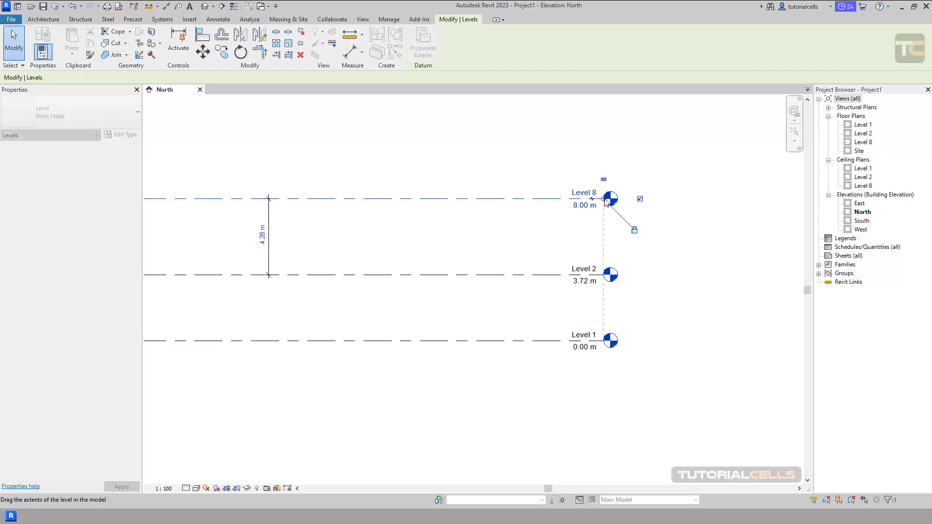
scroll(493, 240, down, 2)
scroll(563, 226, up, 3)
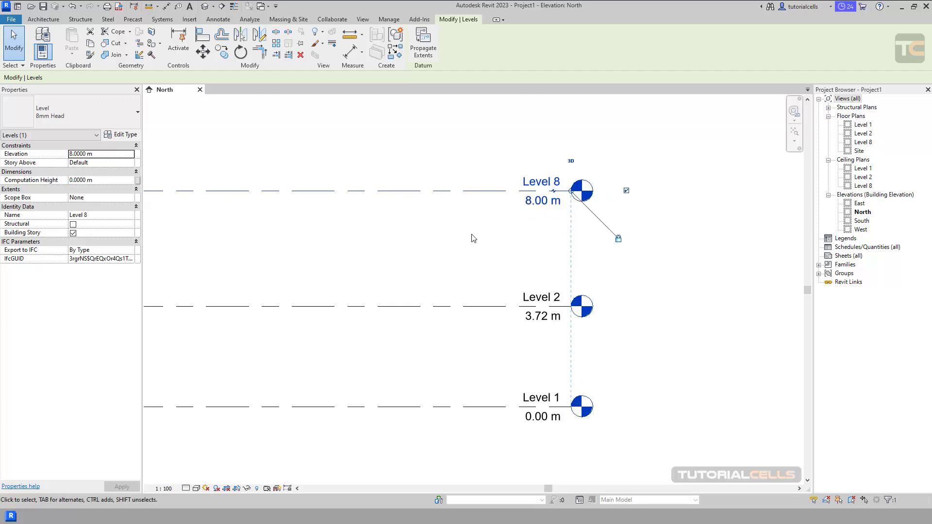
Move Level 2 up to an elevation of 6.90 m, just below Level 8
scroll(460, 245, down, 2)
middle_drag(460, 246, 543, 242)
click(514, 276)
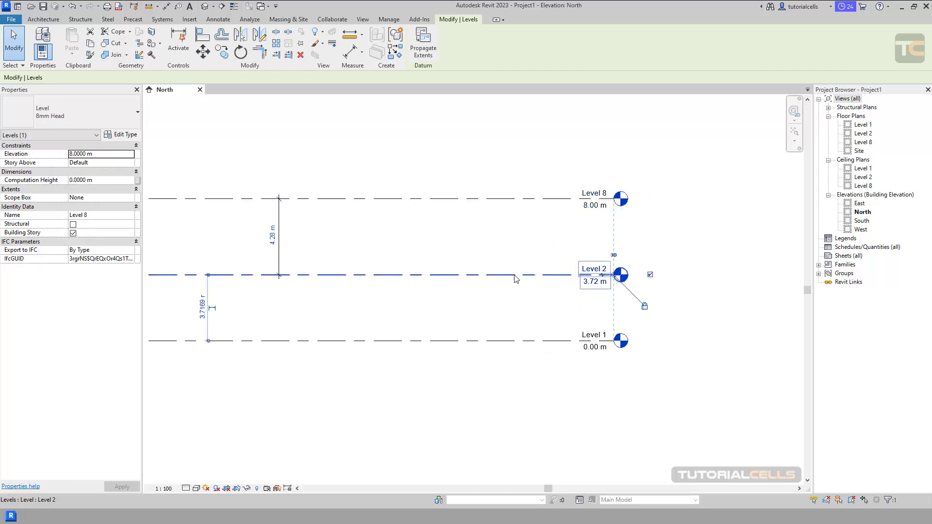
drag(514, 275, 513, 218)
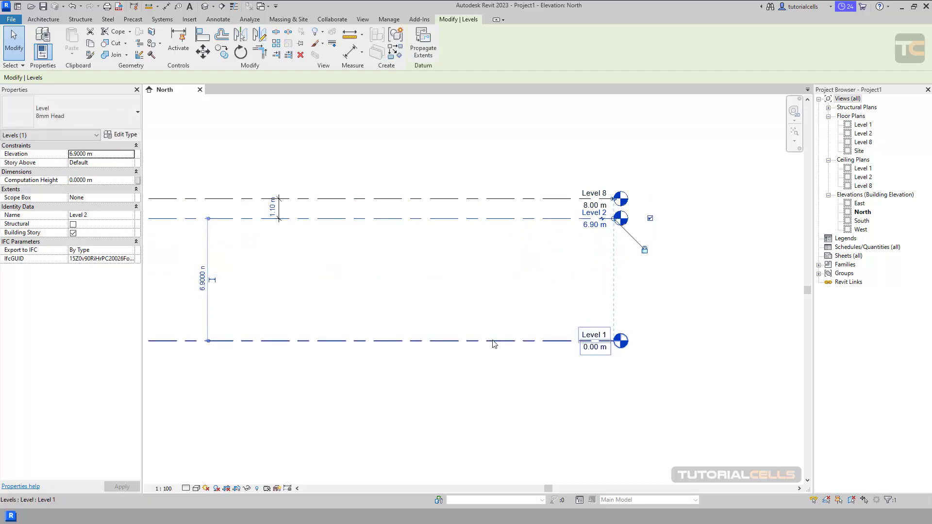
Add an elbow to Level 8's line at its head and raise the head clear of the Level 2 label
scroll(579, 210, up, 2)
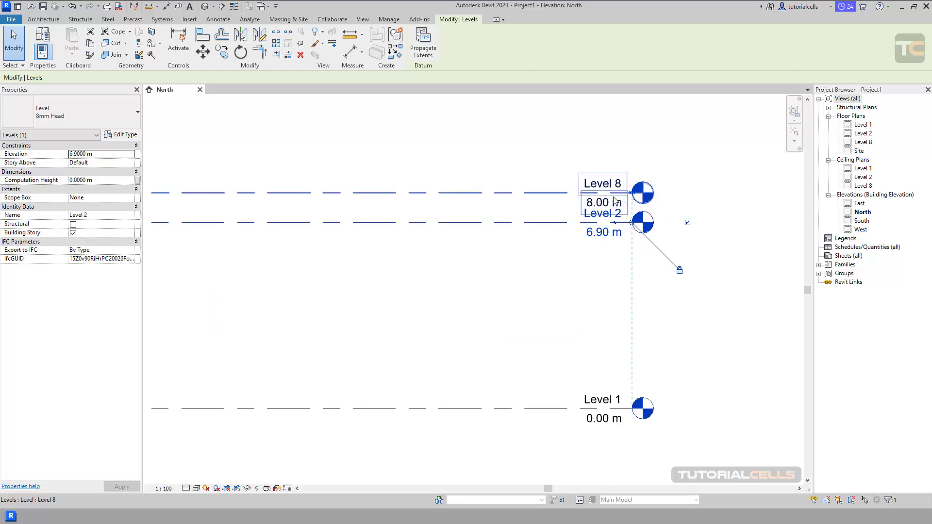
click(518, 195)
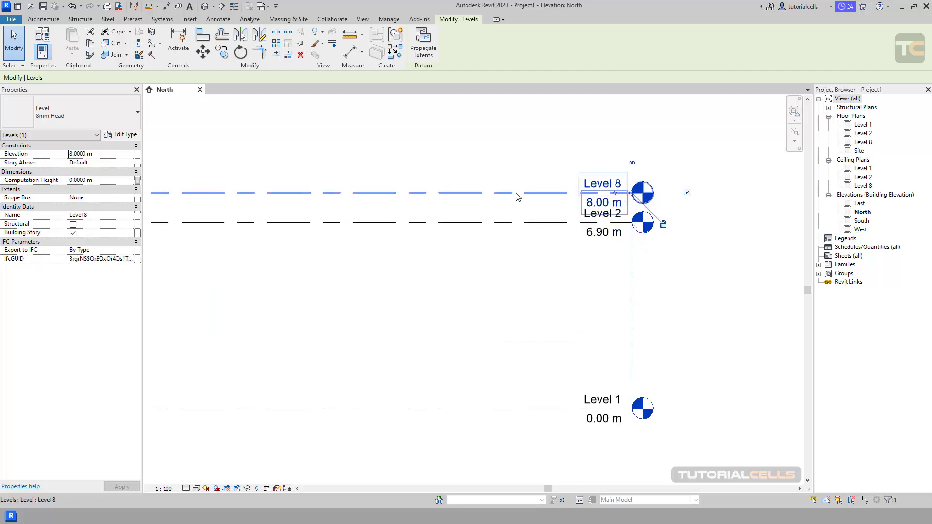
click(615, 195)
drag(613, 202, 627, 175)
scroll(619, 175, up, 2)
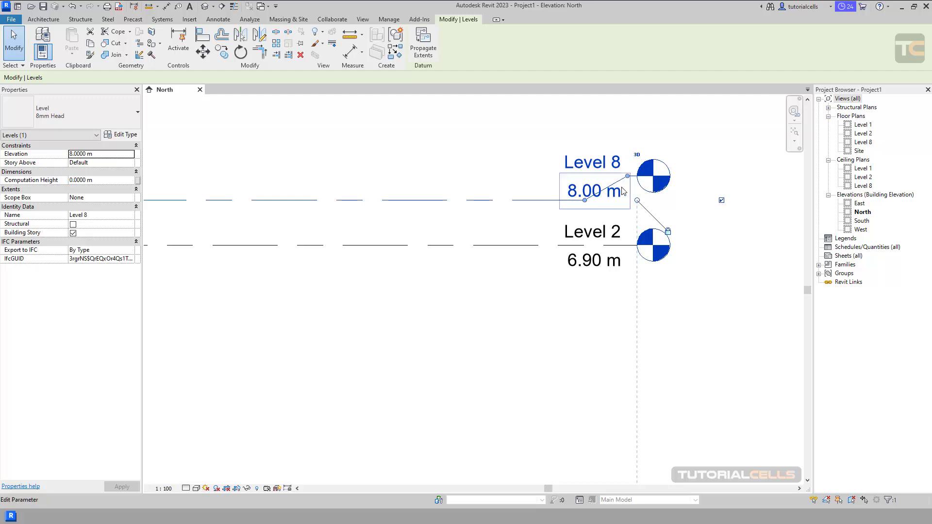
scroll(588, 222, down, 1)
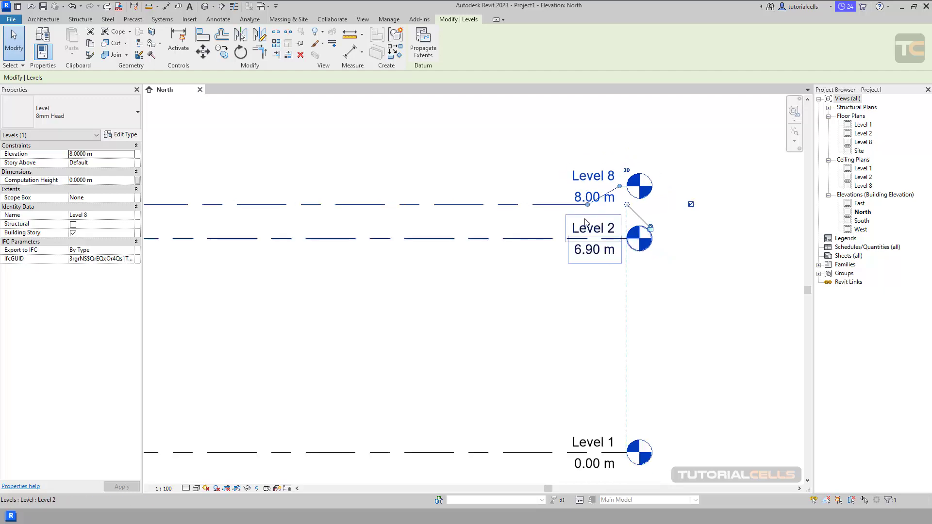
middle_drag(468, 222, 572, 229)
scroll(478, 222, down, 1)
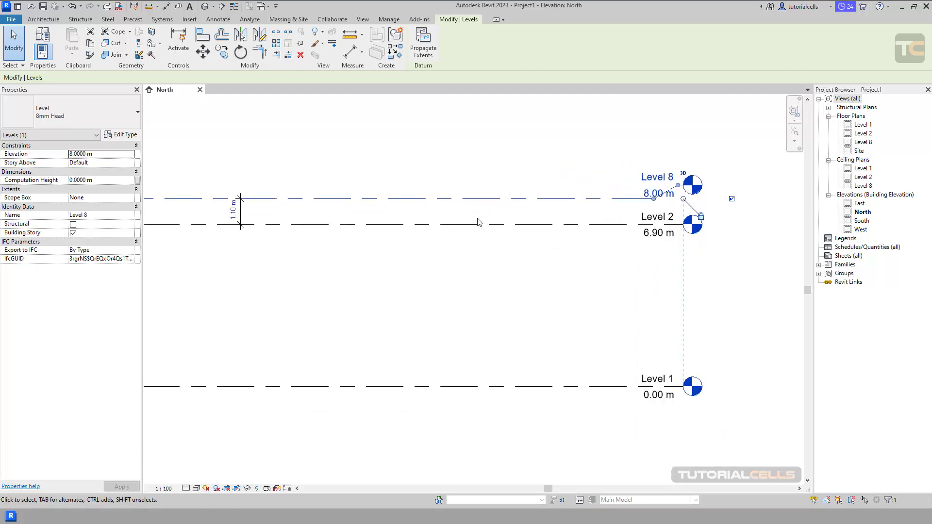
middle_drag(478, 222, 535, 229)
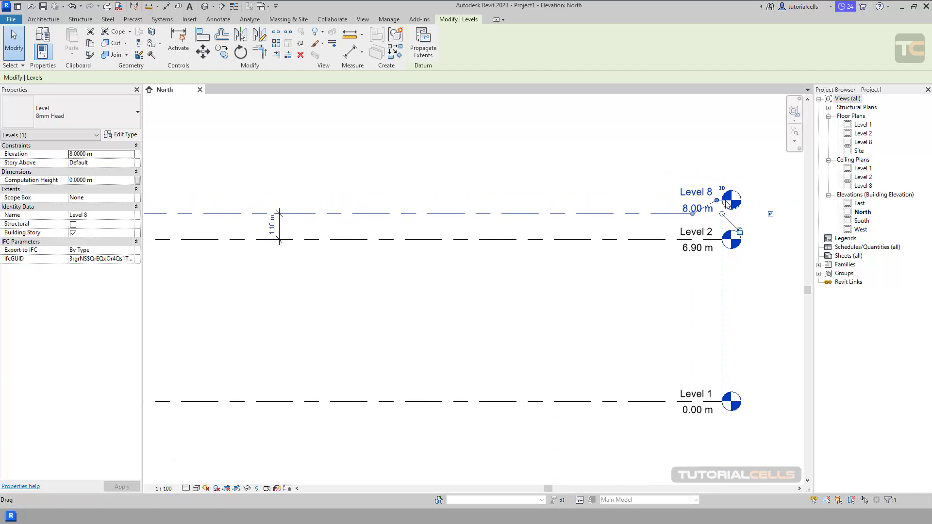
Show and hide Level 8's head bubble at the unlabelled end of its line
scroll(384, 200, down, 2)
middle_drag(363, 230, 404, 232)
click(236, 210)
scroll(237, 212, up, 2)
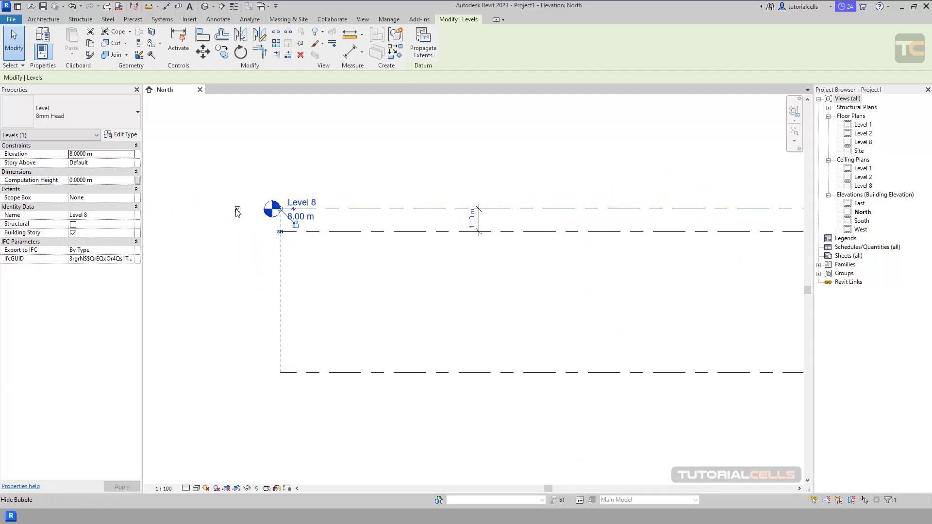
click(238, 209)
scroll(359, 246, down, 2)
scroll(316, 248, up, 1)
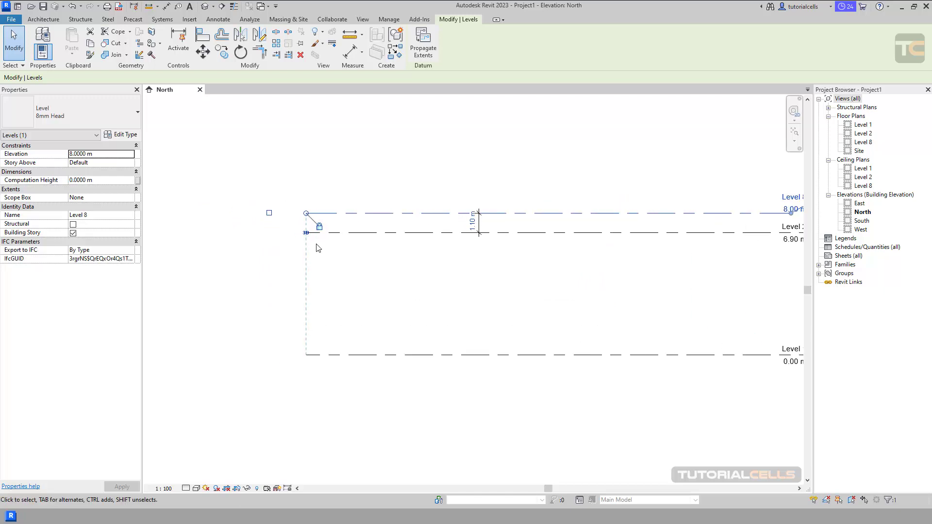
scroll(315, 244, up, 2)
scroll(343, 247, down, 6)
middle_drag(407, 262, 392, 272)
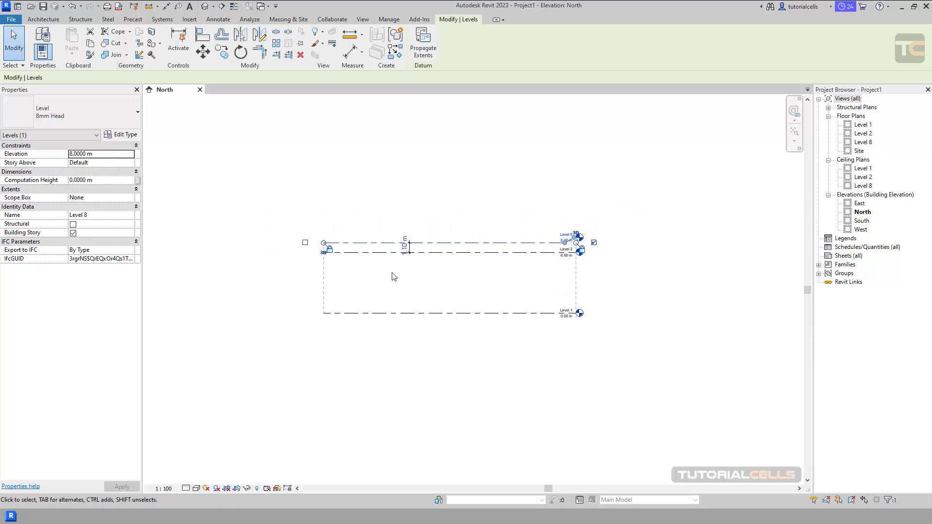
scroll(395, 276, up, 1)
Undo the level and dimension edits until Level 8 is at 8 m, Level 2 at 4 m, and no dimension remains between them
key(ctrl+z)
key(ctrl+z)
key(ctrl+z)
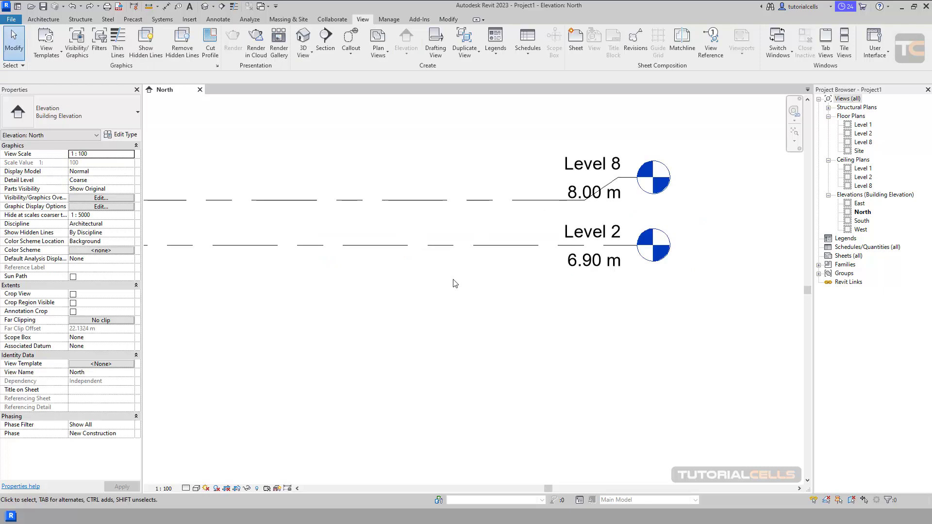
key(ctrl+z)
key(ctrl+z)
key(ctrl+z)
key(ctrl+z)
key(ctrl+z)
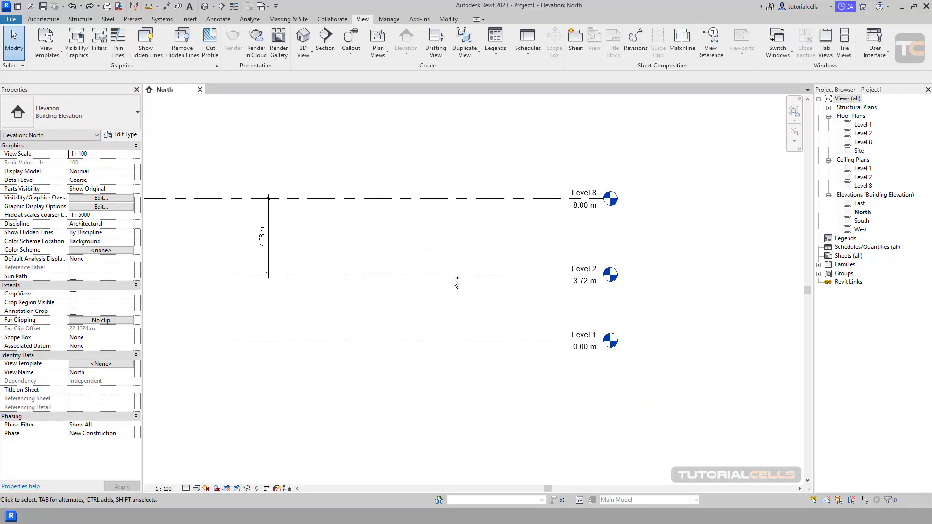
key(ctrl+z)
key(ctrl+z)
key(ctrl+z)
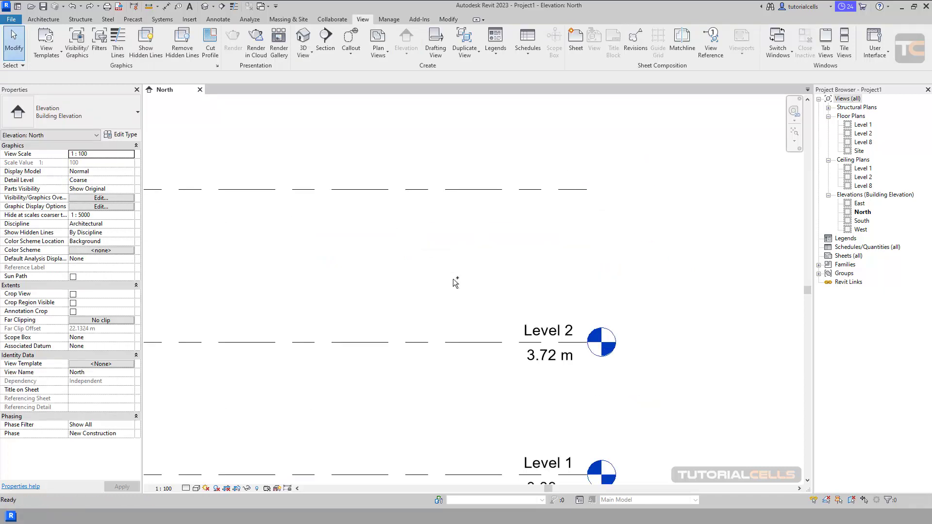
key(ctrl+z)
key(ctrl+z)
key(ctrl+z)
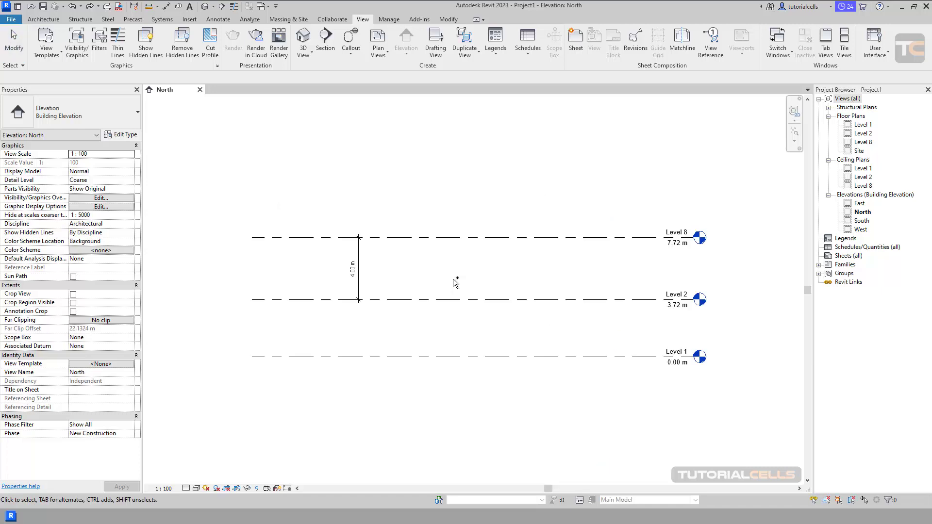
key(ctrl+z)
key(ctrl+z)
key(ctrl+z)
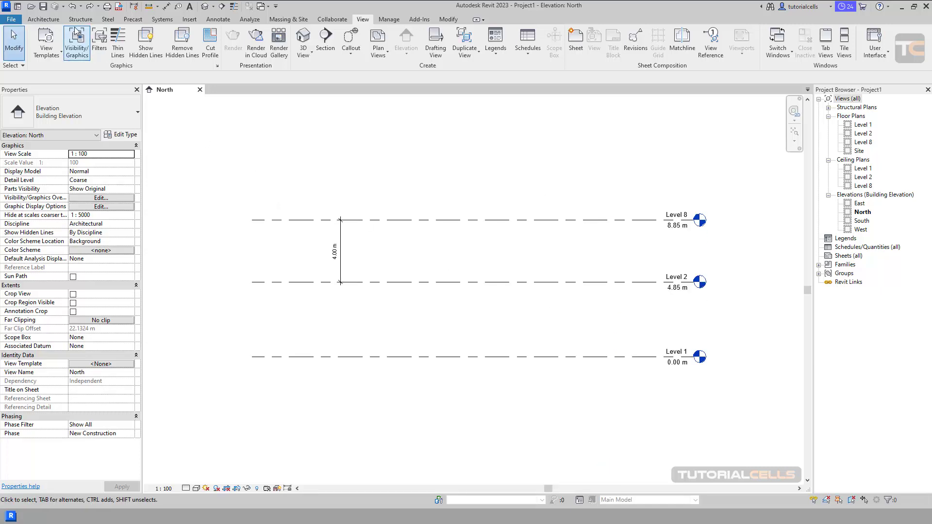
key(ctrl+z)
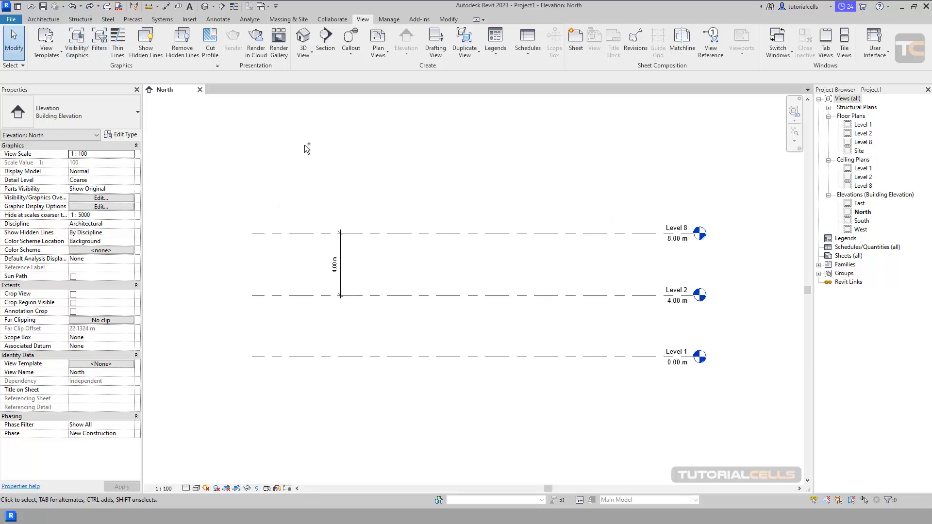
key(ctrl+z)
click(393, 236)
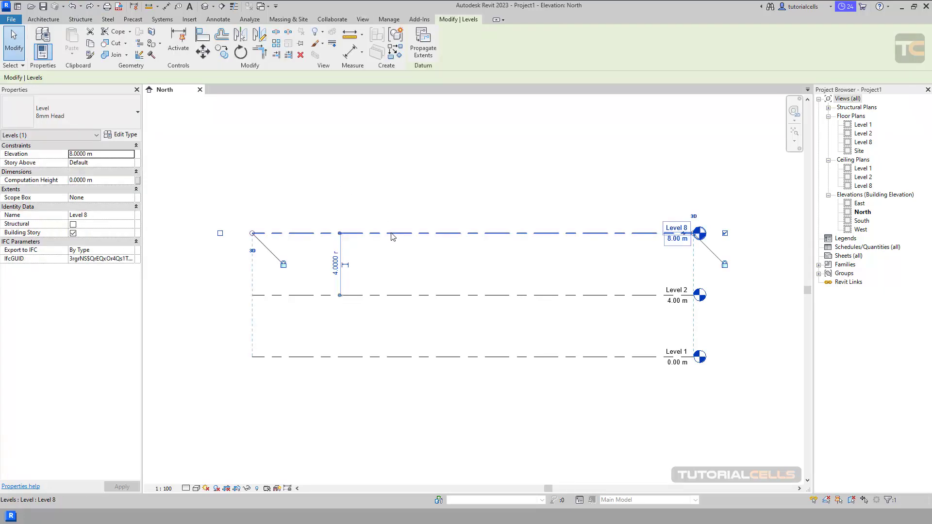
click(410, 200)
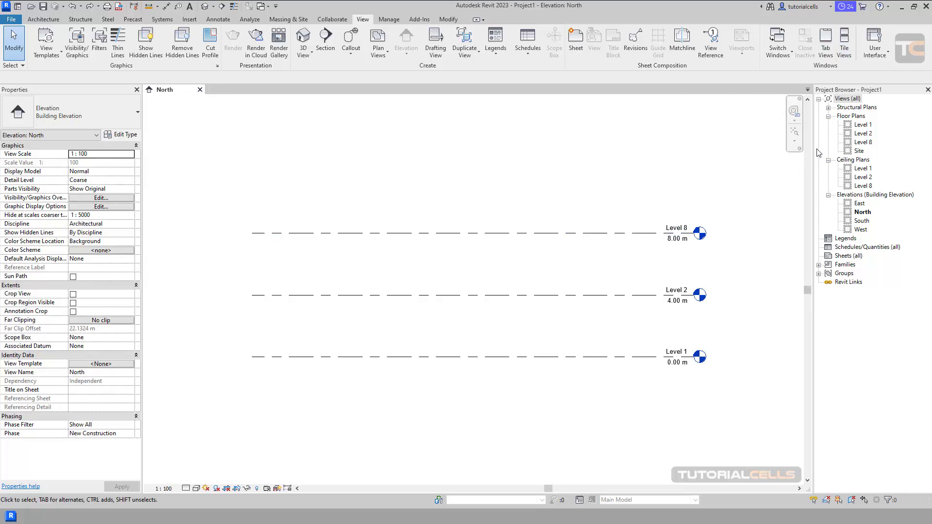
Open the East, South and West elevation views alongside the North elevation
scroll(573, 235, down, 1)
double_click(859, 204)
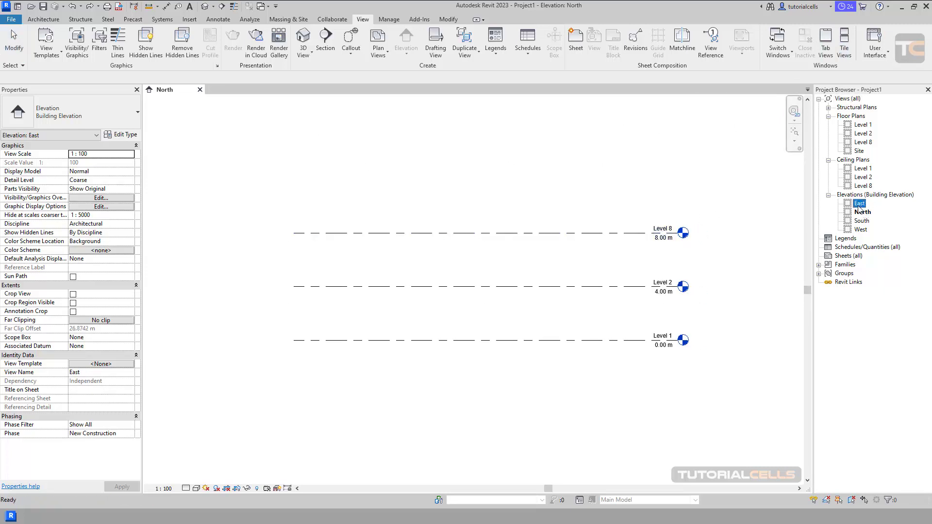
click(860, 221)
double_click(860, 221)
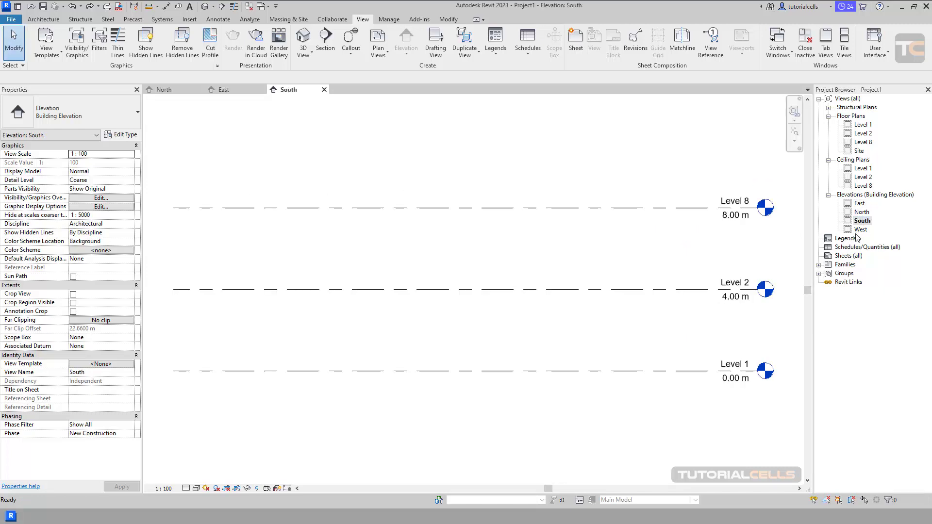
double_click(860, 230)
scroll(645, 258, down, 1)
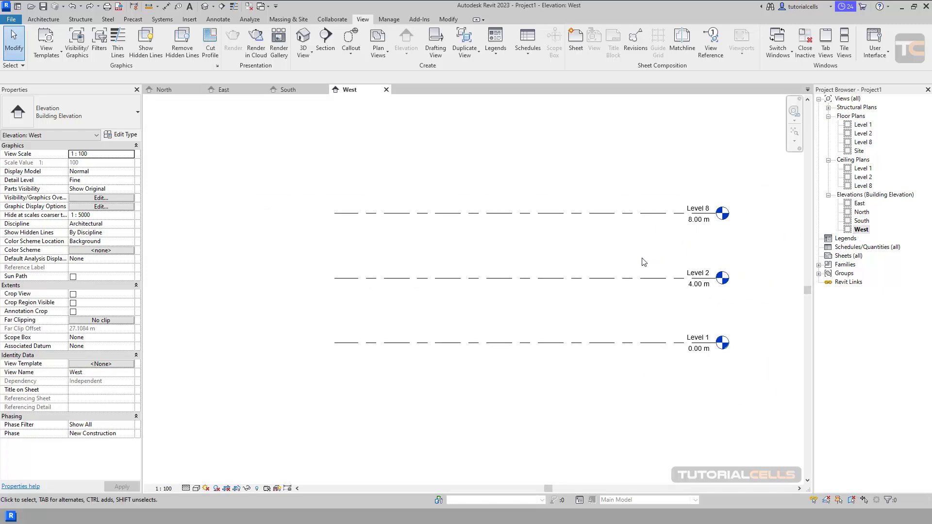
Tile the four open elevation views and apply Zoom All to Fit so the levels fill each one
click(844, 47)
scroll(642, 331, down, 1)
click(686, 405)
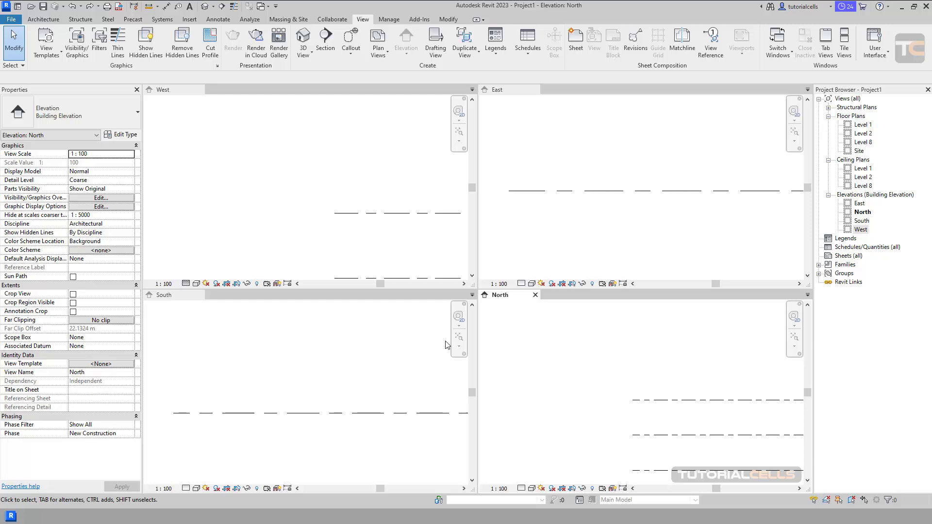
click(460, 144)
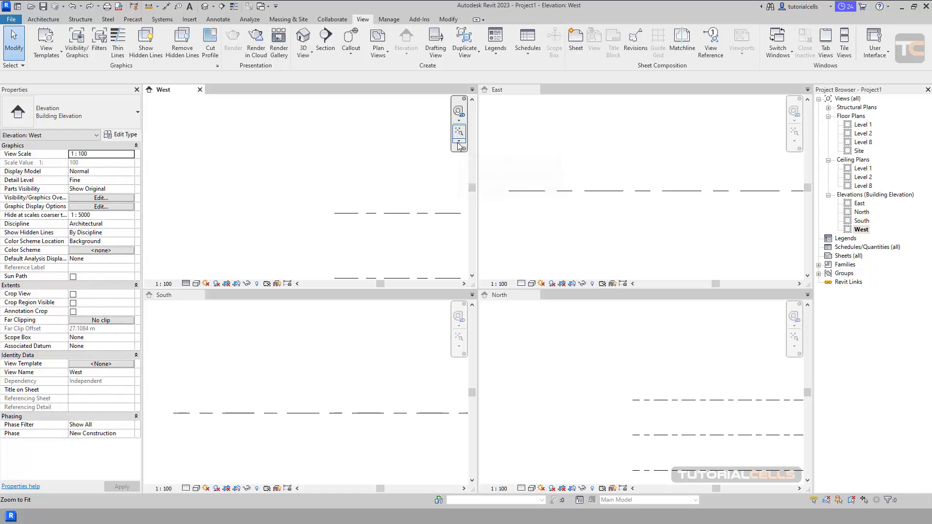
click(459, 142)
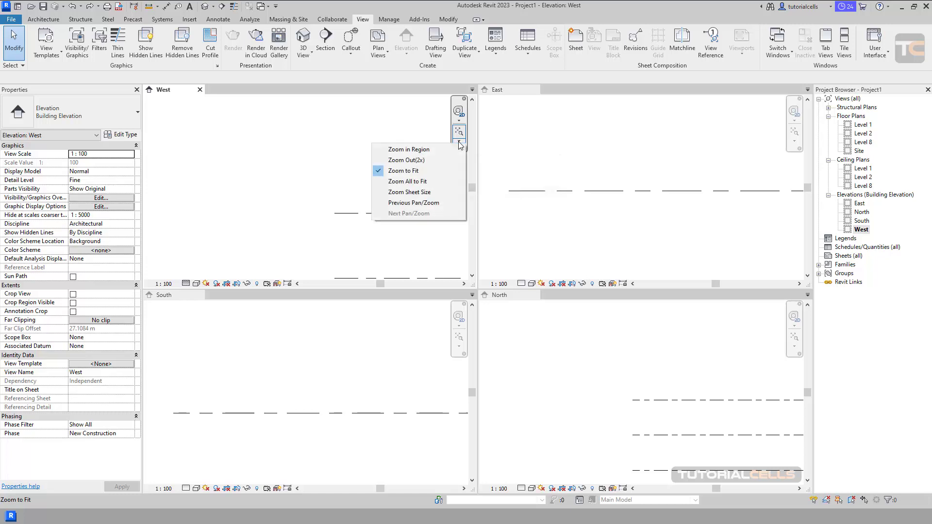
click(396, 182)
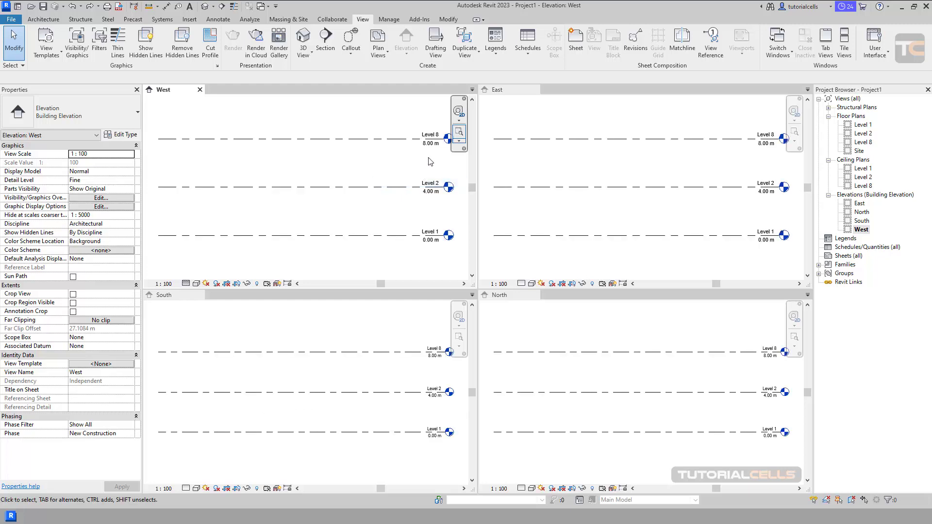
Repeat Zoom All to Fit on the tiled elevations, including once after changing the West view's zoom
click(459, 142)
click(403, 183)
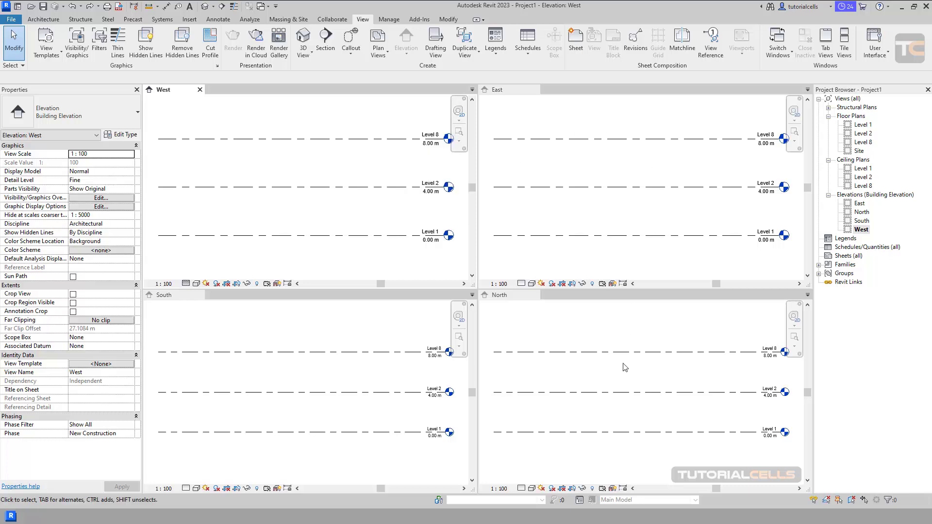
scroll(356, 197, down, 1)
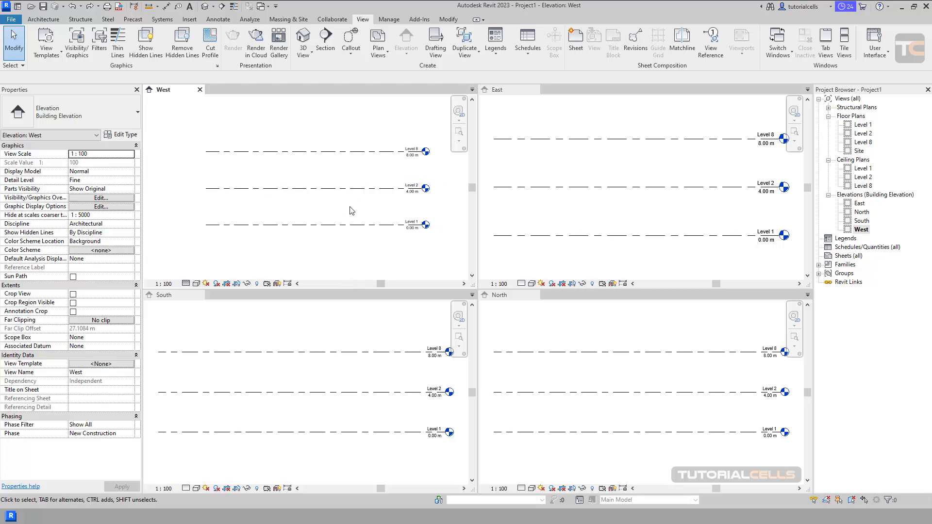
scroll(351, 210, up, 1)
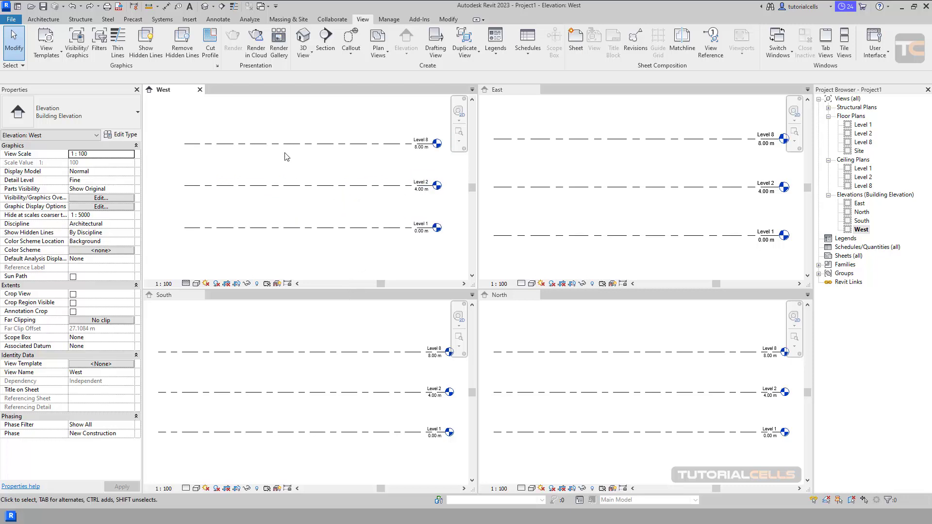
key(z)
key(a)
Close the West elevation view and open the default 3D view
click(200, 89)
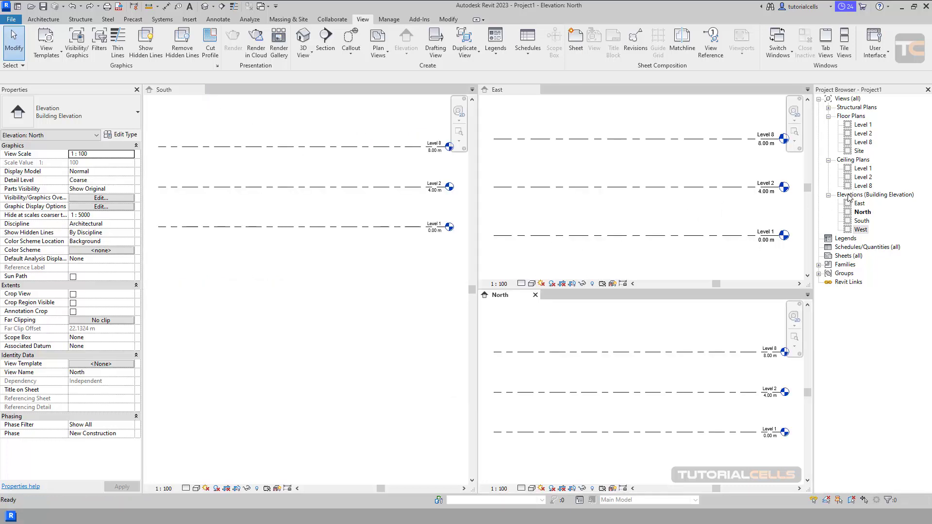
click(204, 7)
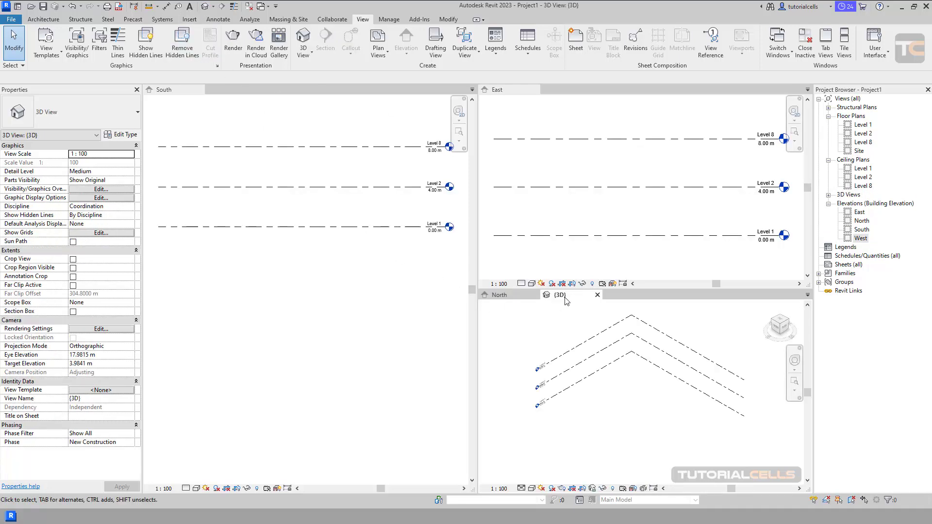
Detach the 3D view, dock it back among the tabbed elevations, and tile it with the North, South and East views
drag(565, 301, 181, 172)
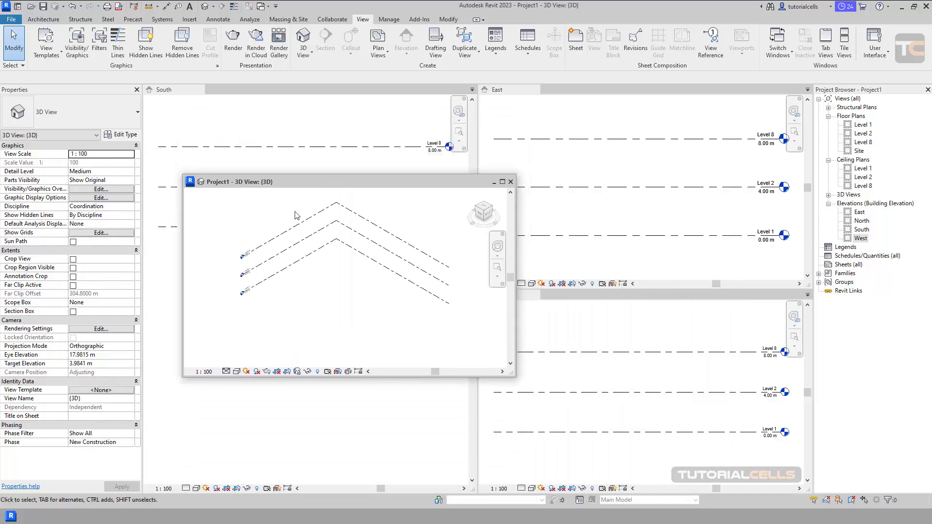
click(824, 48)
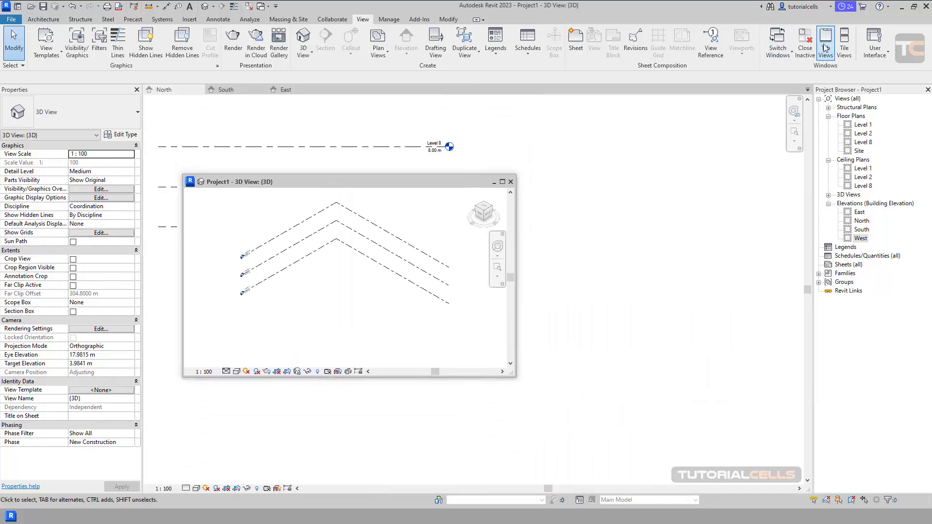
double_click(471, 182)
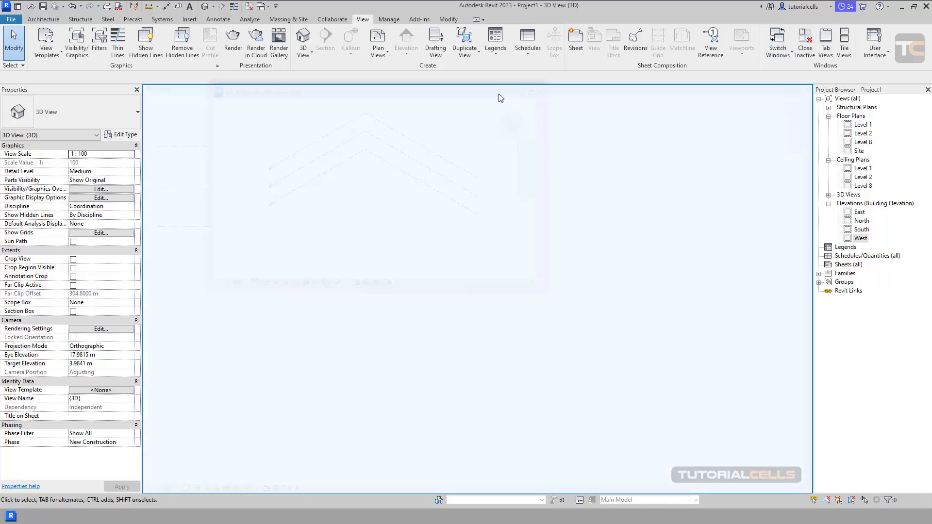
click(844, 48)
Orbit the 3D view and select Level 1 and Level 2 in turn to examine how each level extends as a plane
scroll(297, 188, up, 1)
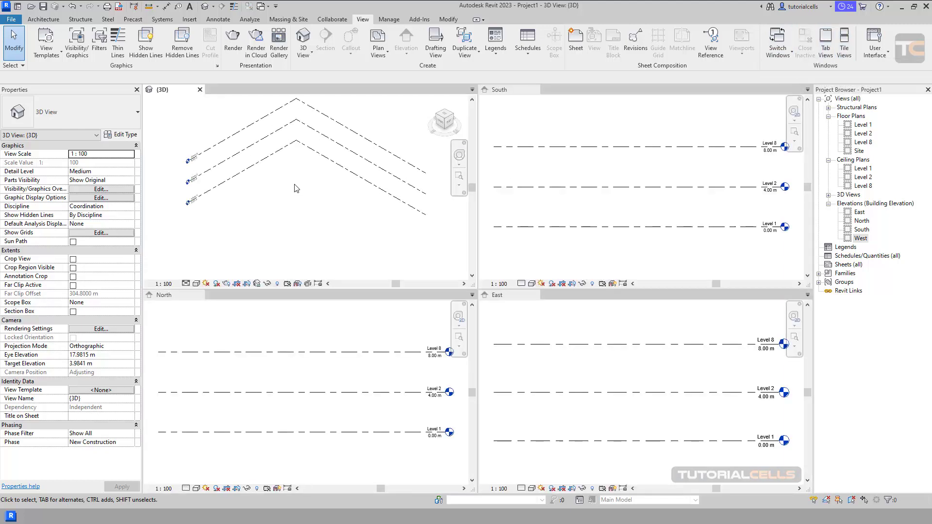
shift+middle_drag(313, 223, 262, 194)
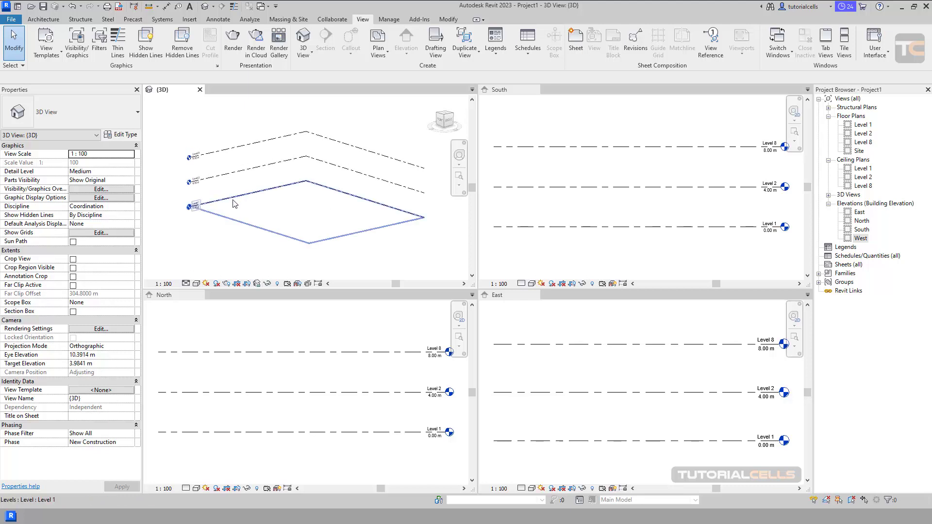
click(265, 209)
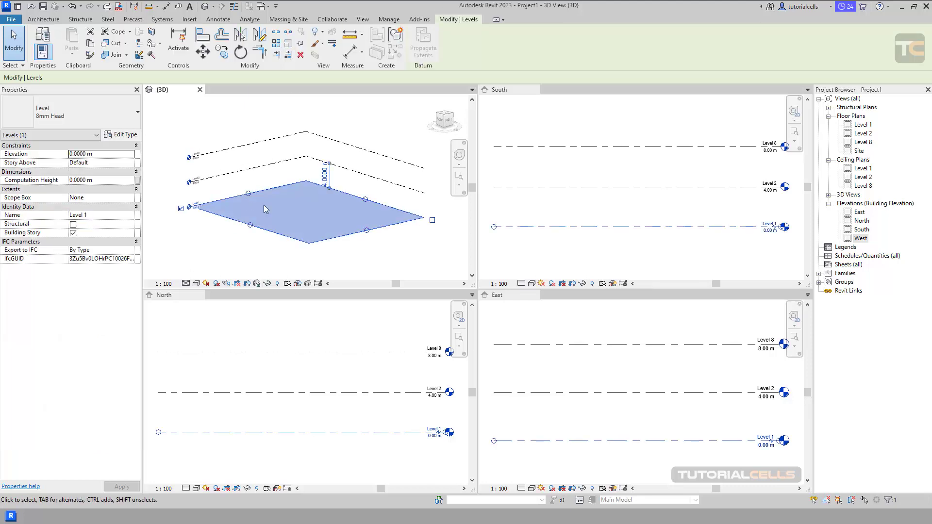
click(272, 176)
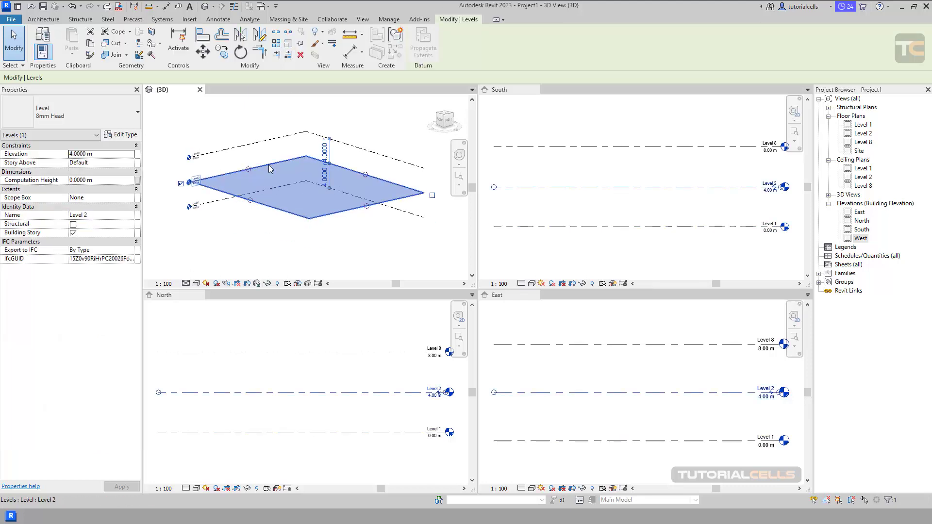
click(312, 245)
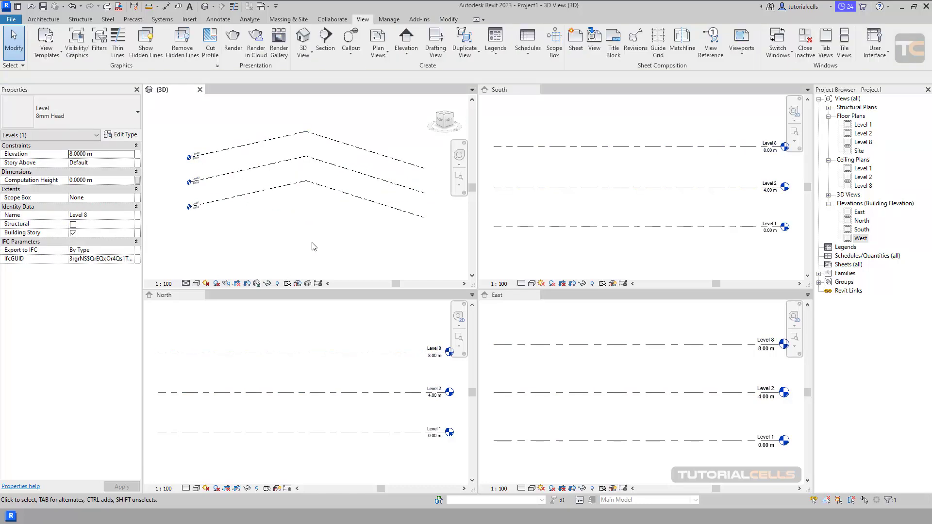
shift+middle_drag(331, 248, 329, 254)
In the North elevation, extend the headless end of Level 8 slightly outward with 3D extents and its alignment lock kept on
scroll(318, 370, down, 2)
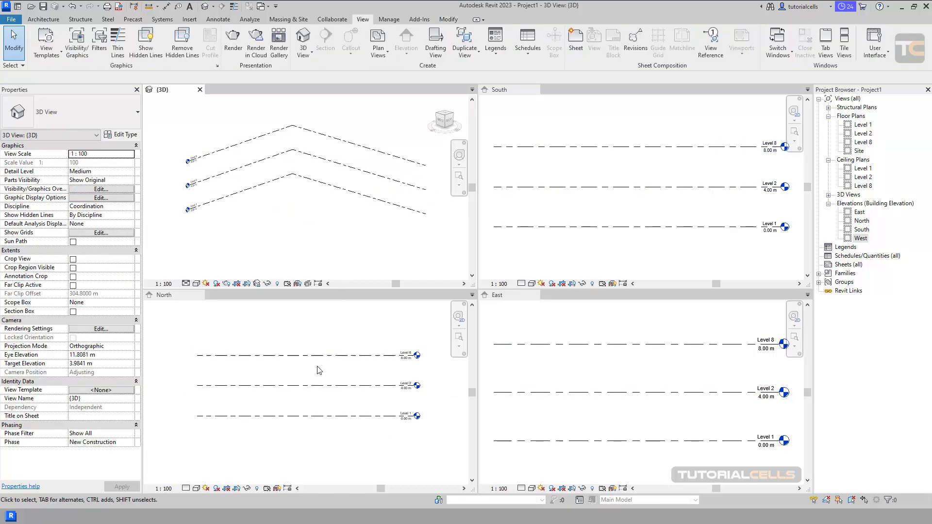
click(235, 359)
click(218, 356)
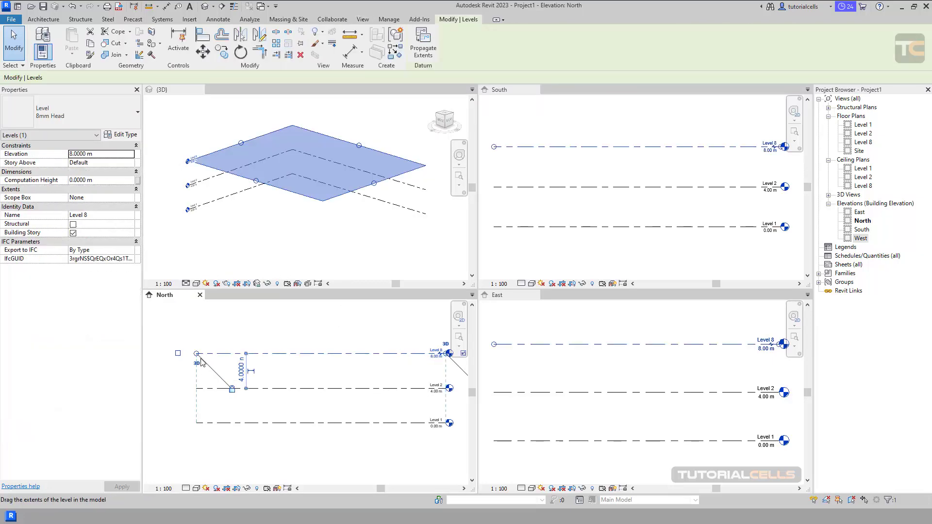
drag(197, 355, 179, 353)
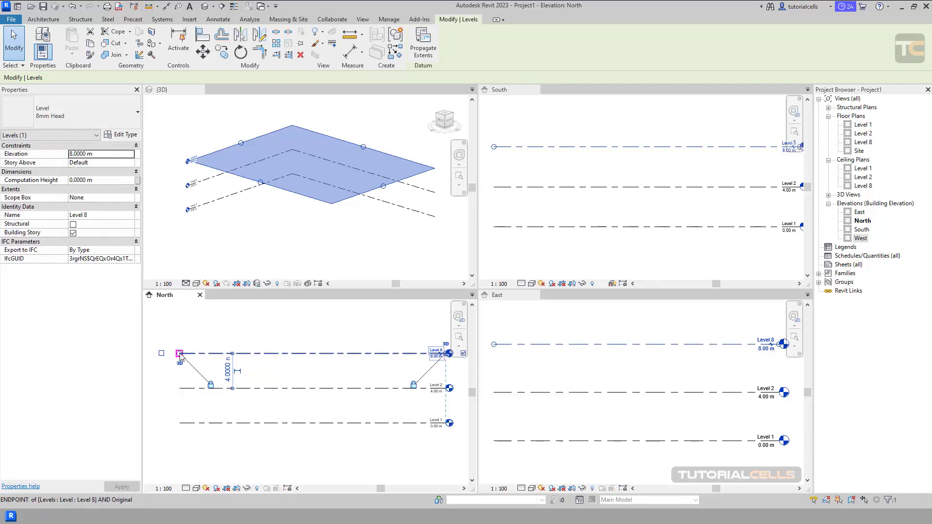
mouse_move(180, 354)
mouse_down()
mouse_move(201, 353)
mouse_move(181, 353)
mouse_up()
scroll(273, 388, down, 1)
middle_drag(279, 388, 283, 372)
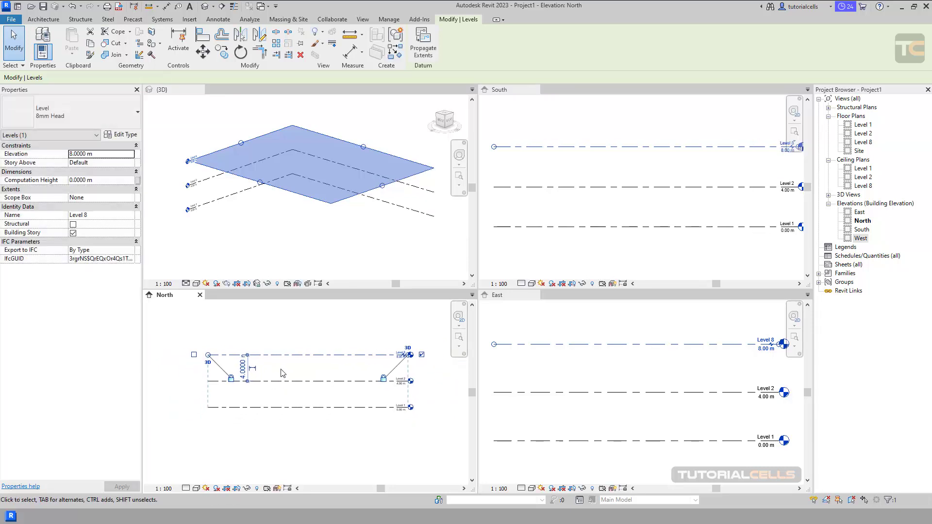
Switch the headless end of Level 8 to 2D extents in the North elevation and stretch it beyond the other levels
scroll(197, 371, up, 1)
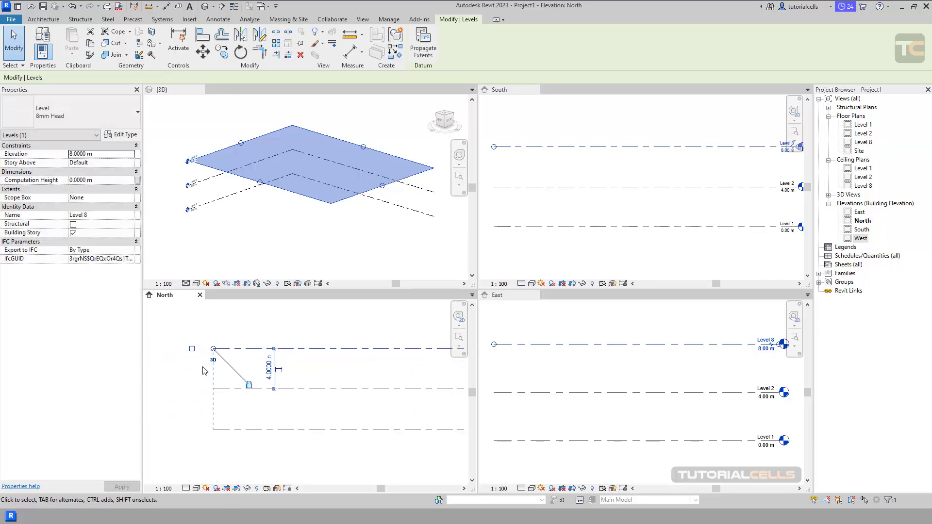
scroll(213, 365, up, 2)
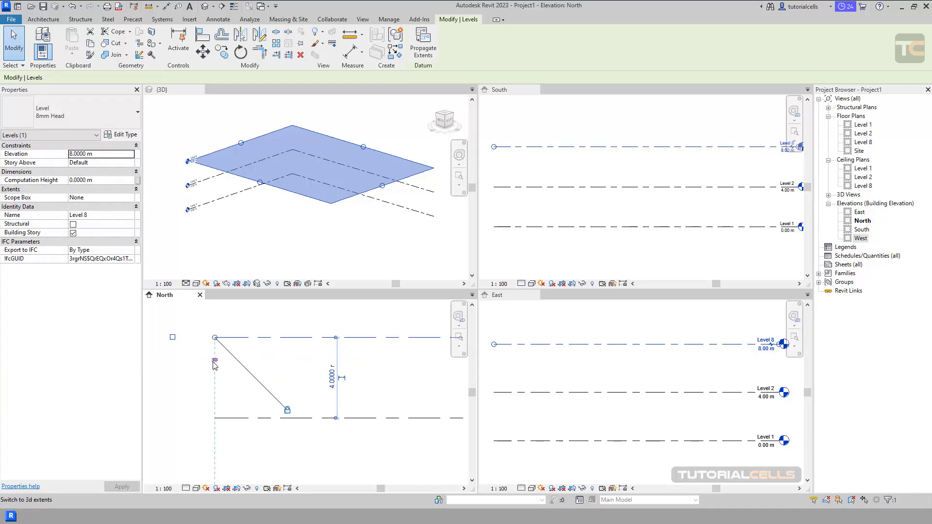
click(214, 364)
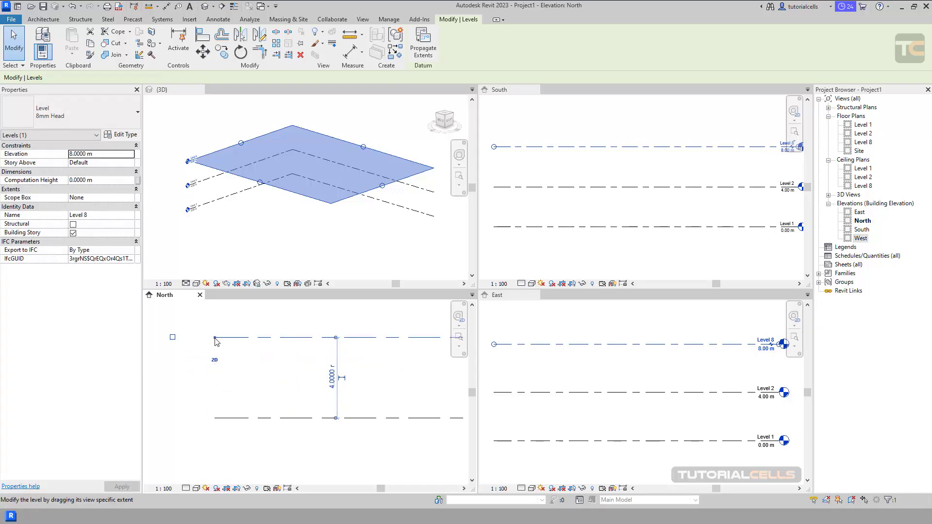
drag(215, 337, 178, 337)
scroll(243, 338, down, 2)
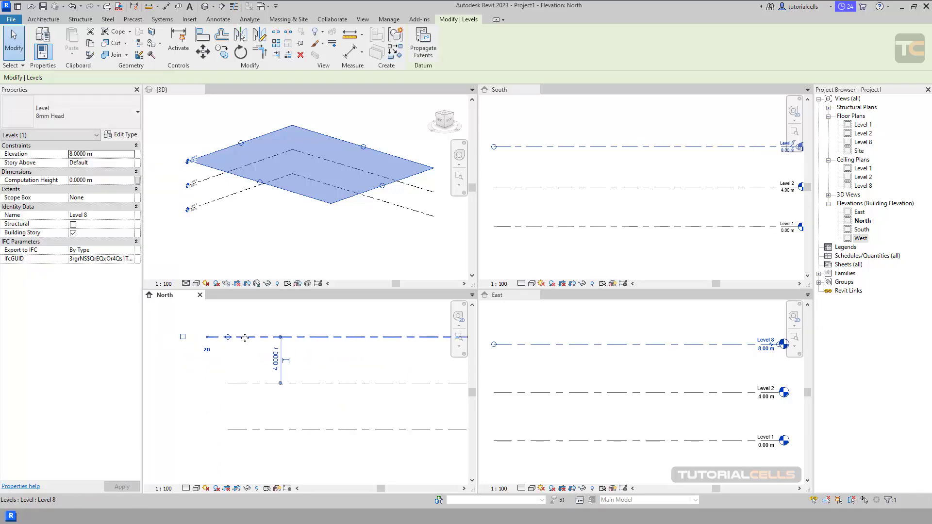
middle_drag(345, 362, 320, 361)
scroll(314, 358, down, 2)
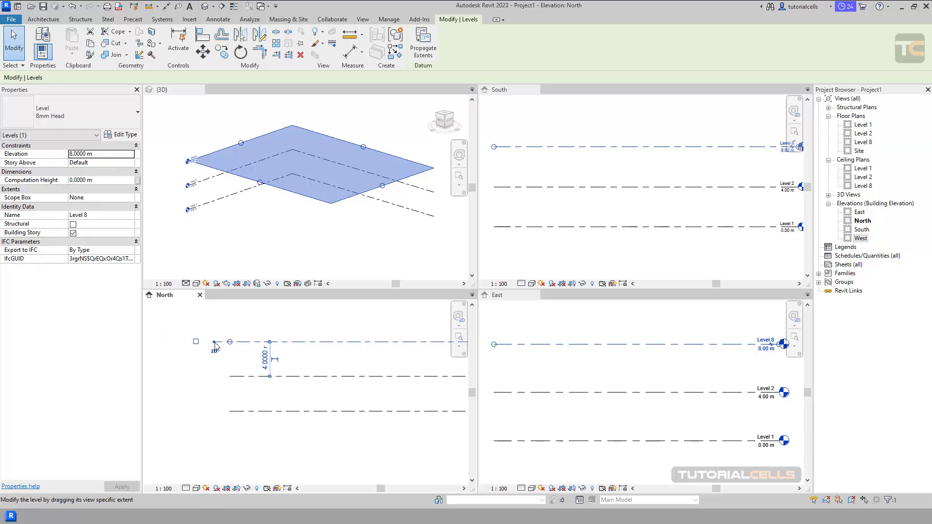
Stretch Level 8's 2D end farther out, and return it to its 3D extent point to restore 3D extents
drag(214, 342, 197, 342)
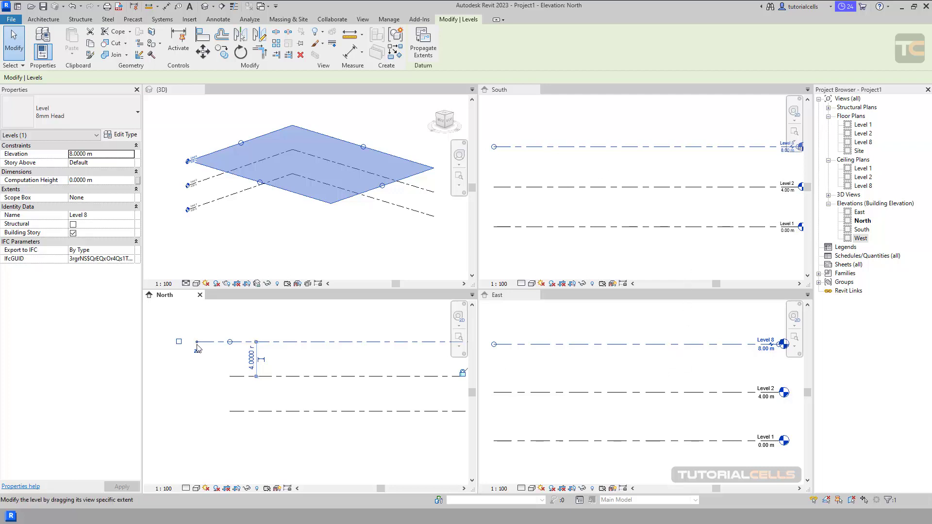
drag(197, 342, 223, 343)
drag(230, 342, 229, 342)
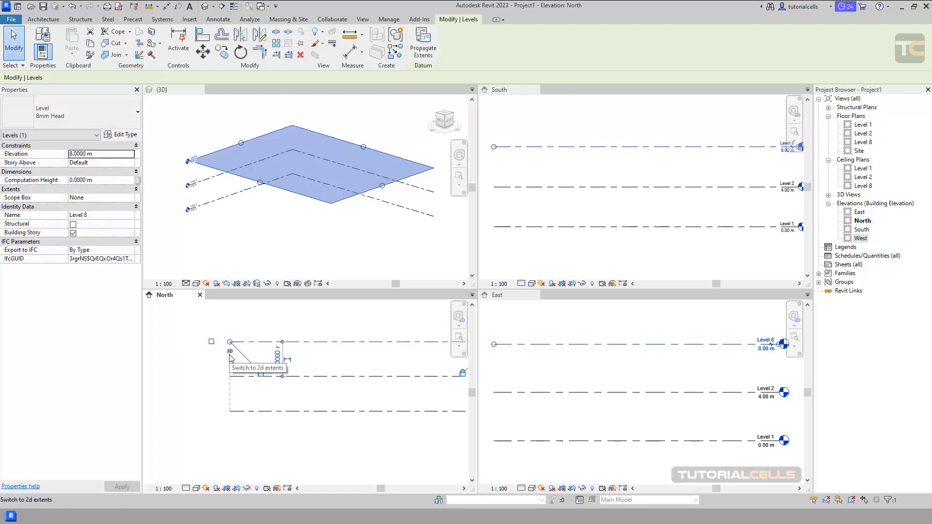
scroll(230, 353, down, 3)
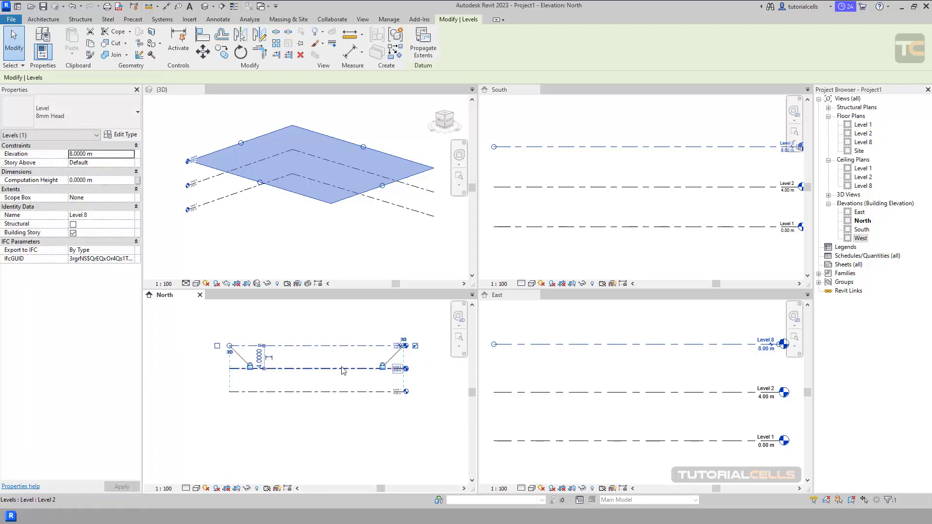
scroll(341, 368, up, 2)
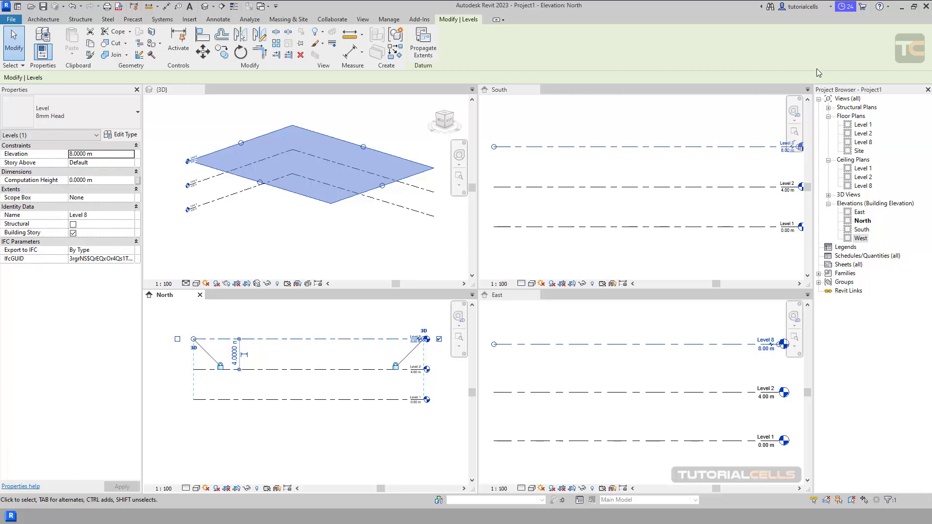
Activate the 3D view, clear the level selection, and arrange the open views as tabs
click(385, 122)
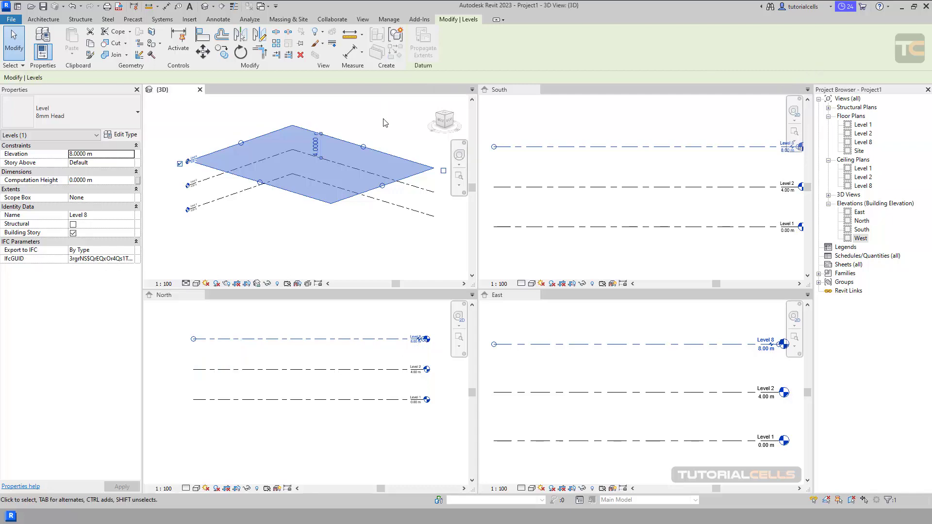
click(40, 21)
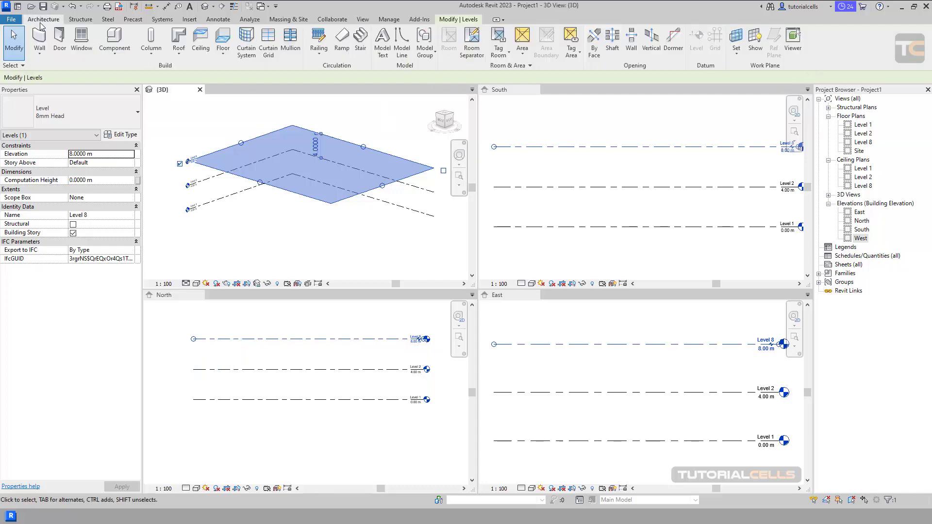
click(223, 118)
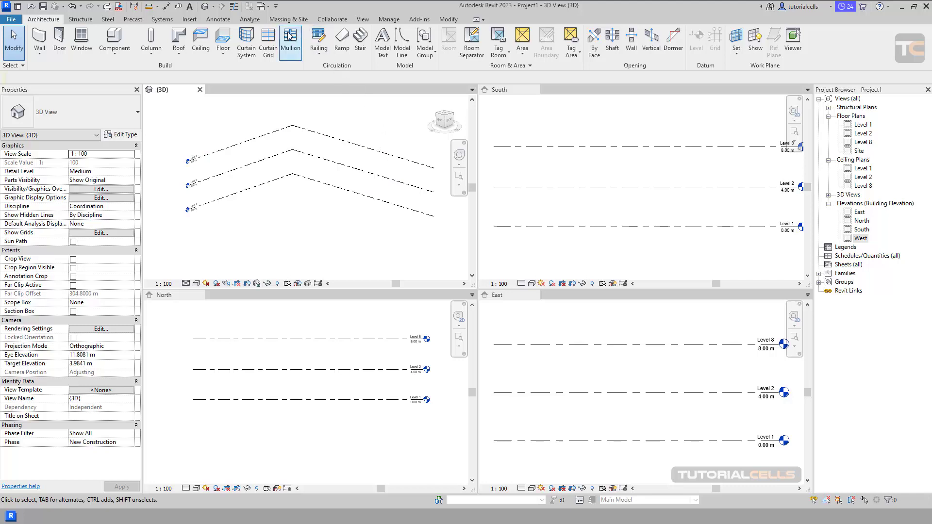
click(362, 19)
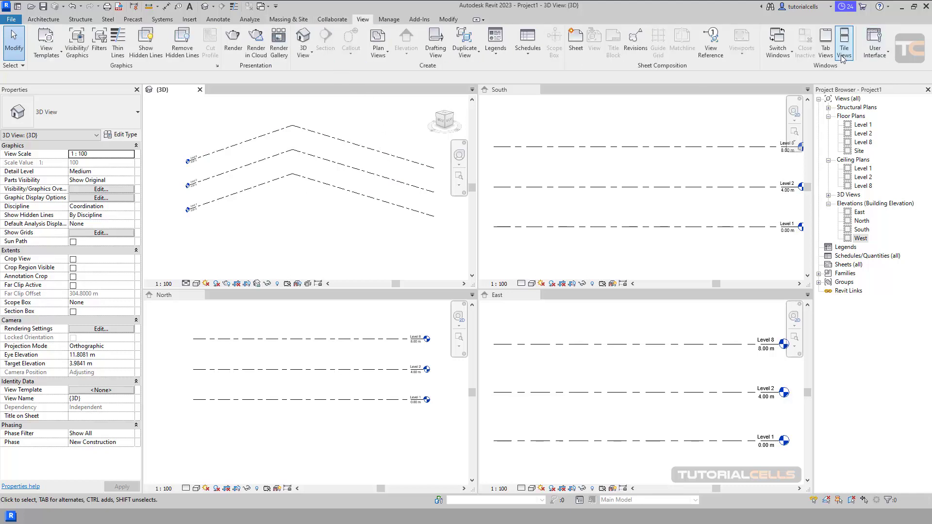
click(826, 44)
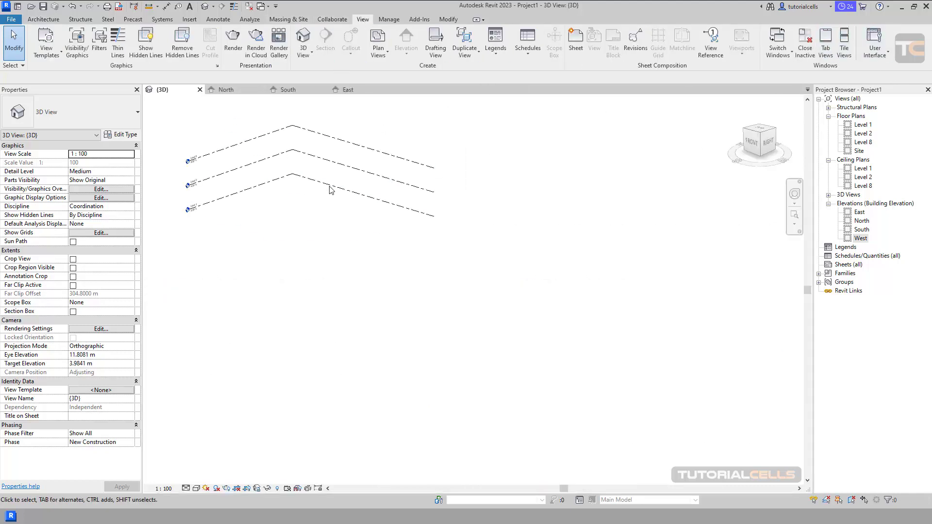
scroll(330, 190, up, 3)
middle_drag(329, 192, 497, 267)
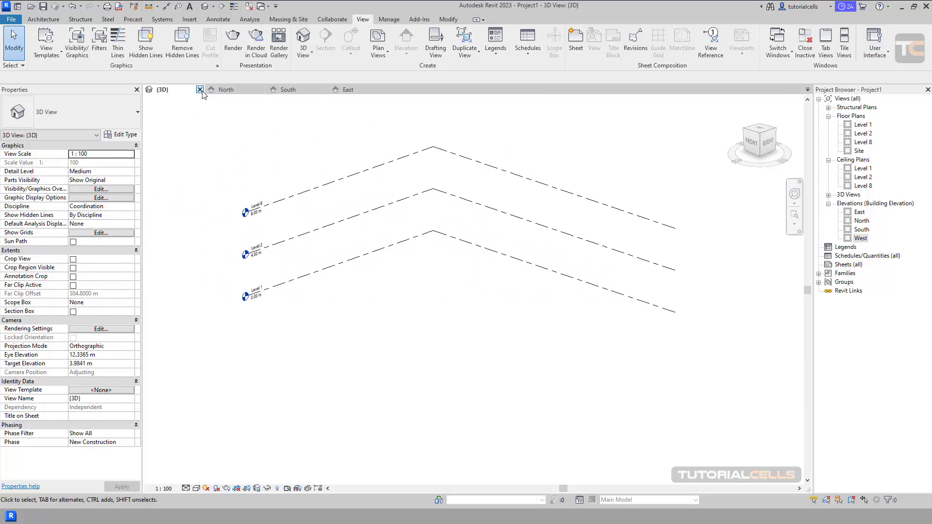
Bring up the North elevation and apply Zoom to Fit so its levels fill the view
click(223, 89)
middle_drag(402, 167, 508, 280)
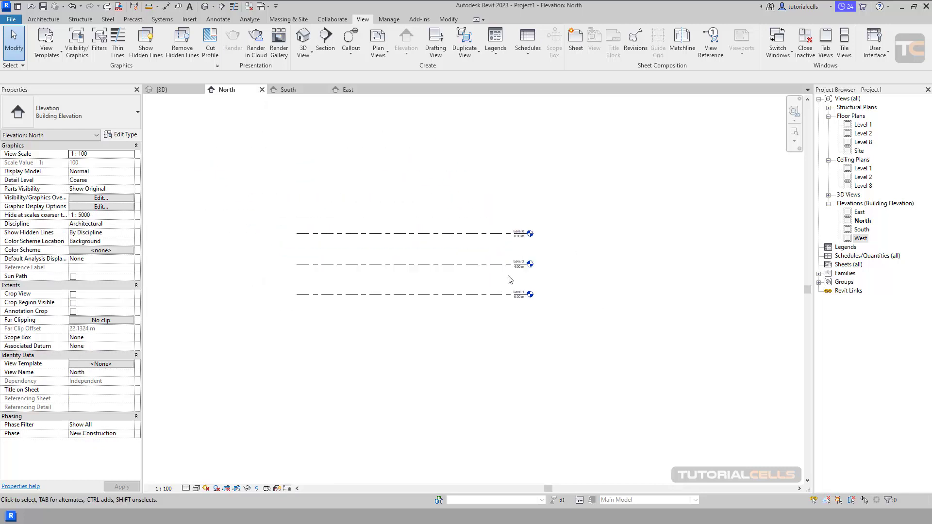
click(794, 141)
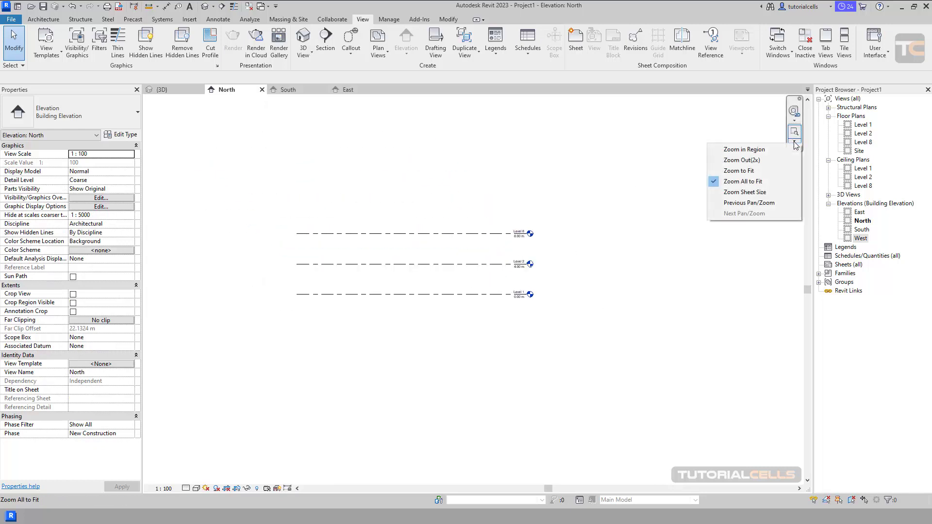
click(777, 170)
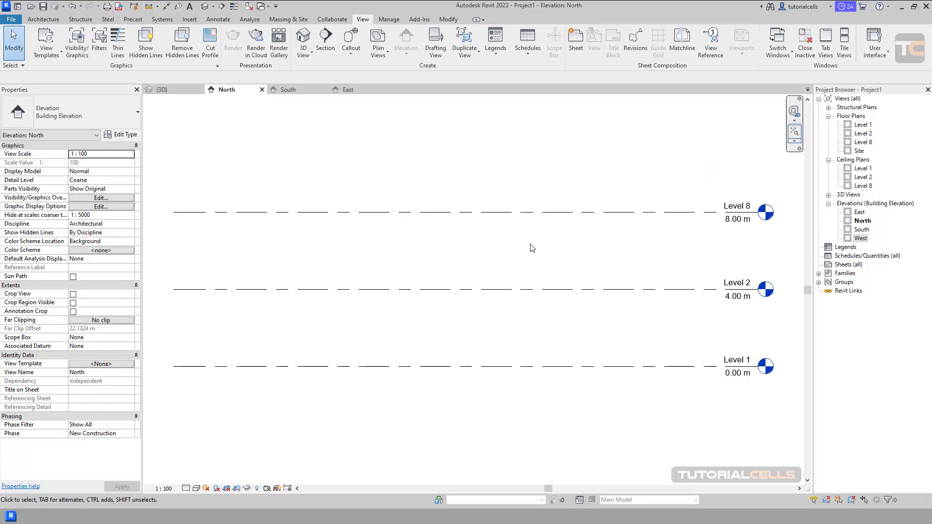
Select Level 8 in the North elevation to examine its extent, lock and head controls, and clear the selection
click(535, 214)
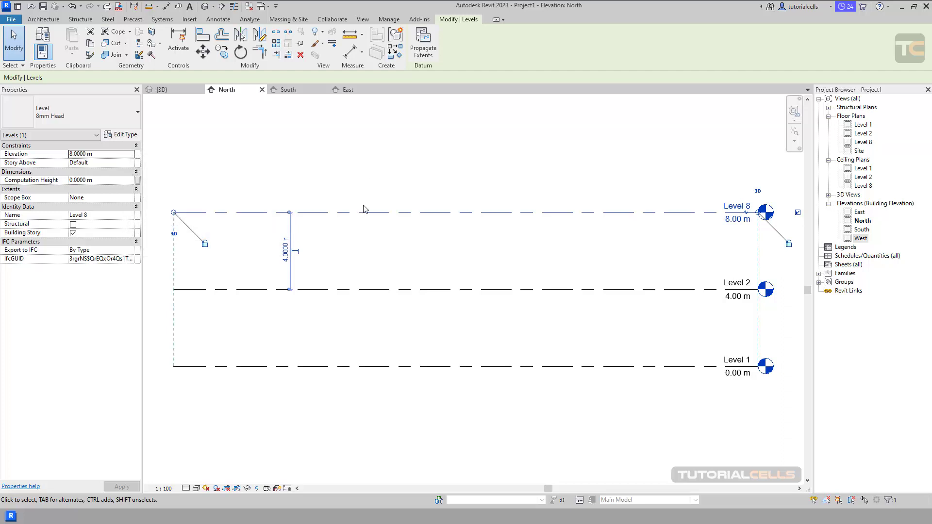
scroll(366, 183, down, 2)
middle_drag(364, 181, 362, 170)
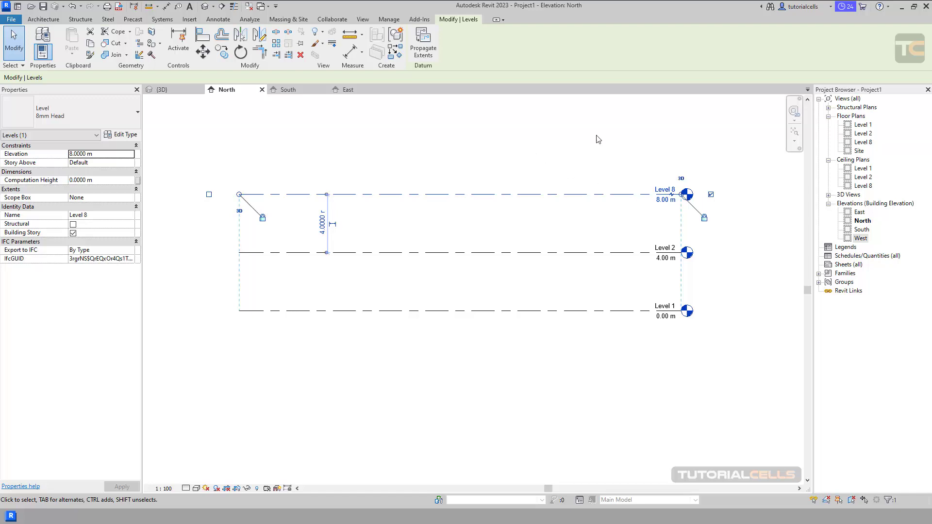
click(313, 136)
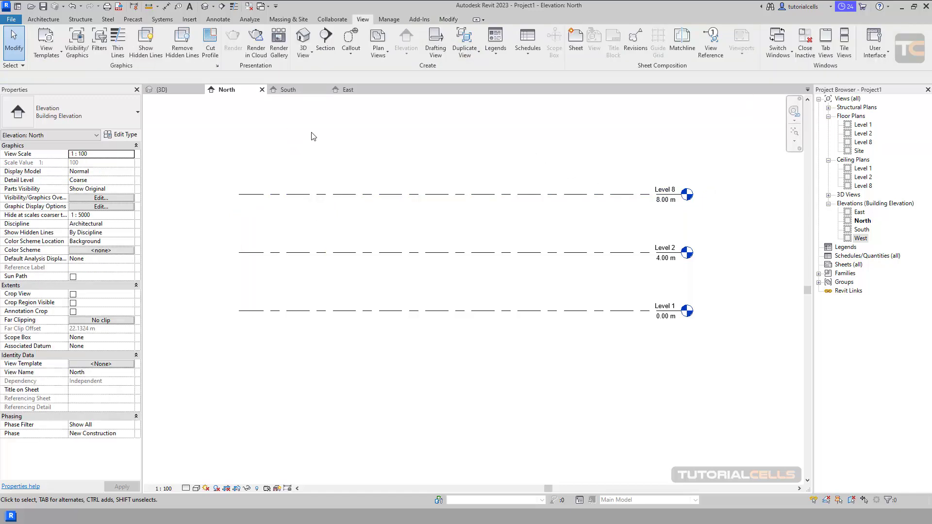
Tile the open views and add an elbow to the head of Level 8 in the North elevation
click(844, 44)
scroll(417, 207, down, 4)
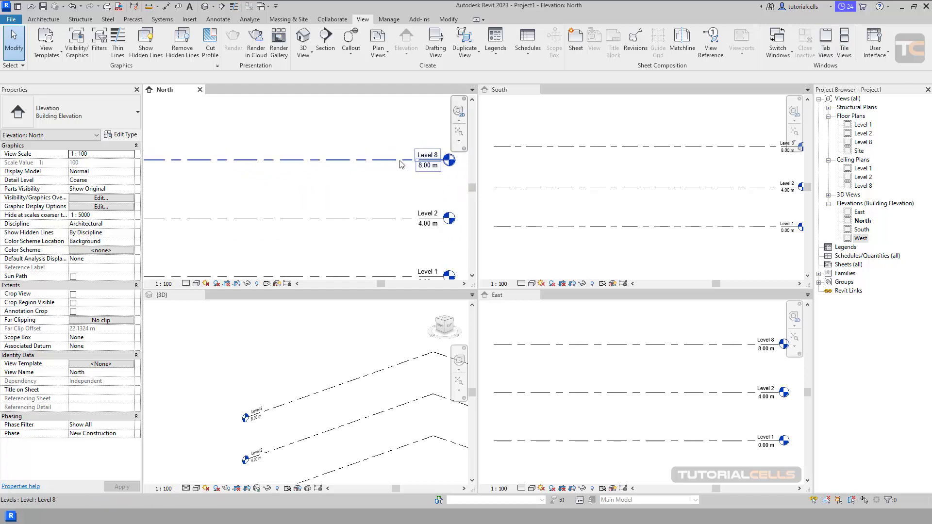
click(392, 160)
scroll(436, 165, up, 3)
scroll(437, 165, down, 3)
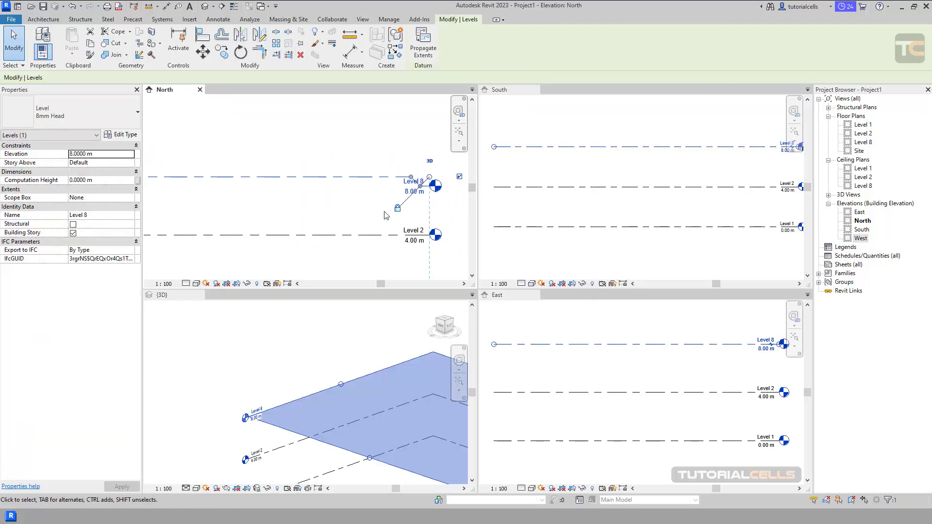
Add an elbow to the head of Level 2 in the North elevation
click(391, 197)
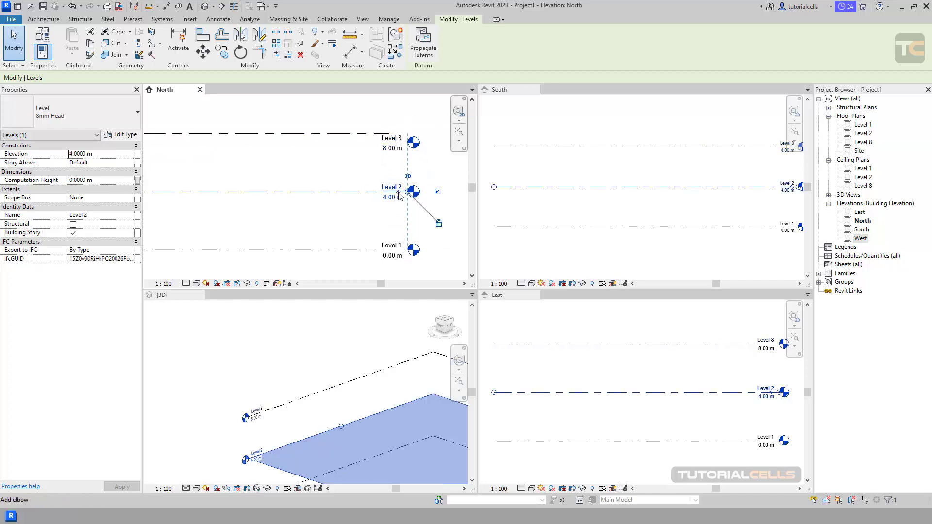
click(398, 192)
Propagate Level 2's datum extents from the South elevation to the North elevation
scroll(655, 223, down, 1)
click(651, 219)
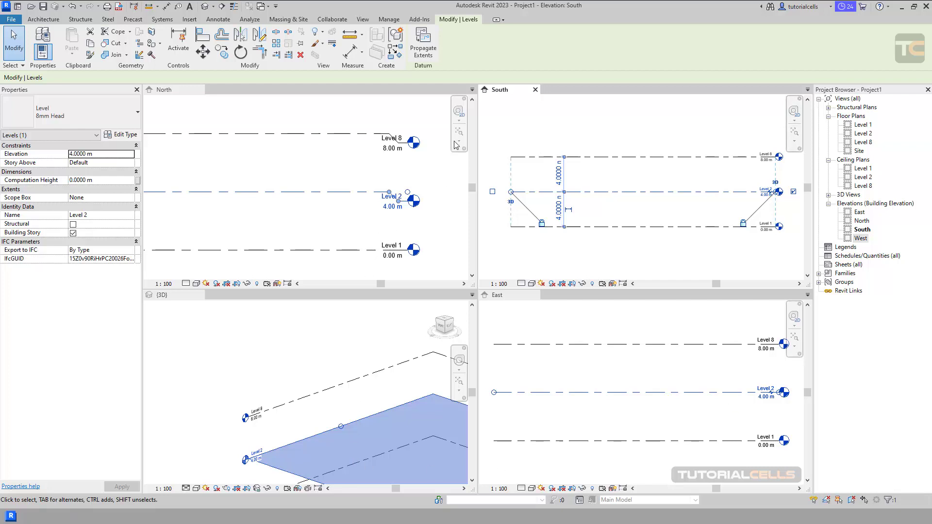
click(423, 54)
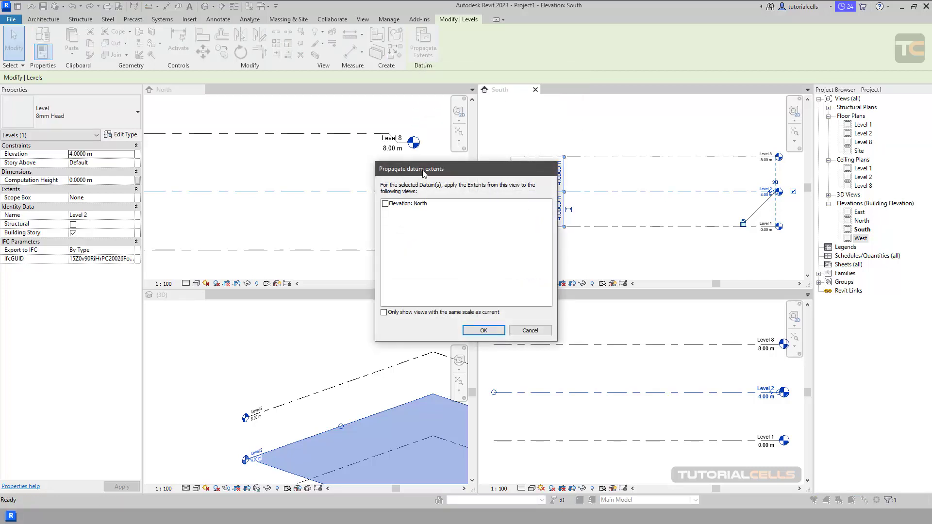
drag(423, 174, 556, 171)
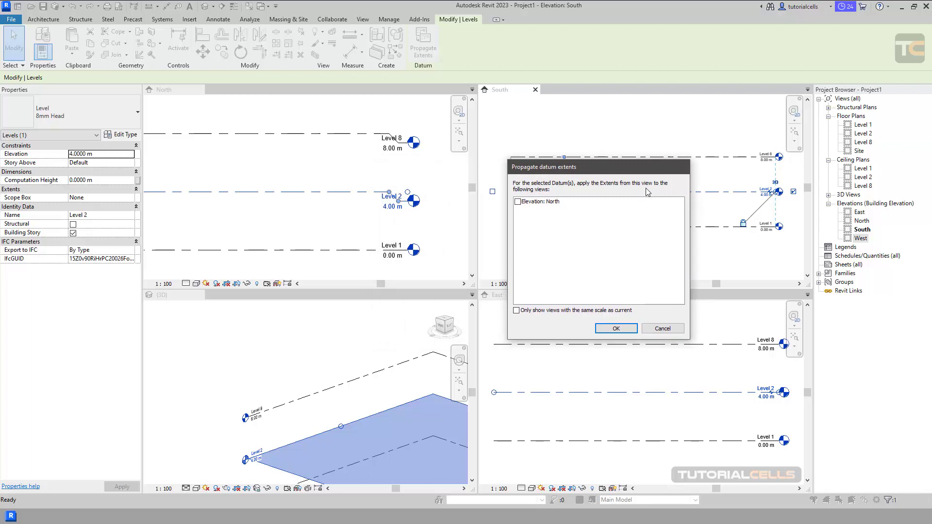
click(541, 203)
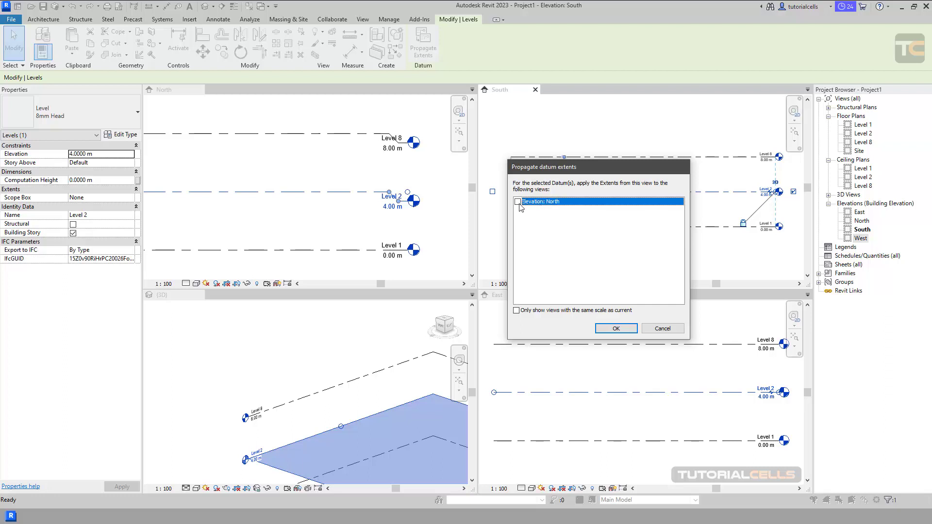
click(611, 329)
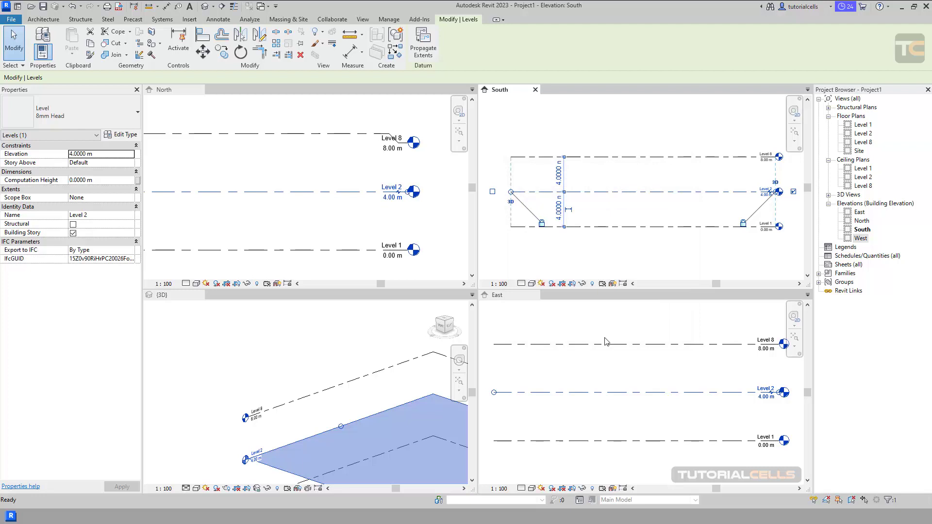
Add an elbow to the Level 8 head in the East elevation
scroll(605, 338, down, 1)
scroll(335, 315, down, 4)
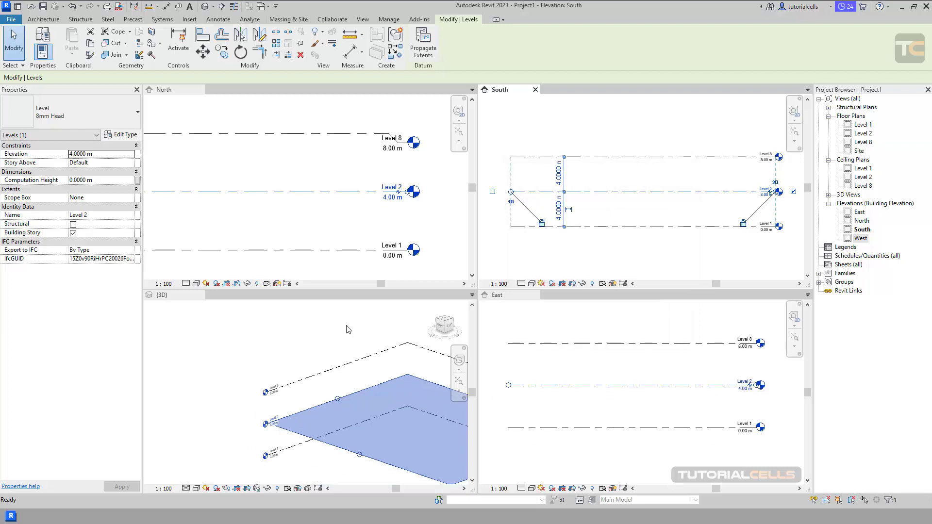
click(628, 349)
scroll(748, 346, up, 3)
click(696, 339)
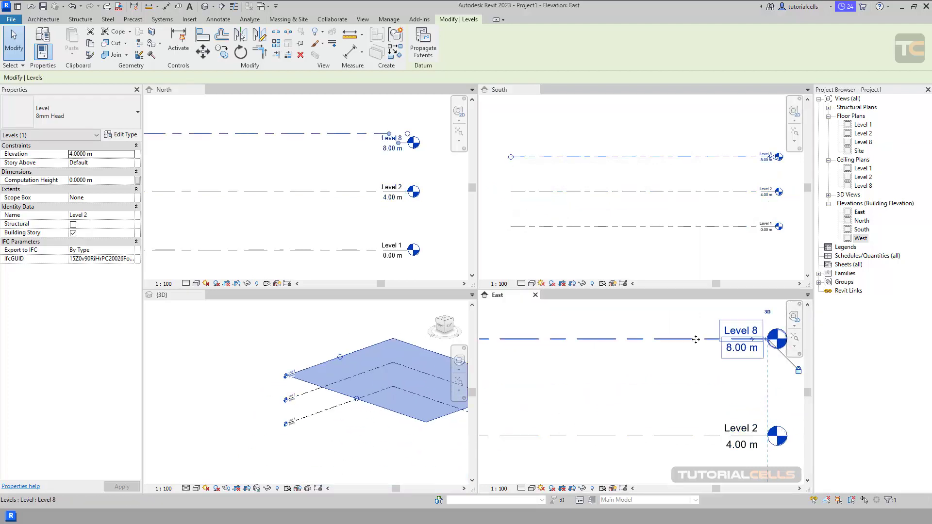
click(752, 339)
Add an elbow to the Level 2 head in the East elevation
middle_drag(691, 368, 634, 325)
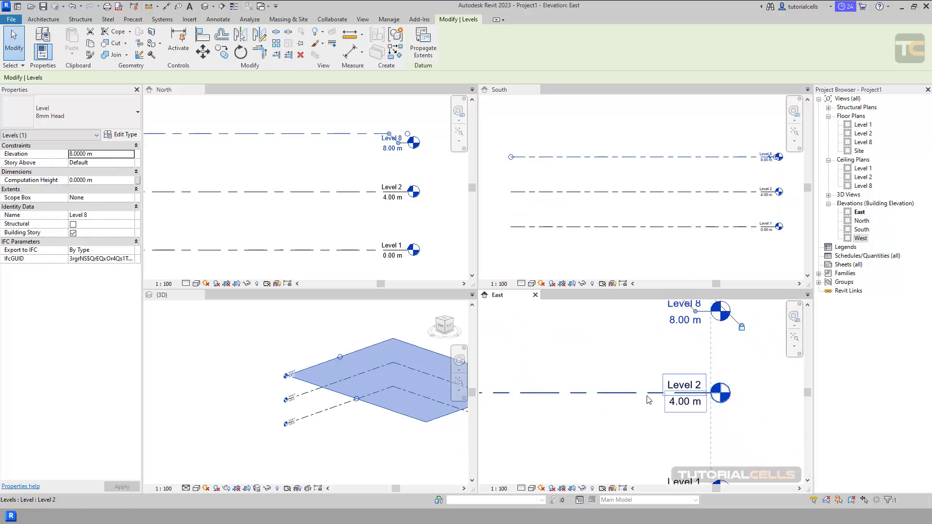
click(647, 394)
click(695, 393)
scroll(677, 407, down, 2)
middle_drag(676, 408, 653, 357)
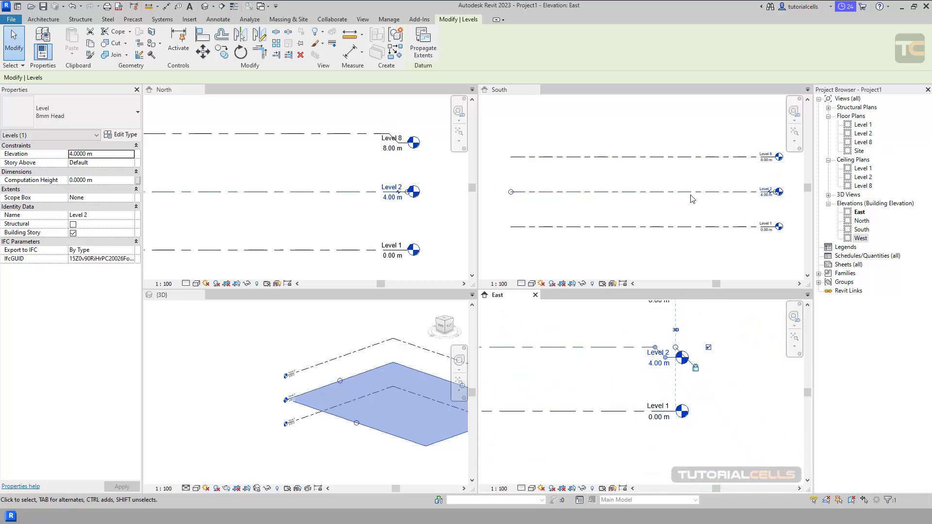
Propagate Level 2's datum extents from the East elevation to the West elevation
click(425, 48)
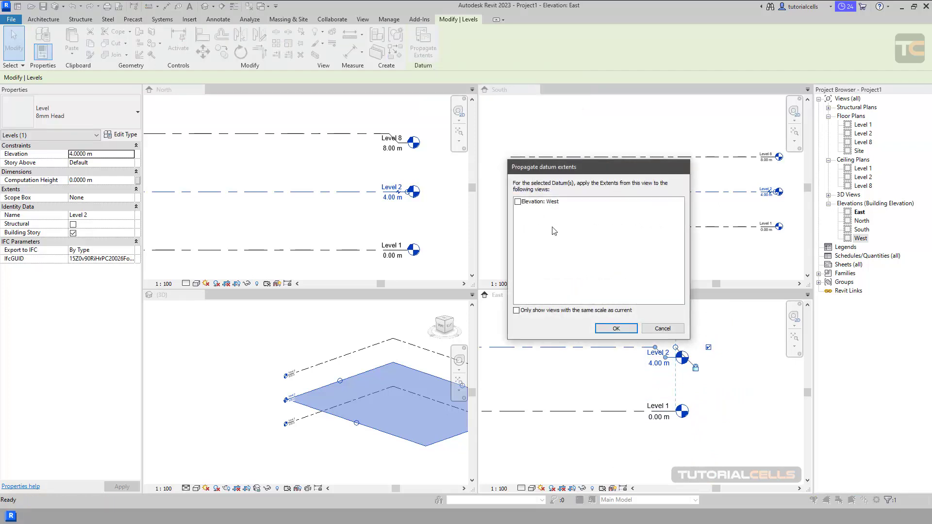
click(548, 203)
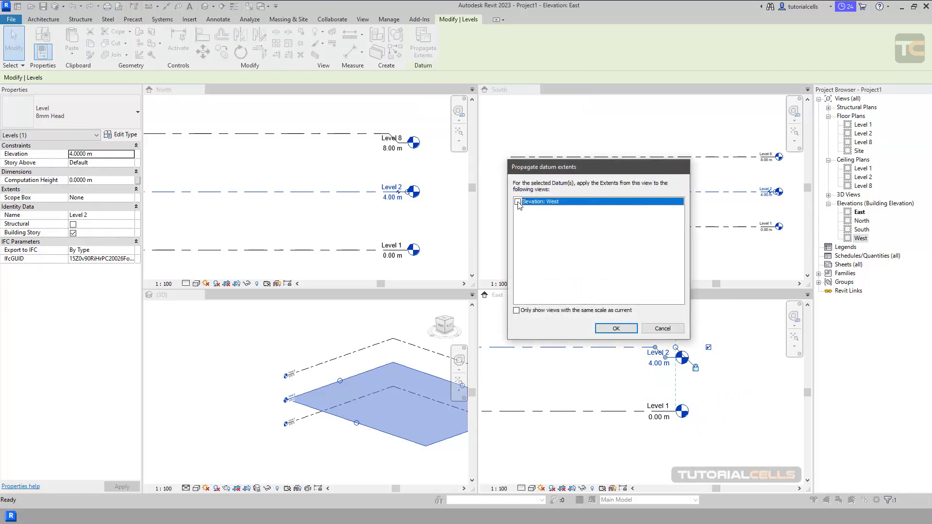
drag(577, 169, 396, 160)
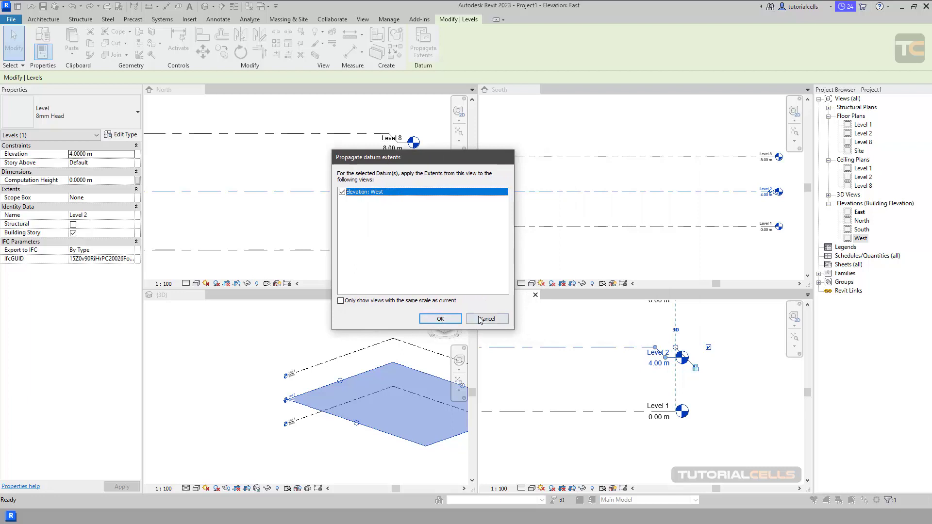
click(437, 318)
Propagate Level 2's datum extents from the North elevation to the South elevation
click(329, 118)
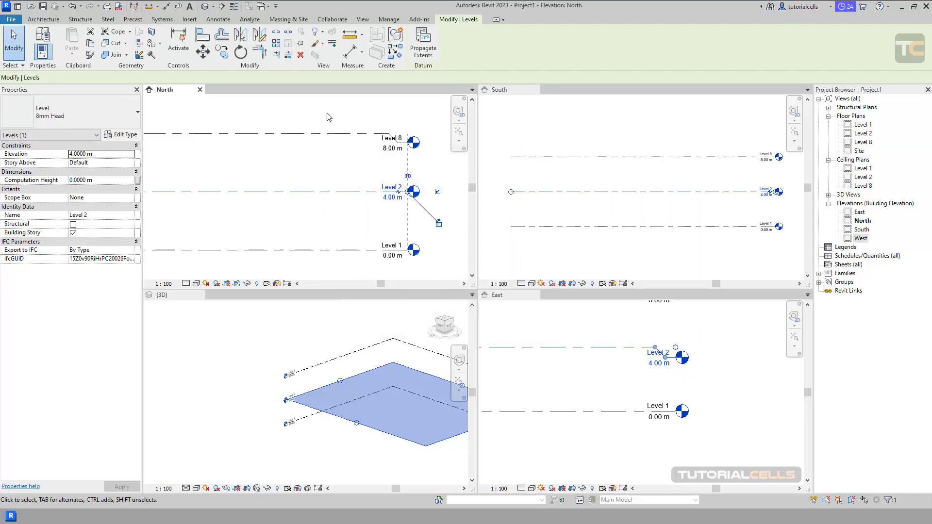
click(422, 49)
click(378, 194)
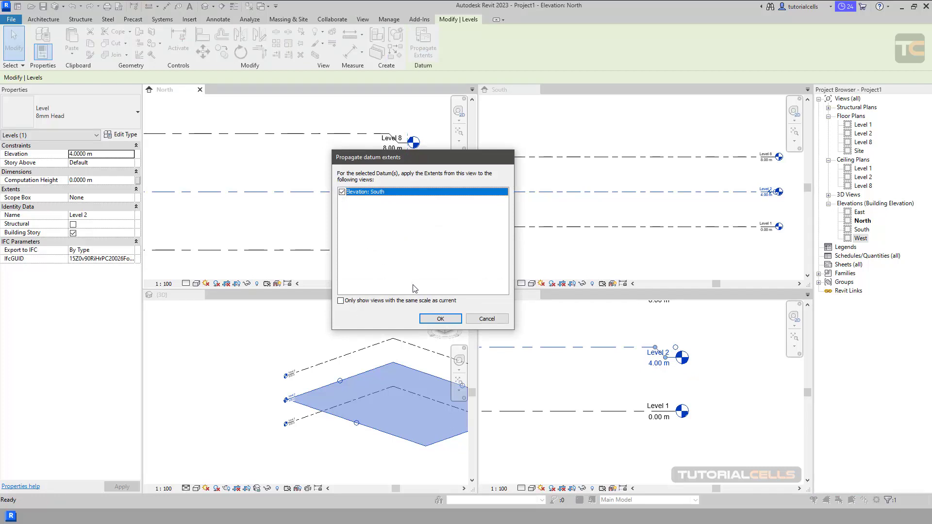
click(439, 320)
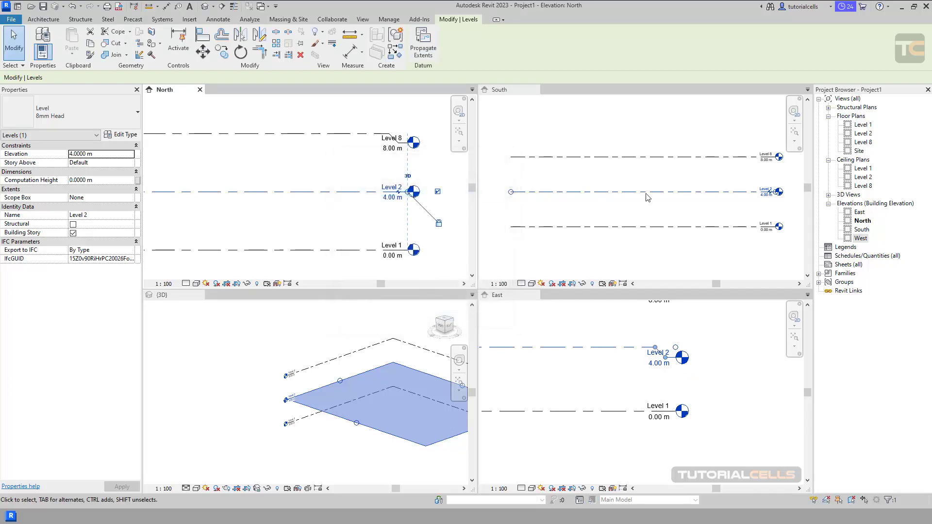
Undo the propagated level extents and the elbows added to the level heads
scroll(384, 261, down, 2)
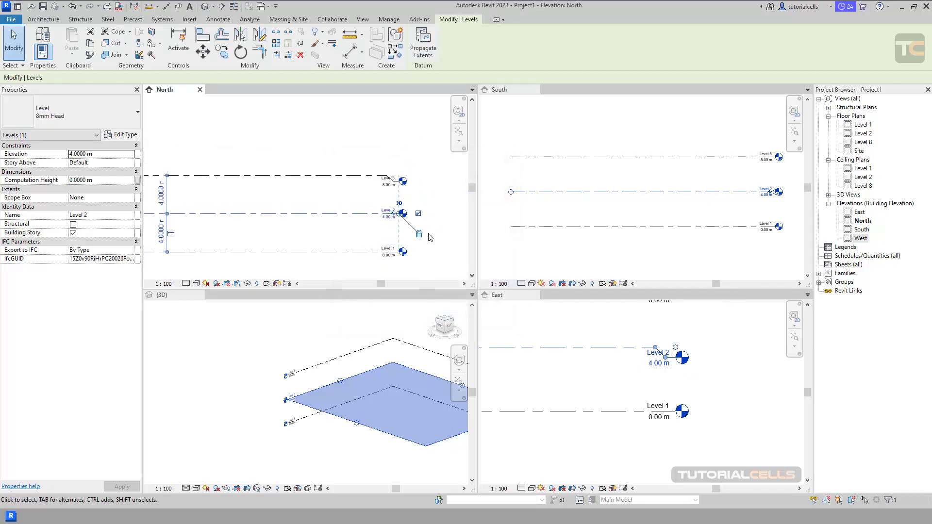
scroll(401, 215, up, 2)
middle_drag(401, 217, 421, 197)
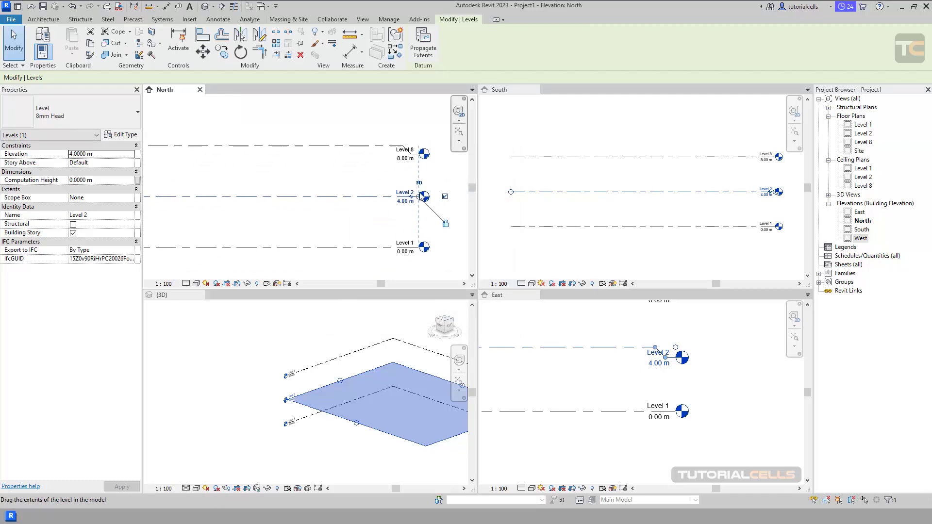
key(ctrl+z)
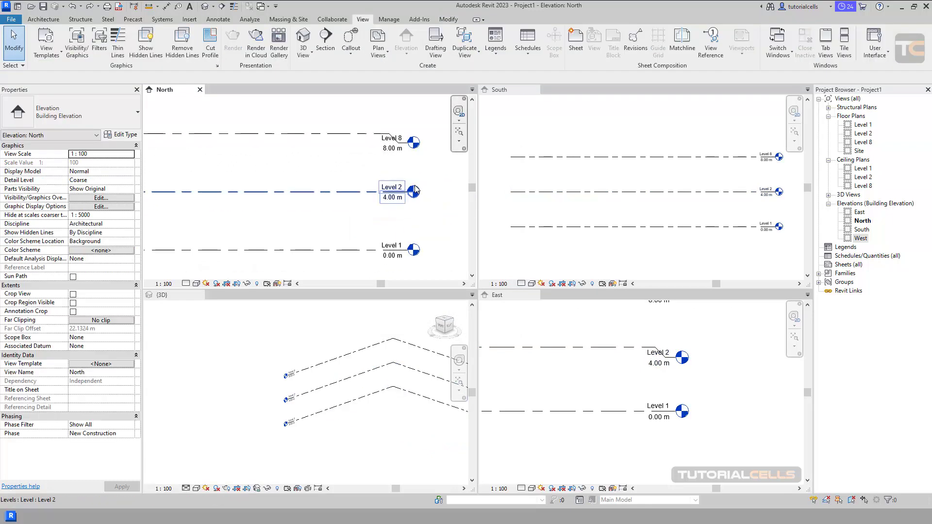
key(ctrl+z)
key(ctrl+z)
key(ctrl+z)
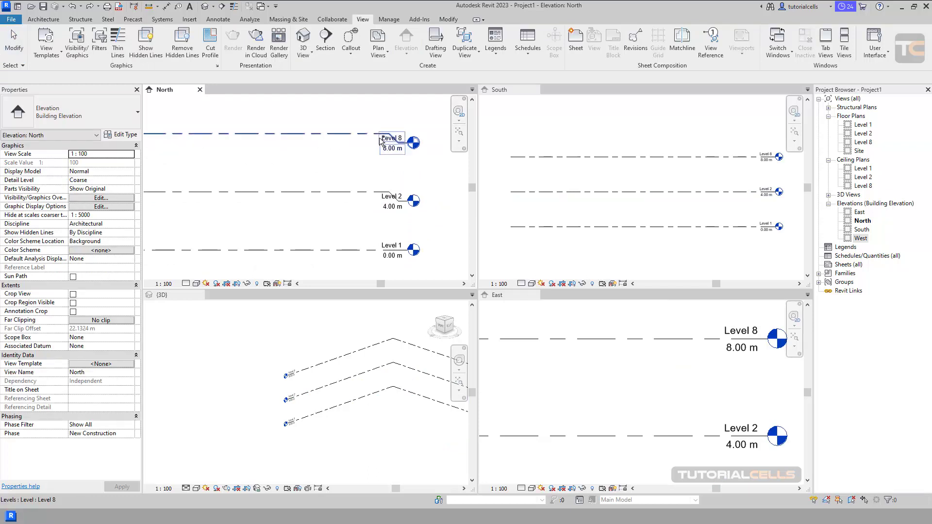
Arrange the open views as tabs instead of tiles, with the North elevation active and all its levels in view
click(825, 47)
scroll(350, 226, up, 1)
middle_drag(341, 226, 612, 263)
scroll(496, 223, down, 2)
scroll(604, 252, down, 1)
scroll(602, 254, down, 1)
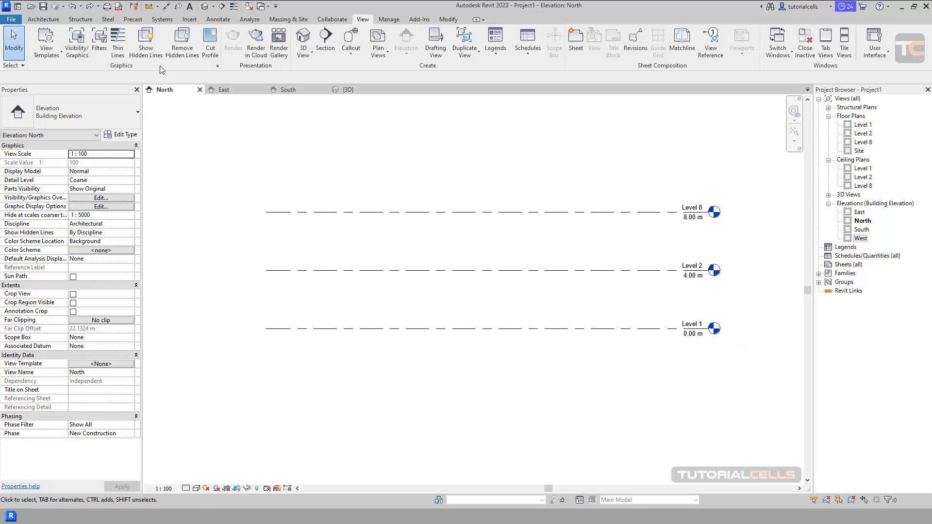
Draw a new level with plan views about 3.1 m above Level 8, aligned with the ends of the existing levels
click(43, 19)
click(695, 48)
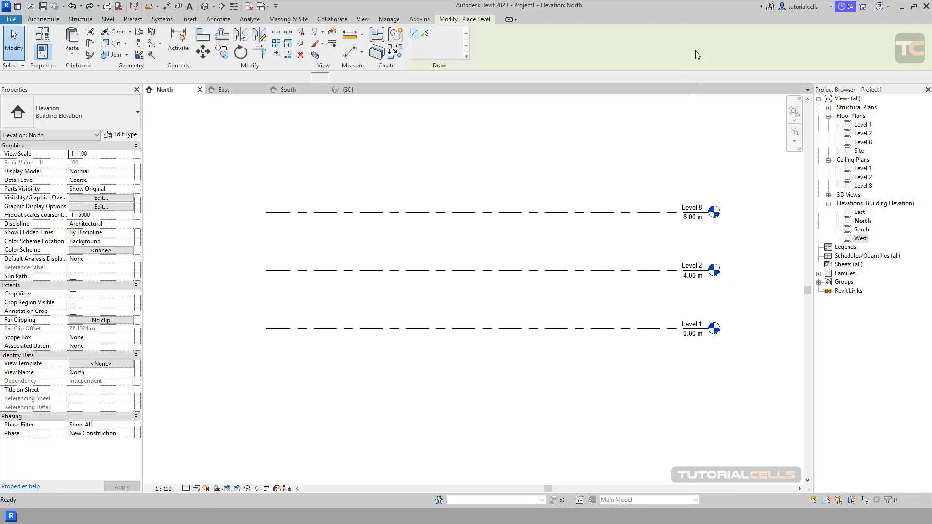
click(286, 167)
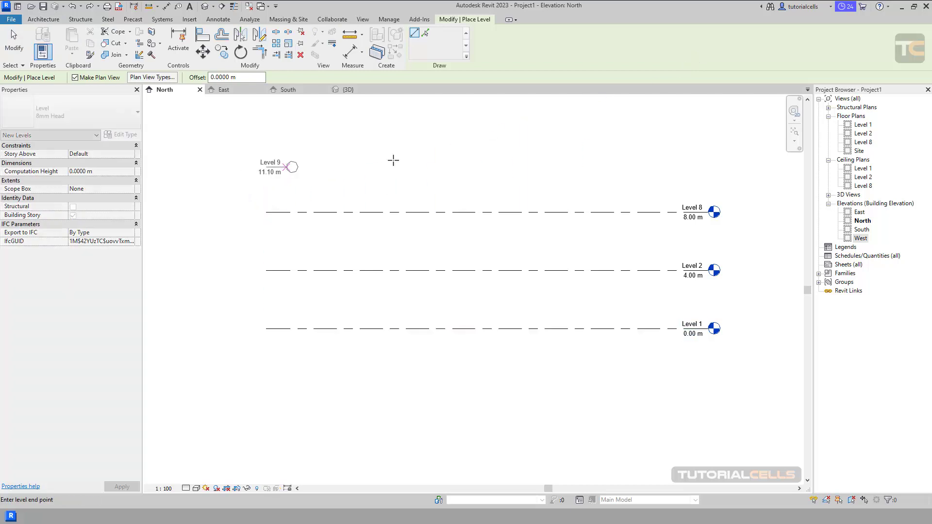
click(706, 167)
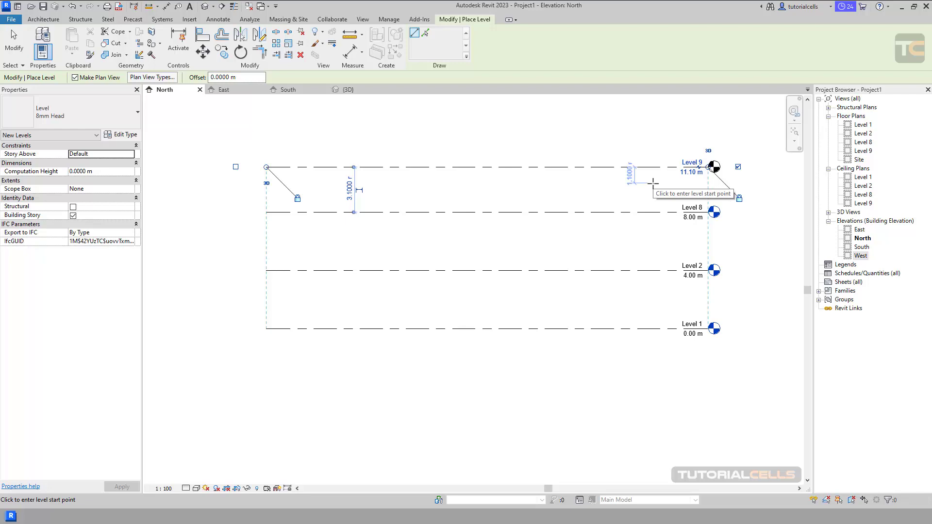
click(74, 77)
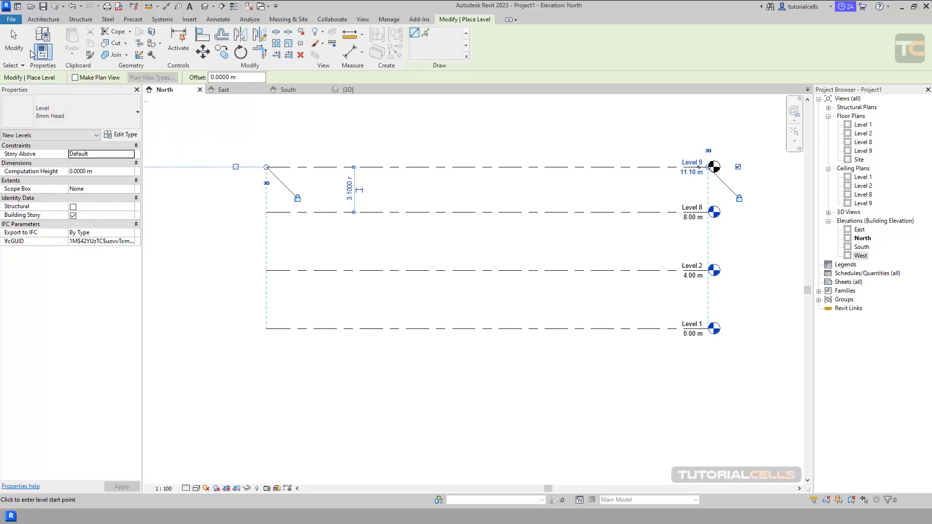
key(Escape)
key(Escape)
Delete the new topmost level together with its associated plan views
click(576, 174)
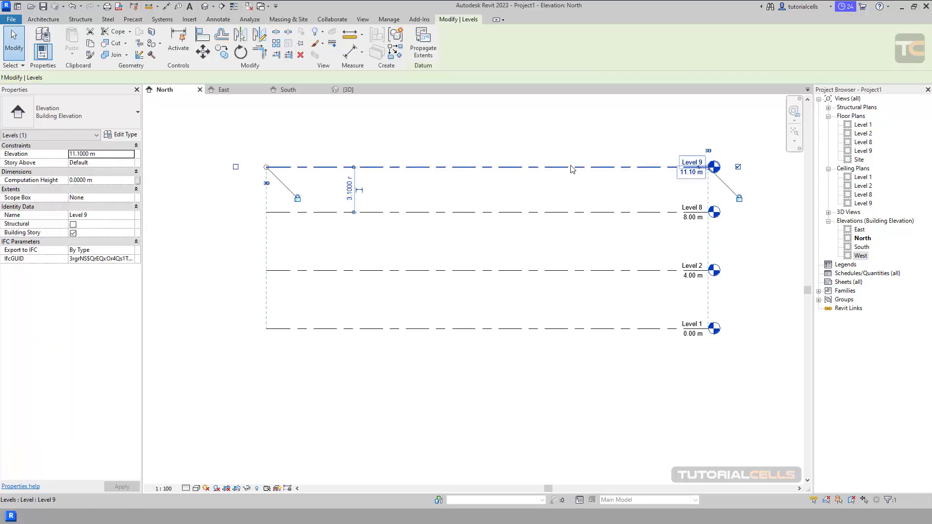
key(Delete)
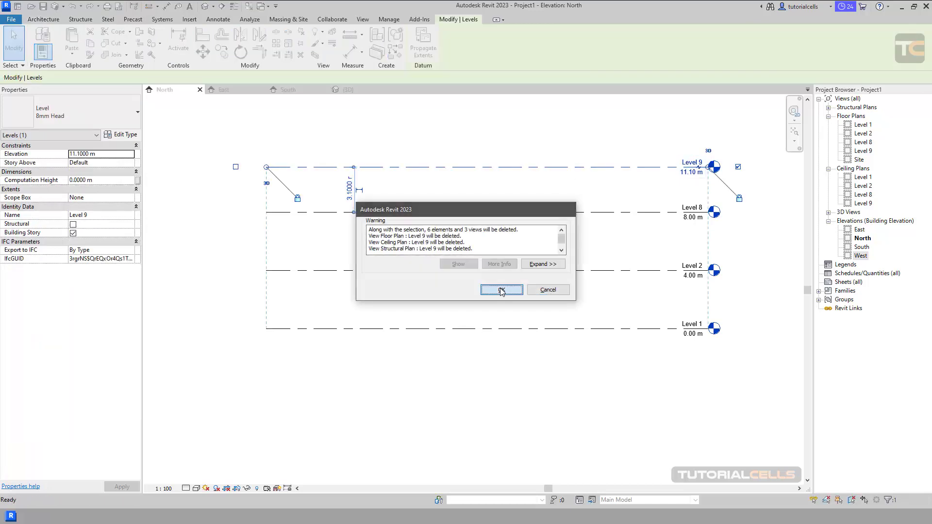
click(501, 289)
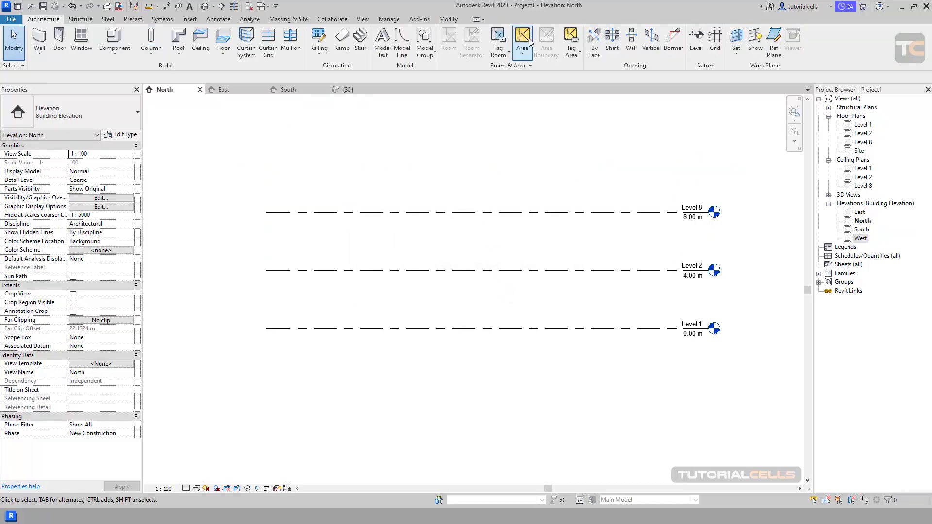
Draw a level without plan views about 3.9 m above Level 8, aligned with the ends of the existing levels
click(696, 41)
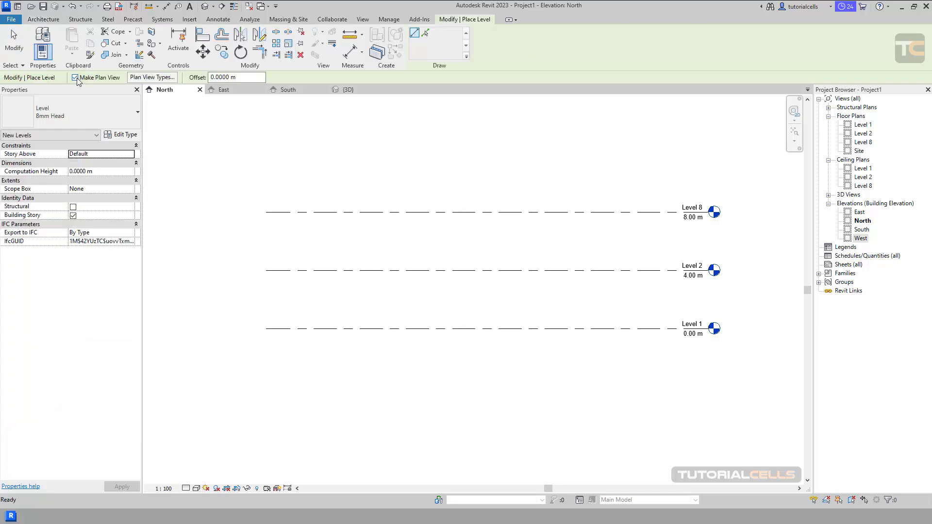
click(75, 77)
click(266, 155)
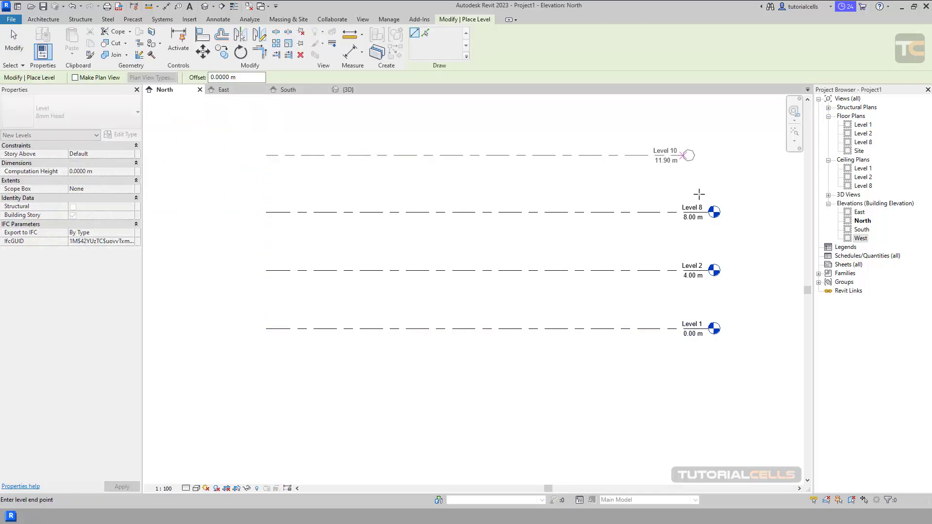
click(708, 193)
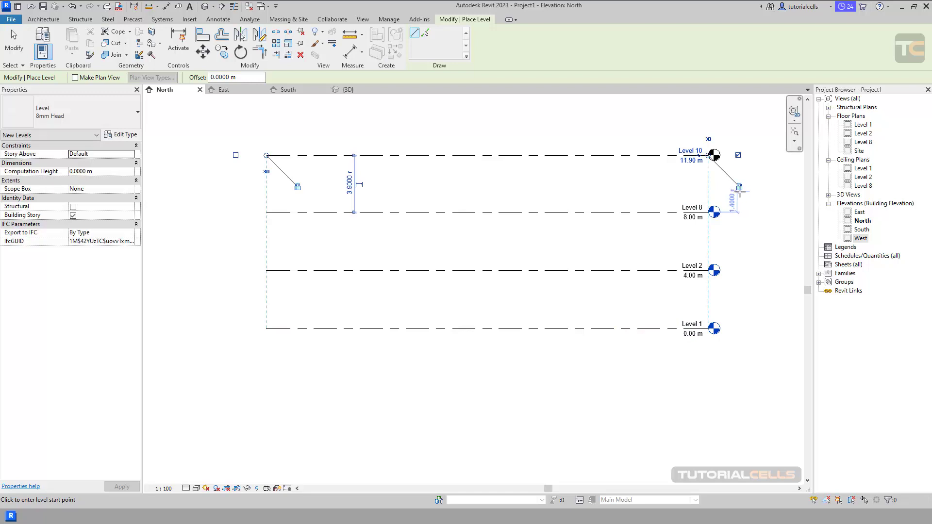
click(13, 41)
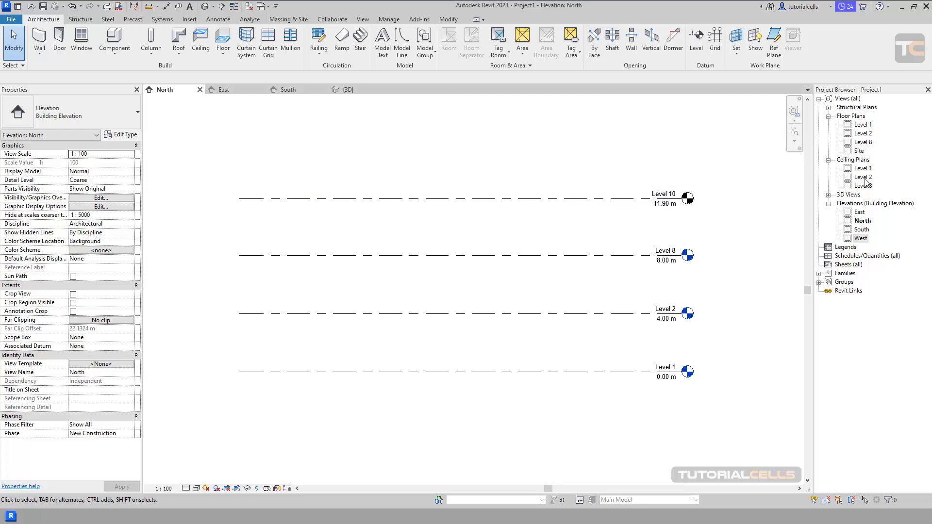
click(629, 199)
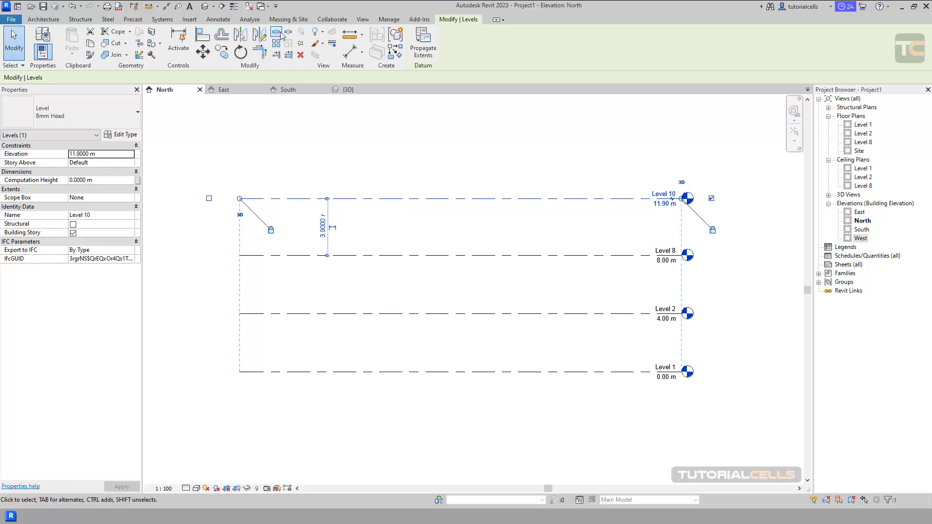
click(365, 20)
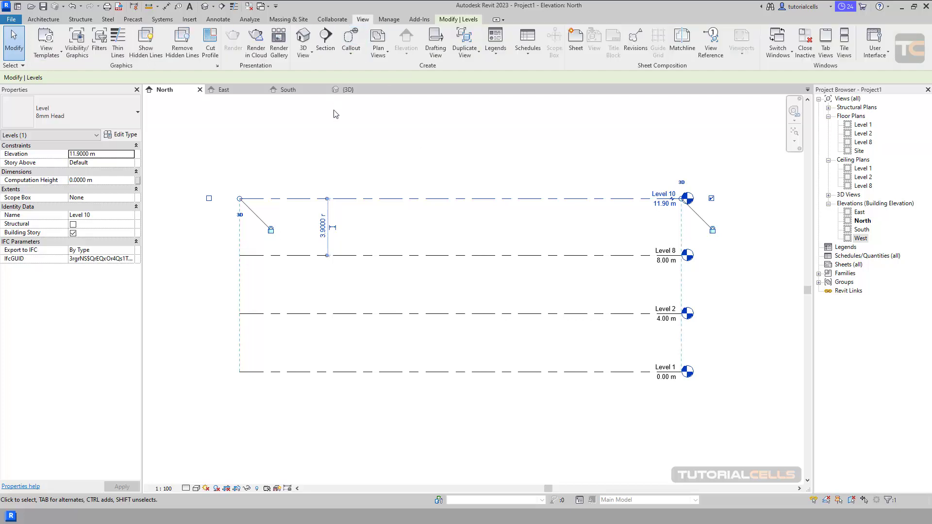
click(387, 55)
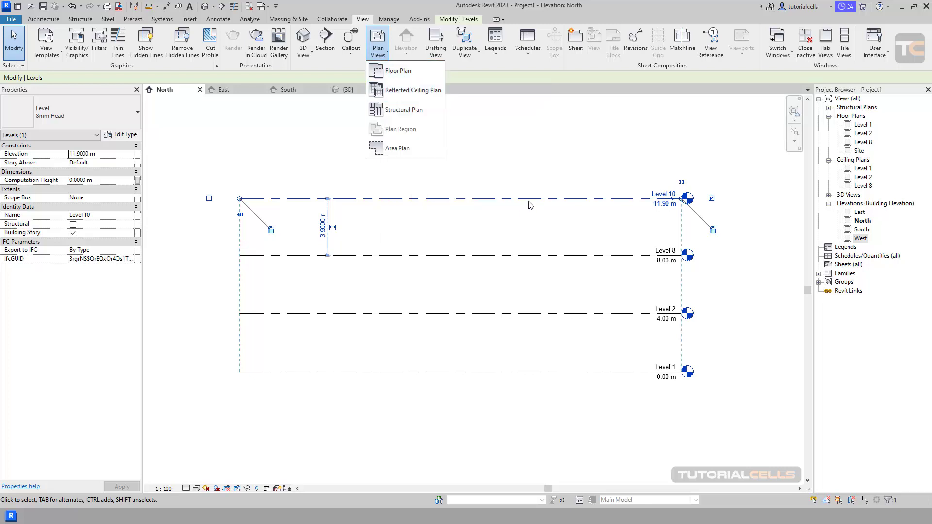
click(529, 182)
click(579, 178)
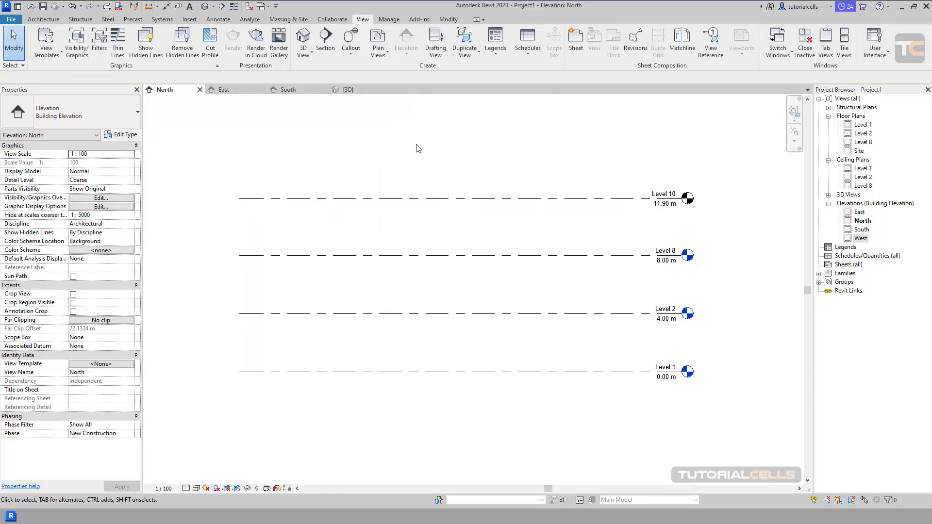
Create a floor plan view for Level 10 using the Floor Plan type
click(427, 194)
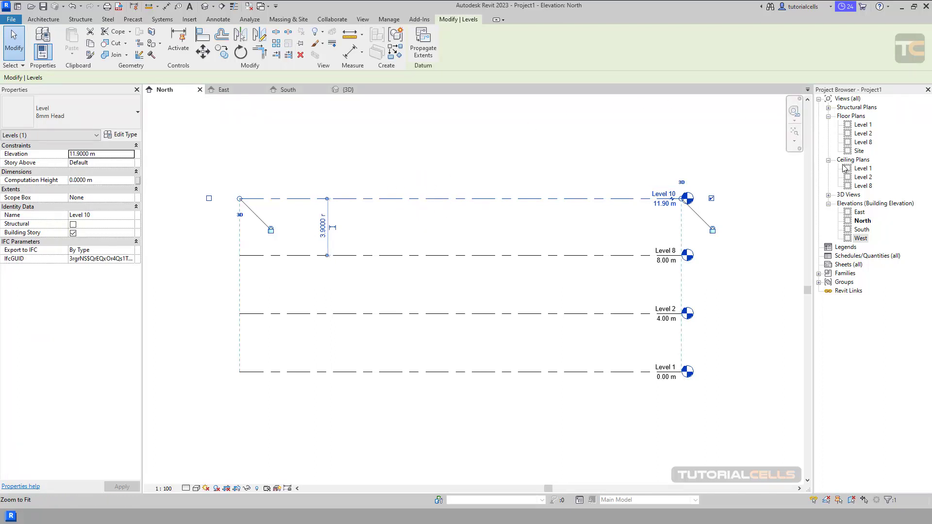
click(362, 19)
click(384, 55)
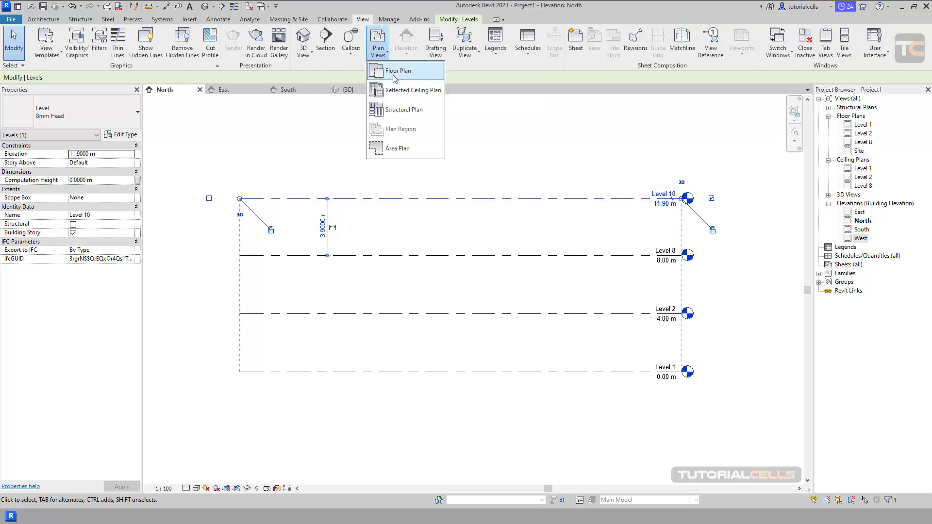
click(394, 73)
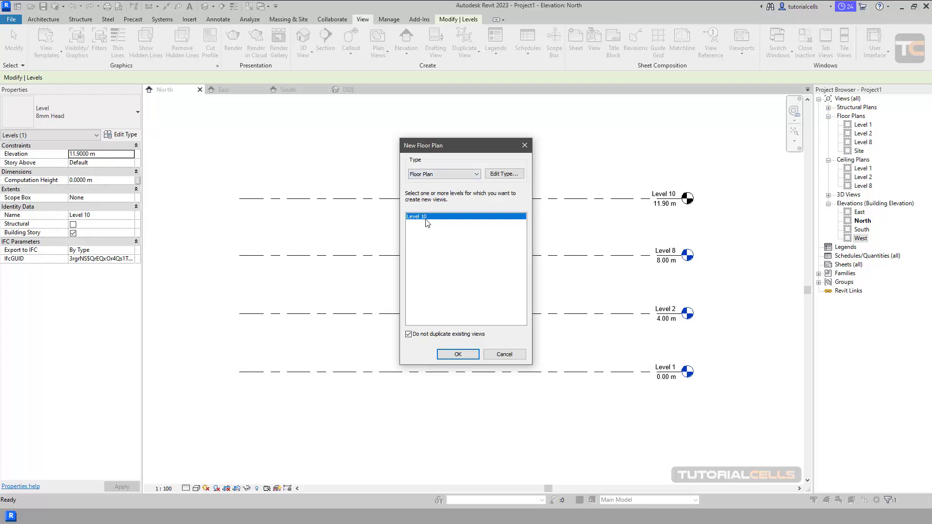
click(423, 175)
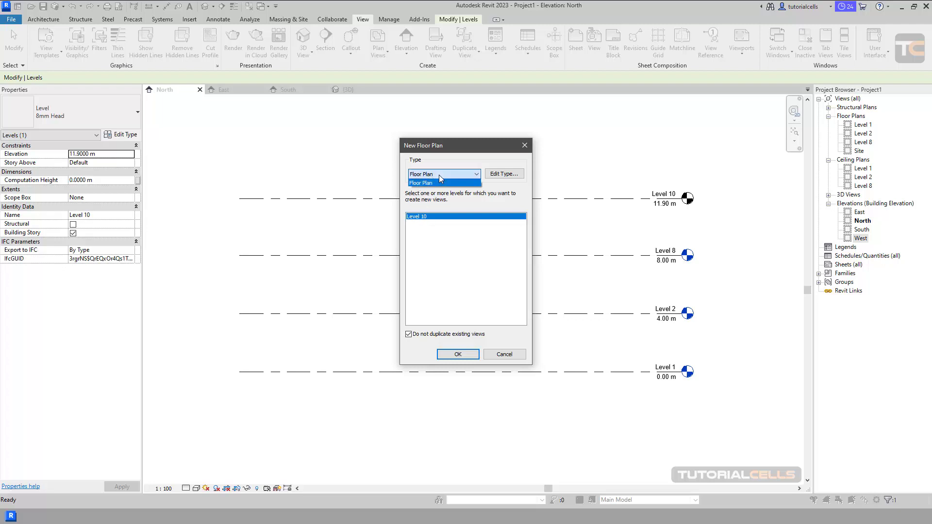
click(423, 180)
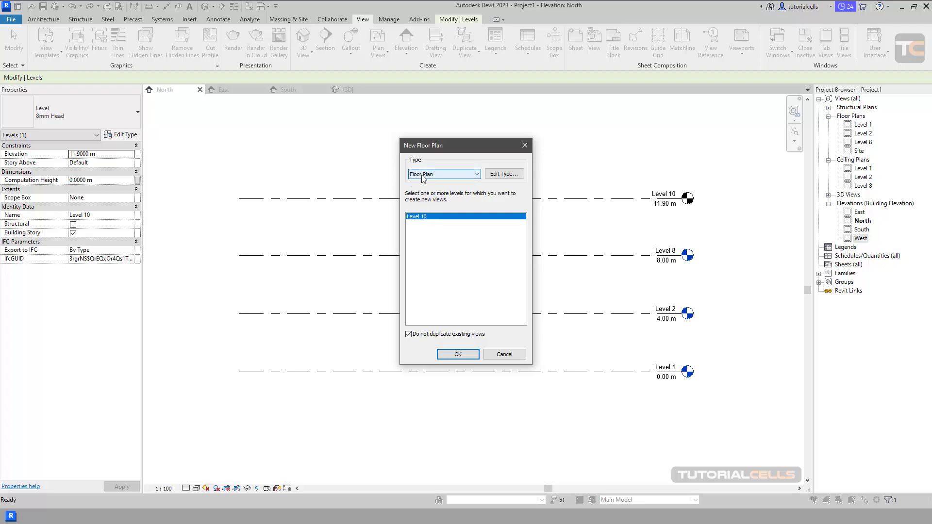
click(457, 355)
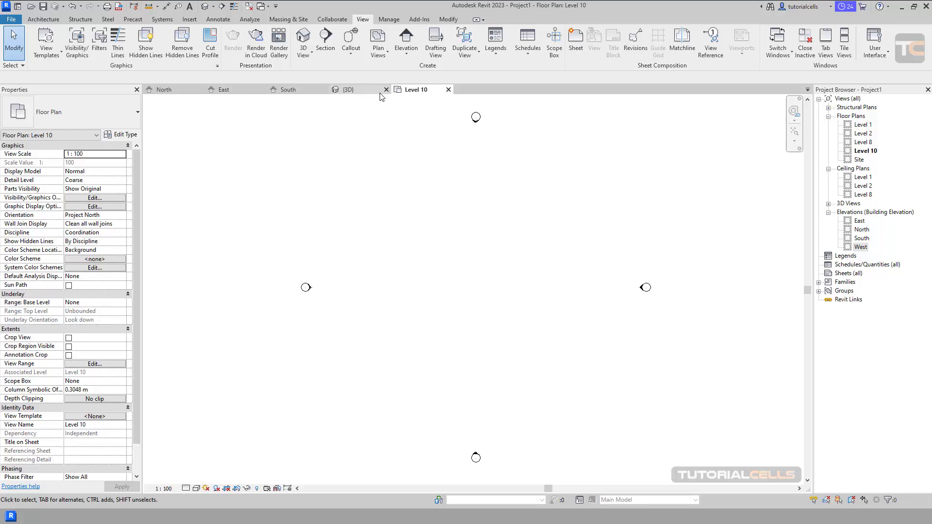
Close the 3D, South, East and Level 10 floor plan views, leaving only the North elevation open
click(387, 89)
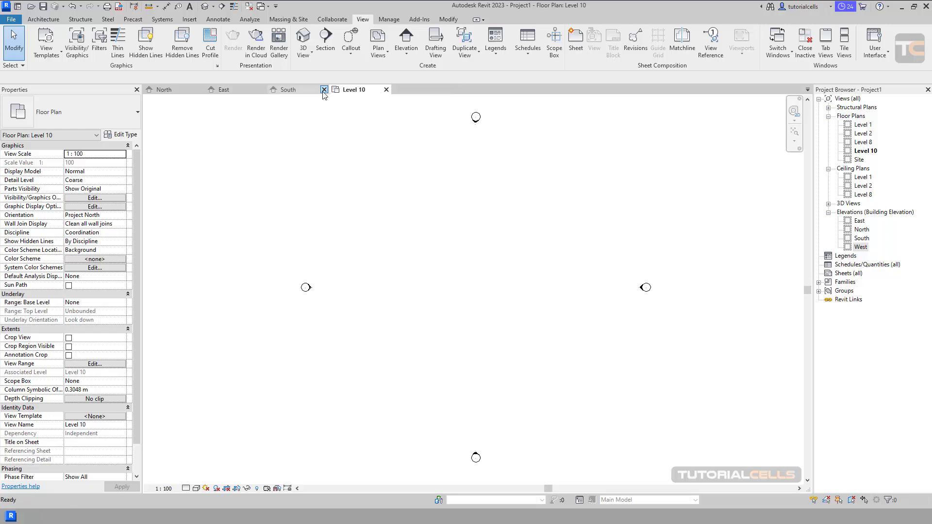
click(323, 89)
click(262, 89)
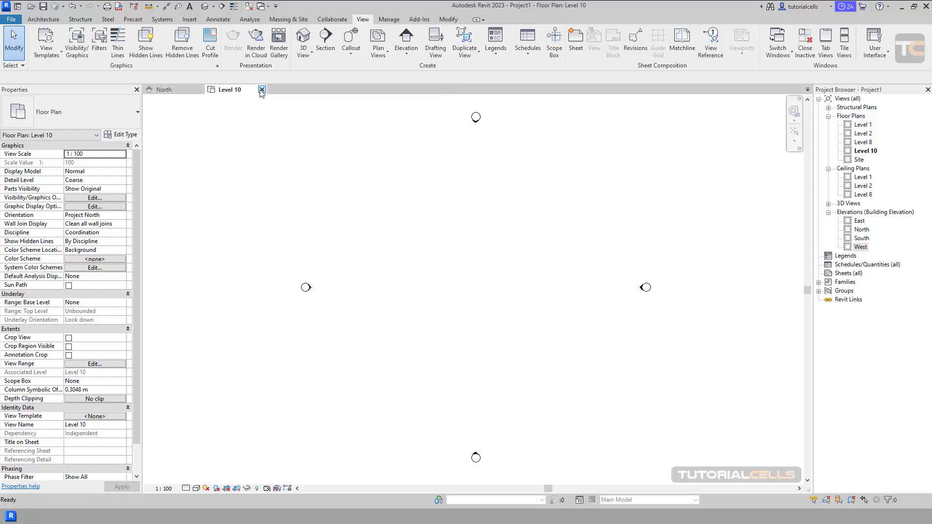
click(262, 89)
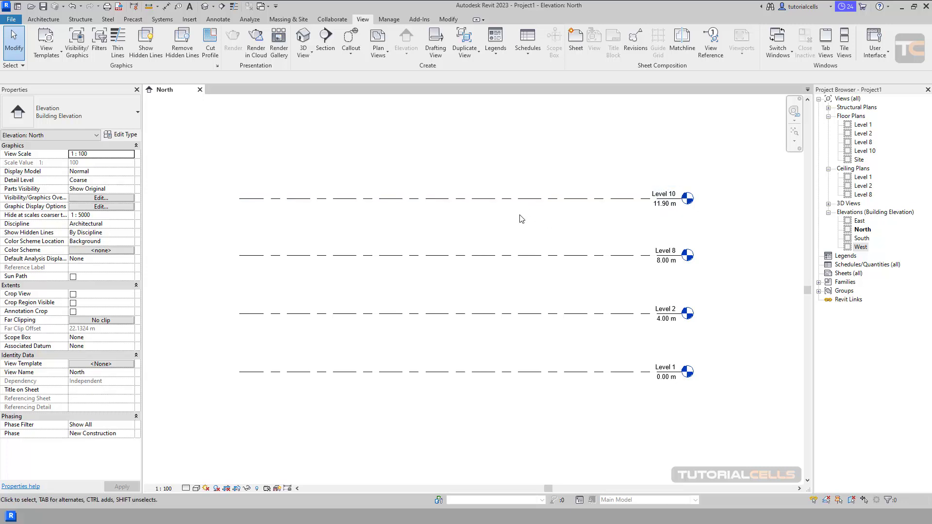
Create a reflected ceiling plan for Level 10, then close it to return to the North elevation
click(522, 199)
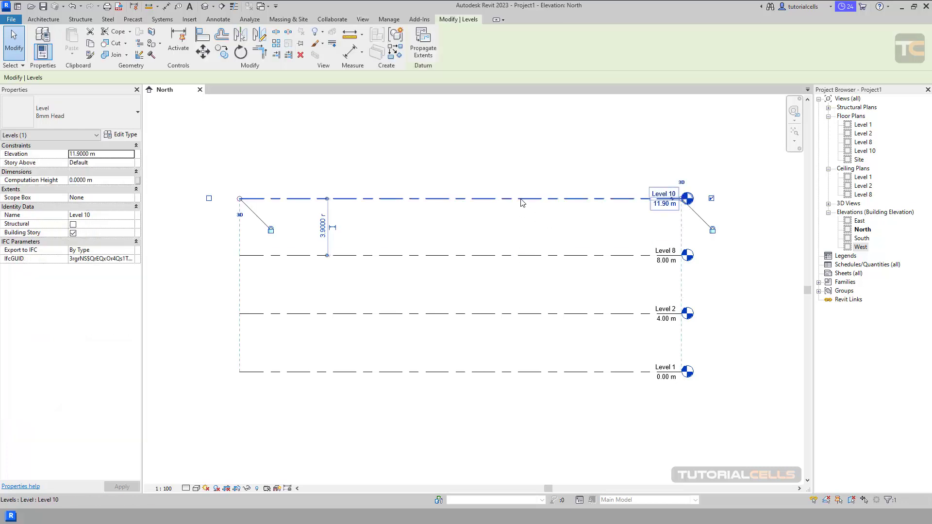
click(362, 21)
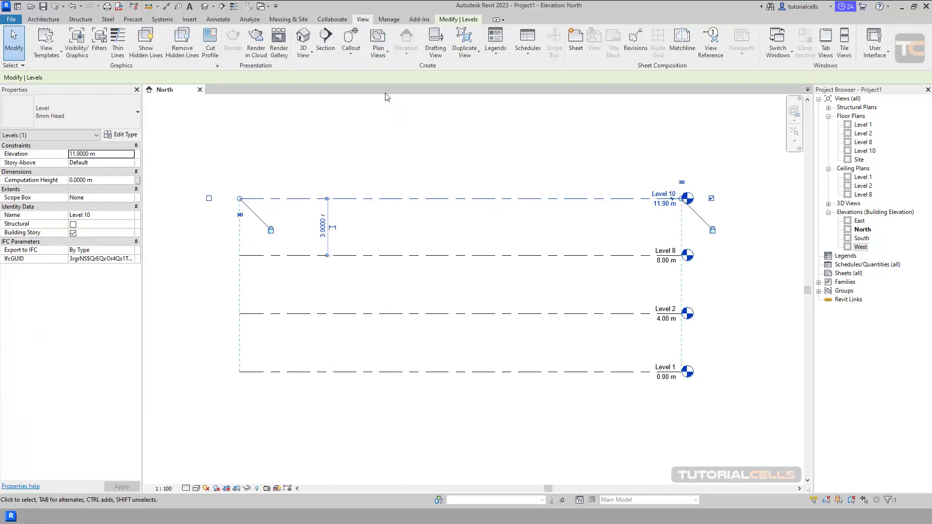
click(388, 54)
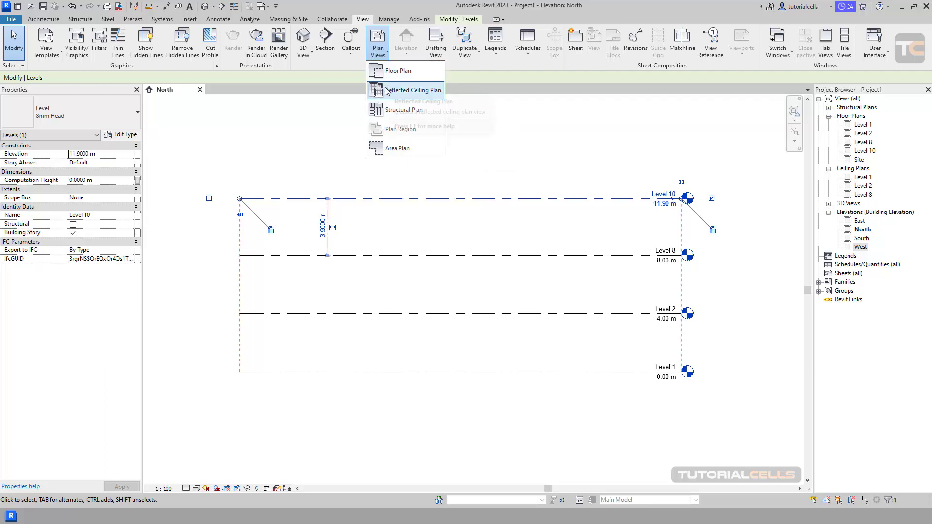
click(399, 92)
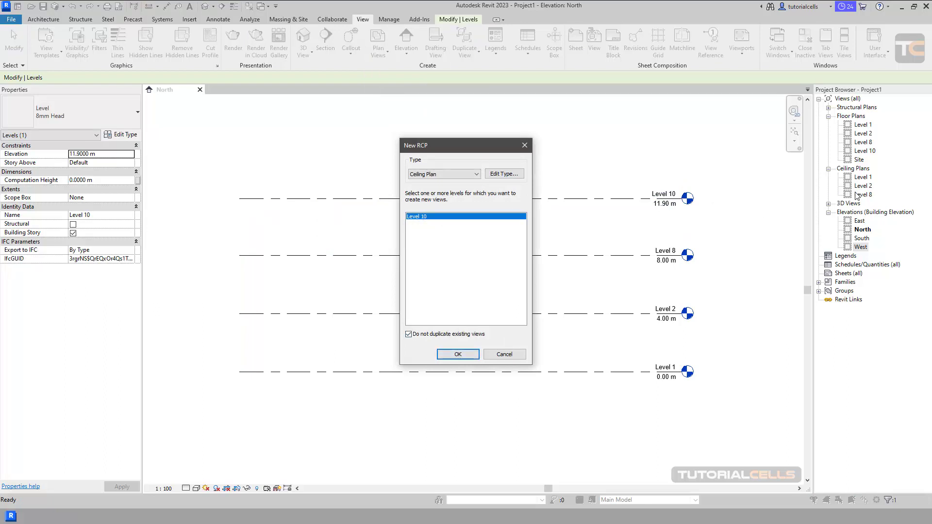
click(454, 355)
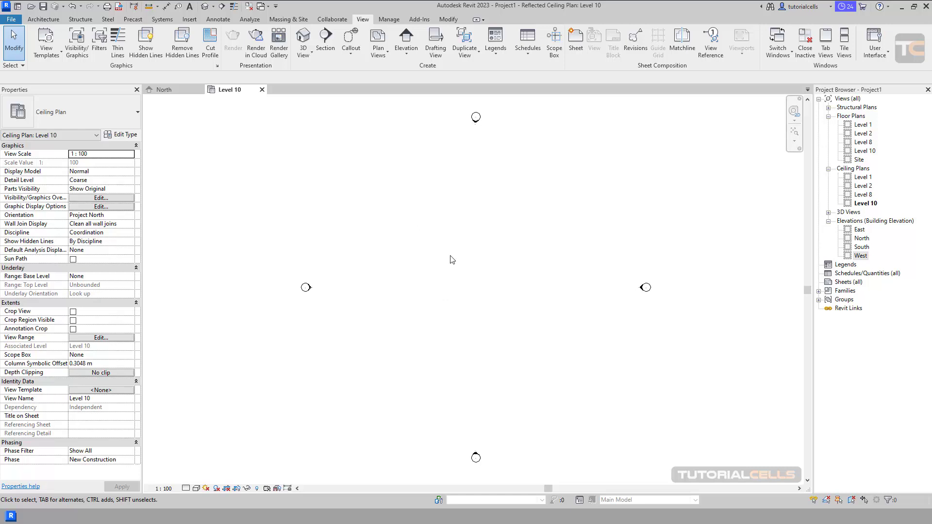
click(262, 90)
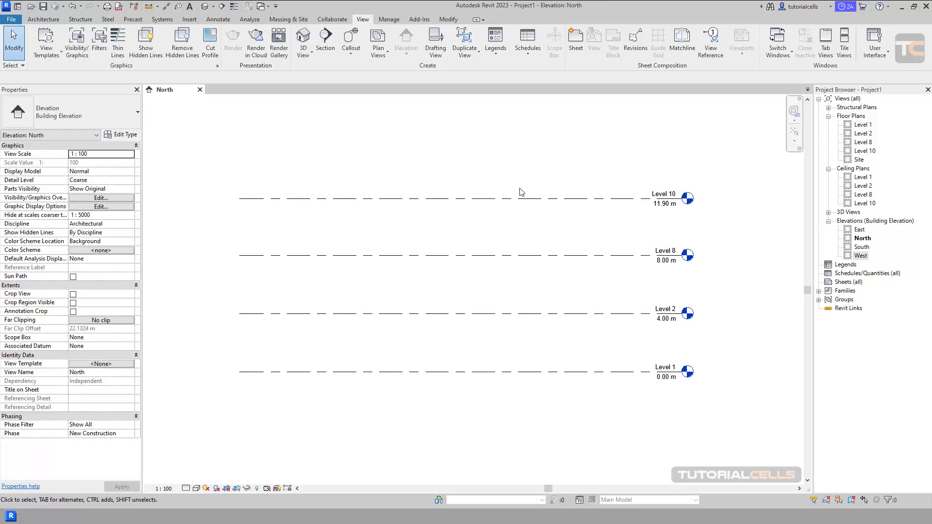
Examine Level 10's type properties and the level heads in the North elevation
middle_drag(515, 239, 537, 230)
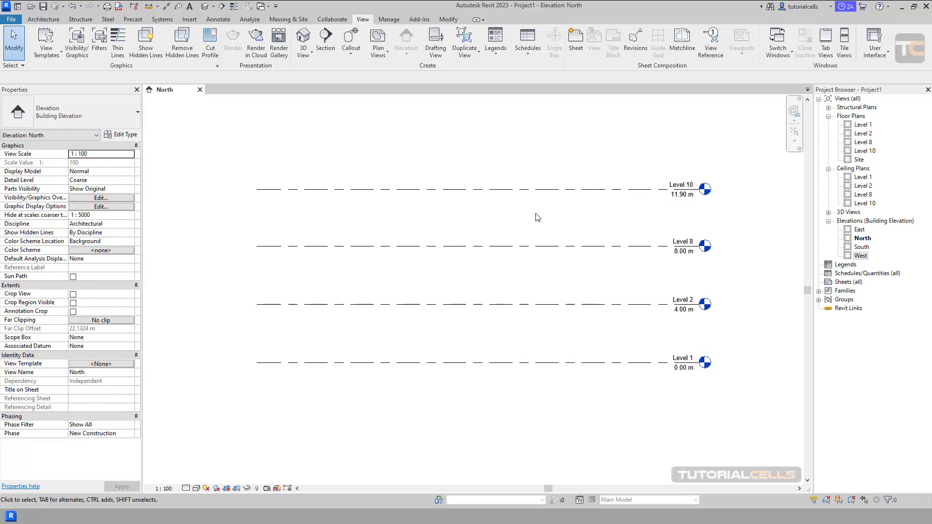
click(495, 190)
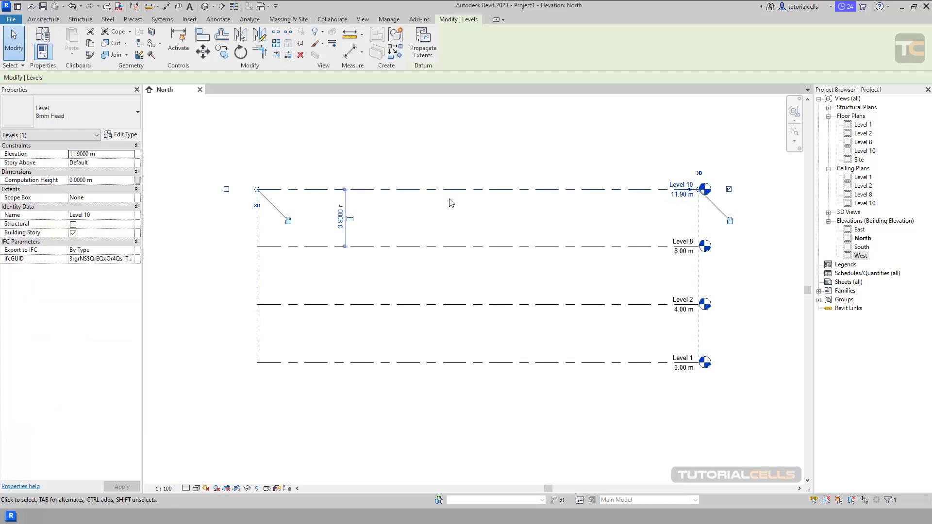
click(126, 141)
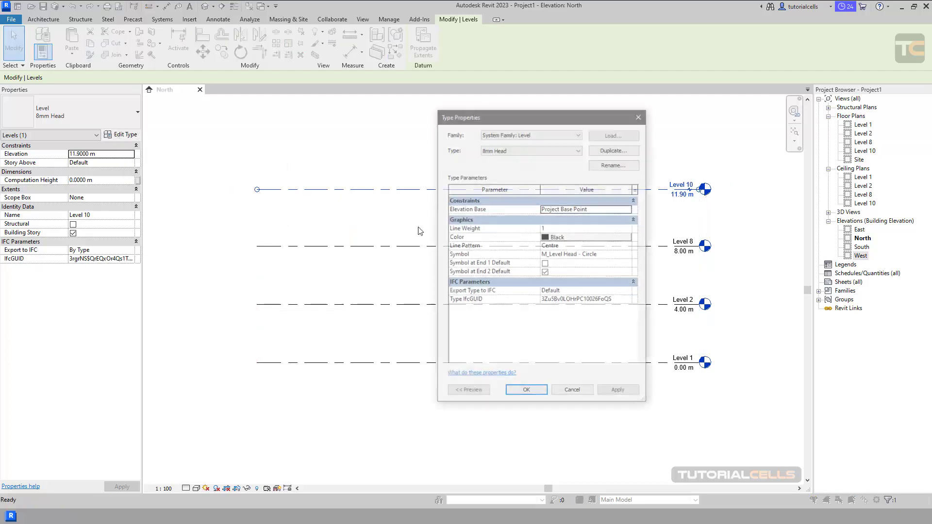
drag(535, 118, 627, 105)
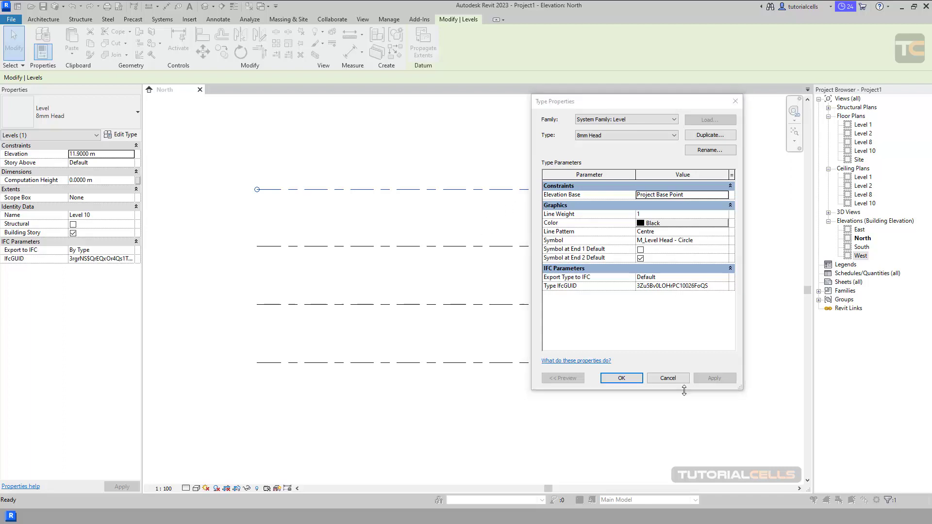
click(676, 380)
middle_drag(630, 306, 464, 310)
scroll(508, 224, up, 3)
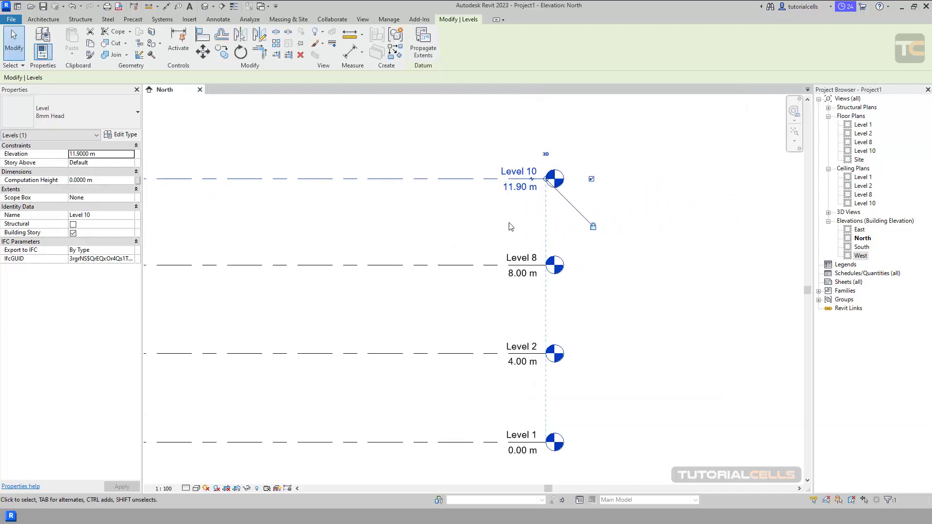
scroll(509, 223, down, 5)
scroll(509, 223, up, 1)
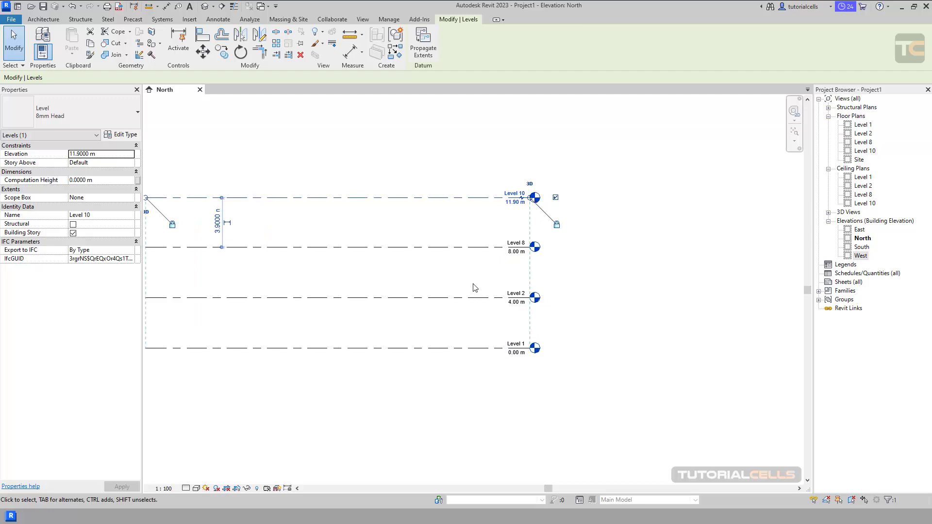
middle_drag(474, 287, 495, 283)
Review the available families for Level 10's type and leave its type properties without making changes
click(119, 134)
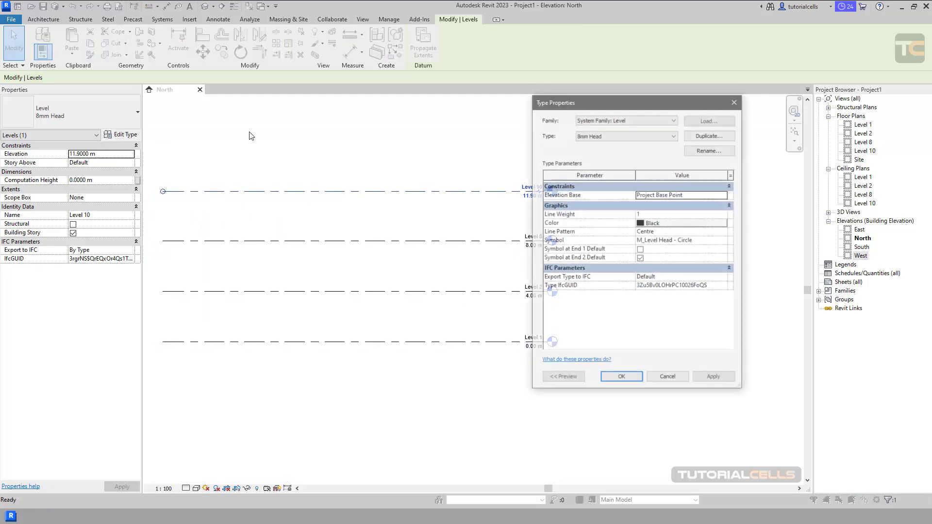
drag(651, 106, 695, 121)
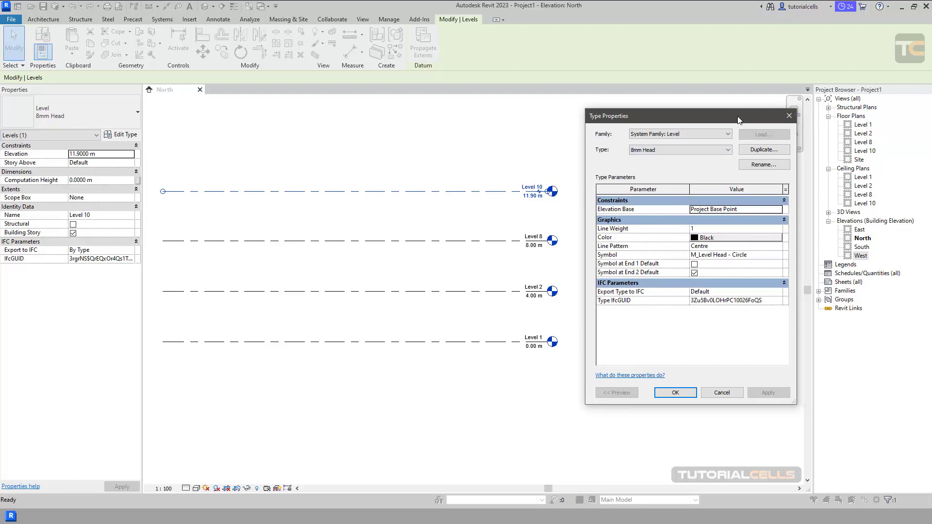
drag(743, 121, 737, 120)
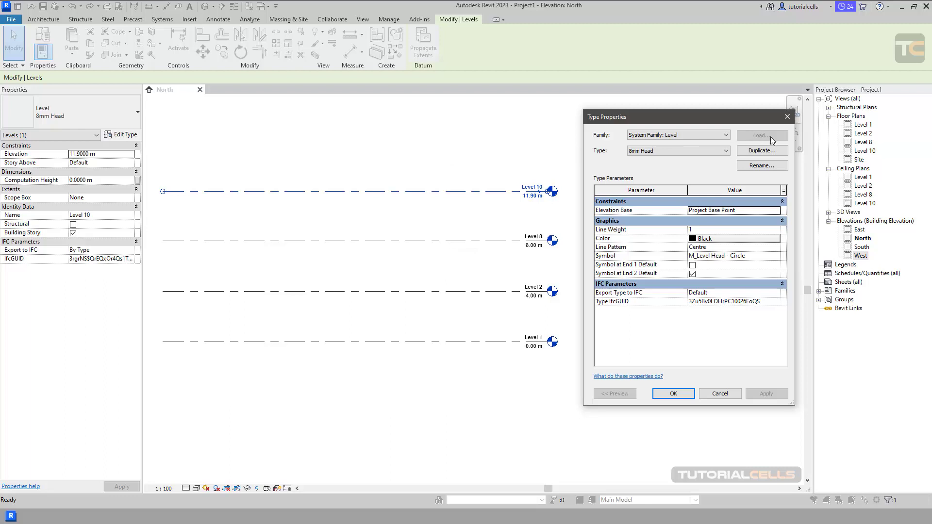
click(699, 136)
click(671, 143)
click(720, 393)
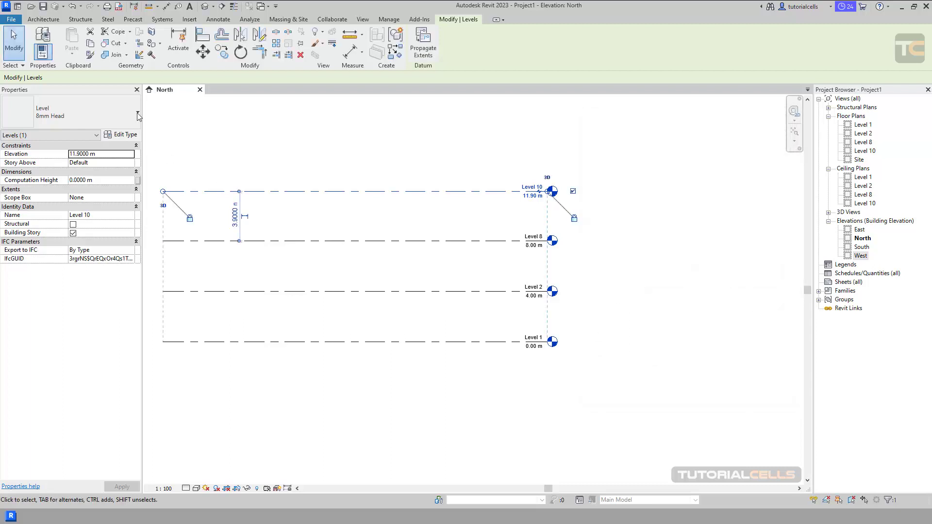
click(50, 22)
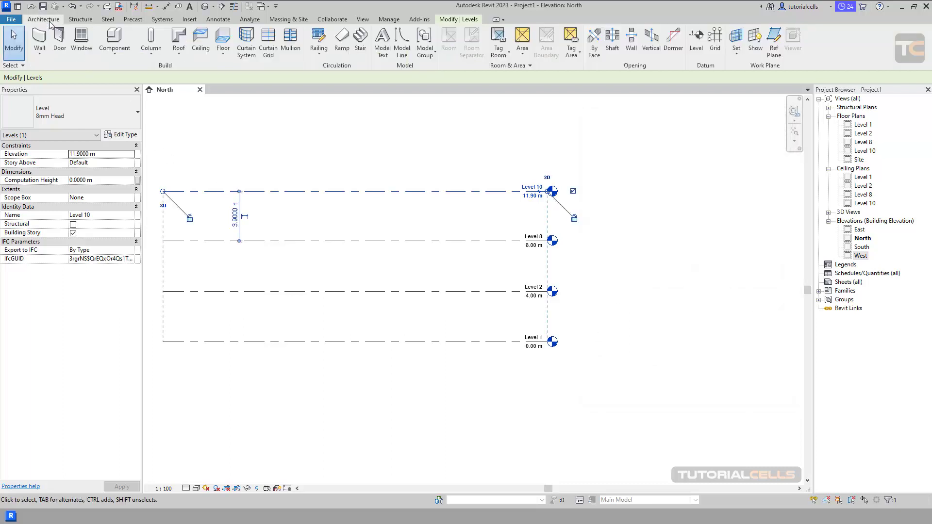
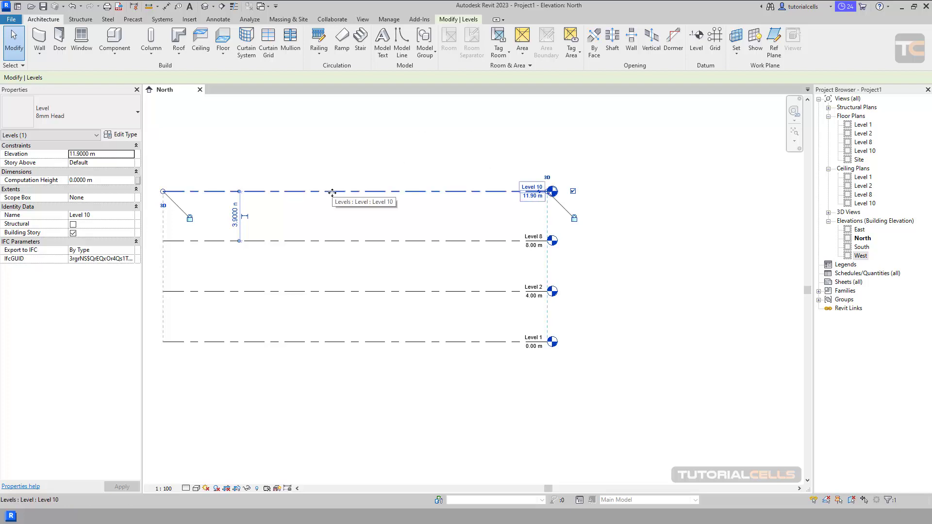
In the 8mm Head level type, choose Project Base Point as the elevation base and apply a line weight of 5
click(121, 135)
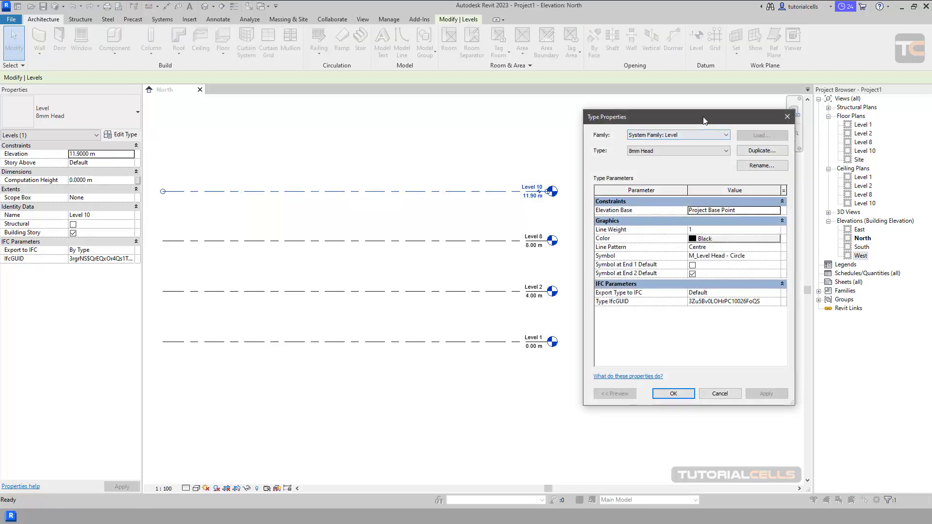
drag(705, 122, 710, 120)
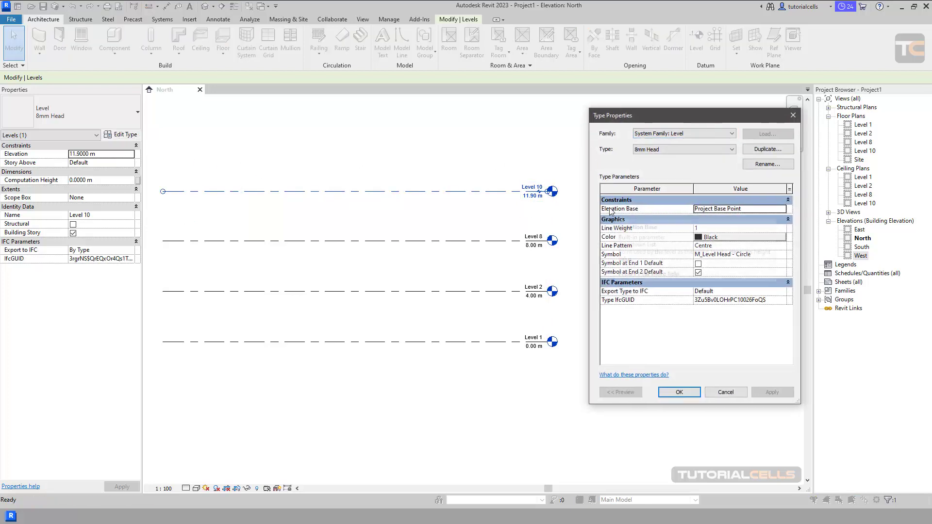
click(779, 211)
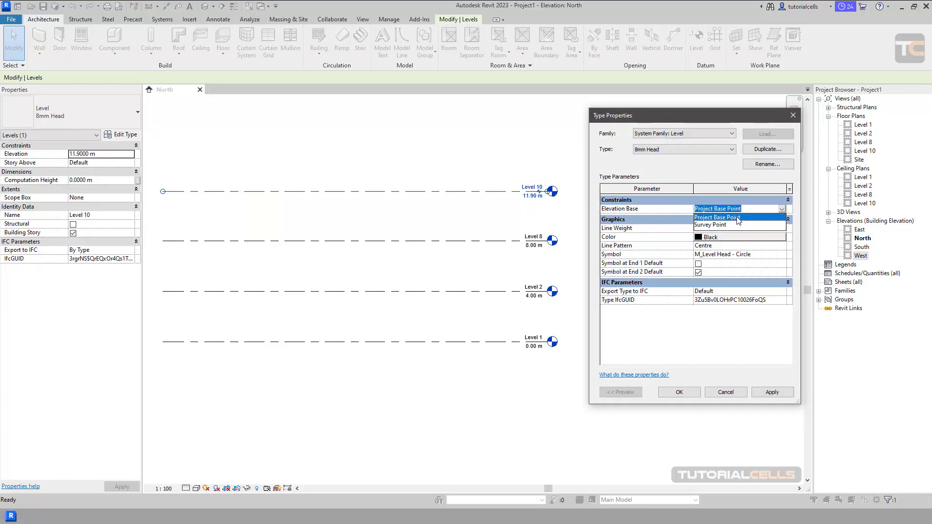
click(738, 218)
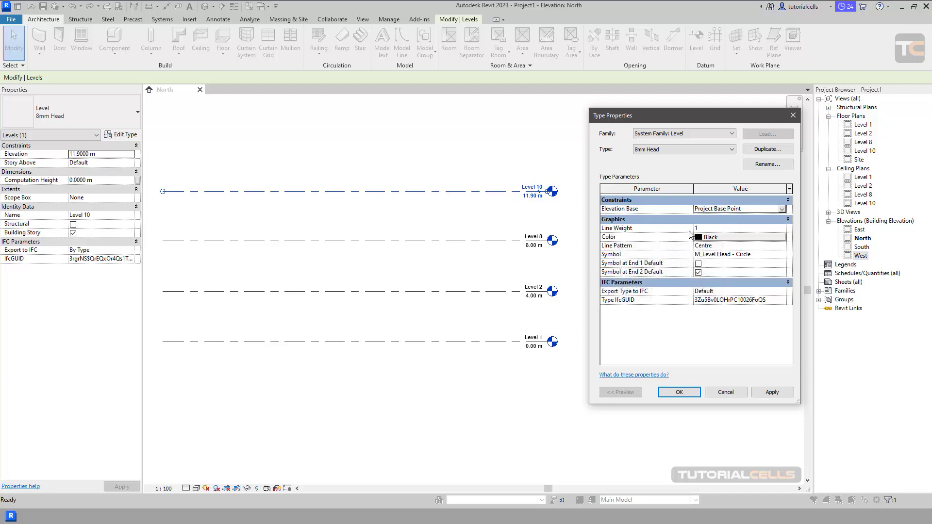
click(721, 229)
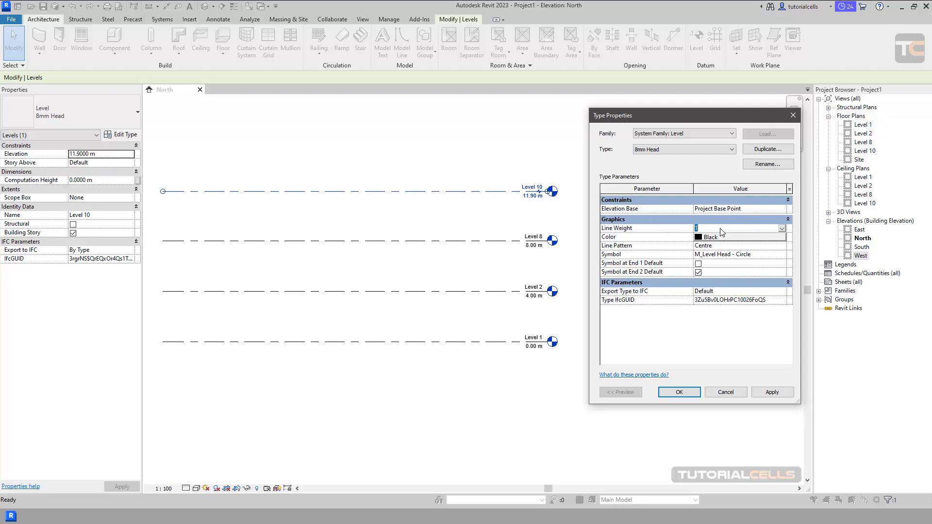
click(782, 229)
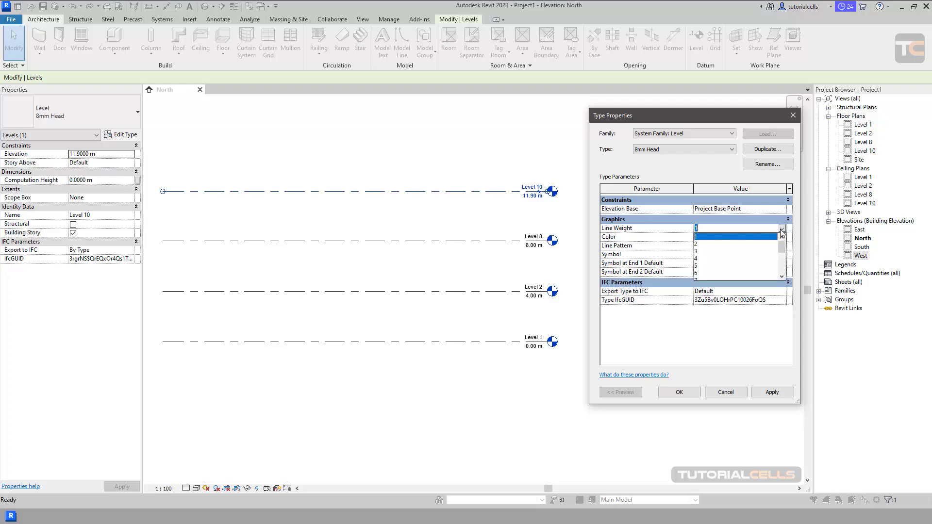
click(701, 265)
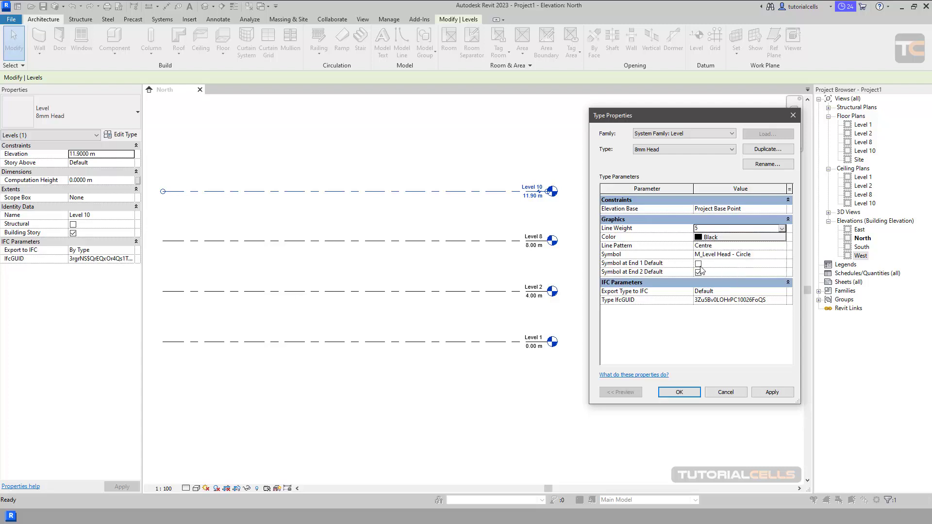
click(766, 394)
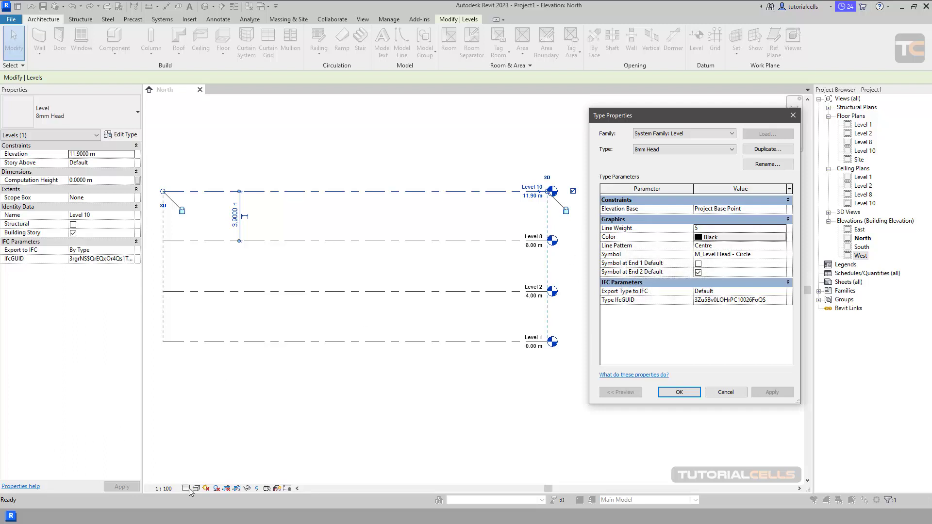
Leave the level type properties and set the North elevation's detail level to Fine
click(716, 394)
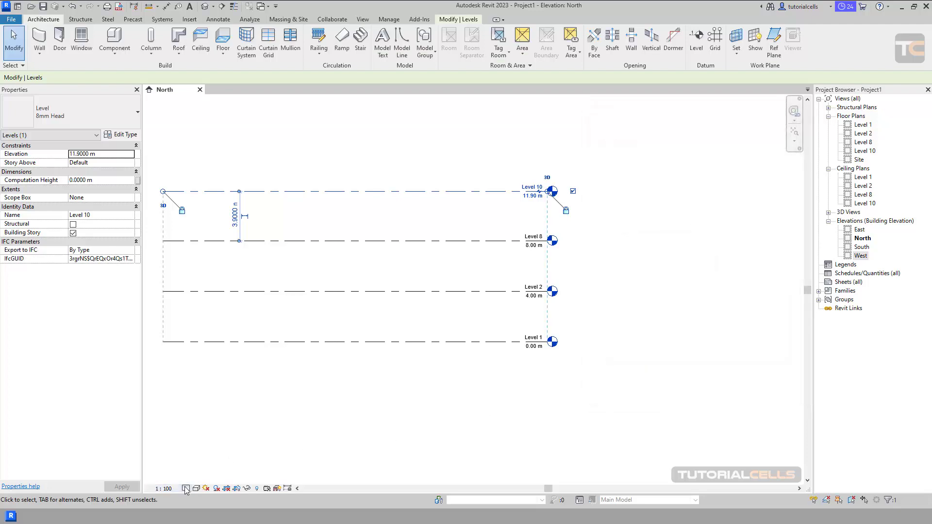
click(187, 489)
click(198, 478)
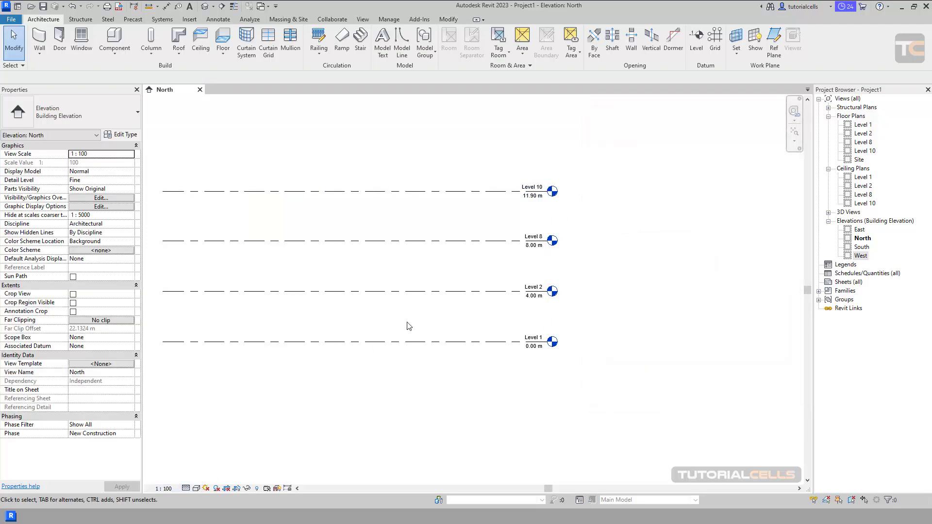
Select Level 10 and set the line weight of its 8mm Head type to 1
click(451, 198)
click(453, 227)
click(451, 197)
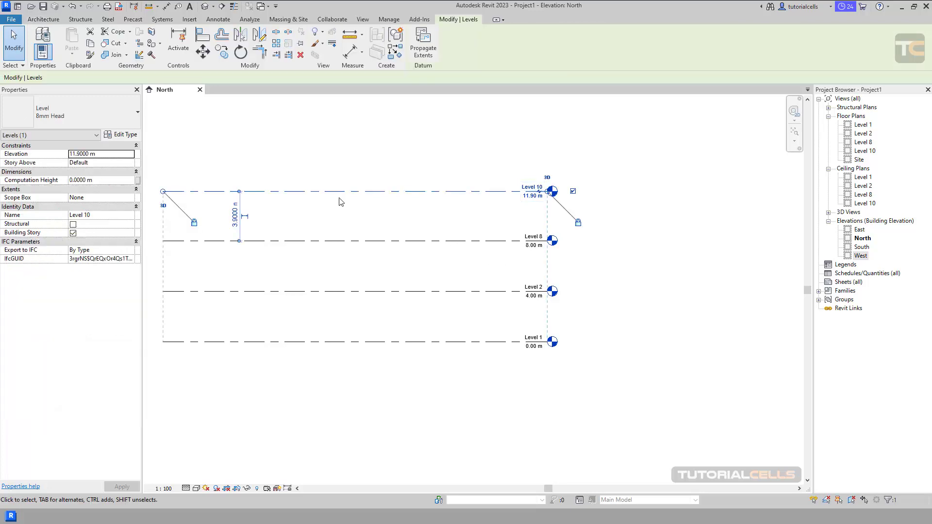
click(120, 135)
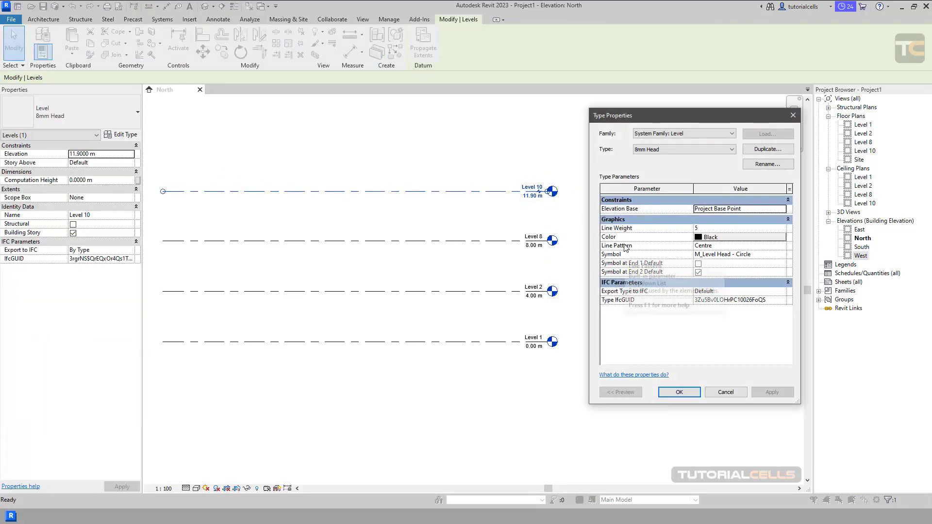
click(781, 228)
click(782, 229)
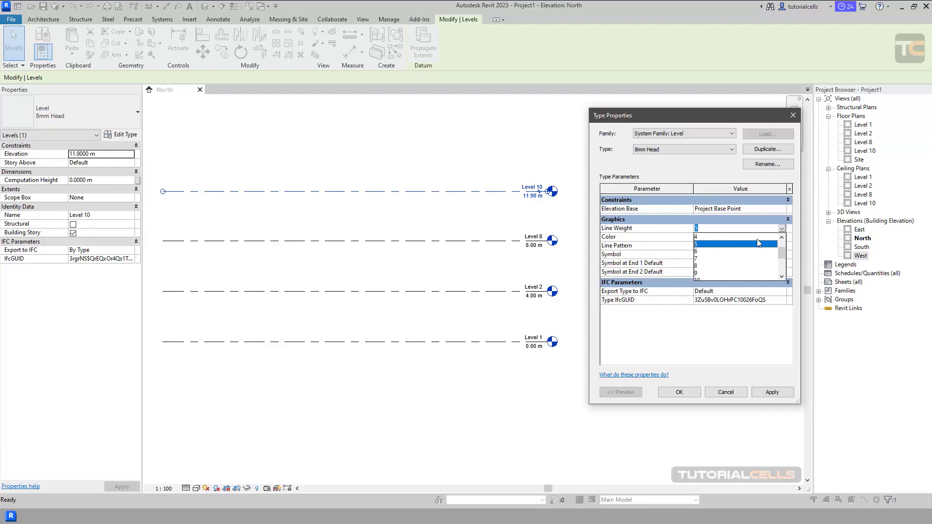
scroll(733, 262, up, 3)
click(722, 237)
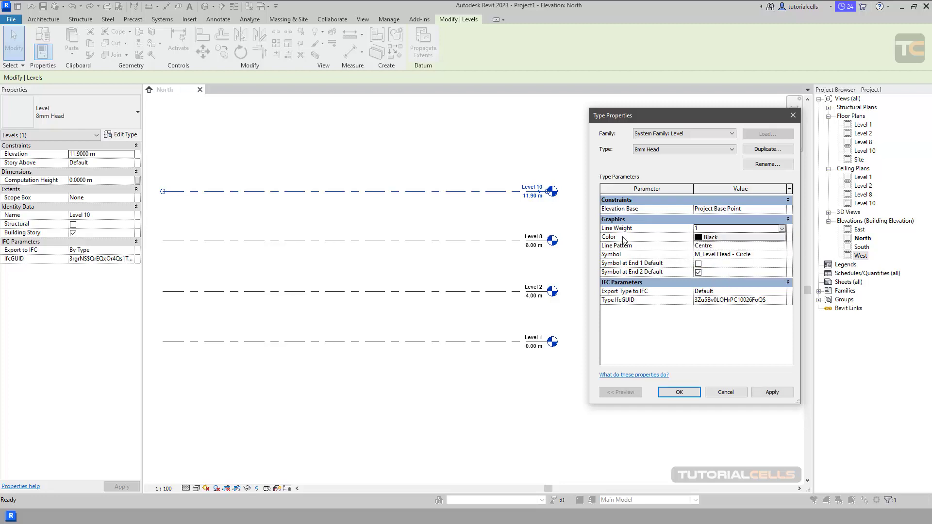
Set the 8mm Head level type's color to Red, apply it to the levels, and undo the type change
click(735, 237)
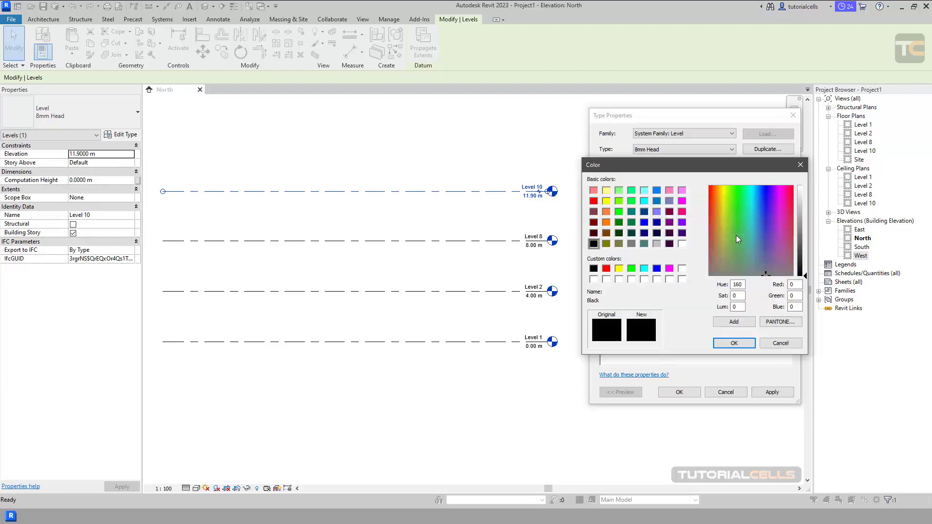
click(710, 186)
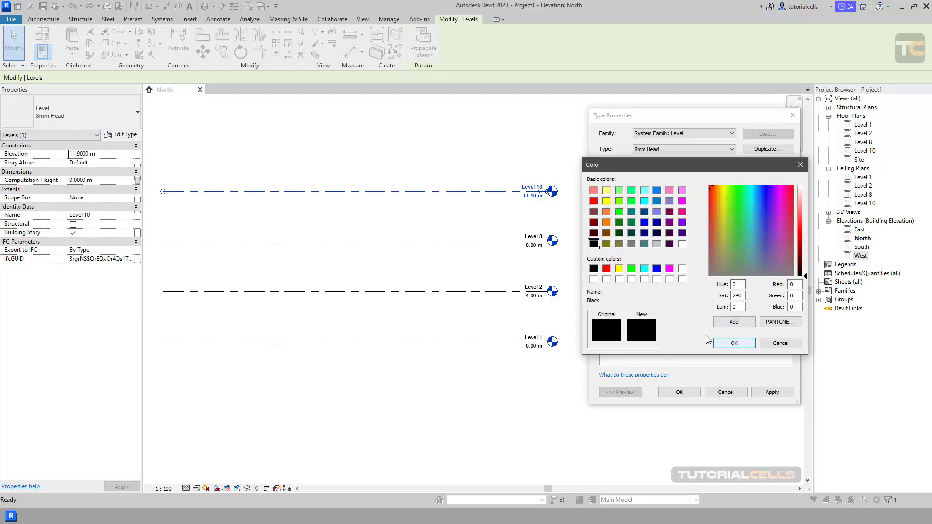
click(593, 201)
click(732, 345)
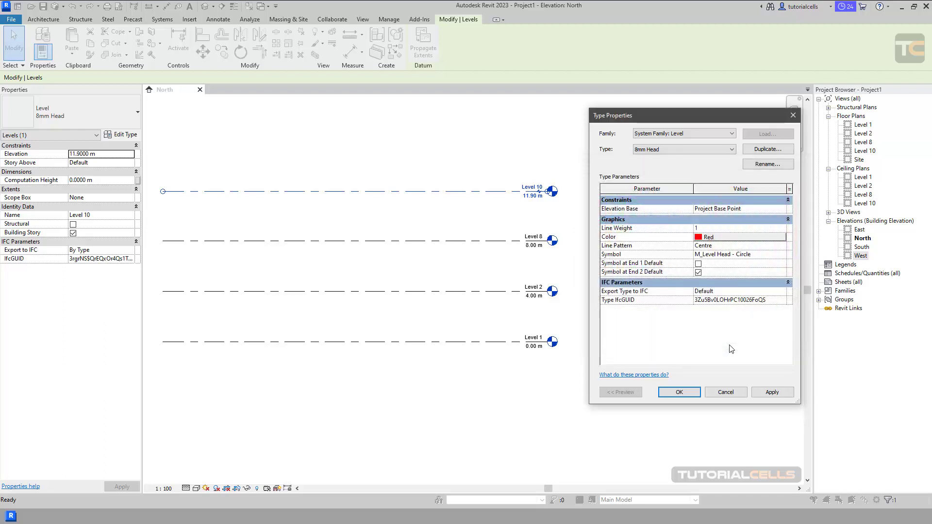
click(765, 396)
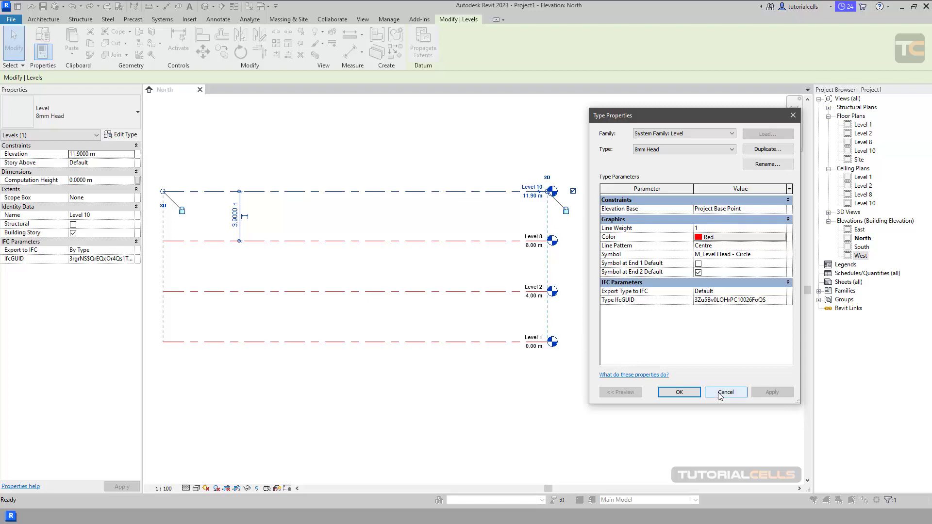
click(694, 388)
middle_drag(402, 246, 451, 238)
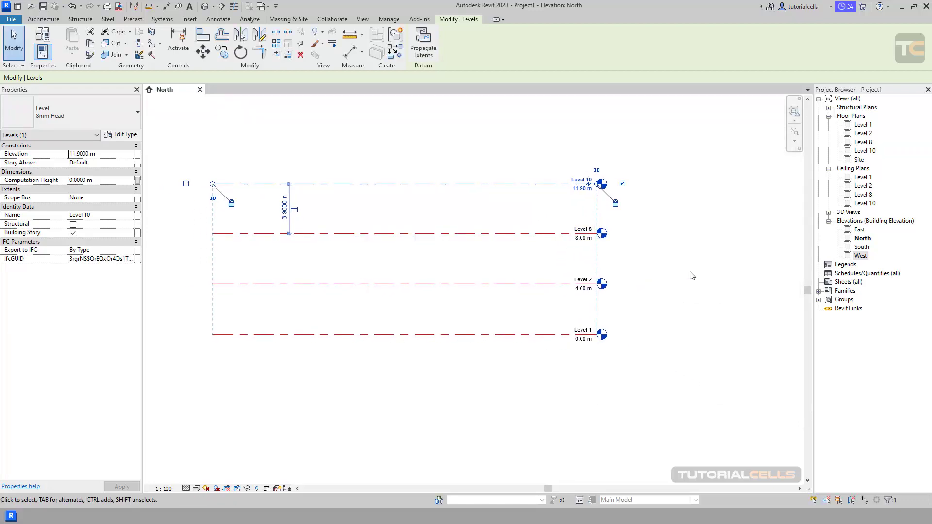
click(670, 240)
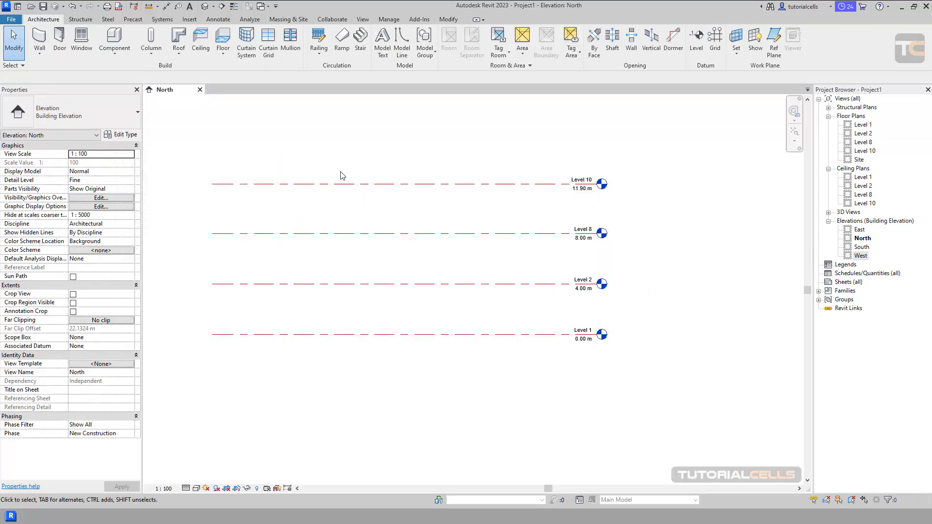
key(ctrl+z)
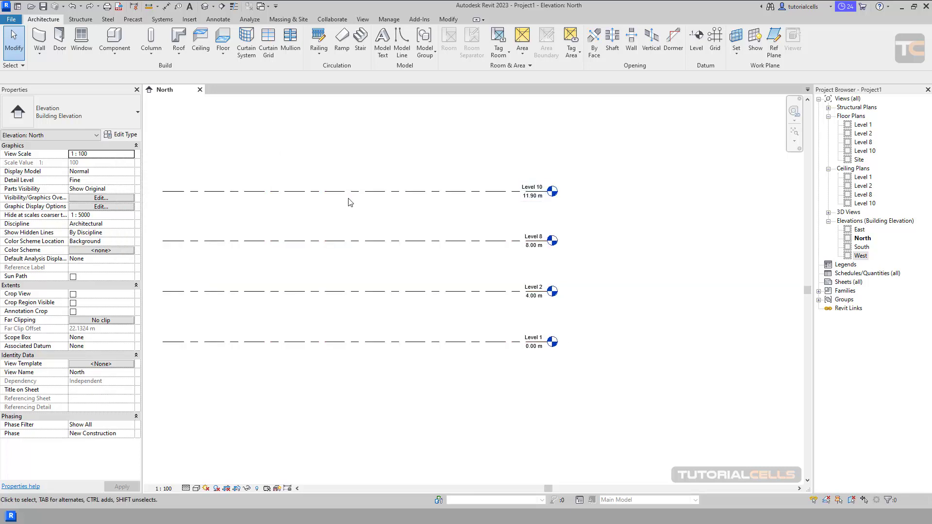
click(134, 135)
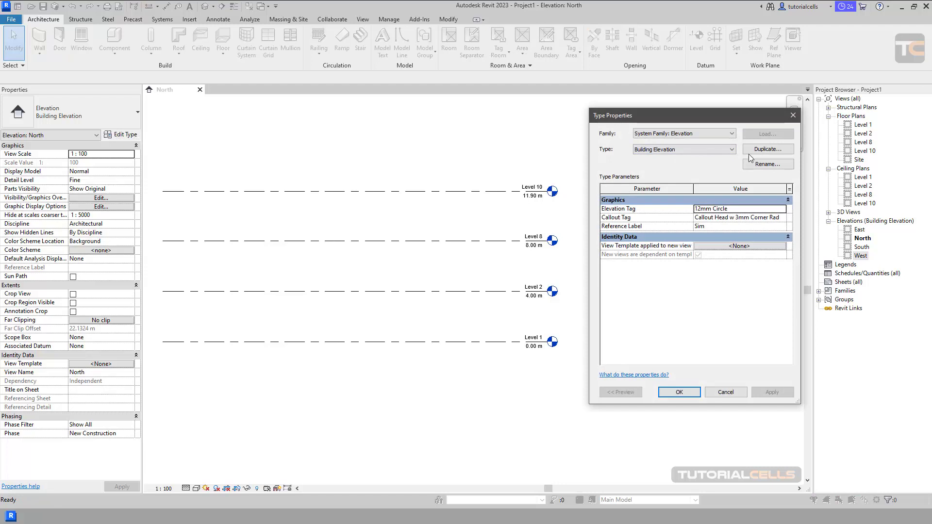
click(671, 150)
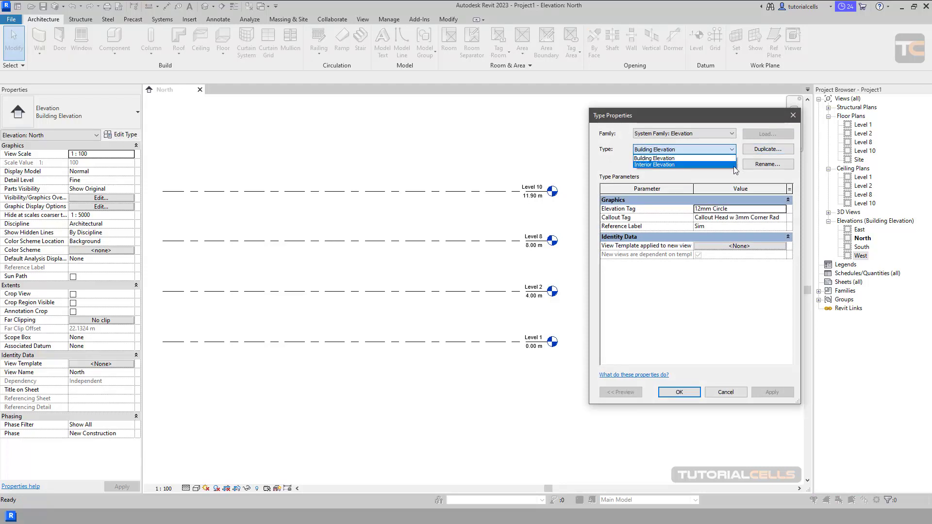
click(731, 390)
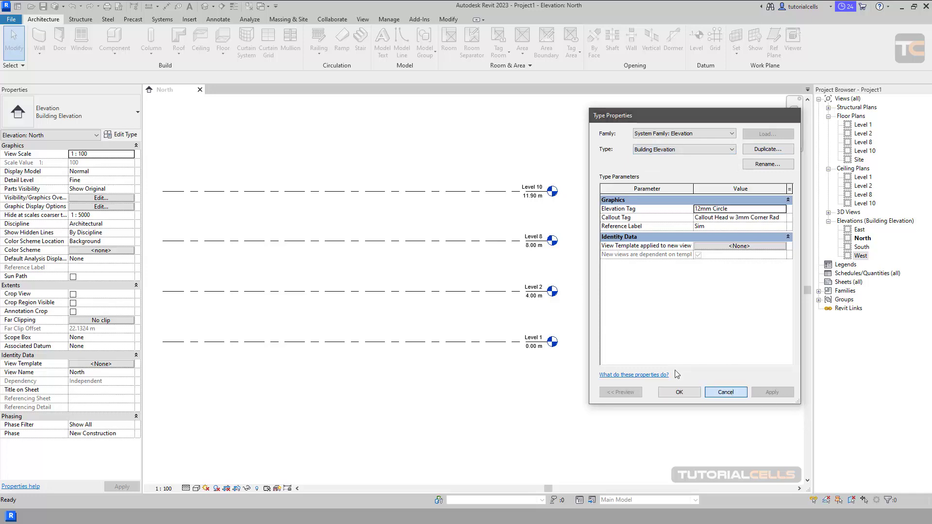
click(679, 392)
Duplicate Level 10's 8mm Head type as a new level type named 8mm Head 2
click(317, 193)
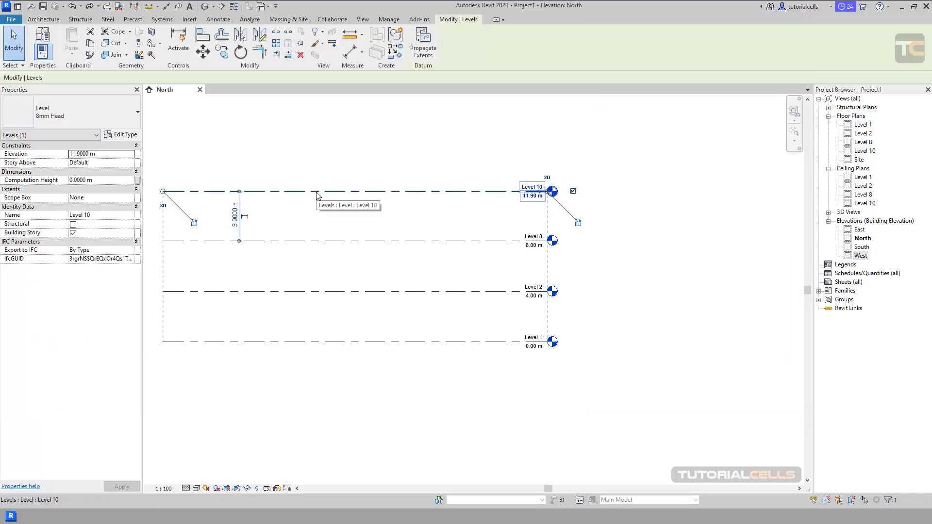
click(122, 135)
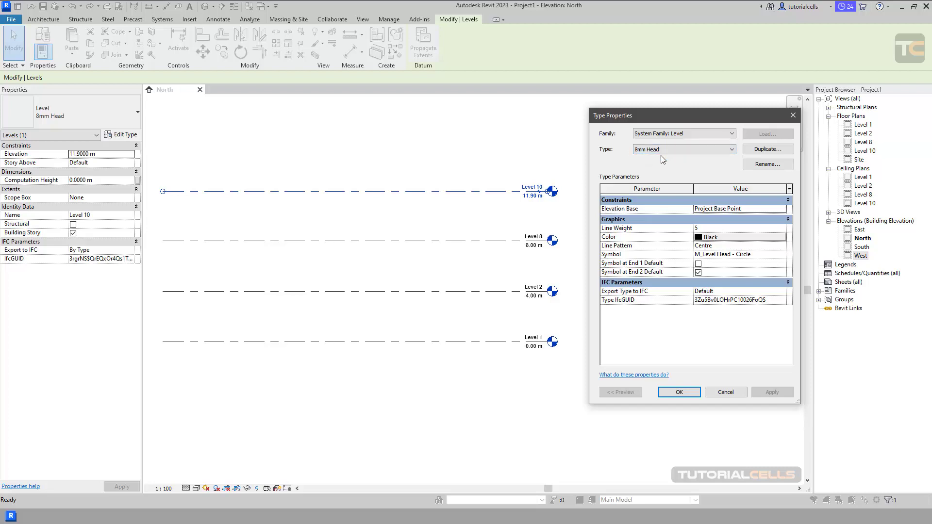
click(757, 151)
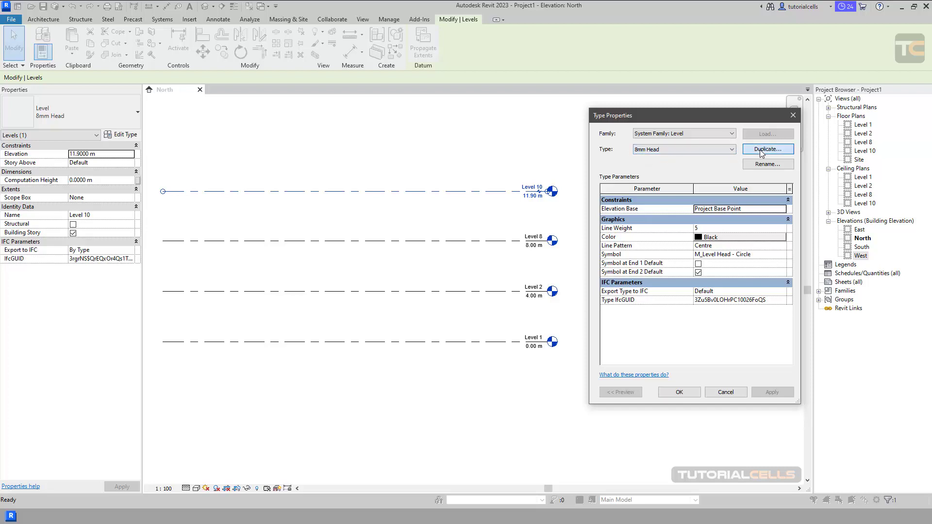
click(694, 254)
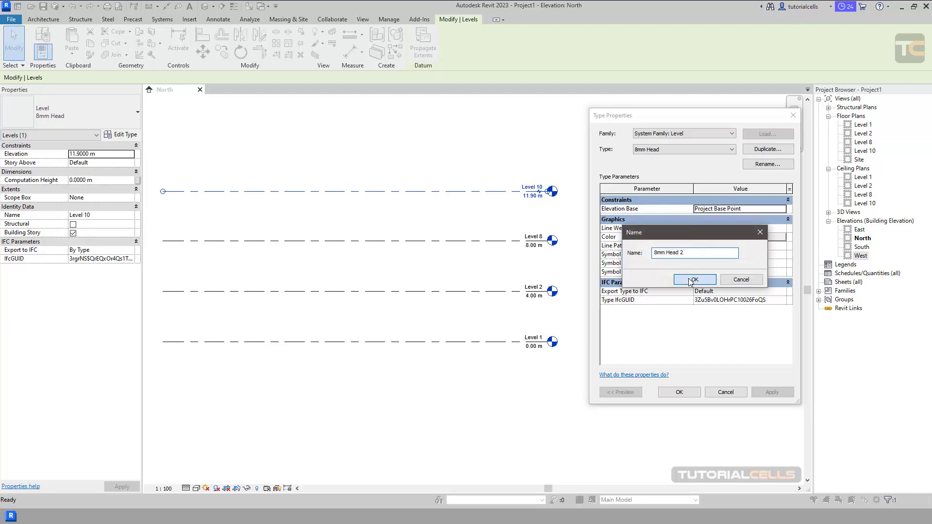
click(689, 278)
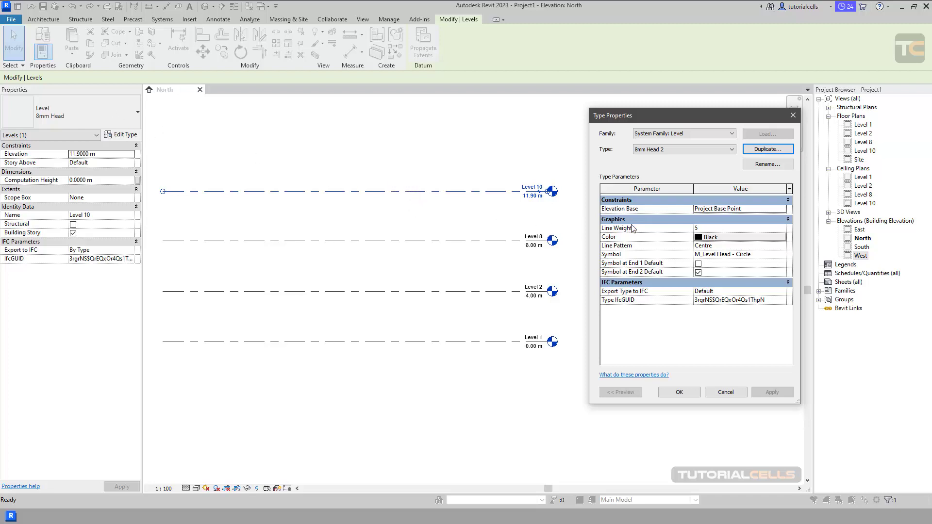
Set the color of the 8mm Head 2 level type to Red
click(743, 238)
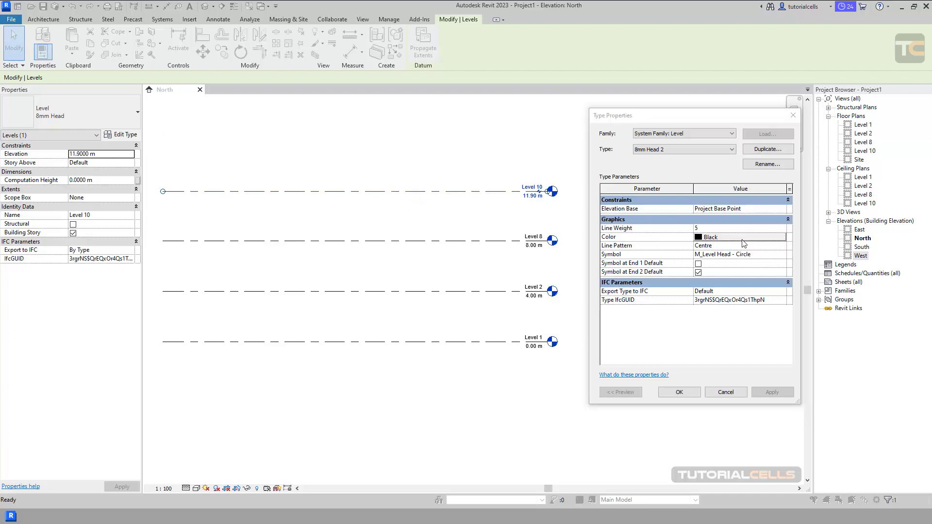
click(717, 342)
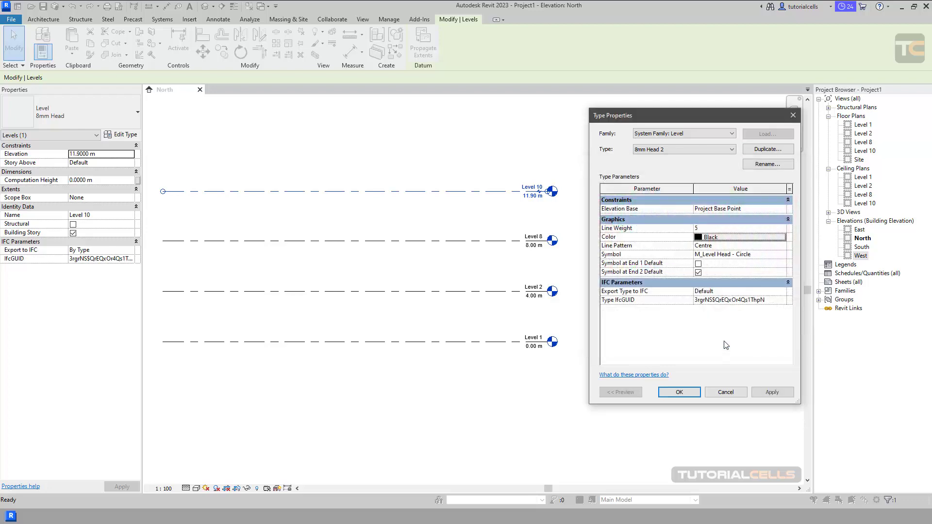
click(700, 238)
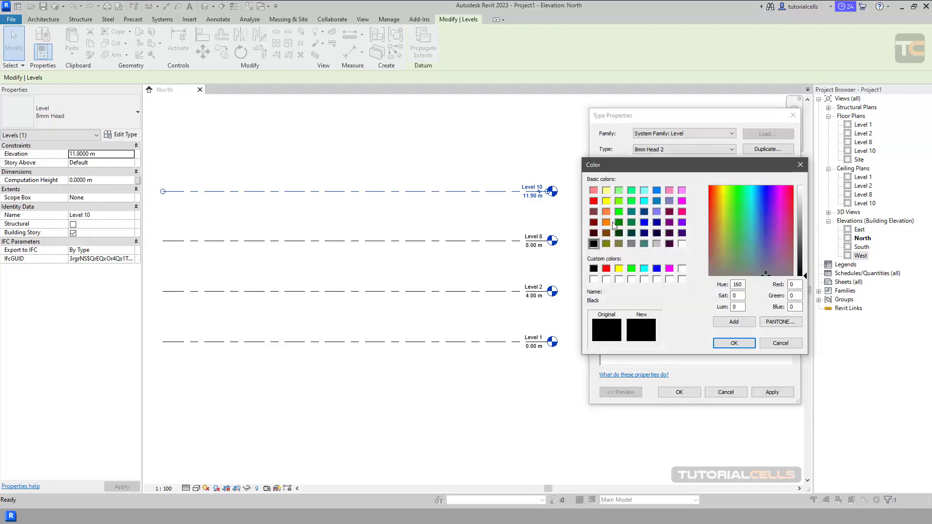
click(593, 200)
click(733, 342)
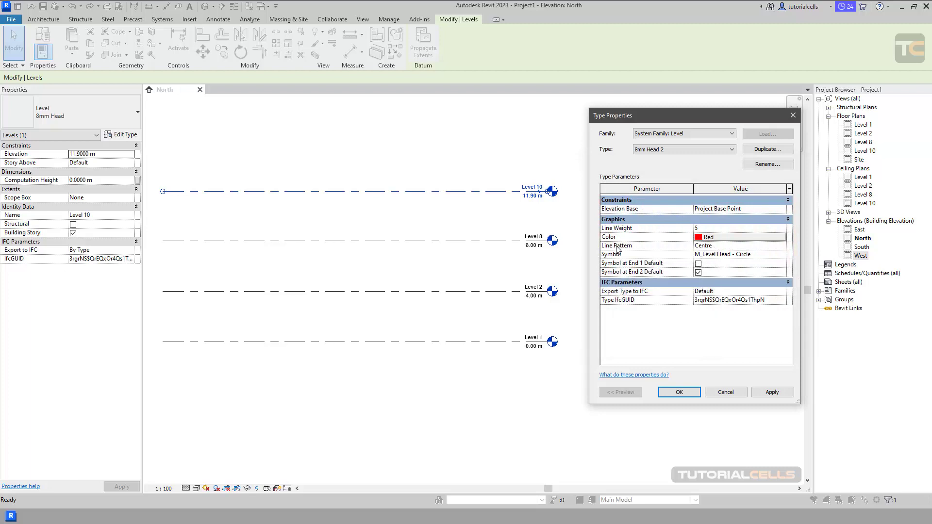
Review the available line patterns for 8mm Head 2, keep Centre, and apply the type to Level 10
click(775, 248)
click(782, 246)
mouse_move(782, 260)
mouse_down()
mouse_move(782, 285)
mouse_move(779, 272)
mouse_up()
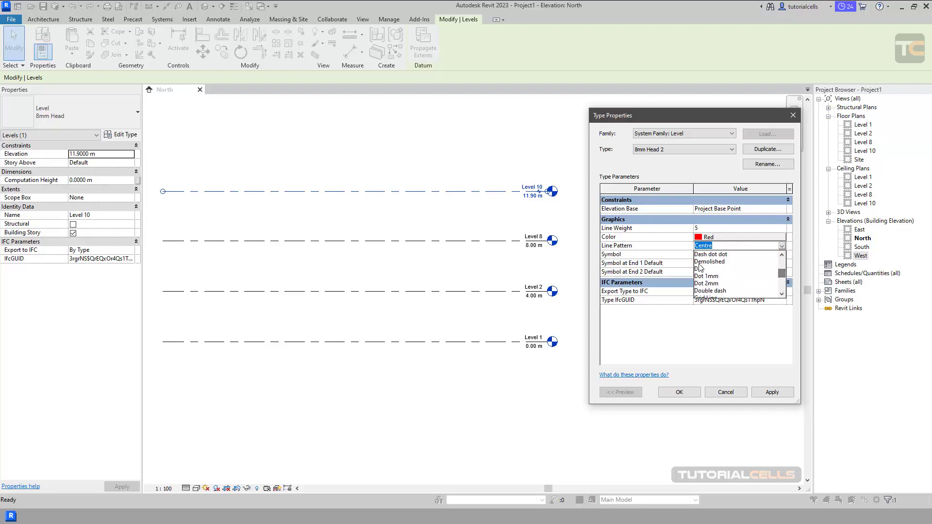
click(664, 346)
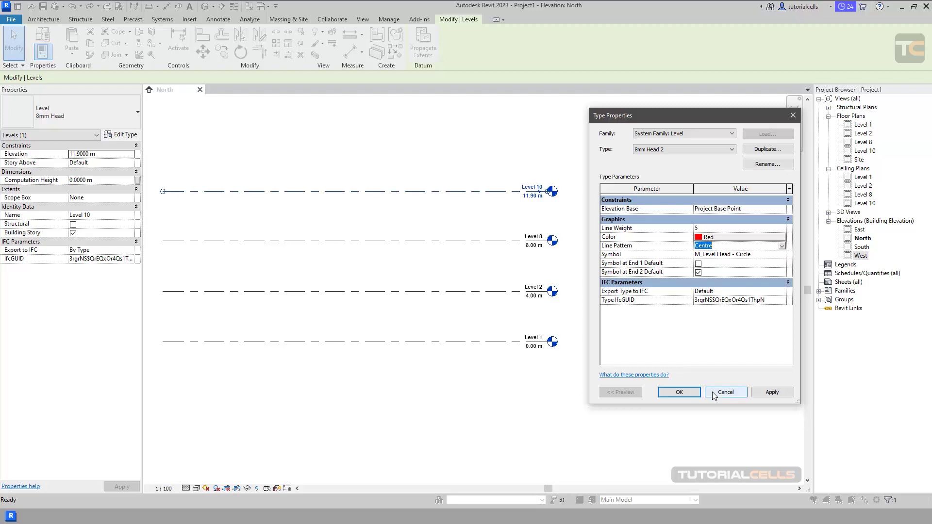
click(760, 394)
click(671, 393)
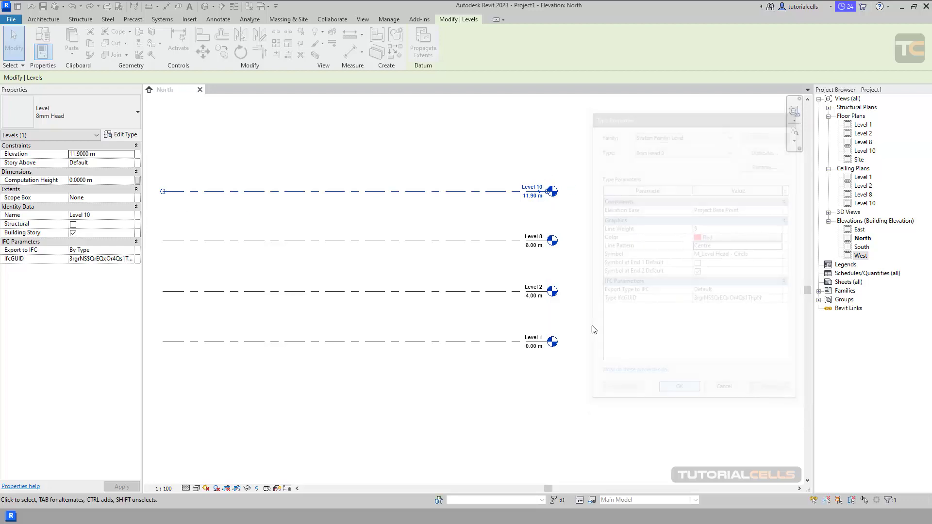
click(414, 154)
mouse_move(390, 208)
middle_down()
mouse_move(470, 212)
mouse_move(418, 214)
mouse_move(398, 195)
middle_up()
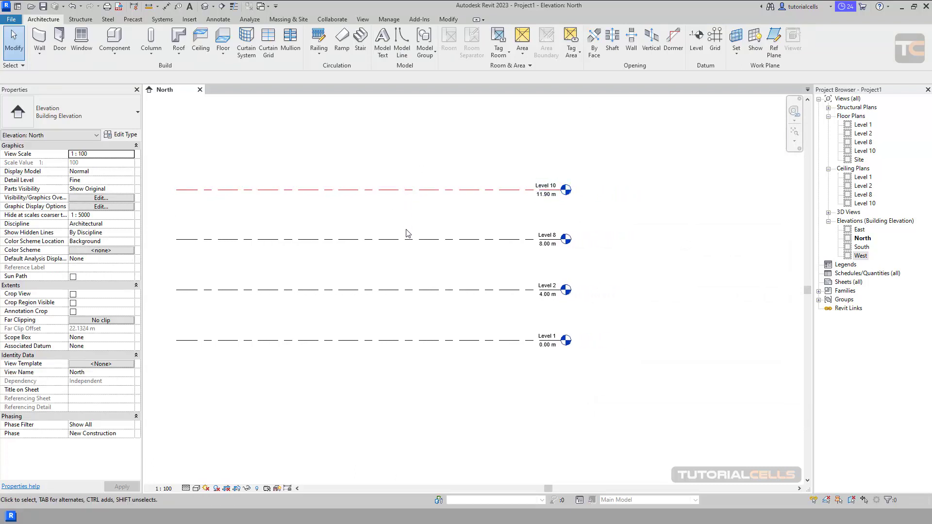
Review the level types available for Level 10 without switching its type, and deselect the level
click(232, 194)
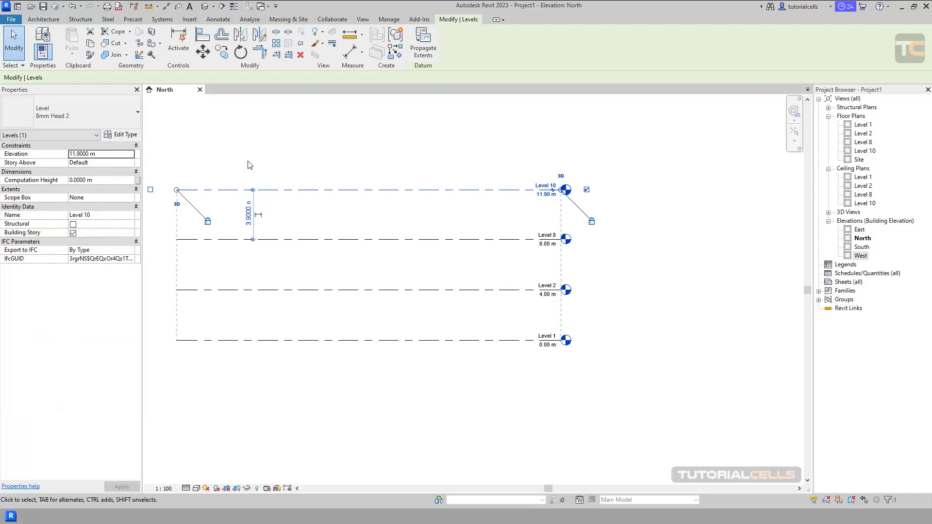
click(136, 119)
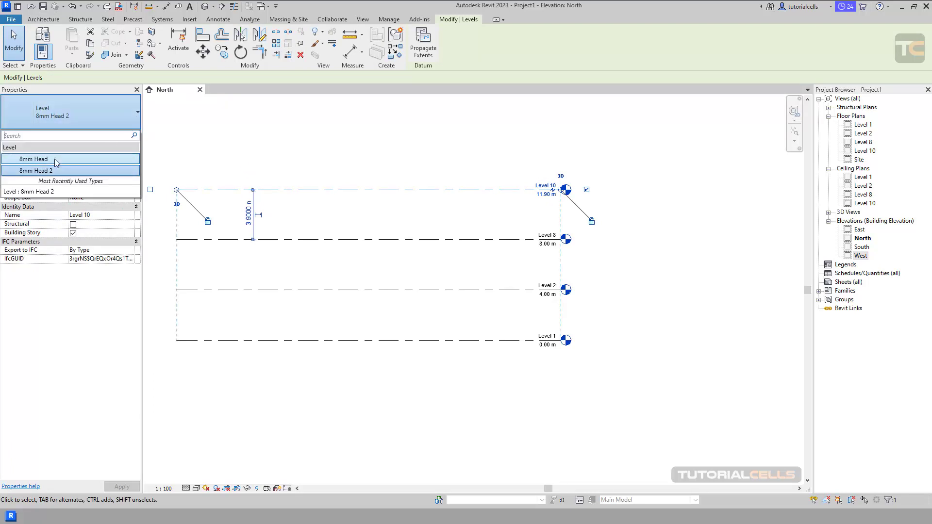
click(280, 150)
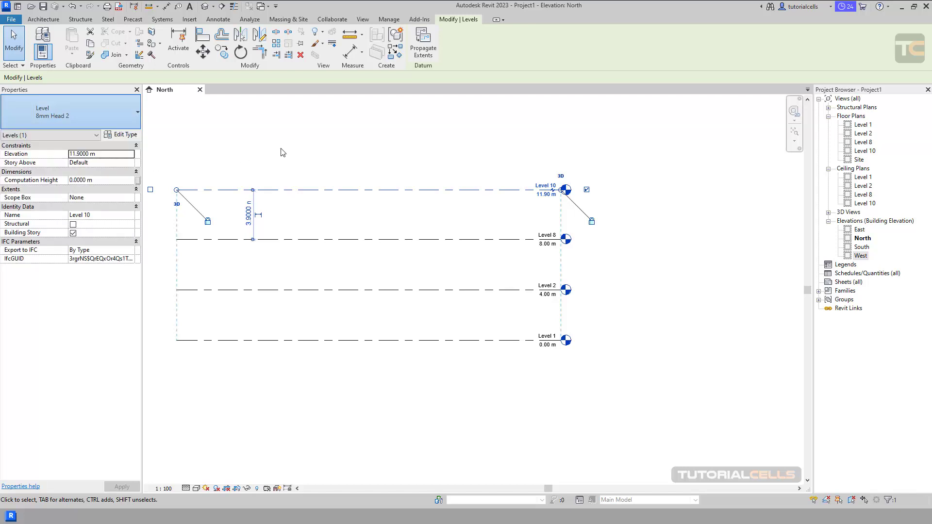
click(283, 152)
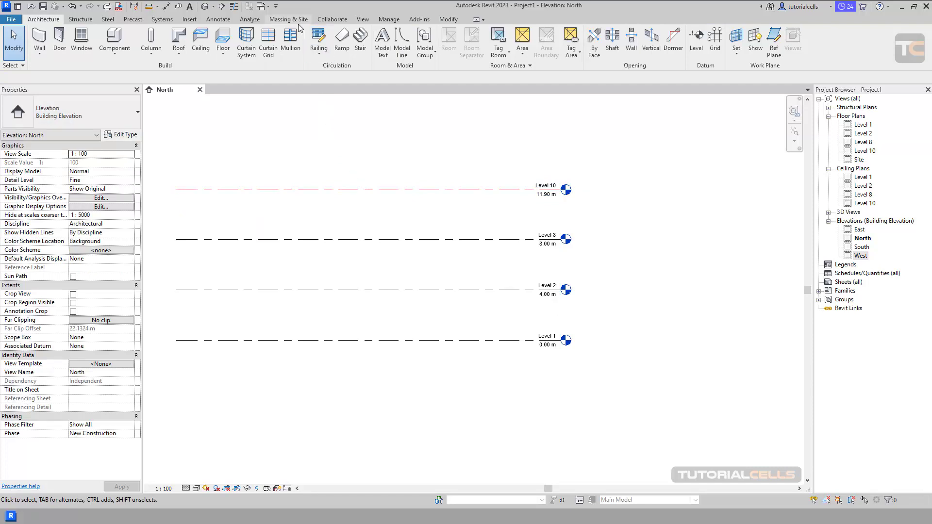
Examine the project's line pattern definitions in the additional settings without changing any of them
click(389, 20)
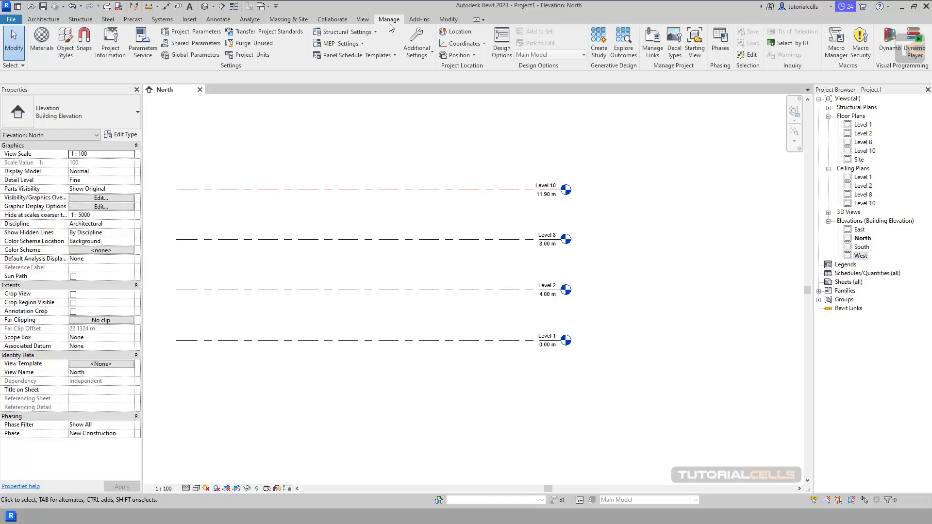
click(416, 53)
click(441, 116)
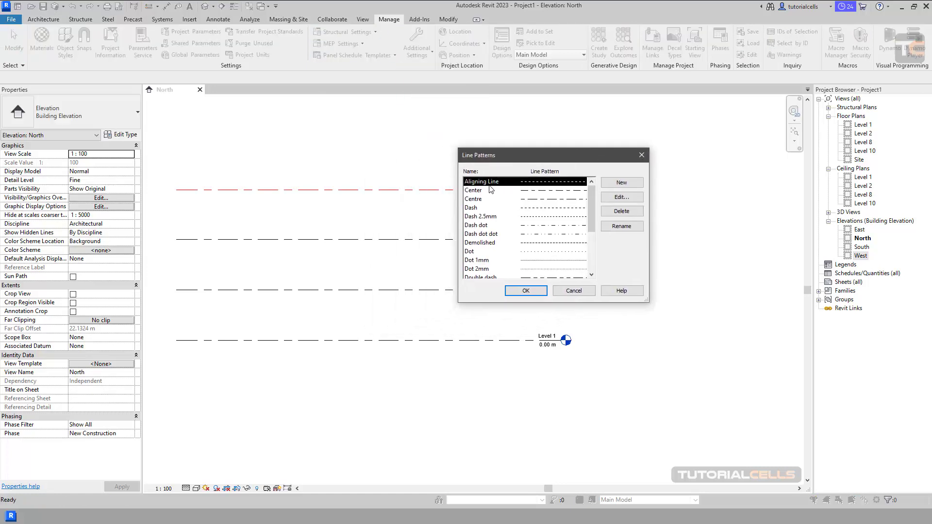
drag(591, 193, 466, 220)
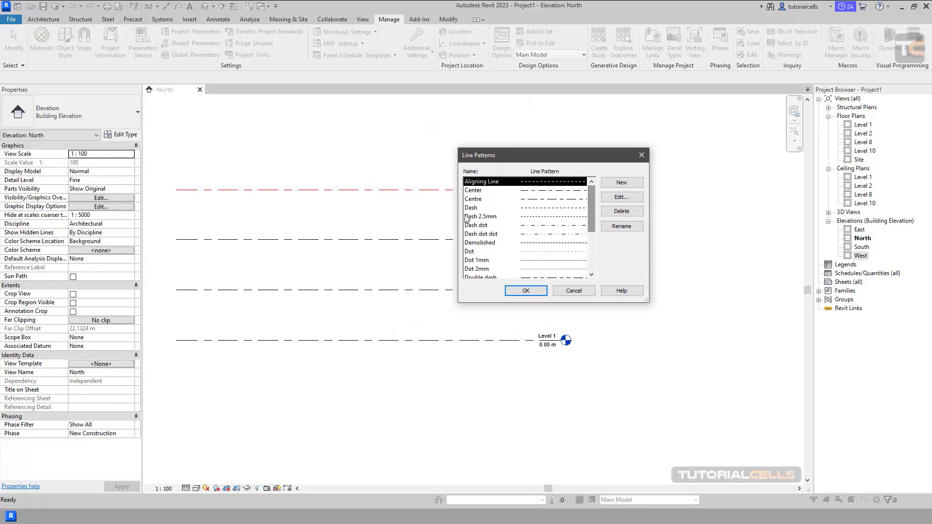
click(566, 290)
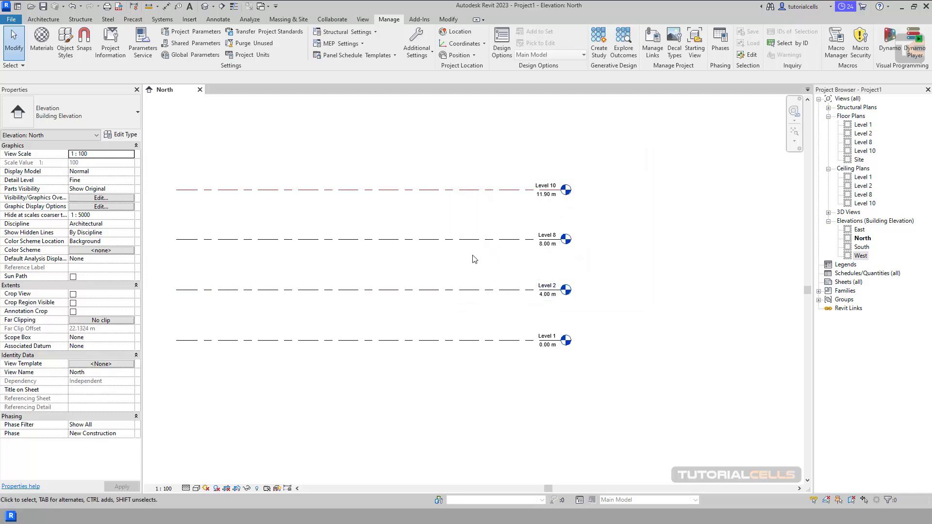
Duplicate Level 10's 8mm Head 2 type as a new level type named 8mm Head 3
click(474, 188)
click(120, 134)
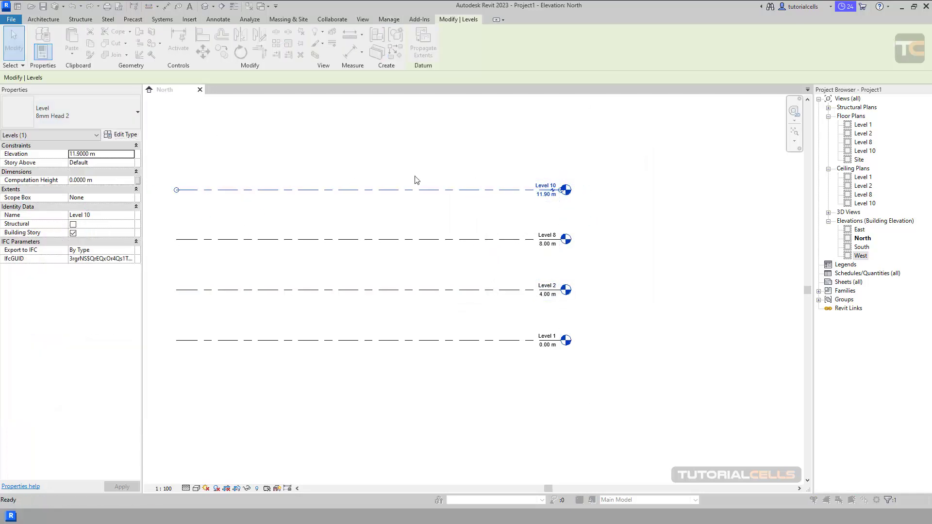
click(750, 156)
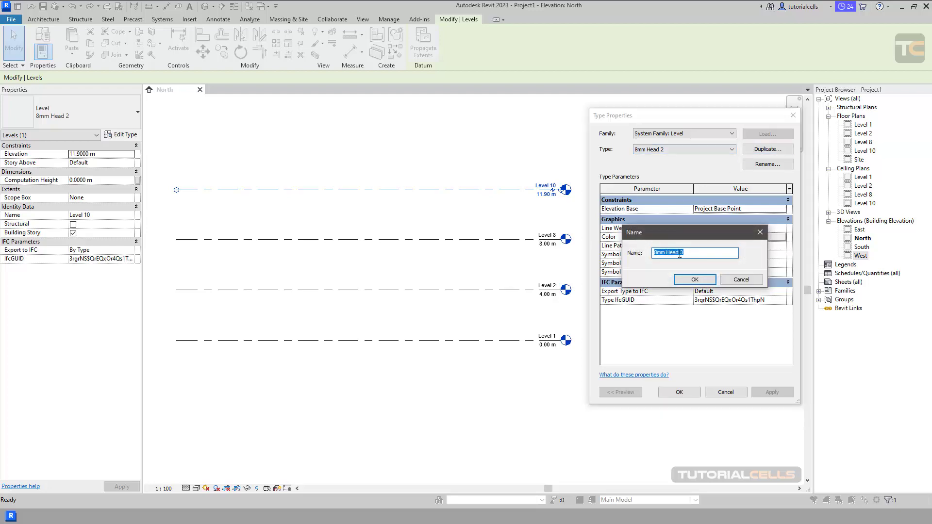
click(692, 281)
Set the 8mm Head 3 level type's color to Green and its line pattern to Dash dot
click(708, 240)
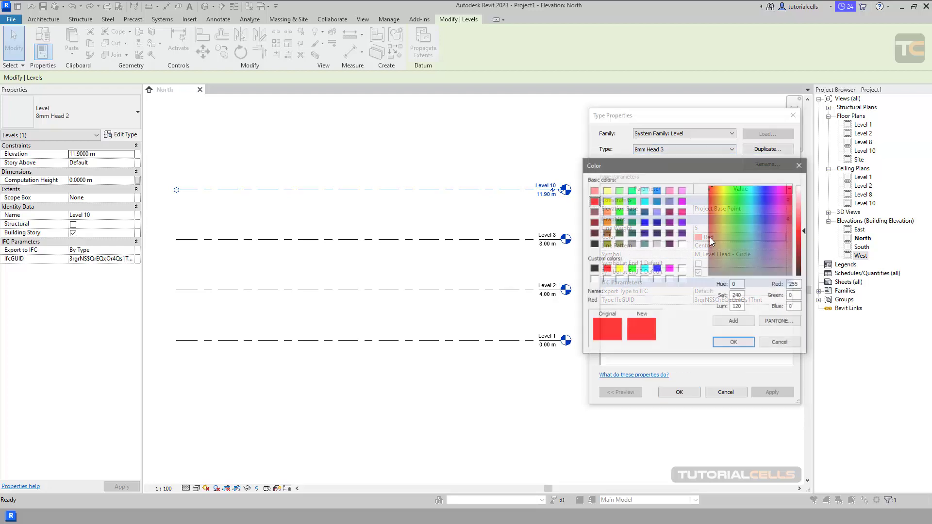
click(618, 210)
click(733, 343)
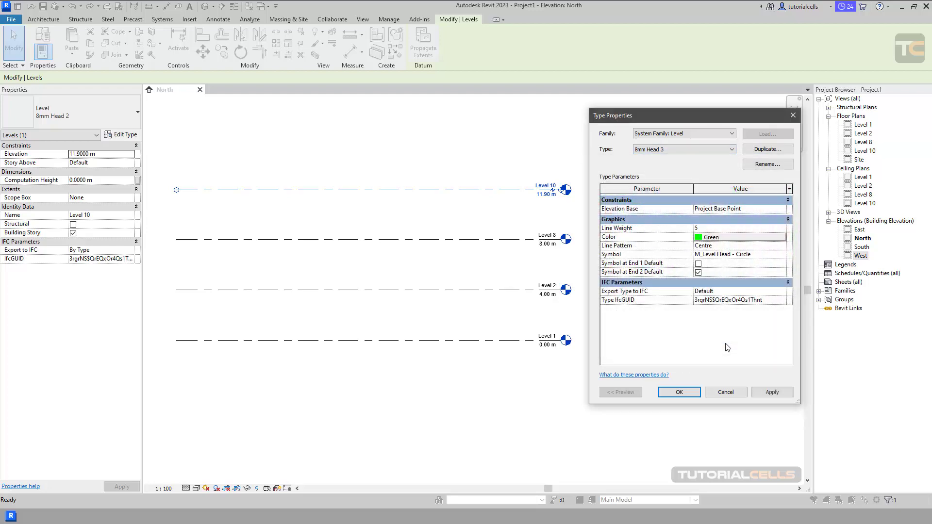
click(783, 246)
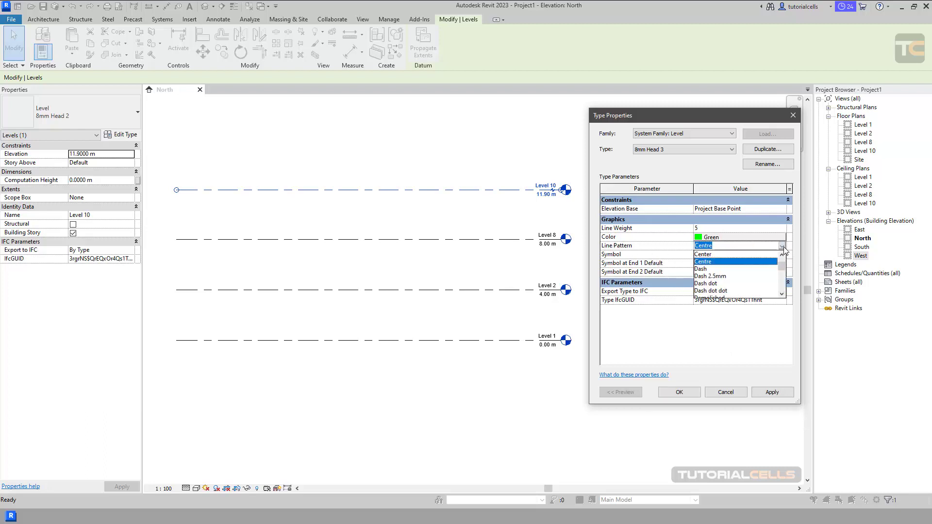
click(714, 284)
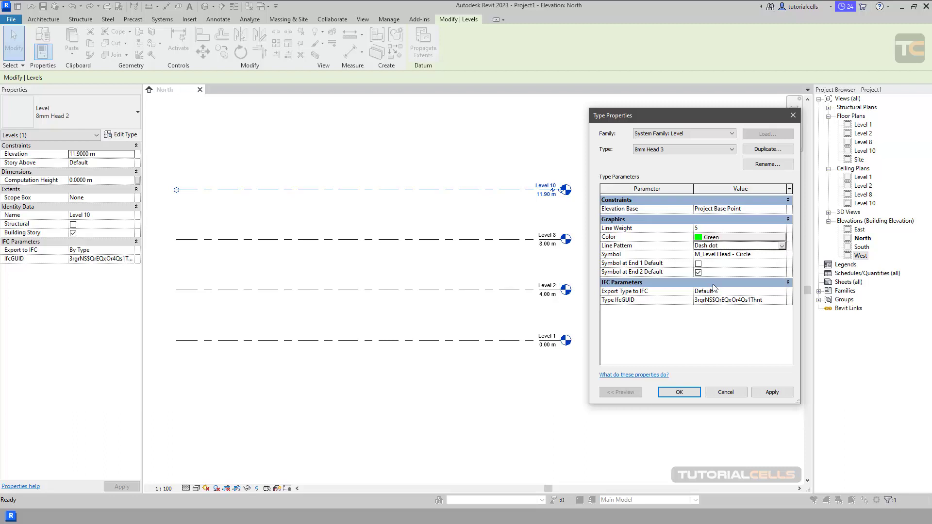
click(772, 393)
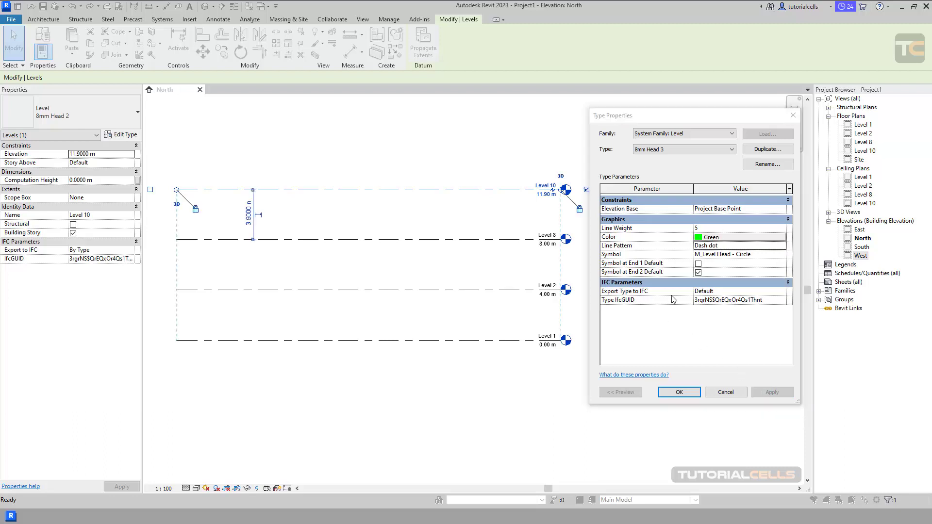
Give 8mm Head 3 the M_Level Head - No Bubble symbol, enable Symbol at End 1 Default, and apply the type to Level 10
click(721, 256)
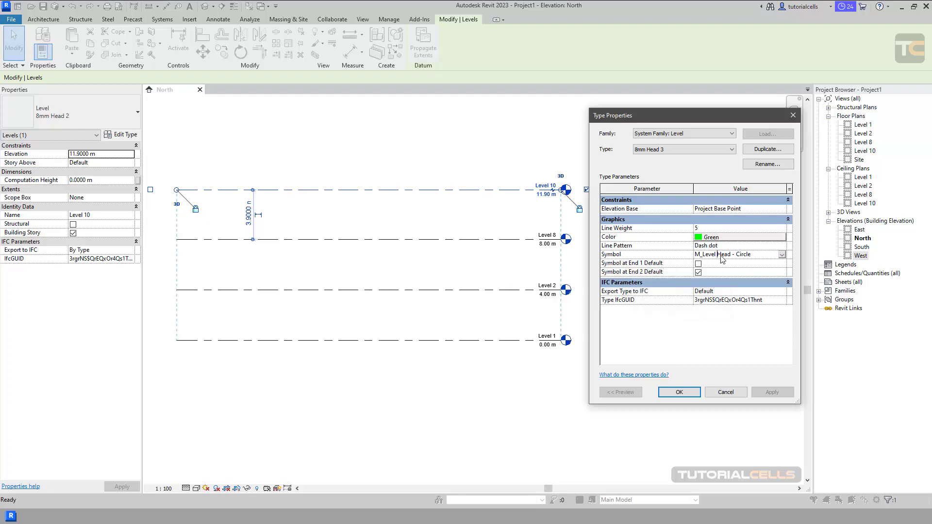
click(781, 255)
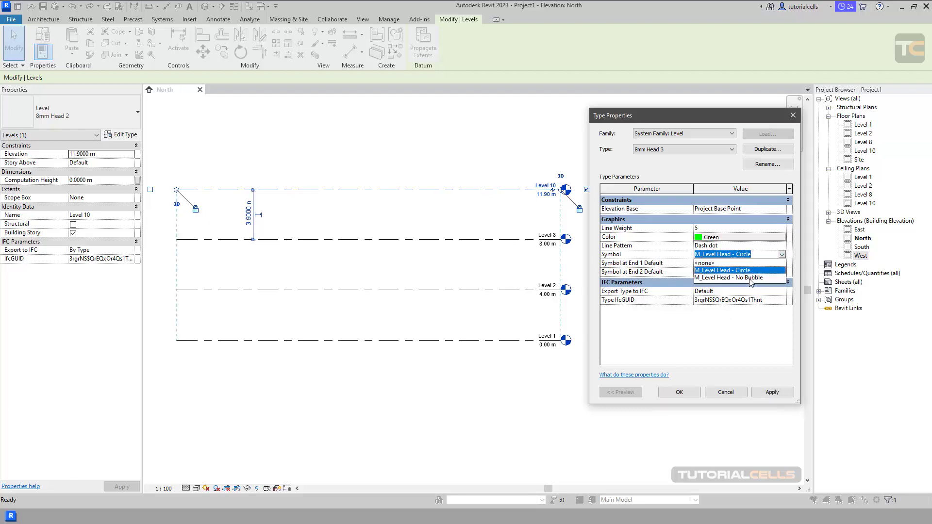
click(750, 278)
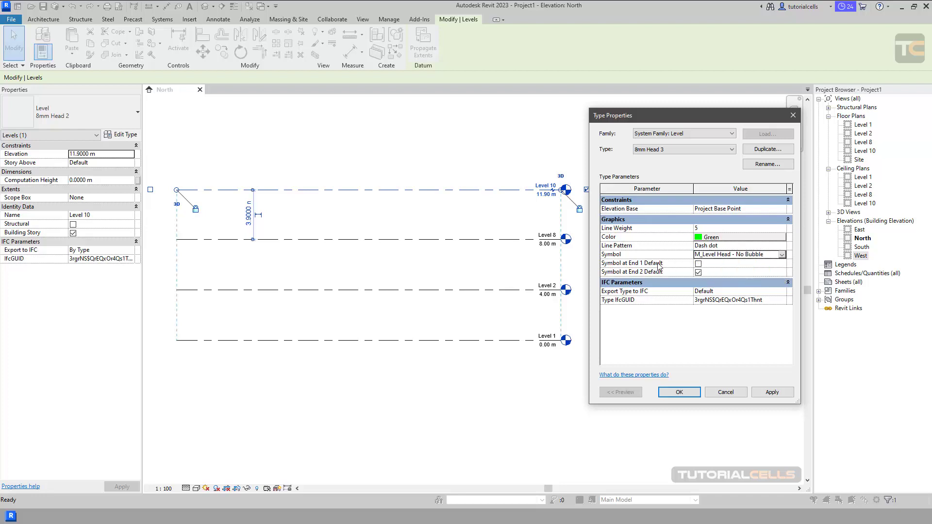
click(698, 264)
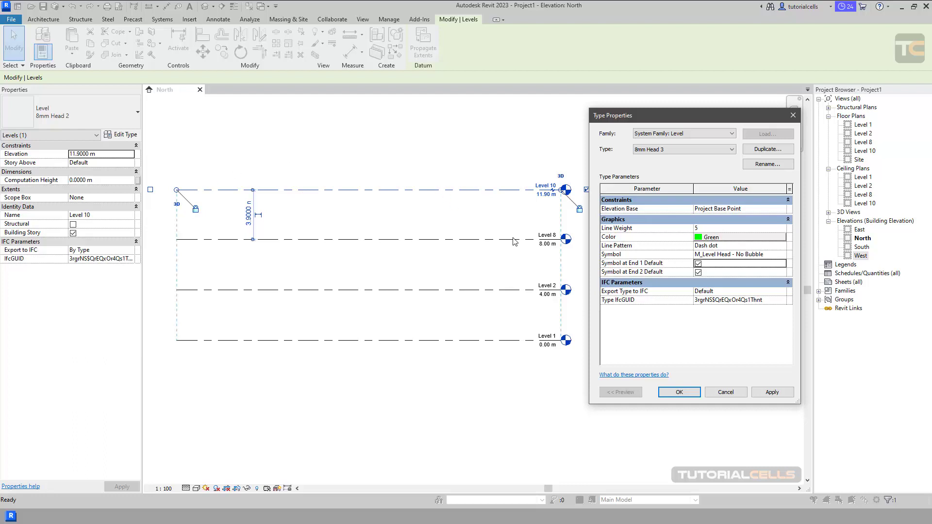
click(694, 392)
click(654, 310)
middle_drag(414, 220, 483, 203)
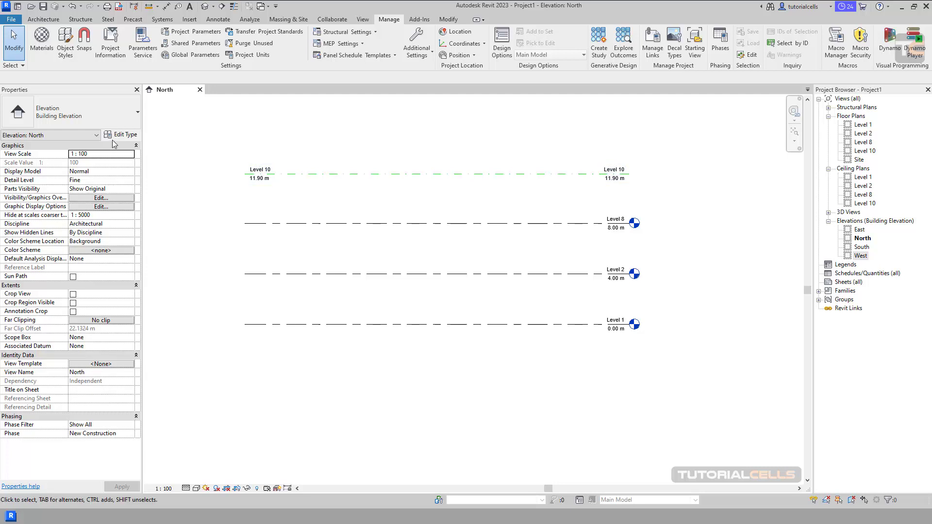
Switch Level 10 to the 8mm Head type and then to 8mm Head 2
click(281, 176)
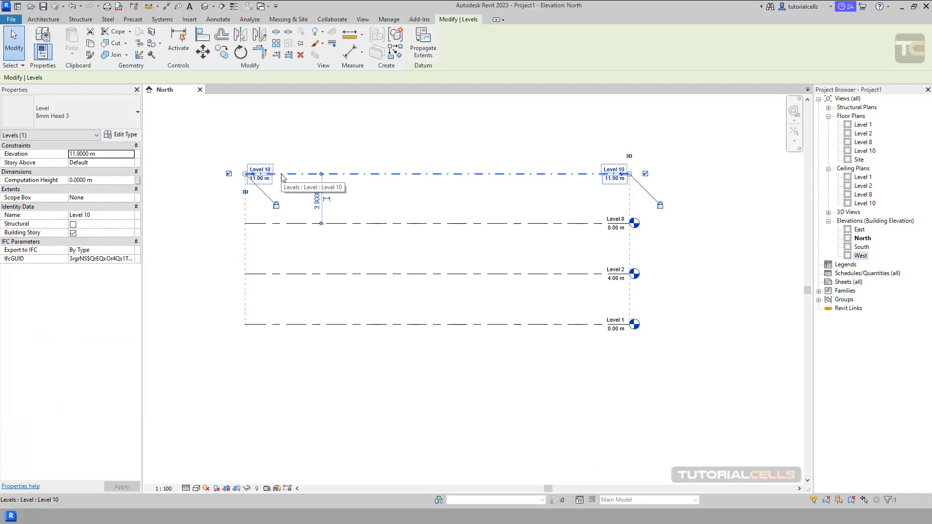
click(138, 114)
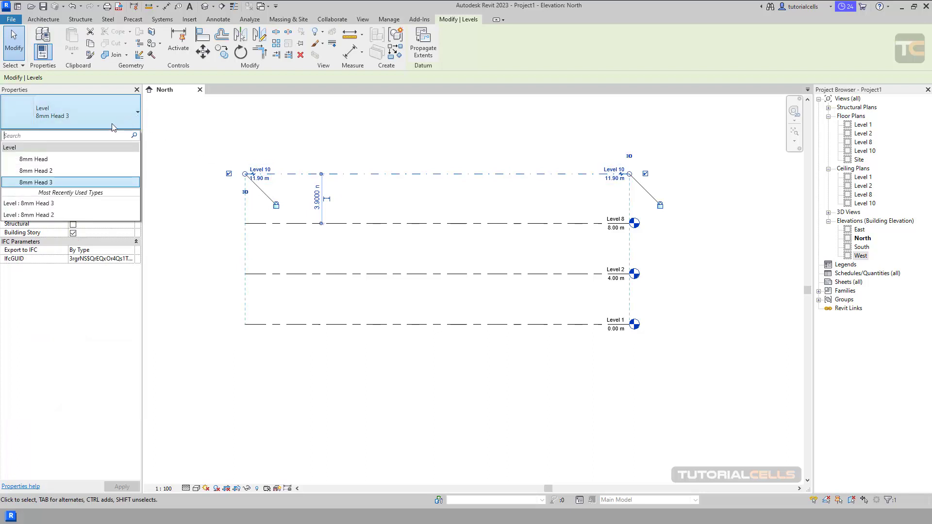
click(66, 159)
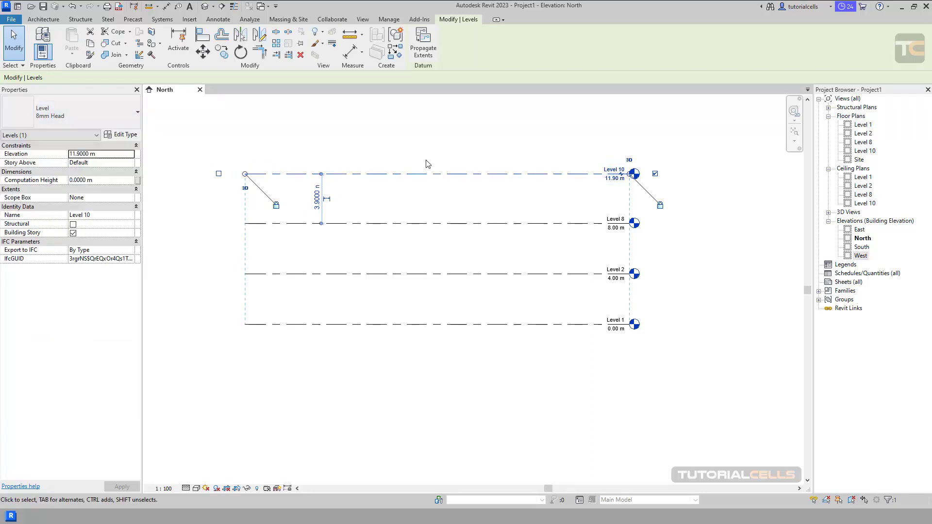
click(116, 115)
click(98, 167)
click(310, 146)
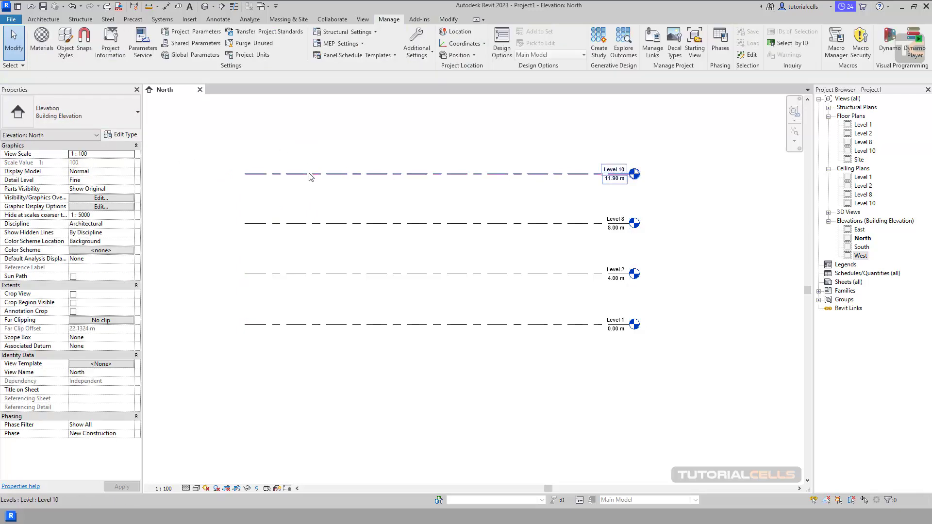
Change Level 10's type back to 8mm Head 3 and deselect the level
click(291, 171)
click(116, 115)
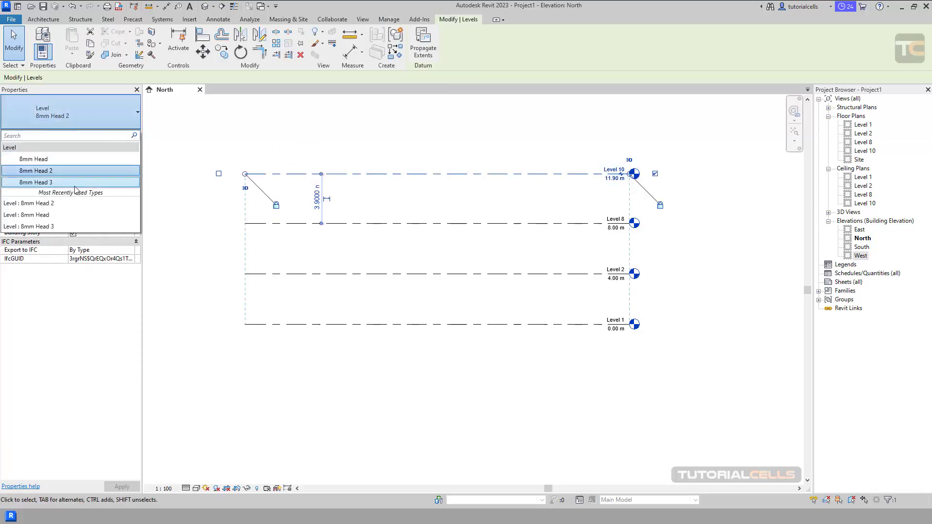
click(93, 175)
click(320, 141)
middle_drag(422, 157, 433, 164)
Examine the level types available for Level 10 and how its current type displays, without switching the type
click(305, 182)
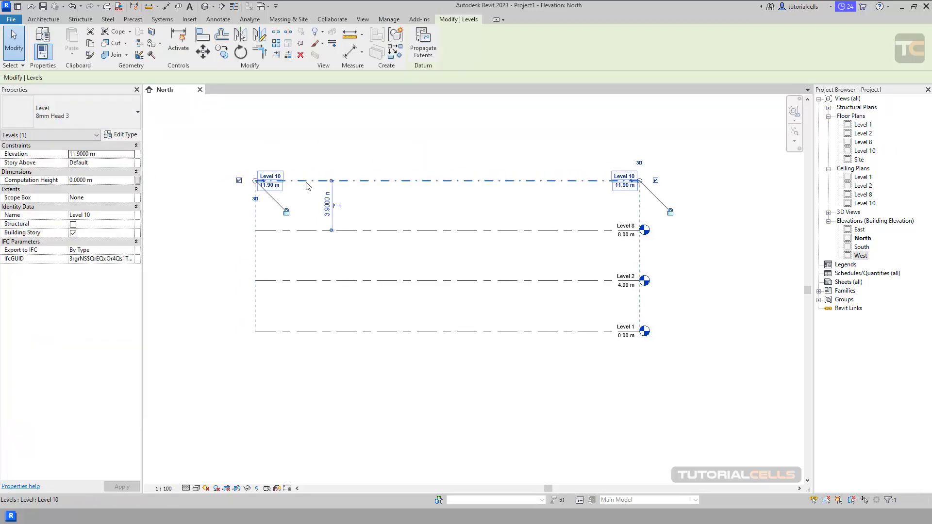
click(123, 107)
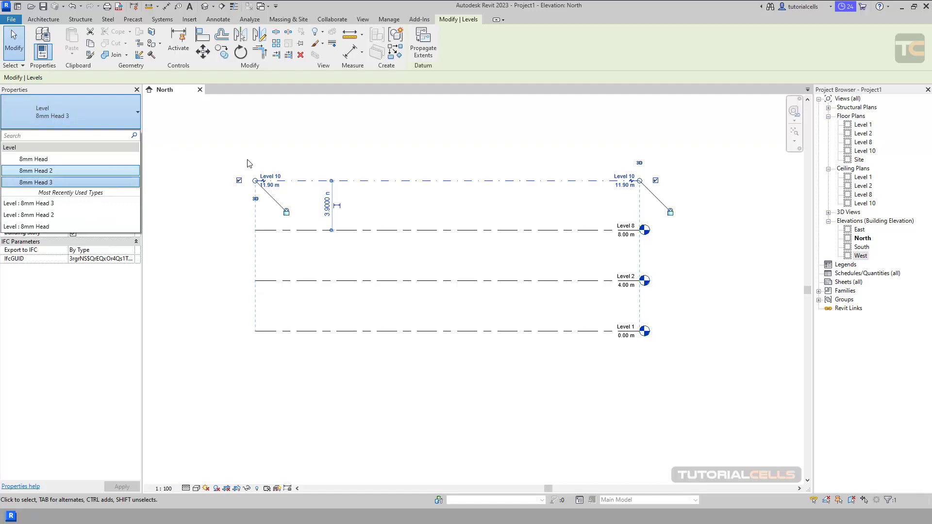
click(214, 162)
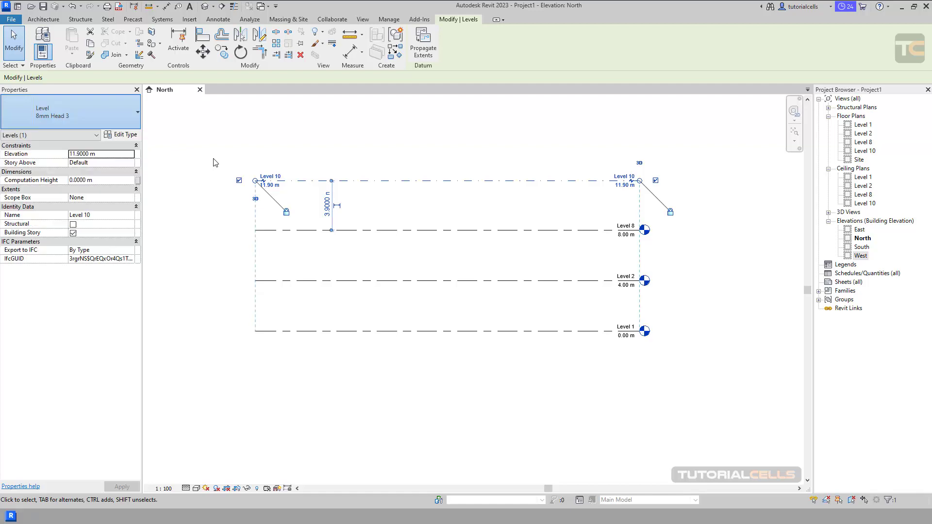
click(215, 162)
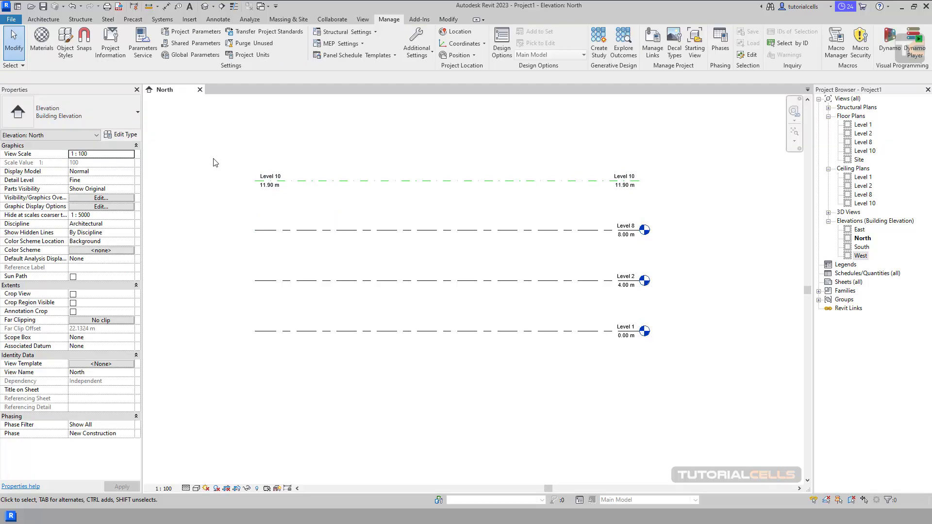
click(315, 181)
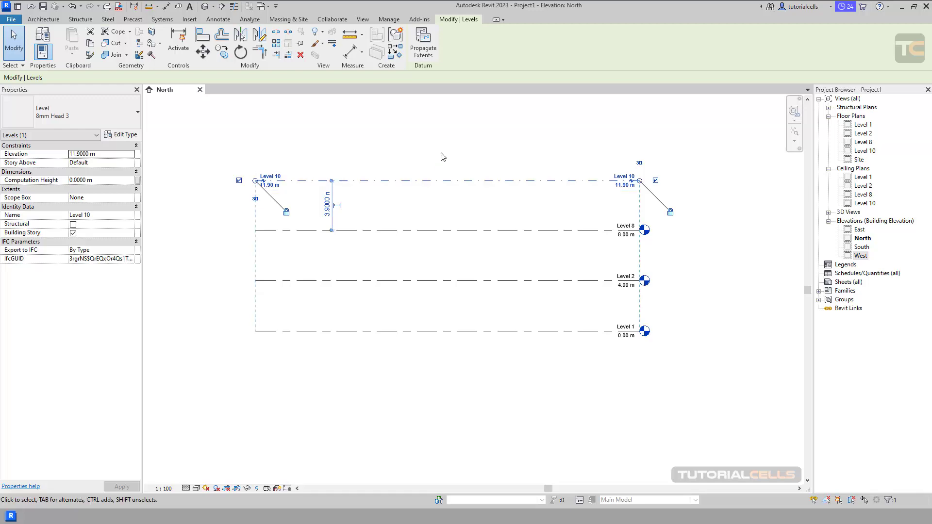
key(Escape)
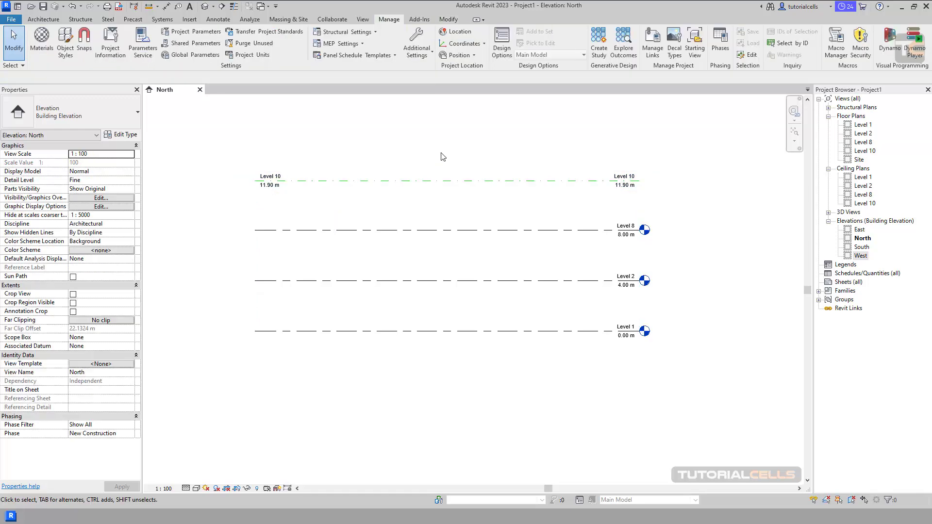
click(393, 180)
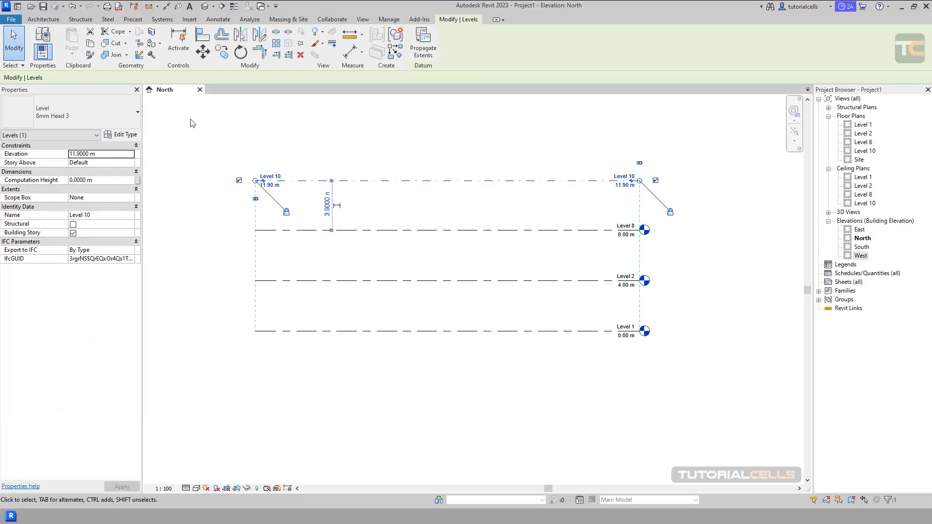
click(135, 116)
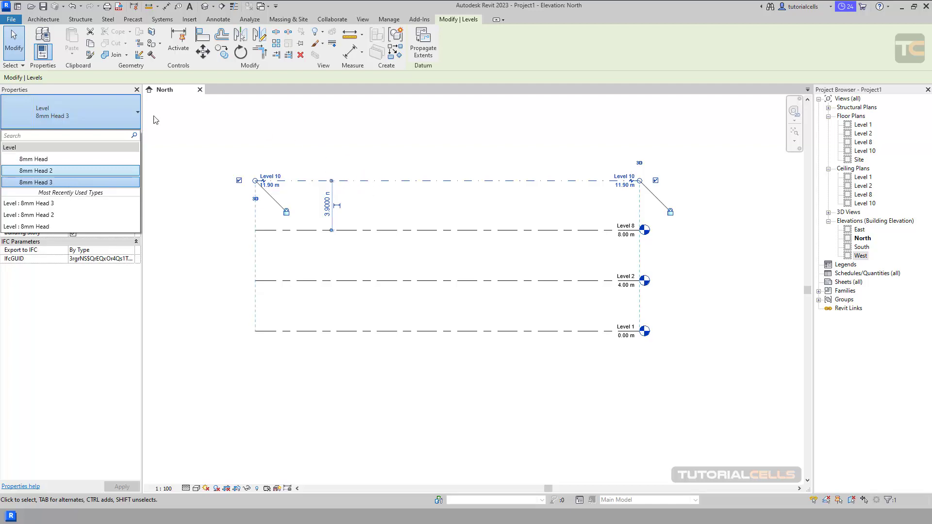
click(353, 156)
click(388, 152)
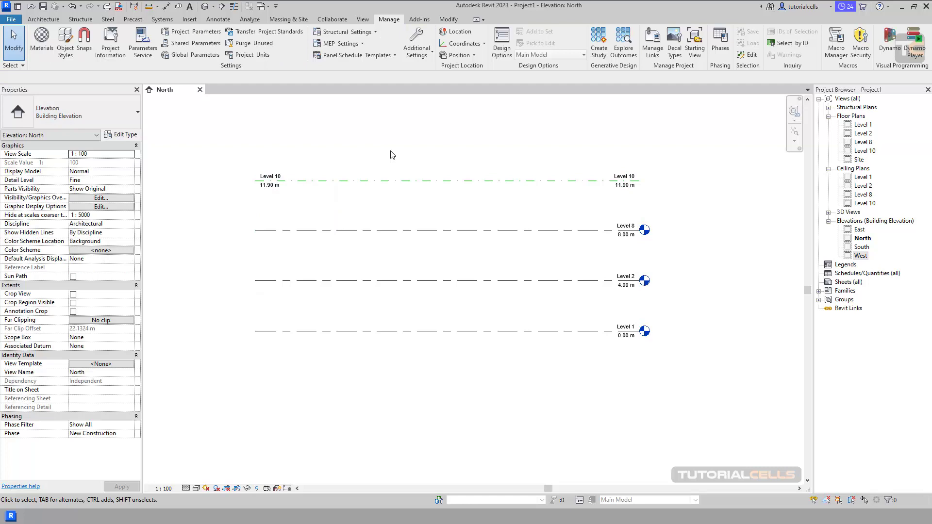
Delete Level 10 together with its associated floor and ceiling plan views
scroll(420, 159, down, 1)
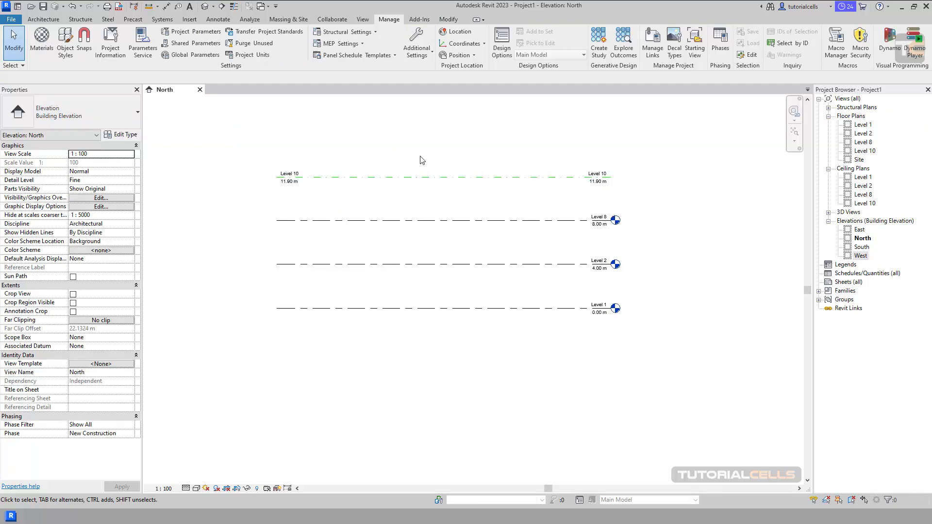
click(455, 177)
key(Delete)
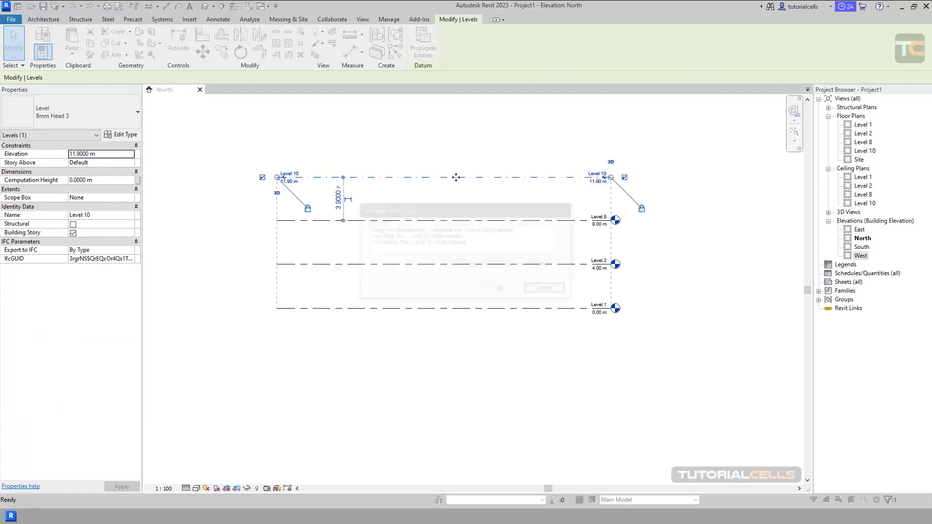
click(505, 290)
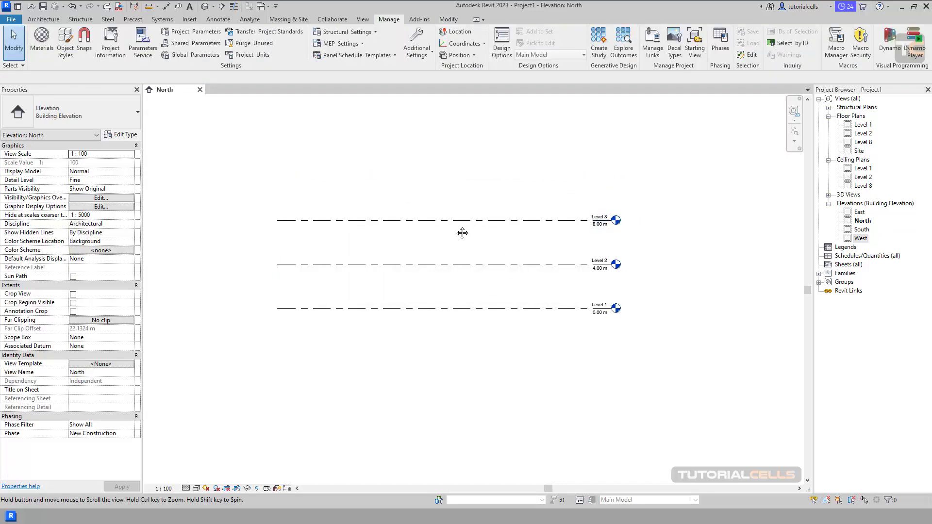
Open the Level 1 floor plan as the working view for placing grids
middle_drag(458, 230, 495, 239)
scroll(548, 273, up, 1)
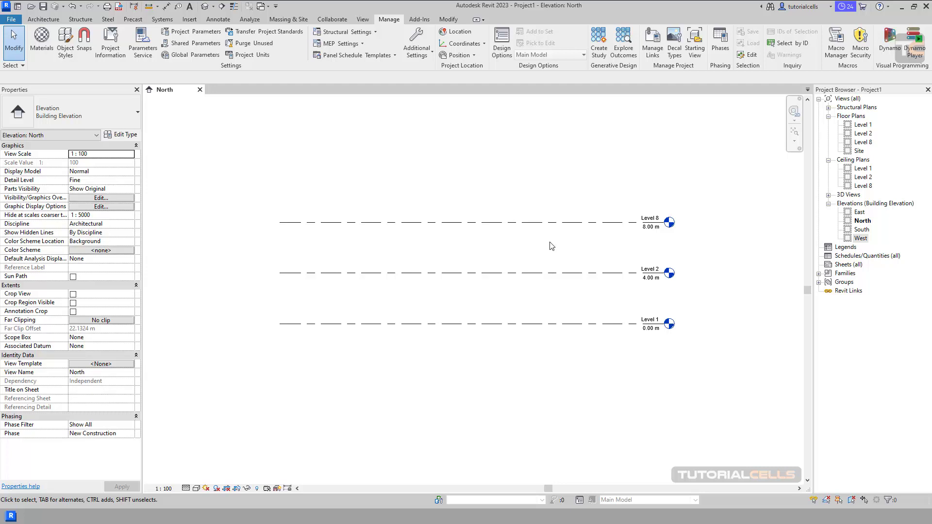
click(43, 19)
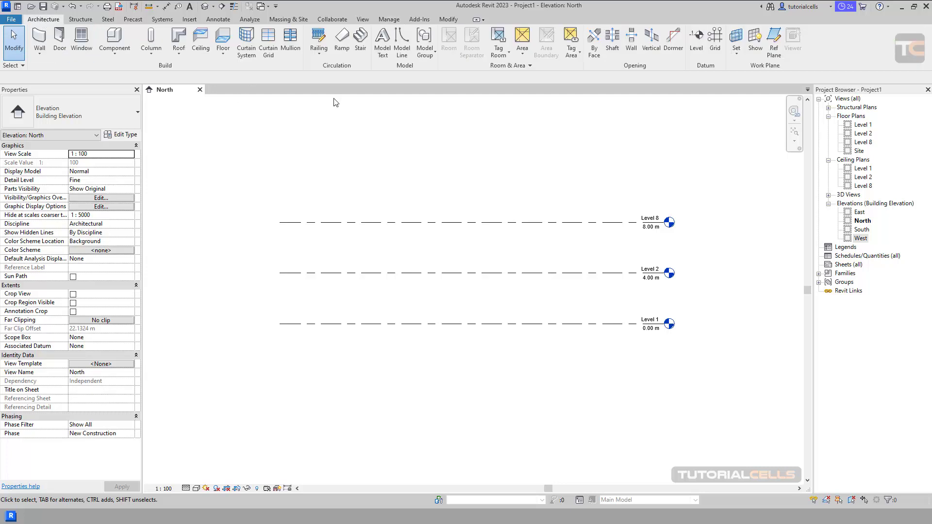
click(715, 46)
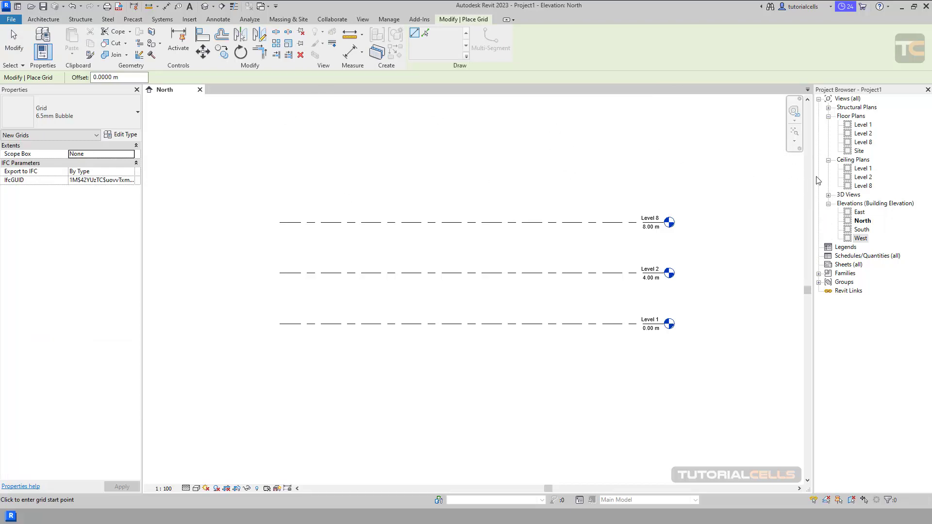
double_click(858, 125)
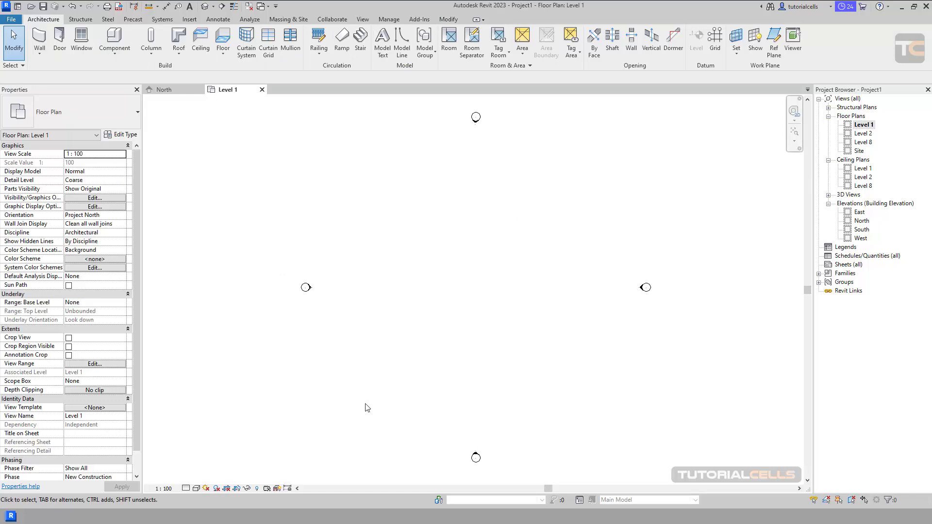
Draw a slanted grid line in the upper part of the Level 1 plan and set its angle to 45°
click(714, 41)
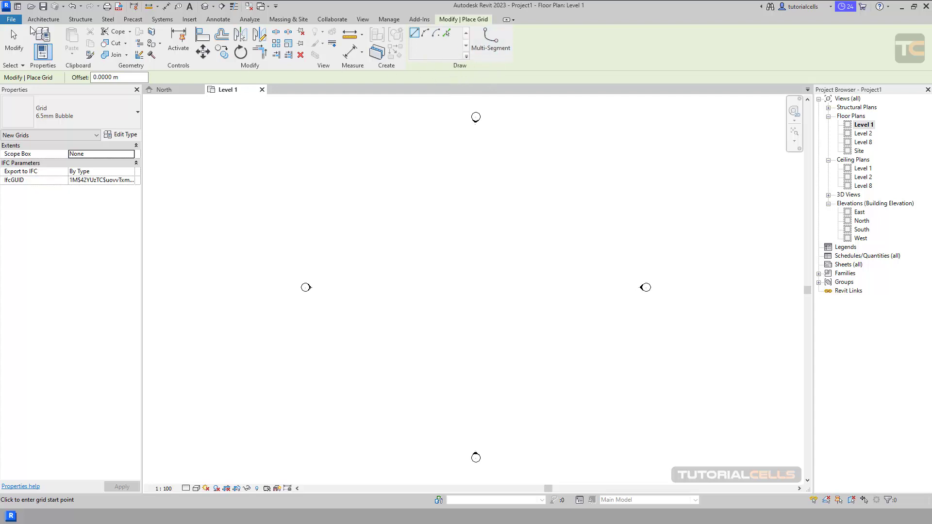
click(384, 195)
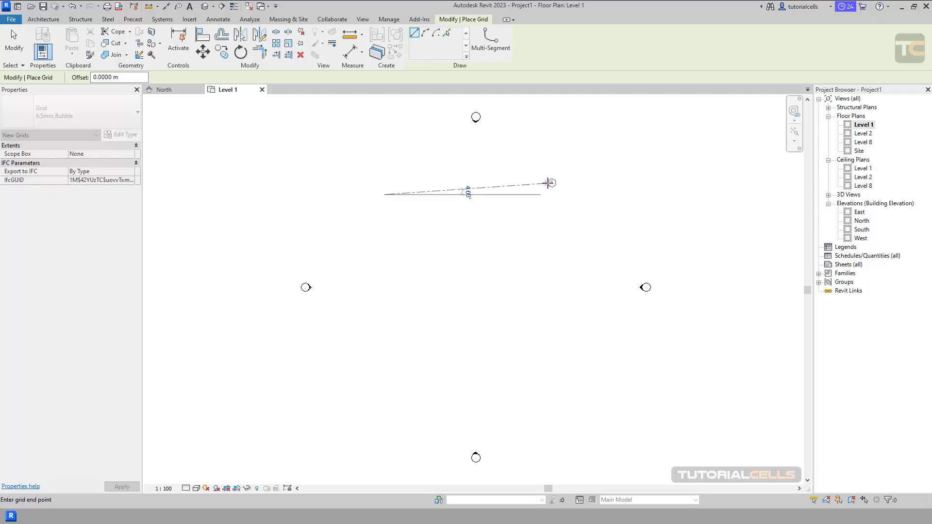
click(517, 163)
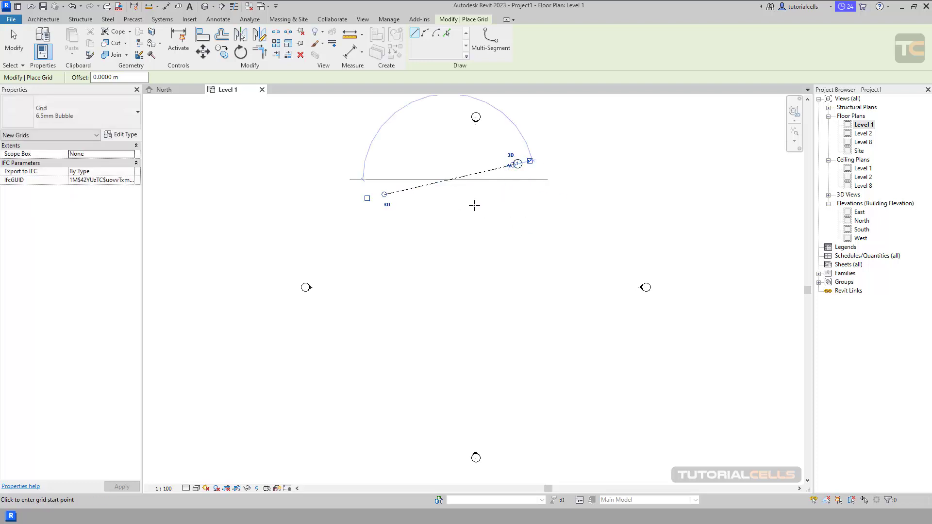
middle_drag(474, 205, 491, 256)
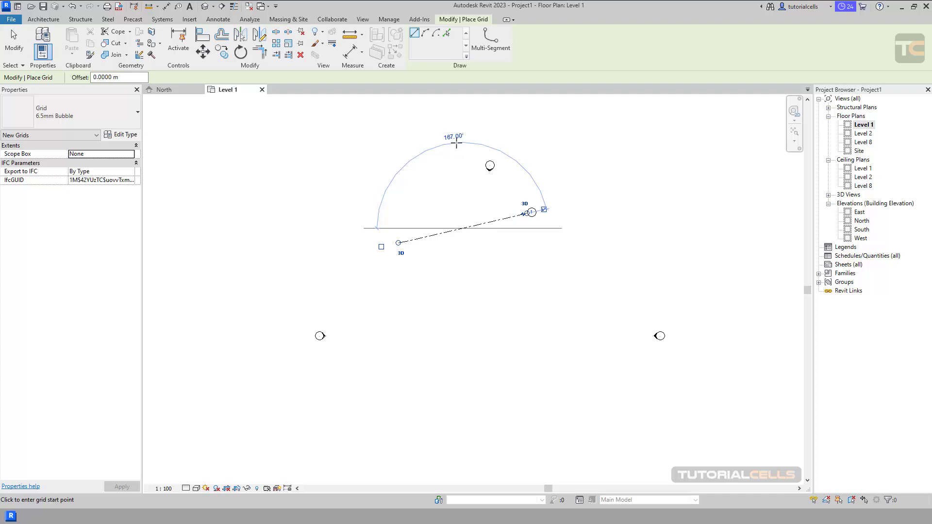
click(455, 137)
click(454, 138)
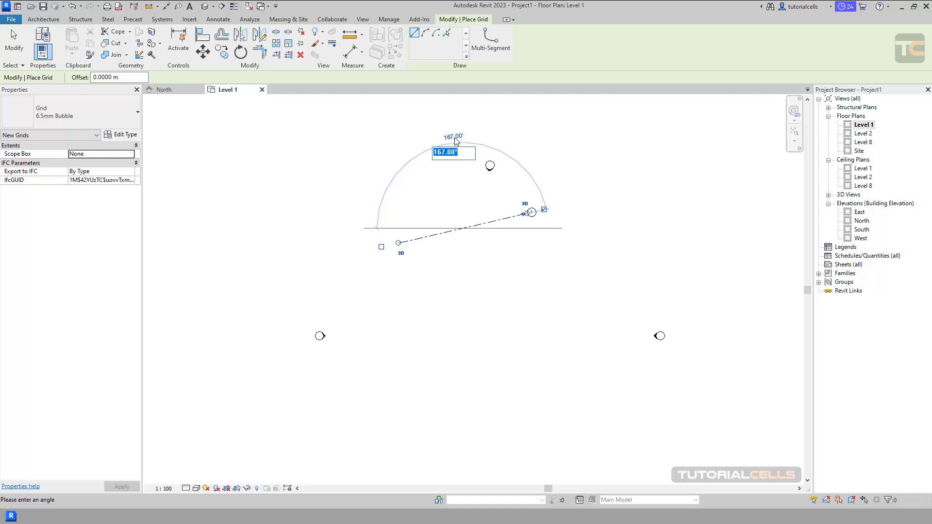
text(45)
key(Return)
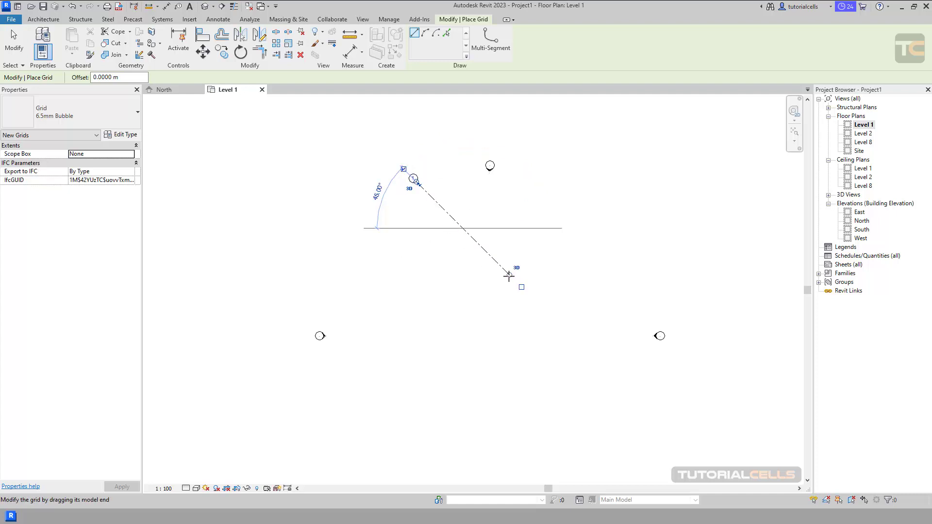
Adjust the length of the 45° grid line at both of its ends and delete the grid
drag(509, 275, 553, 299)
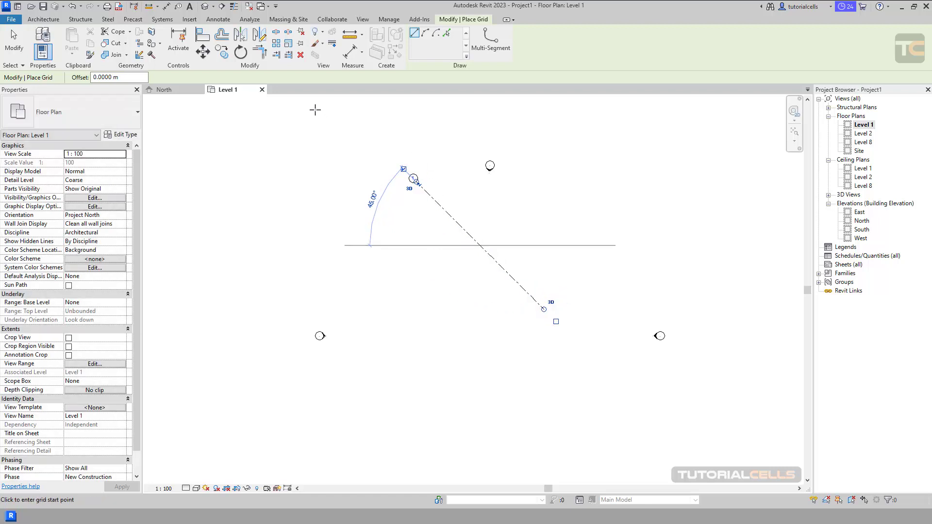
click(14, 43)
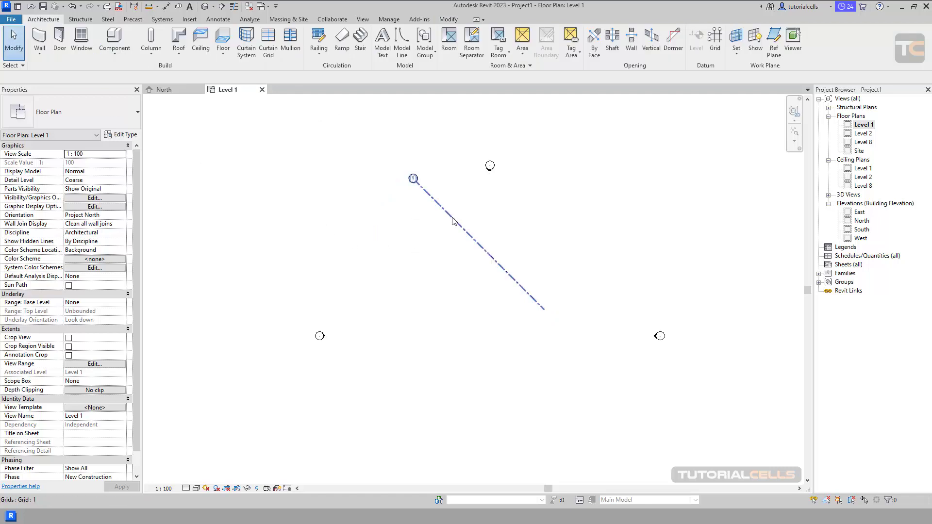
click(534, 299)
drag(544, 309, 515, 279)
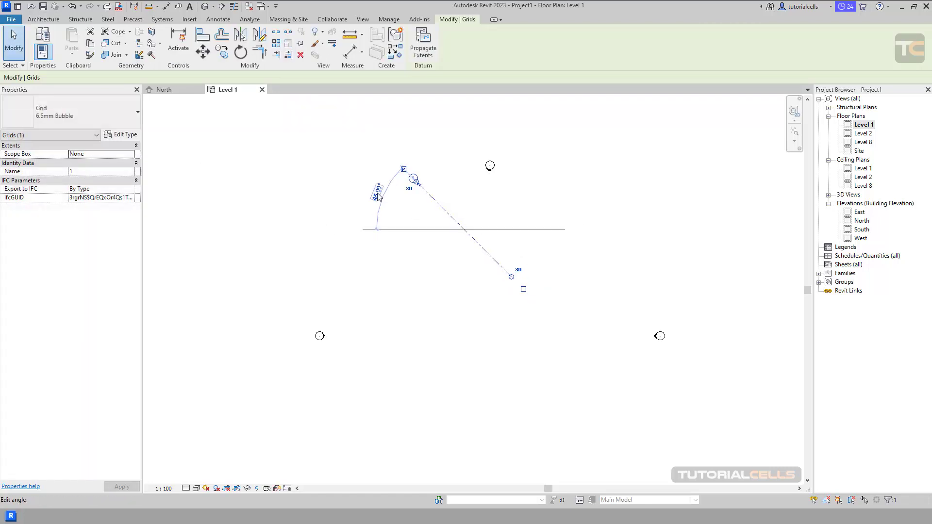
drag(416, 182, 376, 200)
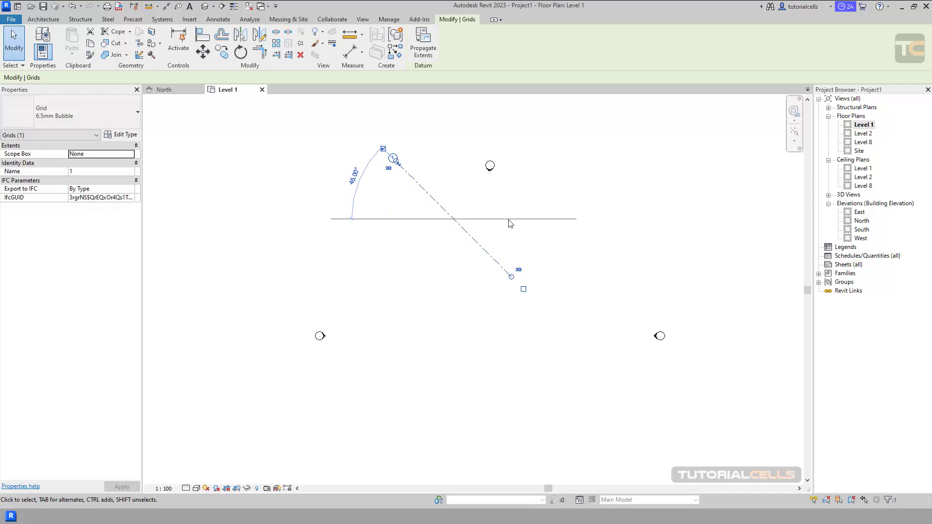
key(Delete)
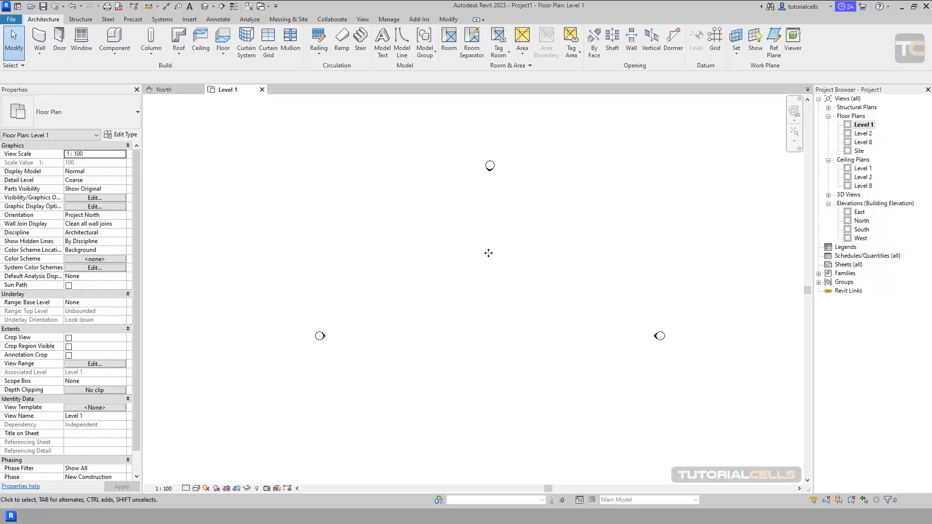
Draw three parallel horizontal grid lines from left to right, one below the other, spaced about 4.9 m and 7.07 m apart
click(714, 39)
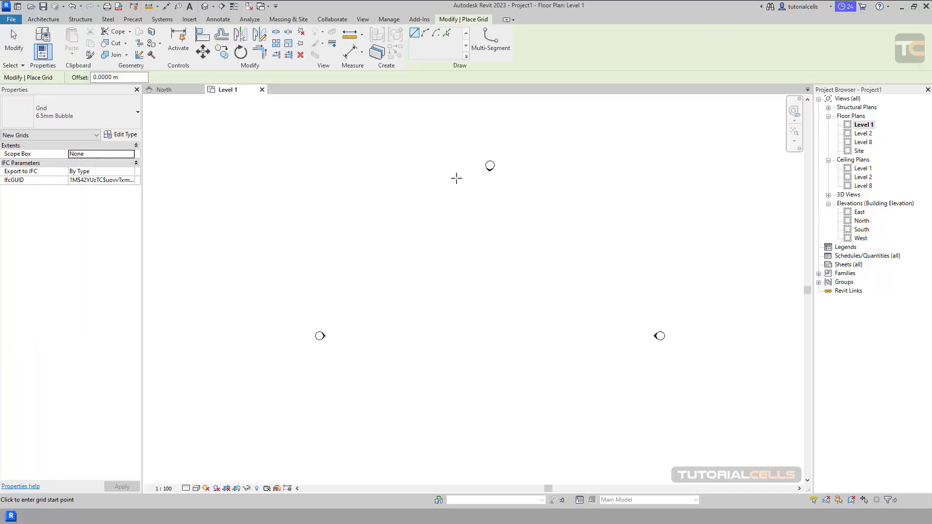
click(376, 234)
click(587, 234)
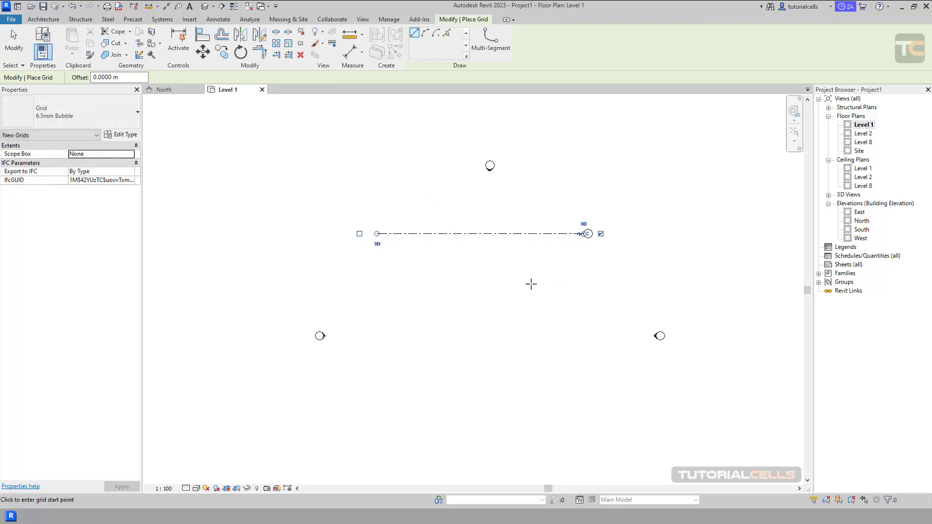
scroll(578, 237, up, 3)
scroll(553, 238, down, 3)
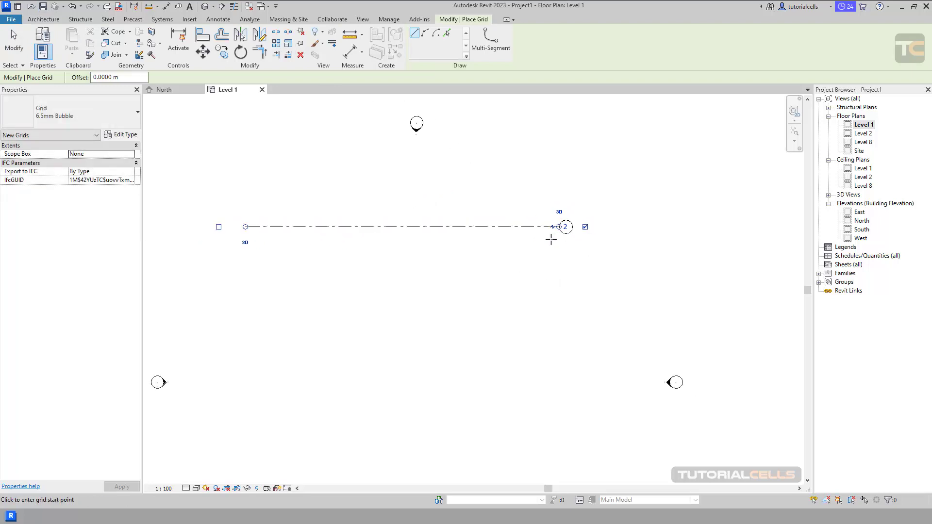
click(319, 268)
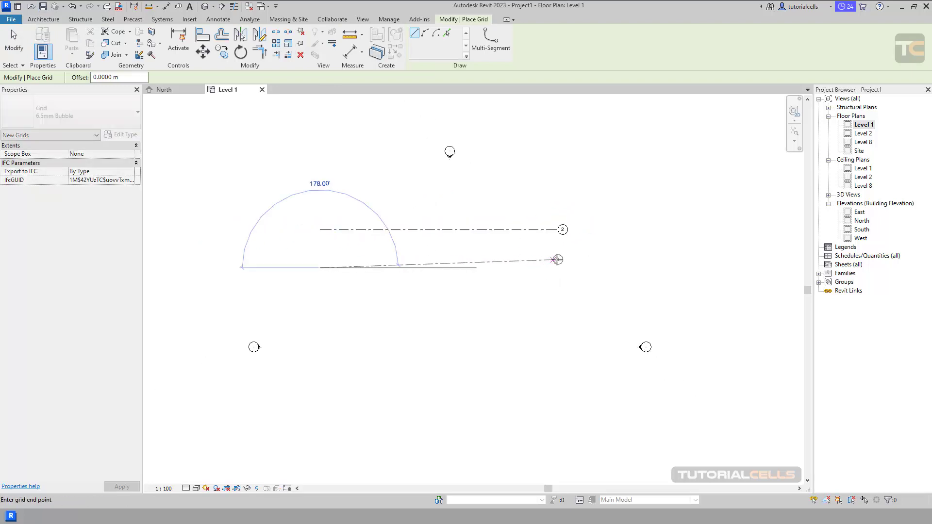
click(559, 267)
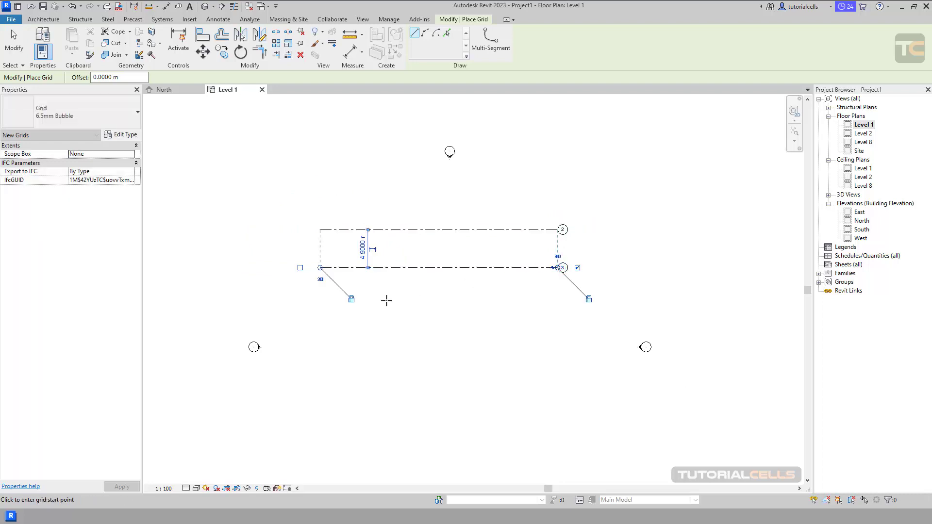
click(323, 322)
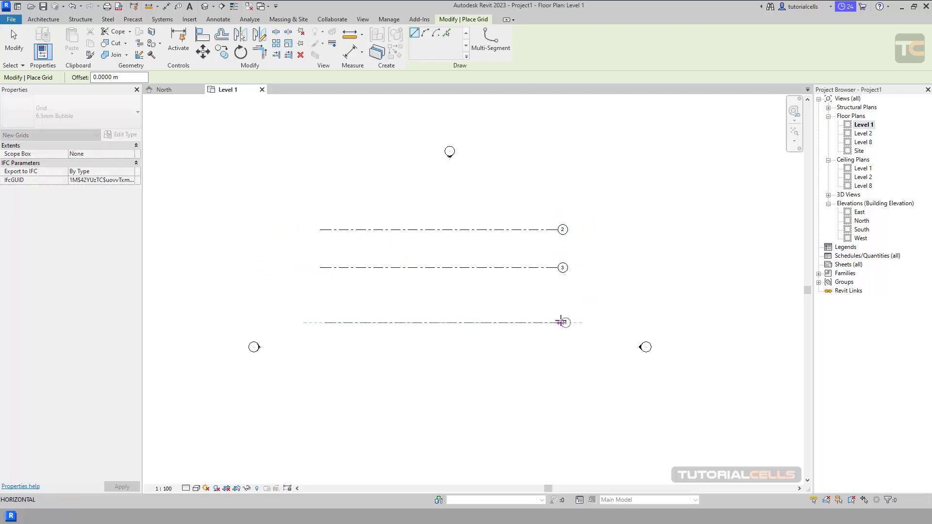
click(561, 322)
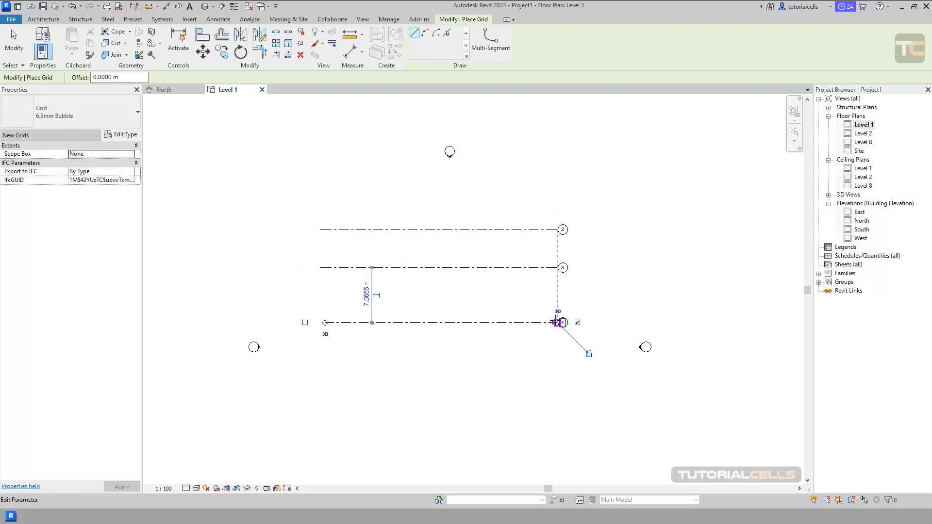
Draw a vertical grid line from top to bottom across the three horizontal grids and end the grid placement
click(496, 191)
click(495, 348)
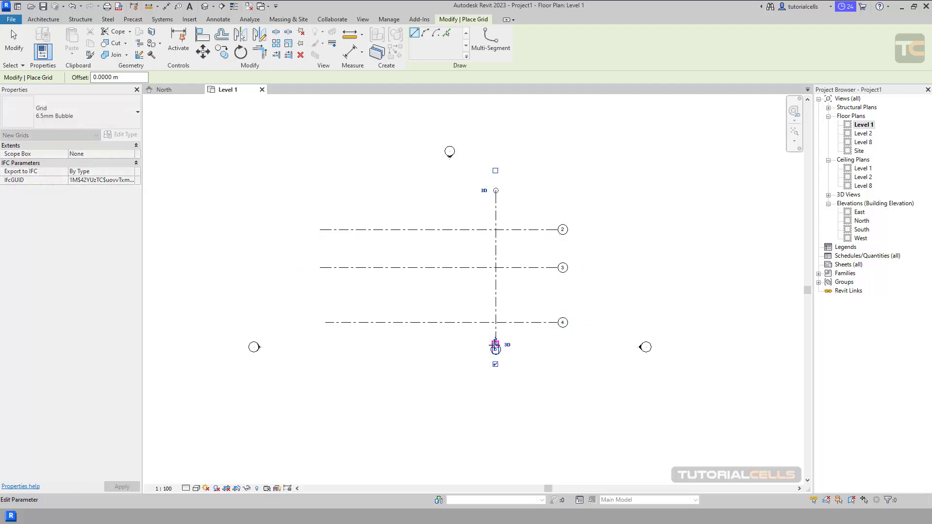
scroll(495, 350, up, 4)
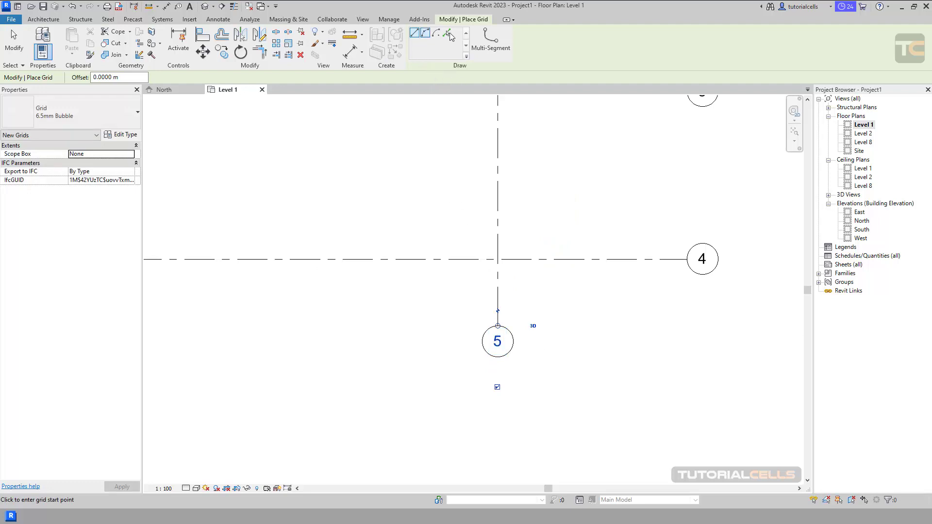
key(Escape)
key(Escape)
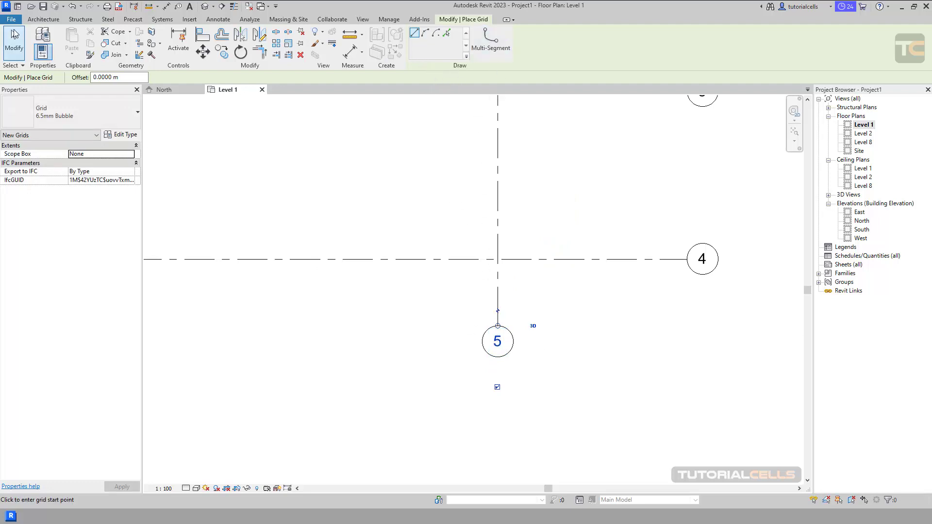
Rename the vertical grid line to a
click(486, 342)
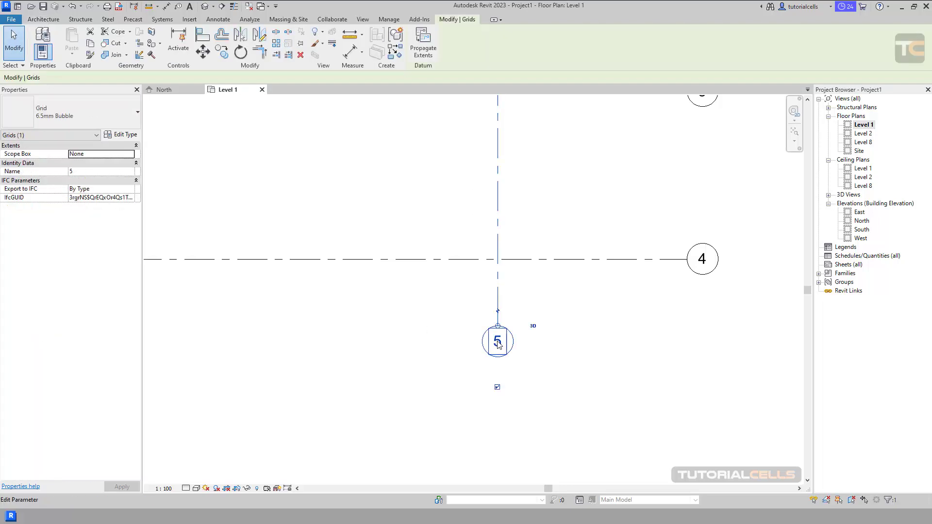
click(498, 341)
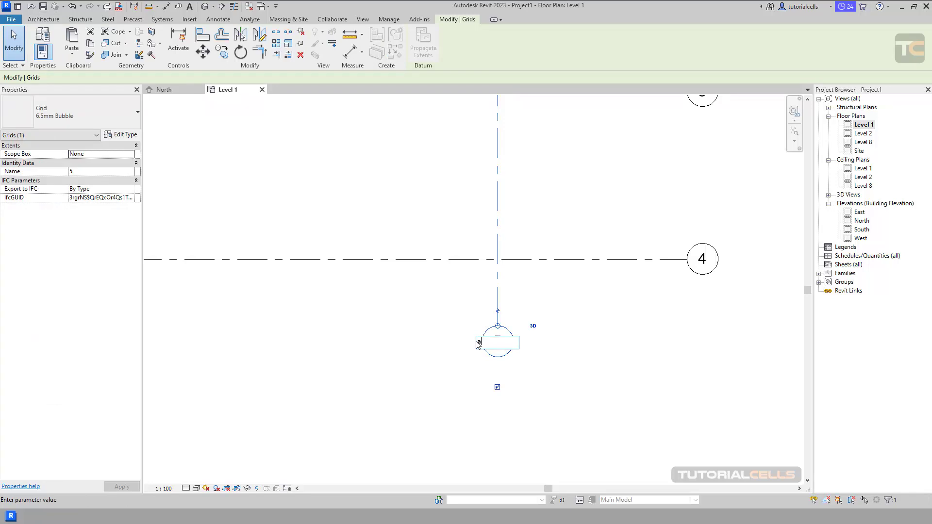
text(a)
key(Return)
Draw two vertical grid lines left of grid a, about 5.2 m apart, and a diagonal grid from intersection b-3 to intersection a-2
scroll(427, 322, down, 3)
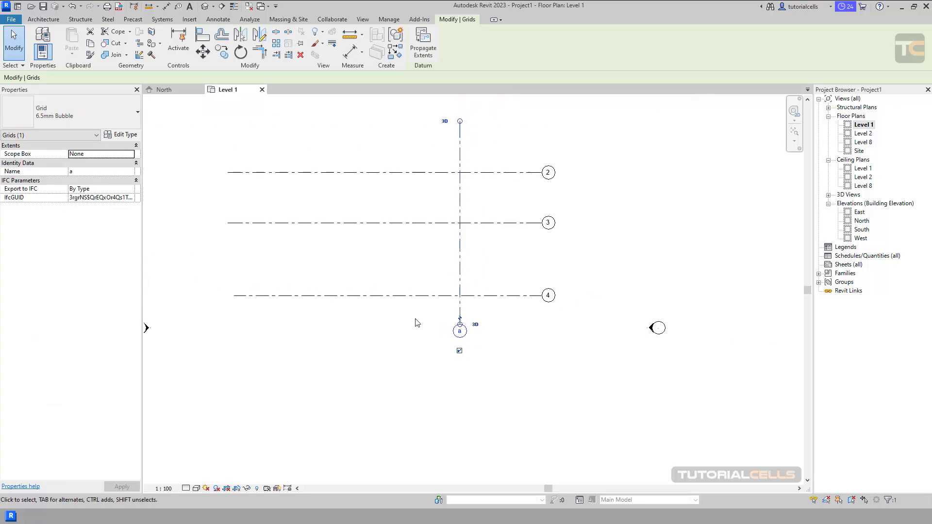
middle_drag(416, 323, 494, 351)
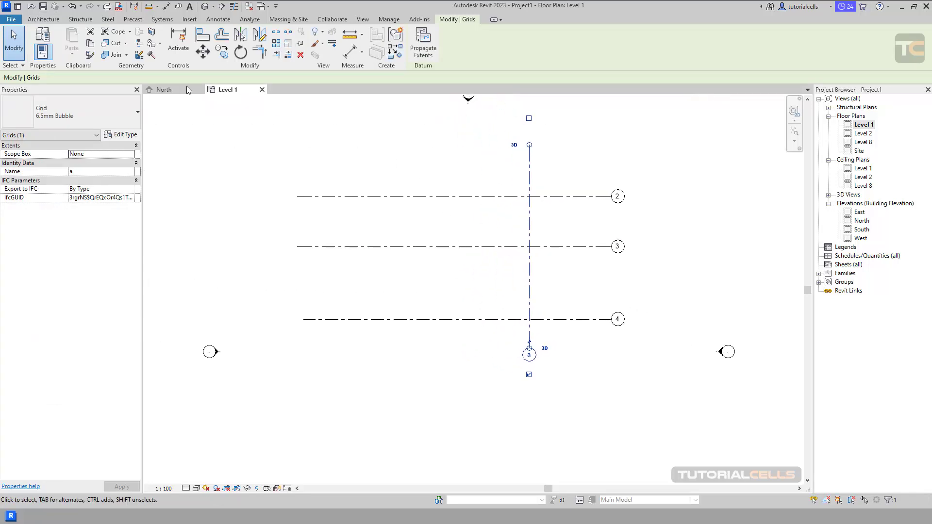
click(43, 19)
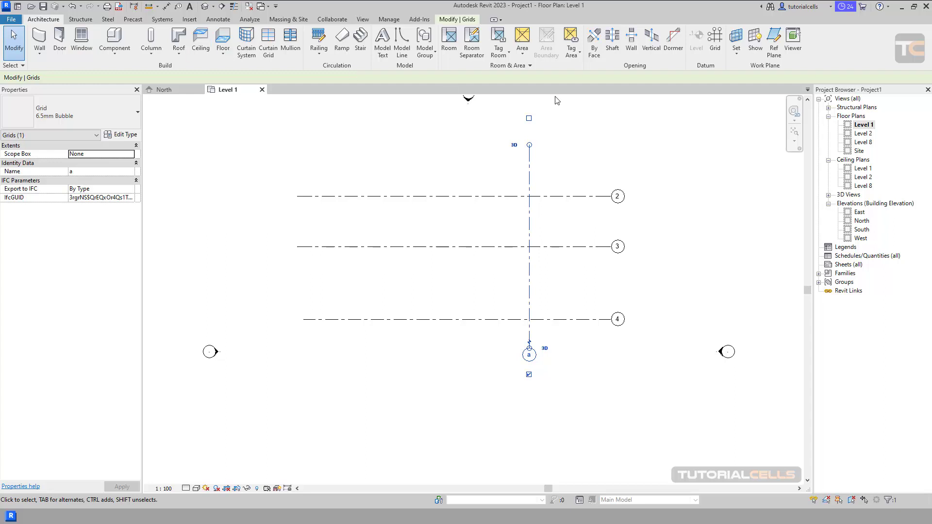
click(715, 50)
click(480, 356)
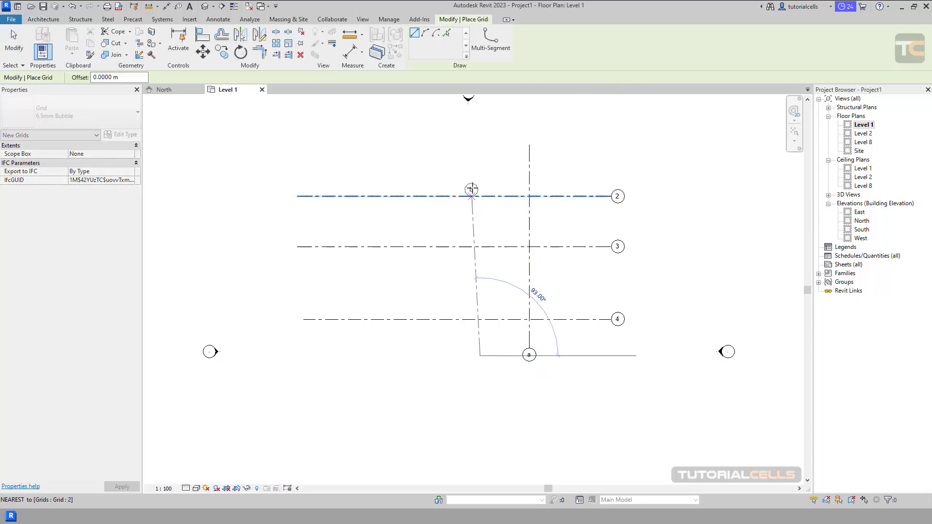
click(480, 144)
click(426, 136)
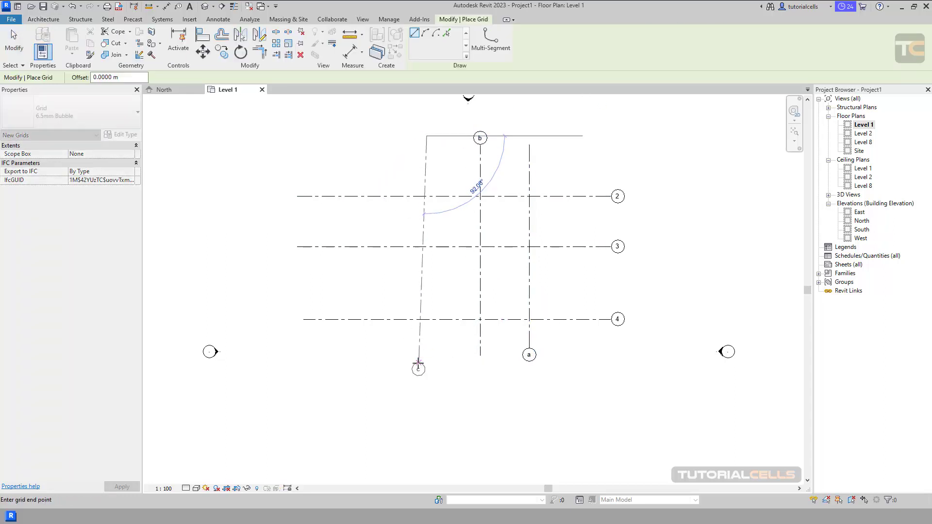
click(426, 356)
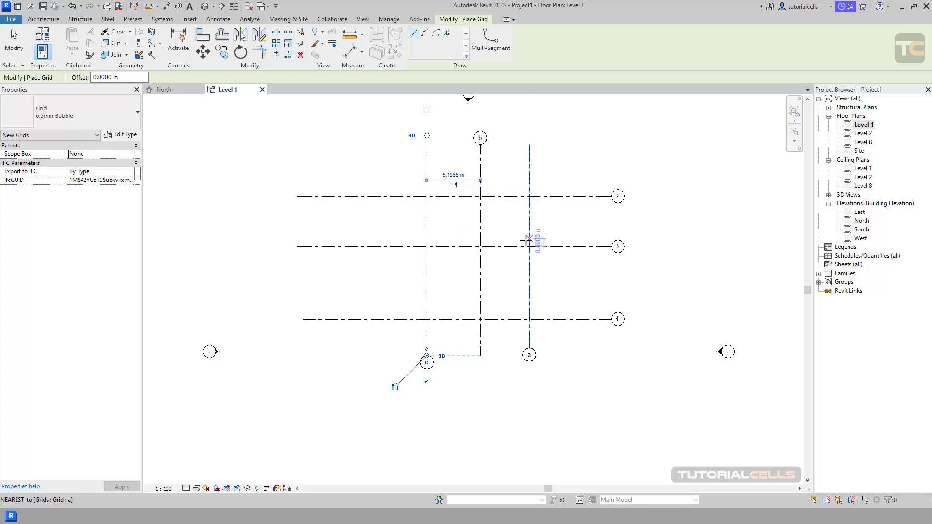
click(480, 246)
click(529, 196)
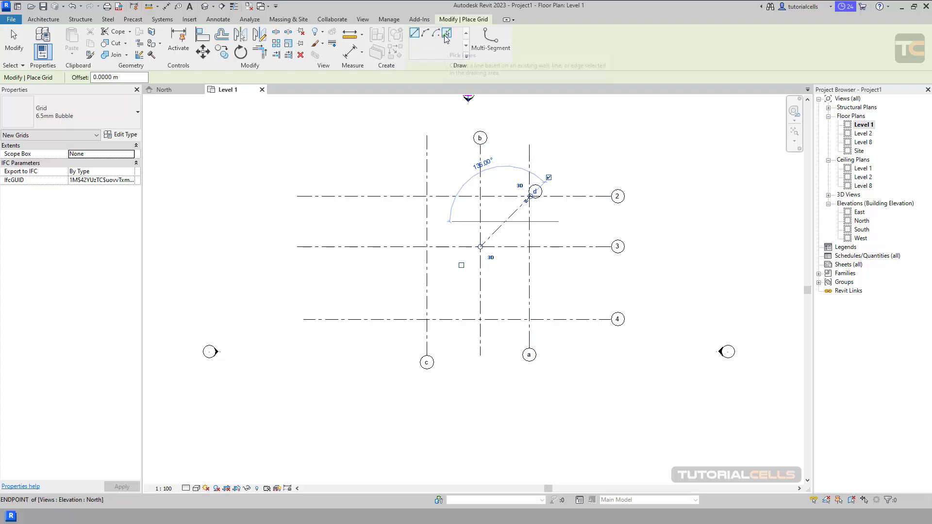
Draw a start-end-radius arc grid with a radius of about 4.75 m above the horizontal grids, left of grid c
click(43, 19)
click(34, 44)
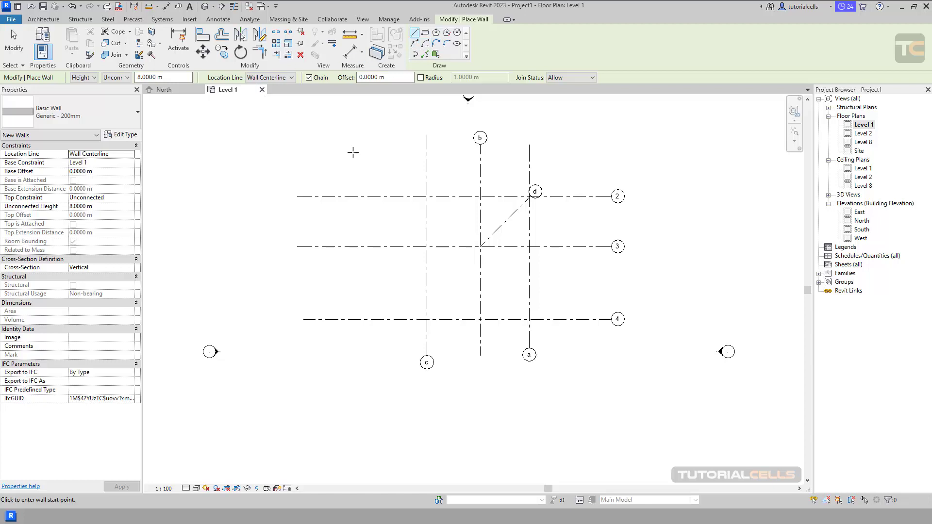
click(42, 19)
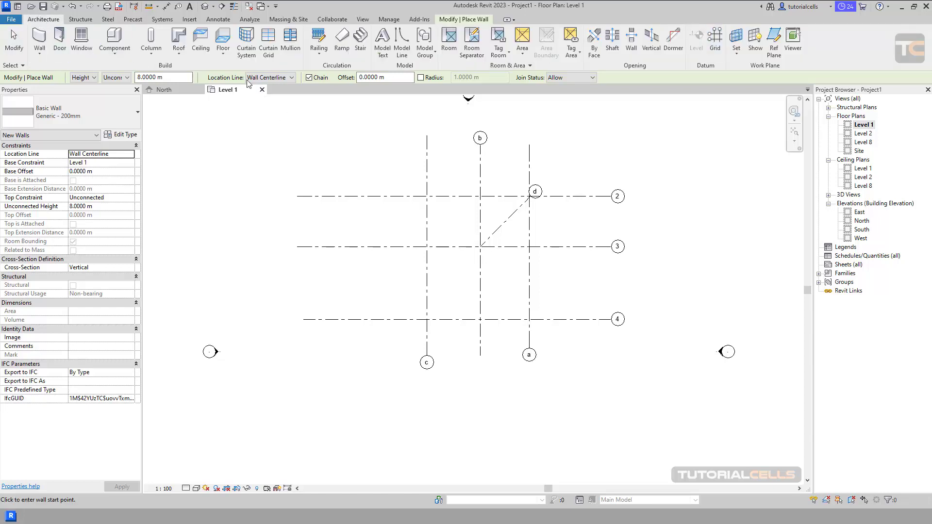
click(713, 41)
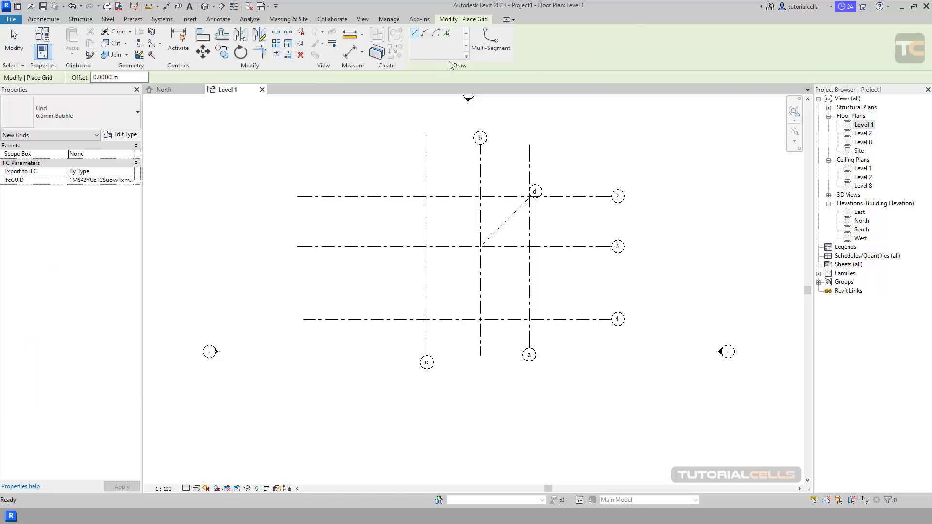
click(425, 35)
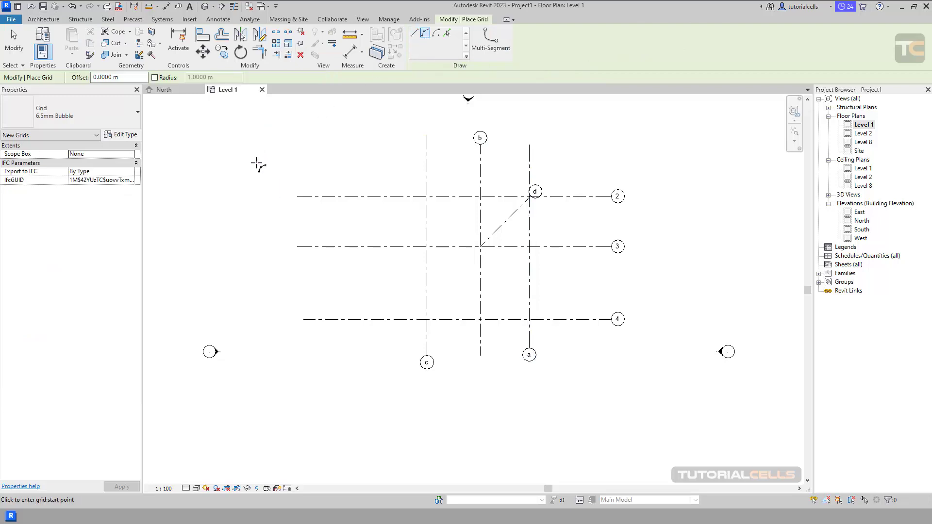
click(254, 165)
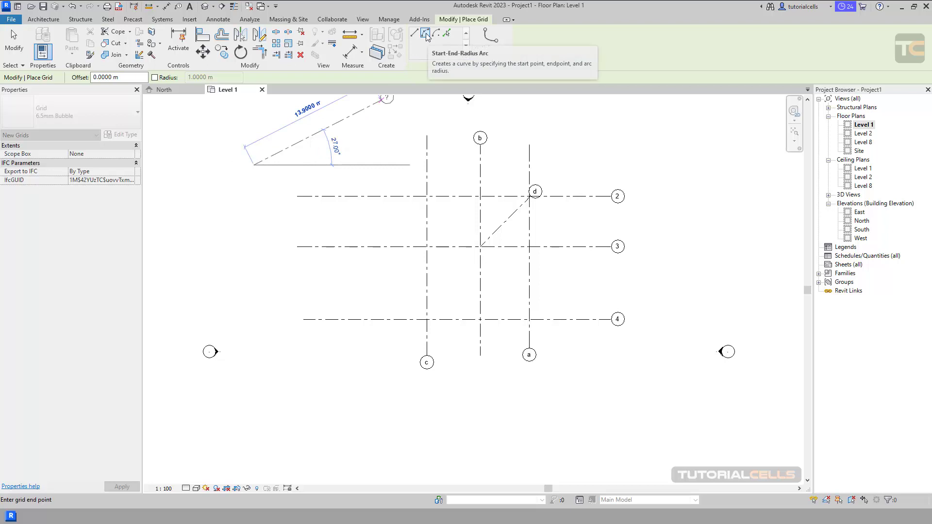
click(342, 158)
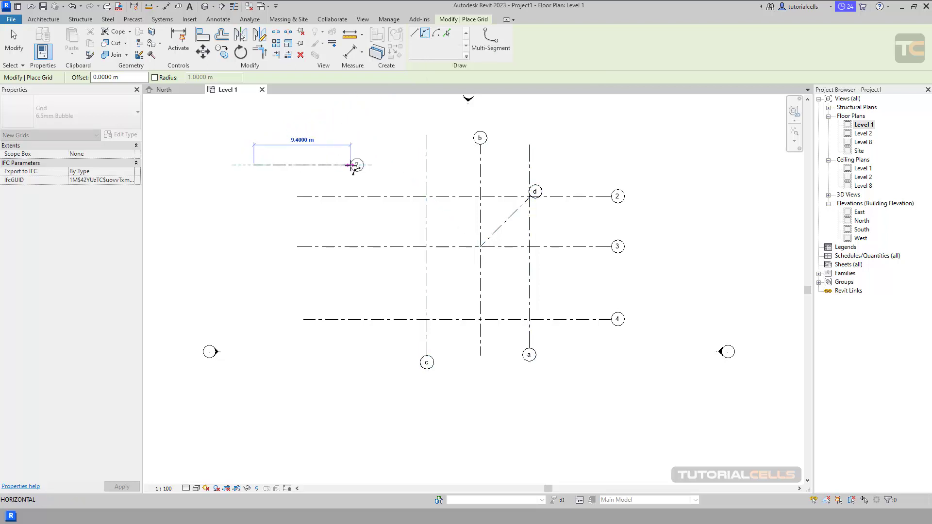
click(338, 131)
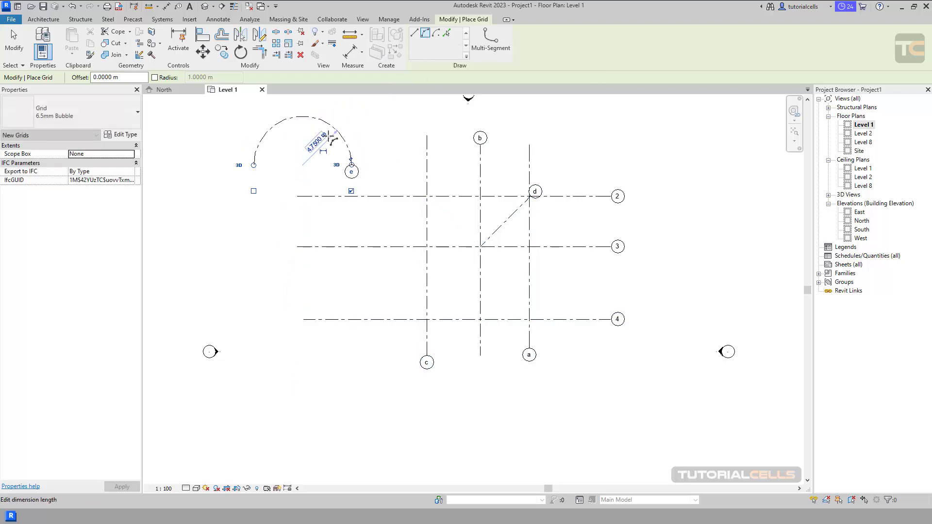
click(315, 143)
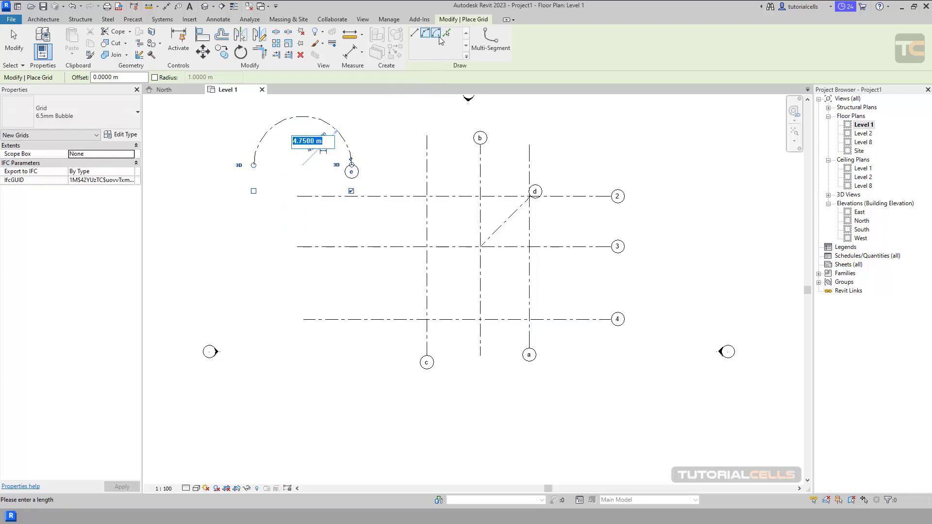
Draw a center-ends arc grid with a radius of about 6.7 m to the right of grid 2
click(435, 32)
click(684, 196)
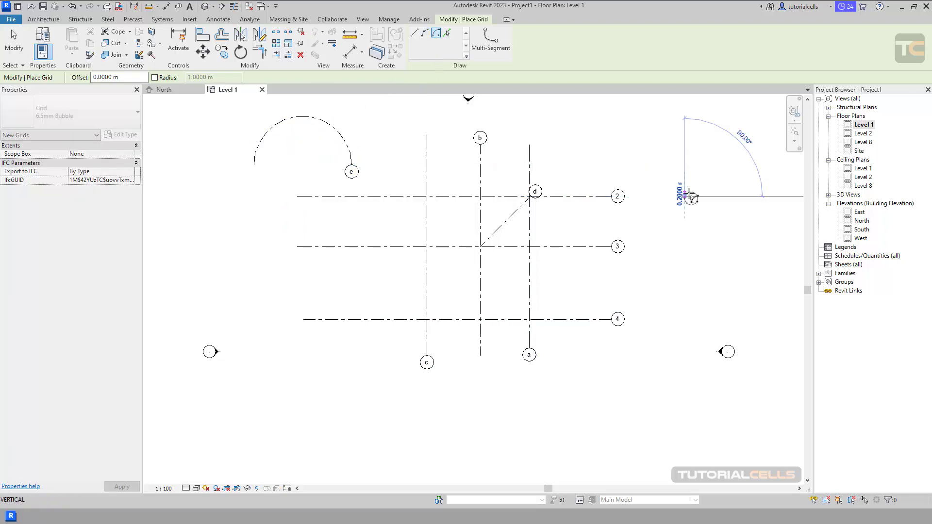
click(753, 193)
click(669, 129)
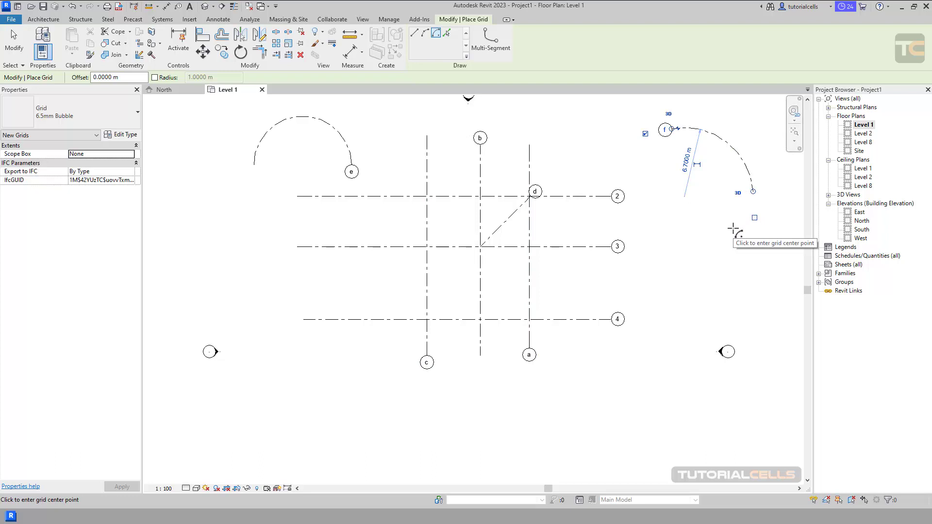
Create three vertical grids to the left of grid c using Pick Lines with a 4 m offset, and end the grid placement
scroll(620, 199, down, 2)
middle_drag(579, 221, 531, 179)
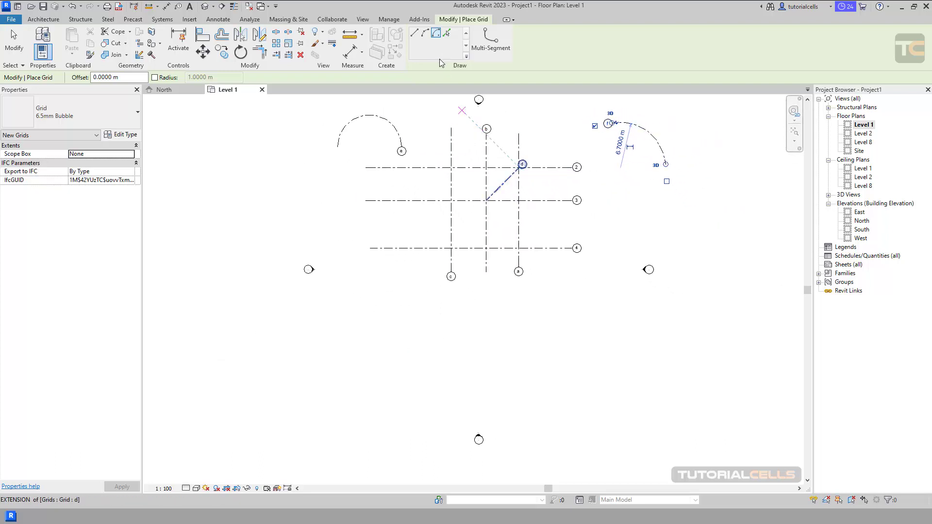
click(447, 34)
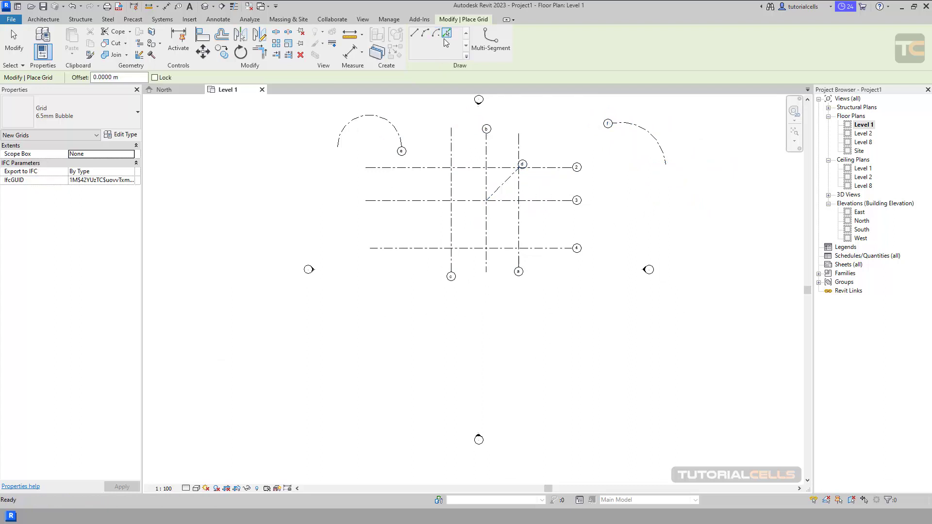
drag(125, 77, 92, 80)
text(4)
key(Return)
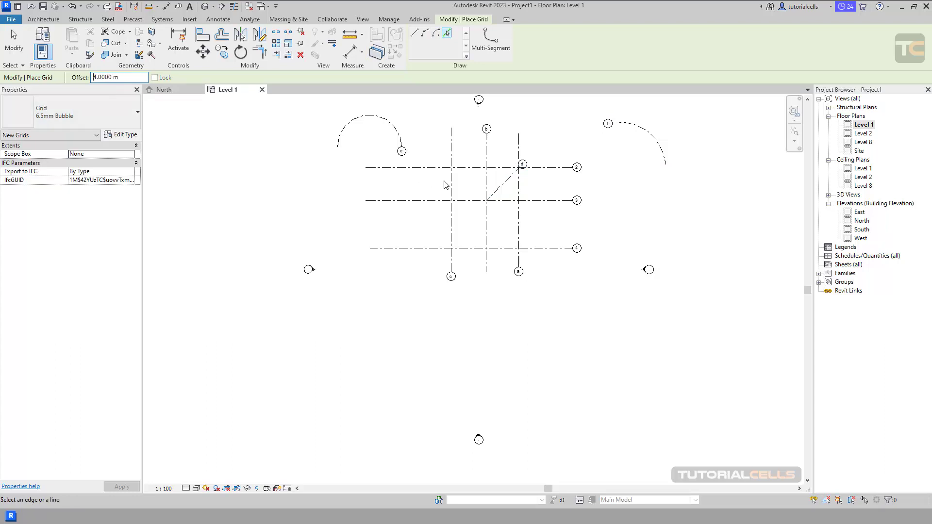
click(451, 186)
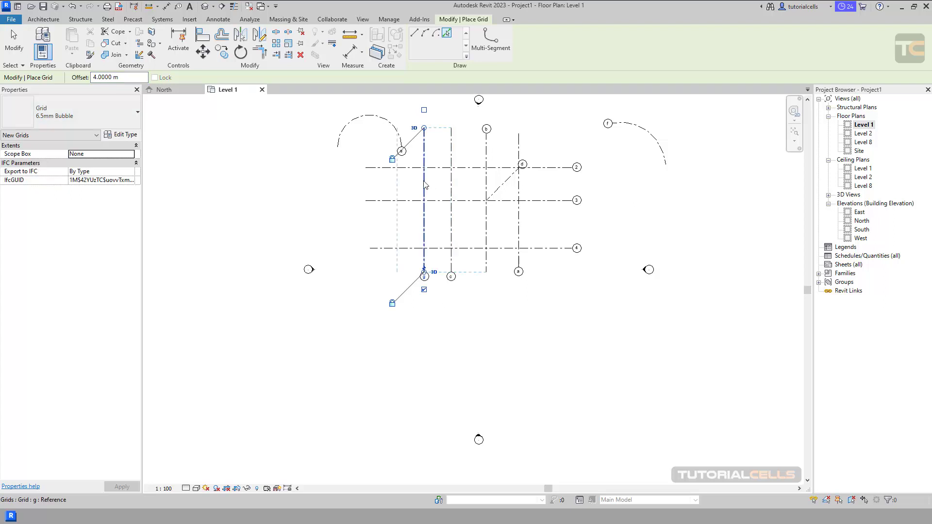
click(423, 185)
click(397, 186)
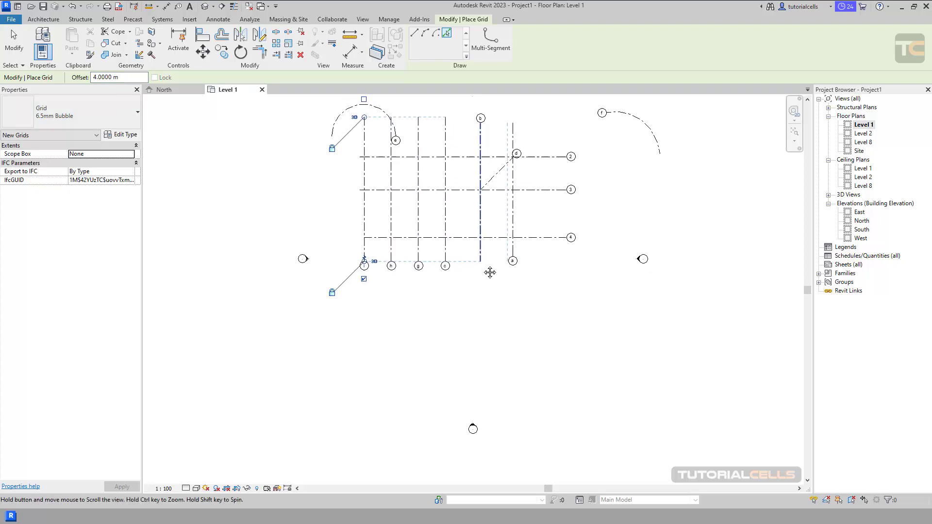
middle_drag(491, 270, 496, 296)
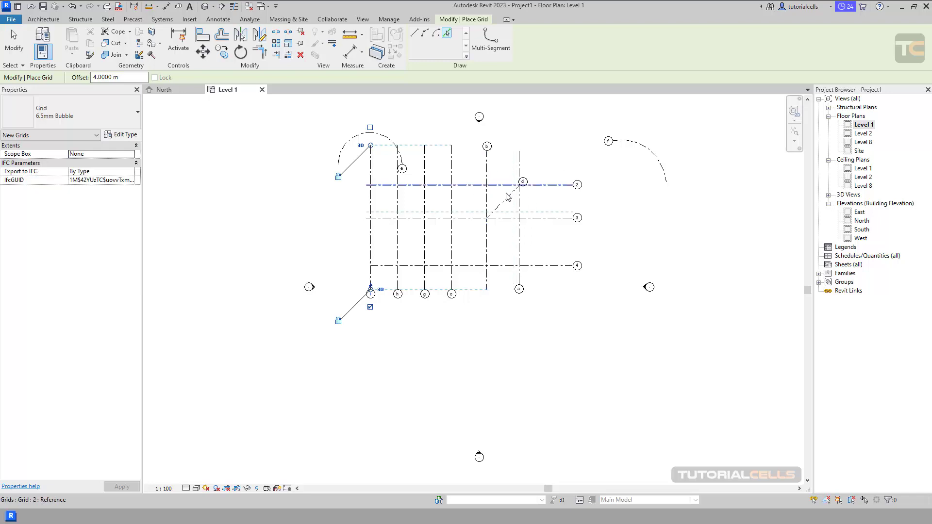
click(6, 32)
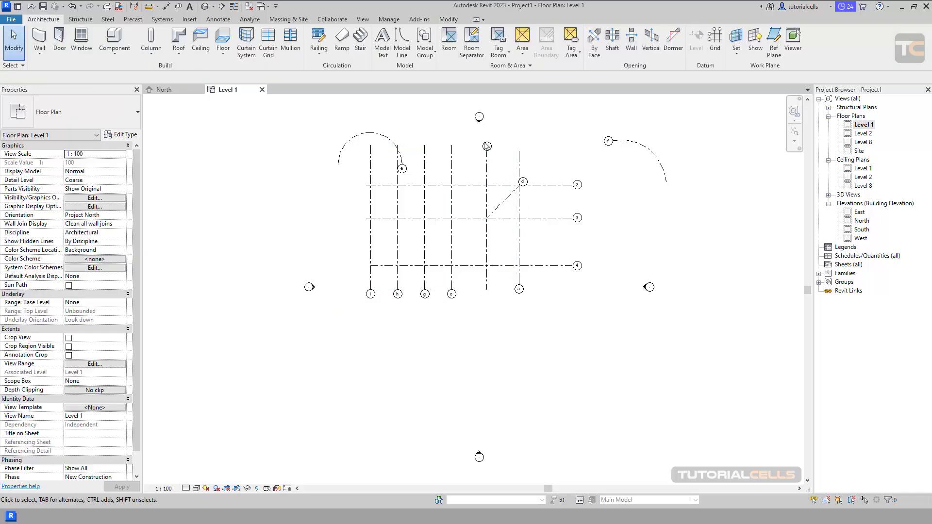
Select and delete all the grids in the plan, including the separate arc grid f
drag(559, 133, 364, 321)
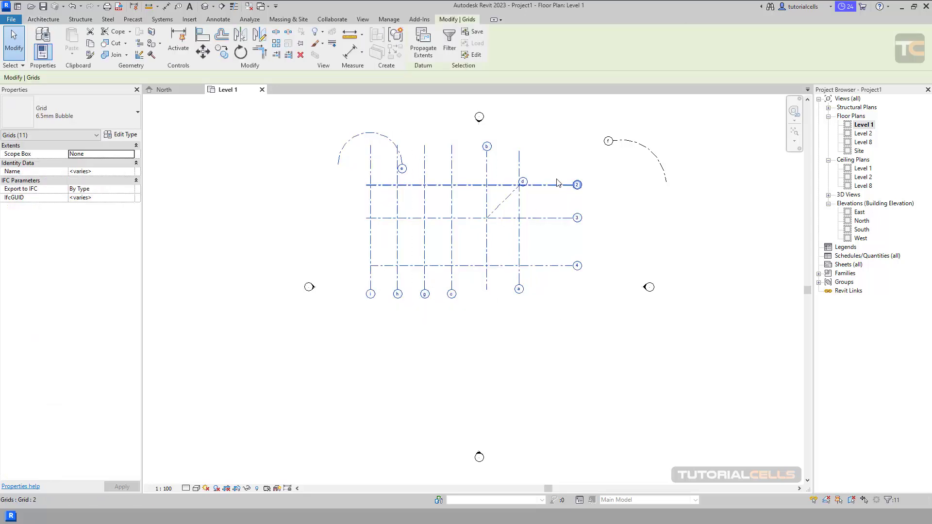
click(563, 153)
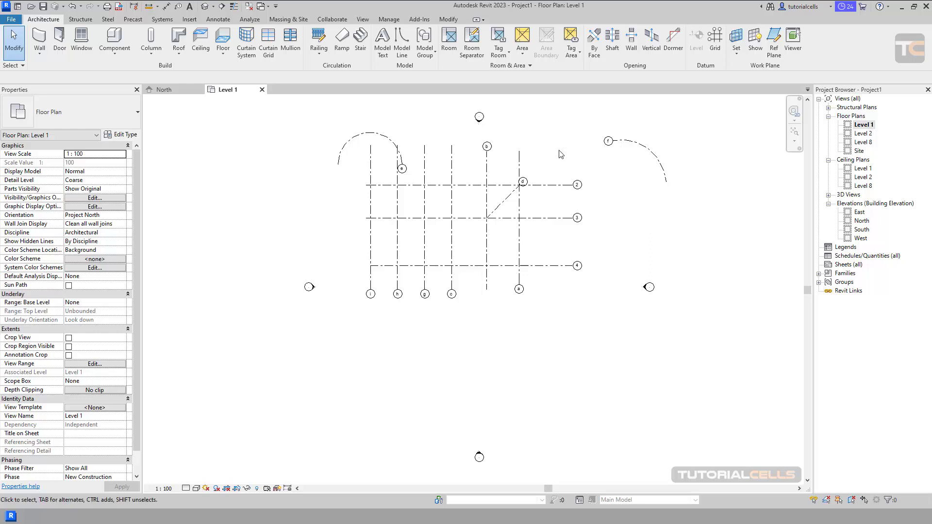
drag(575, 141, 395, 241)
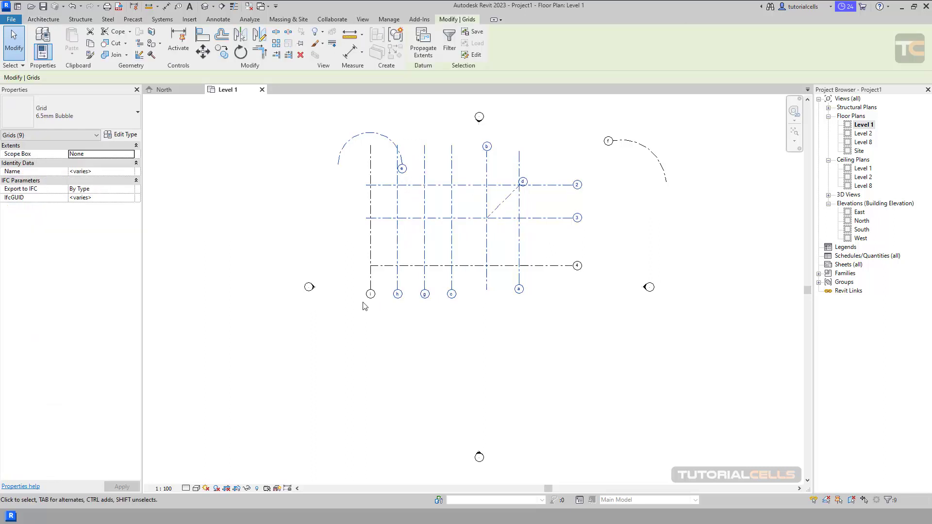
drag(316, 126, 594, 309)
key(Delete)
click(660, 165)
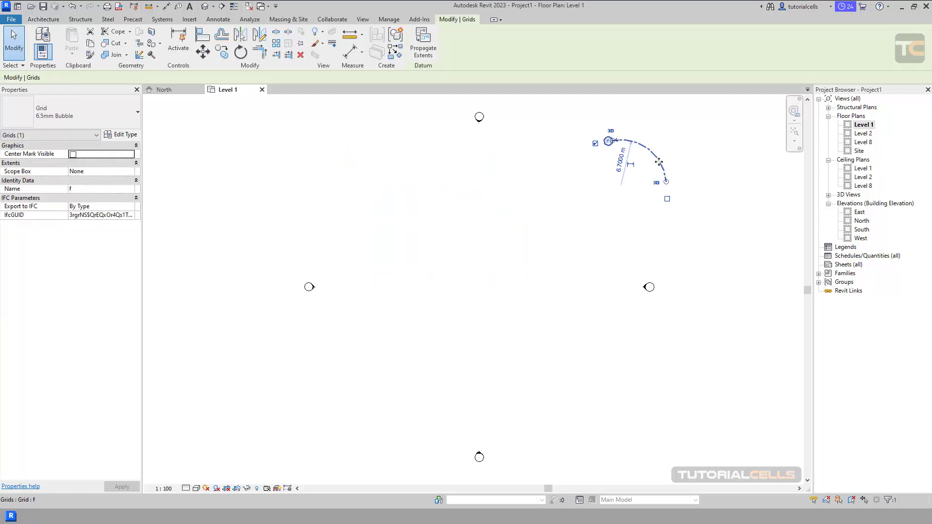
key(Delete)
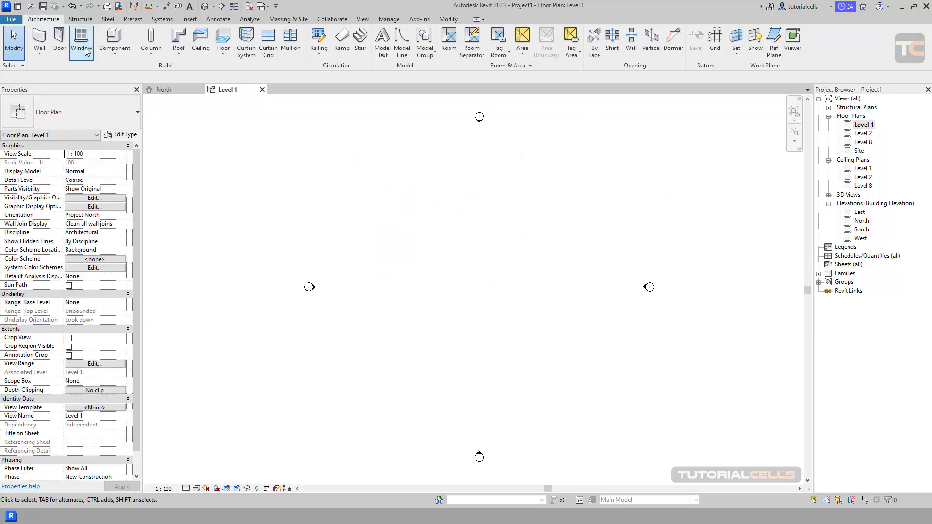
click(714, 40)
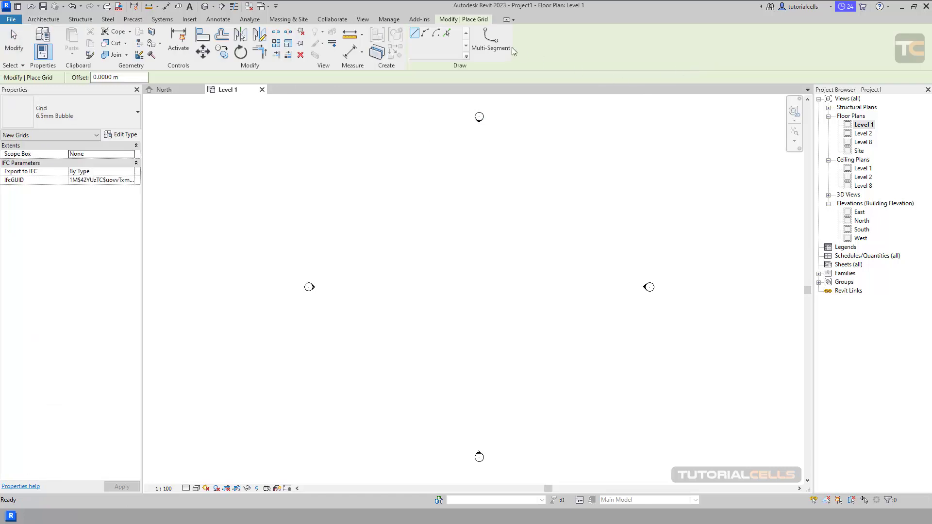
click(482, 54)
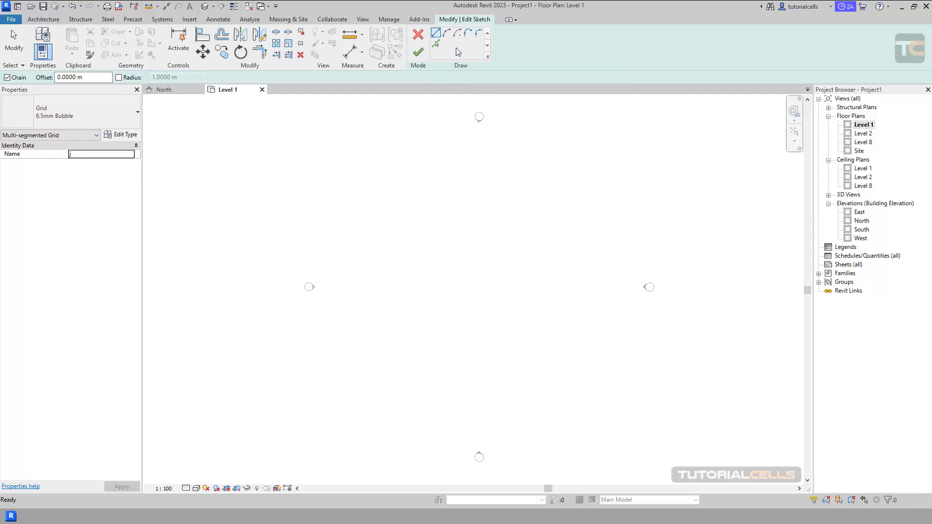
click(412, 39)
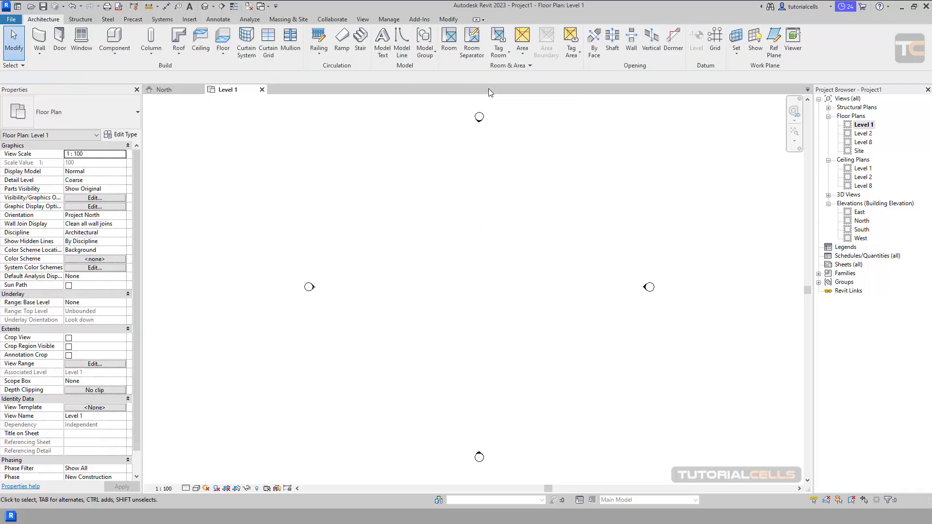
Draw a short horizontal grid from left to right and a start-end-radius arc grid starting at its bubble end, and end the placement
click(714, 39)
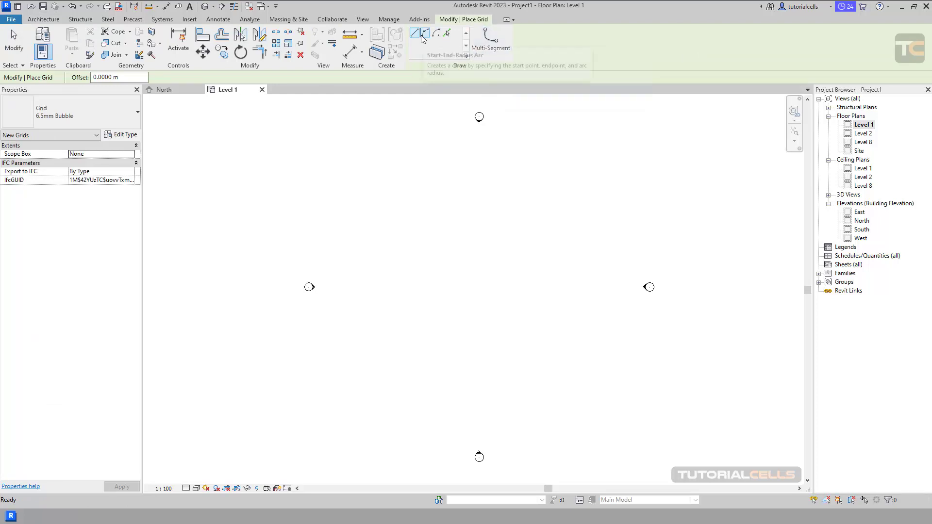
click(403, 188)
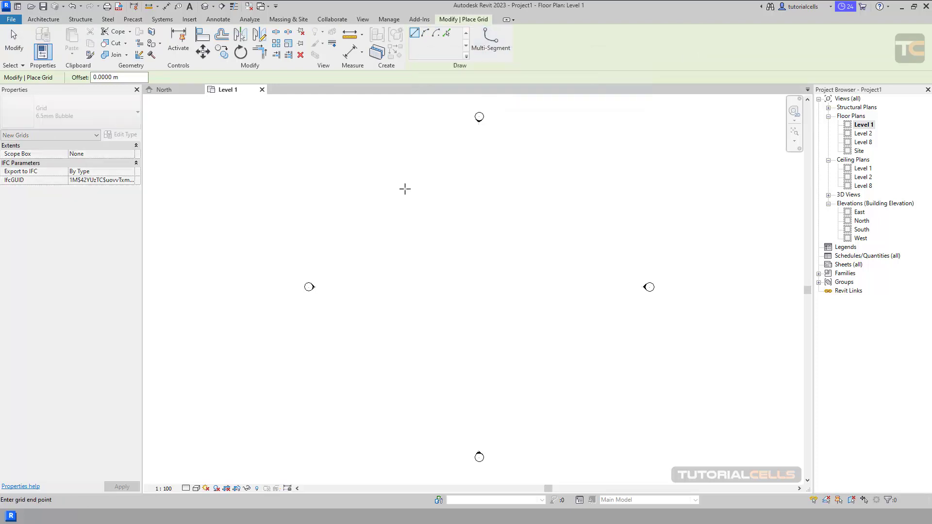
click(476, 188)
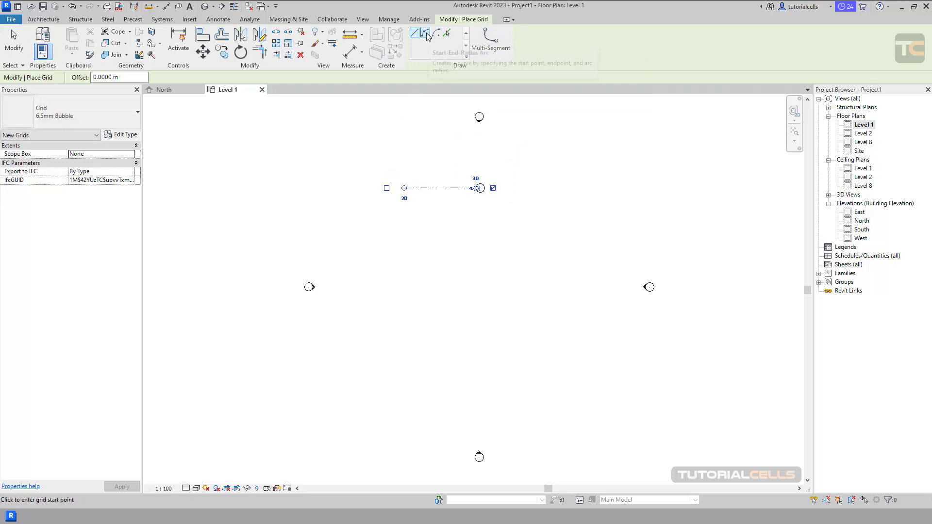
click(425, 34)
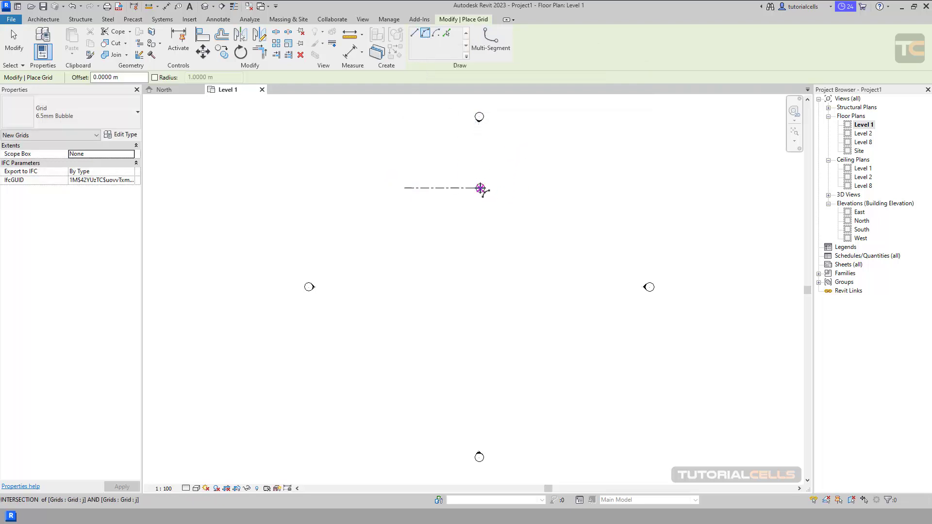
click(480, 188)
click(545, 192)
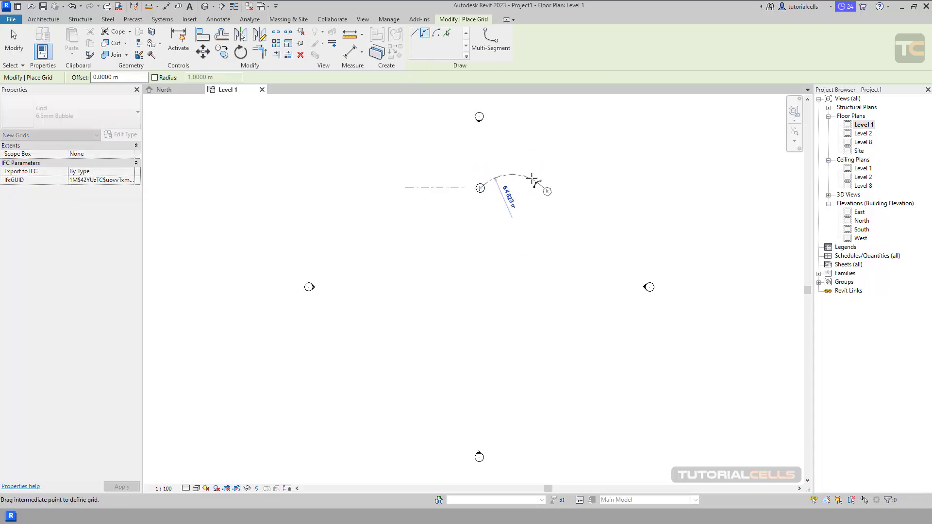
click(529, 165)
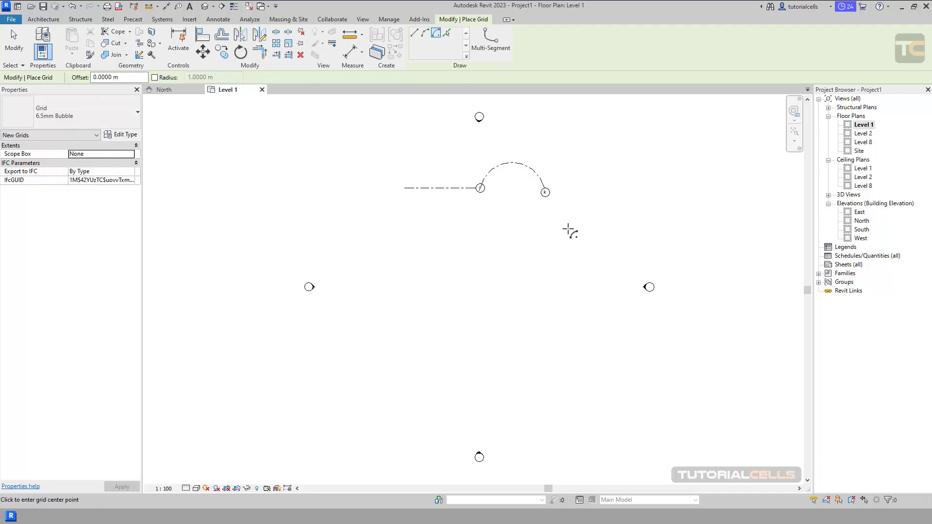
key(Escape)
key(Escape)
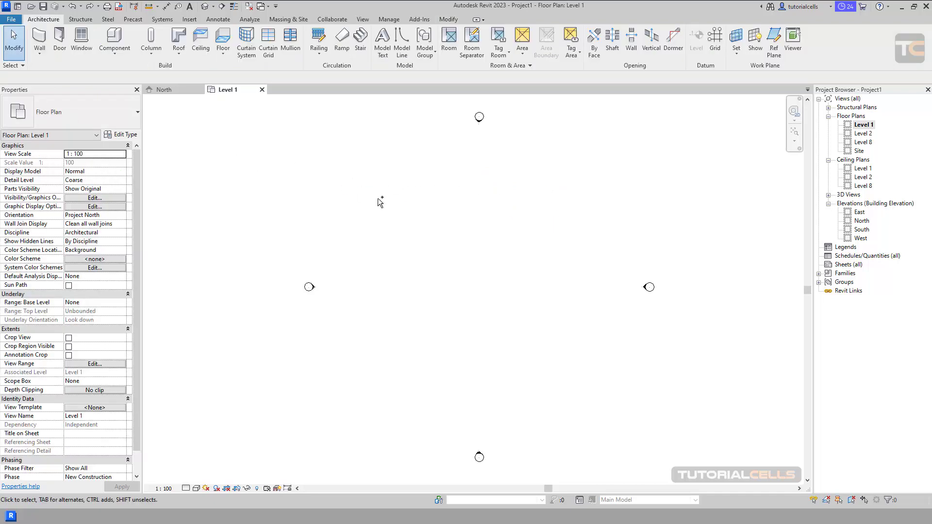
Start a multi-segment grid and sketch a horizontal line in the upper plan, continued by an upward-bulging start-end-radius arc
click(715, 41)
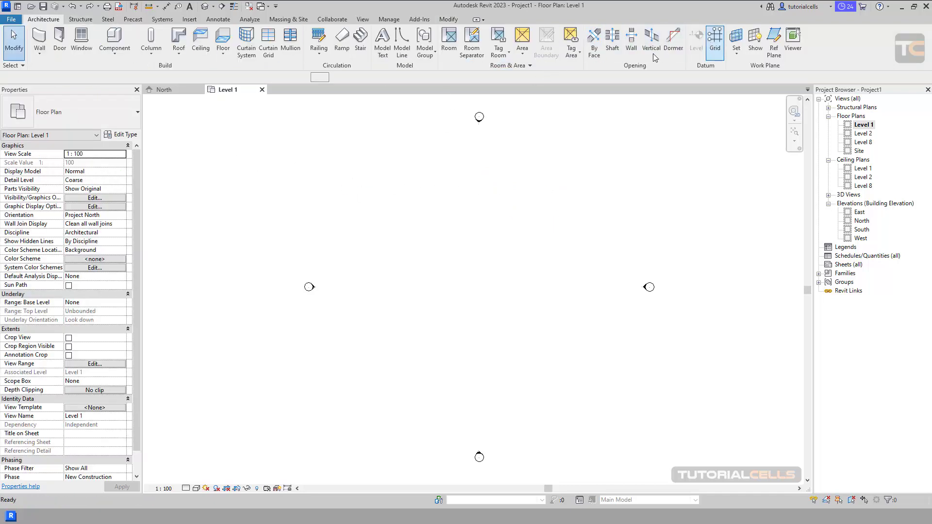
click(498, 47)
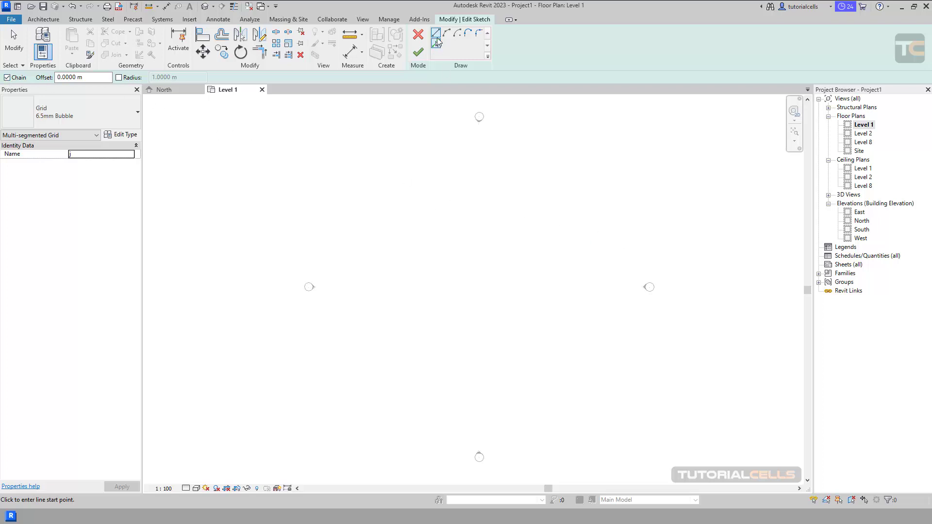
click(398, 190)
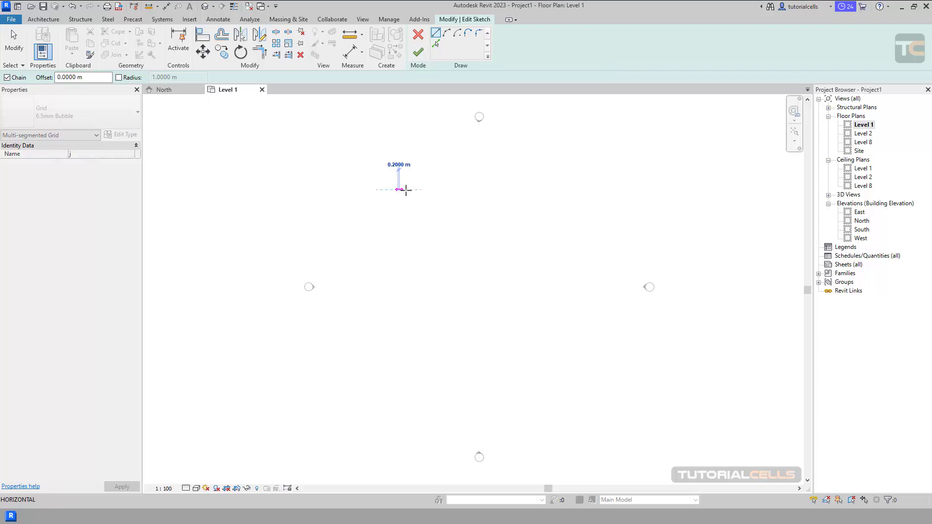
click(464, 190)
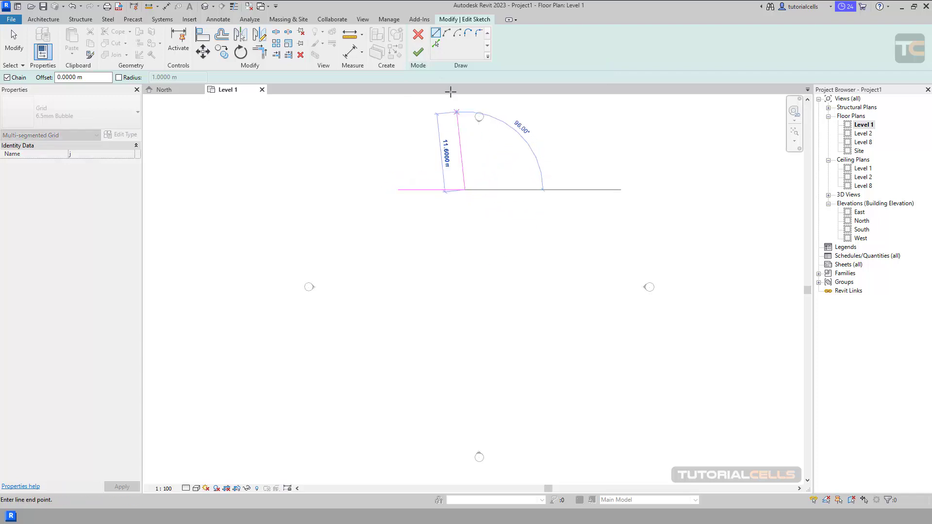
click(447, 34)
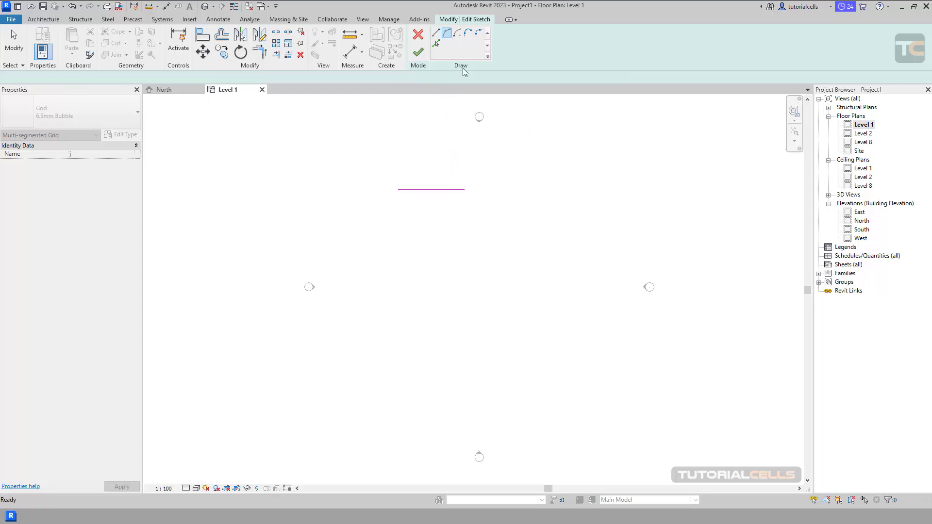
click(520, 189)
click(501, 166)
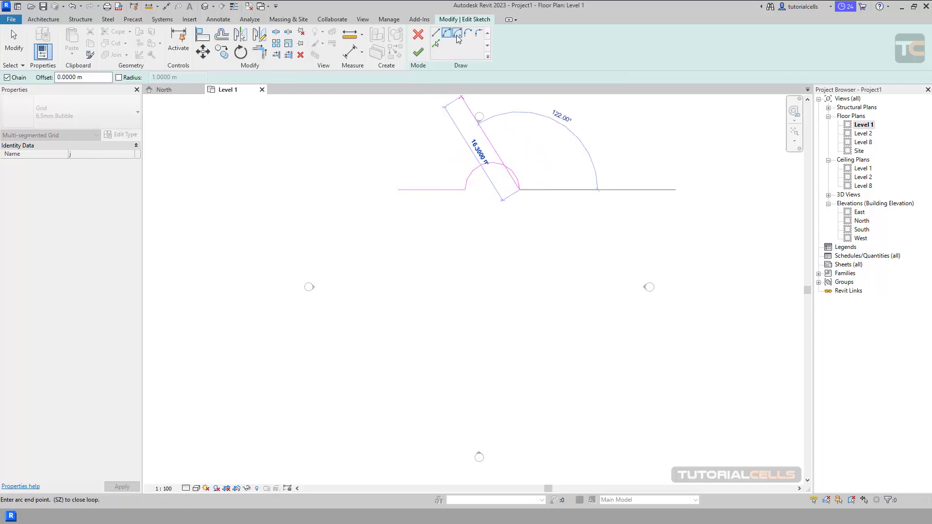
Extend the grid sketch with tangent end arcs curving below and back above the line, and finish the multi-segment grid
click(472, 39)
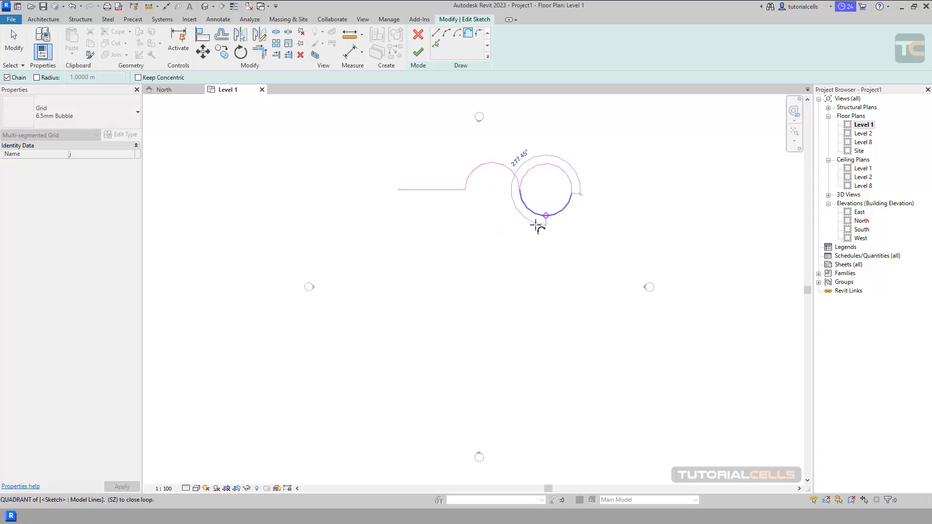
click(575, 214)
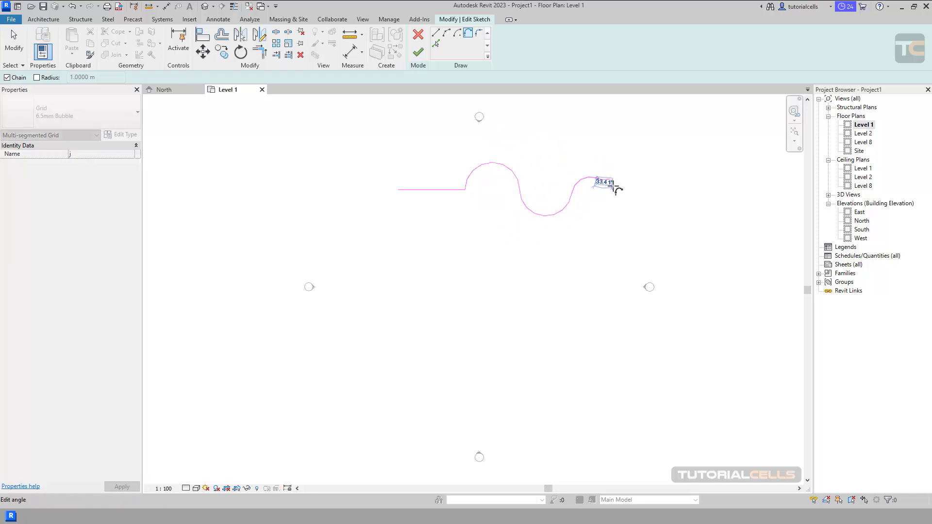
click(616, 190)
key(Escape)
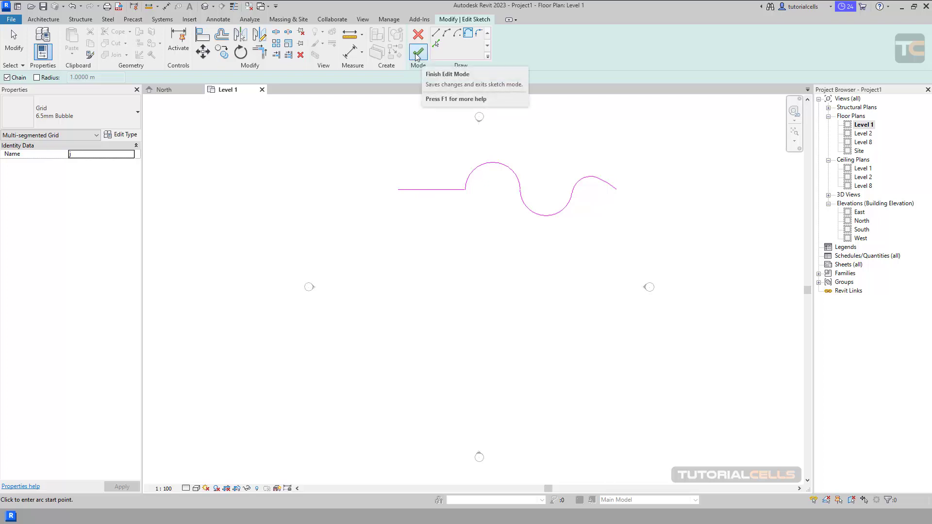
click(417, 57)
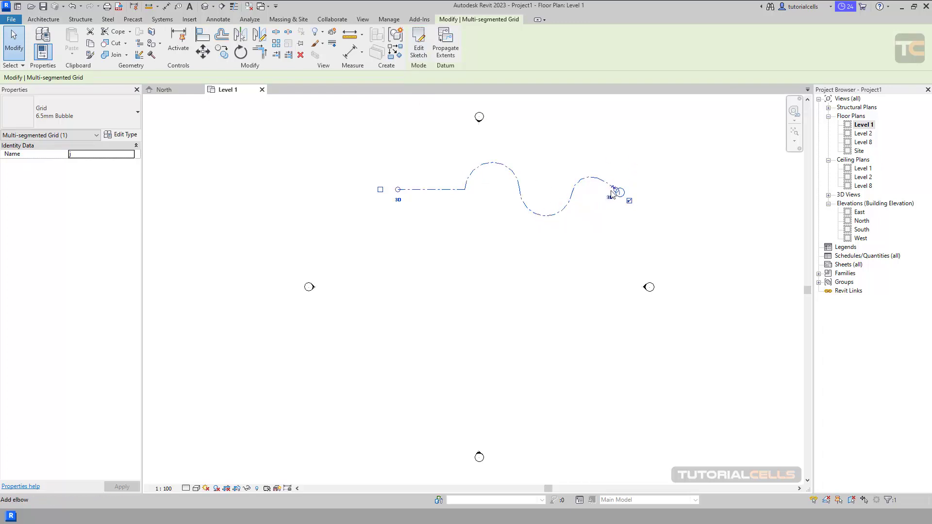
Stretch the multi-segment grid's bubble end further along its last arc, and delete the grid
drag(619, 192, 641, 209)
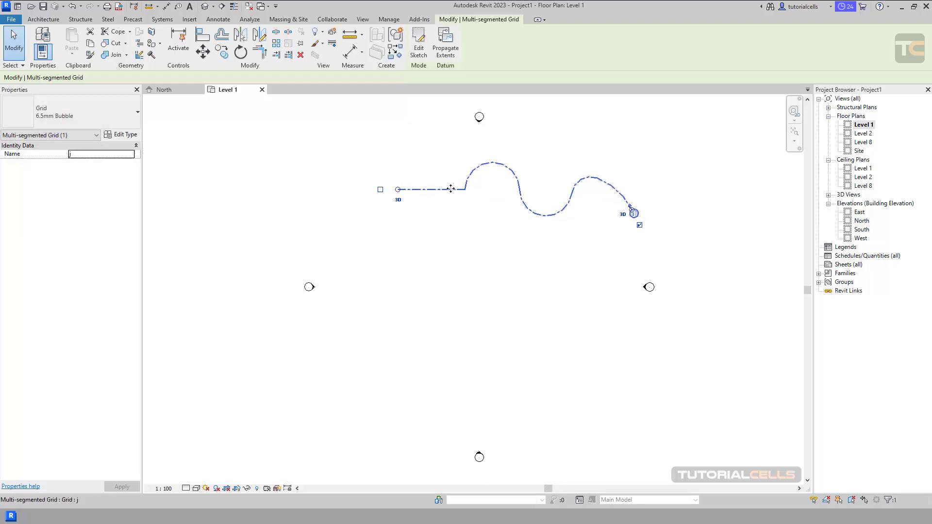
key(Delete)
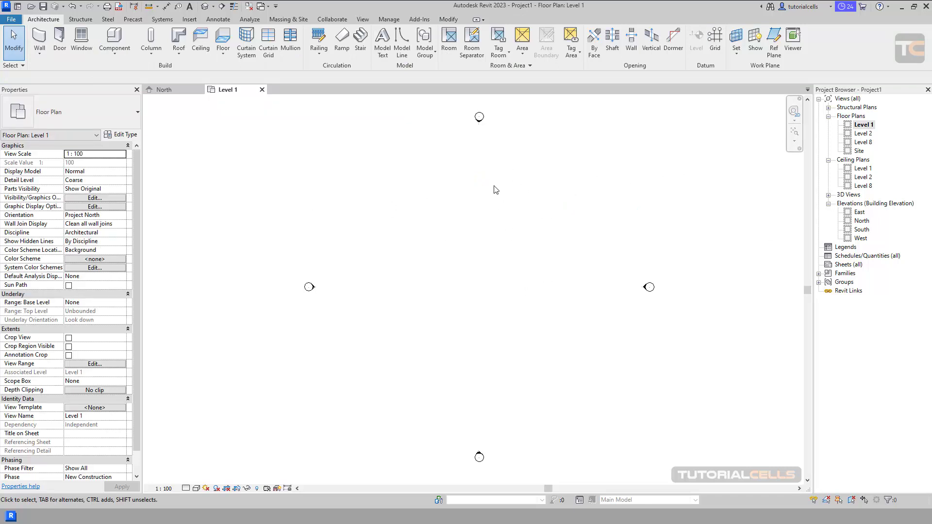
click(40, 39)
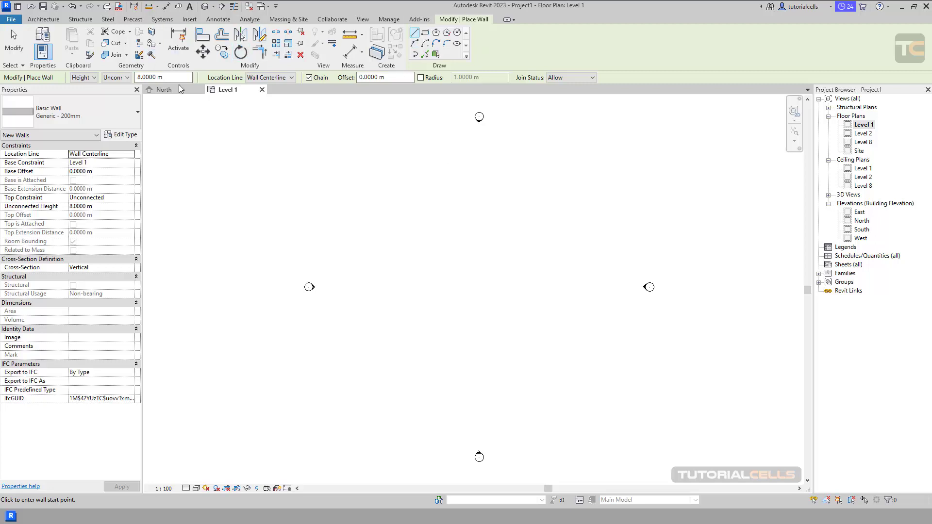
click(43, 19)
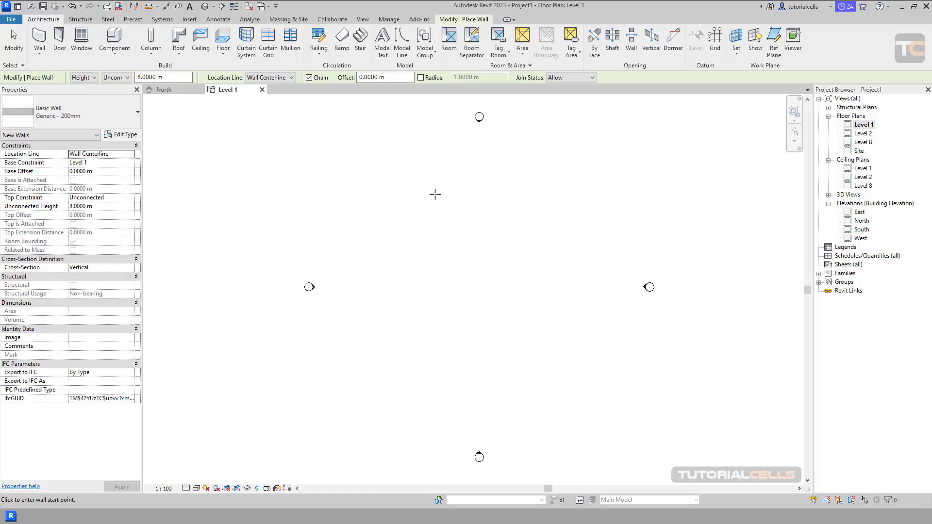
click(14, 41)
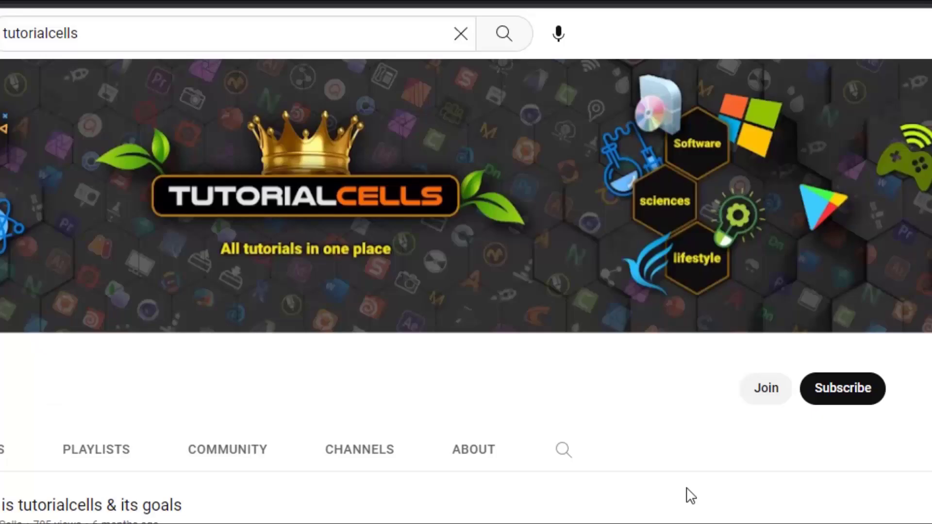
Subscribe to the TutorialCells channel on YouTube with notifications set to All, and open its membership offer
click(852, 408)
click(869, 399)
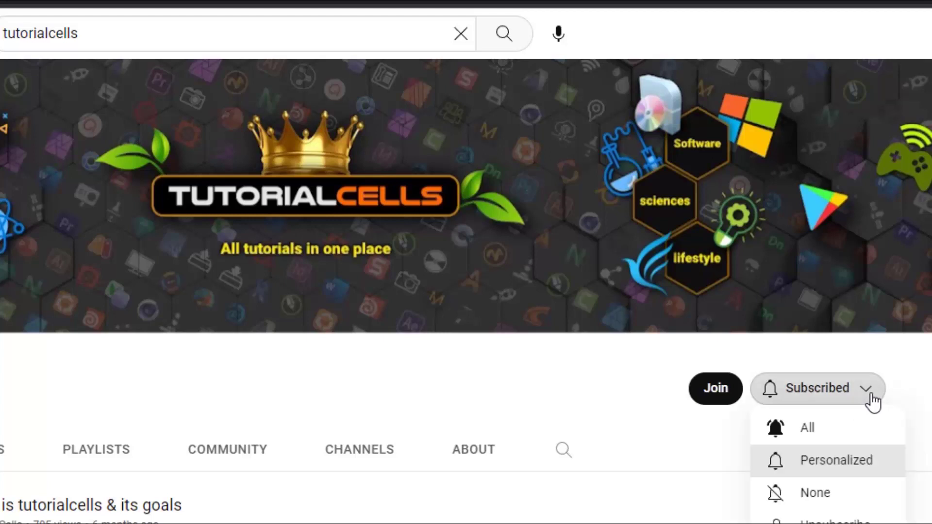
click(802, 433)
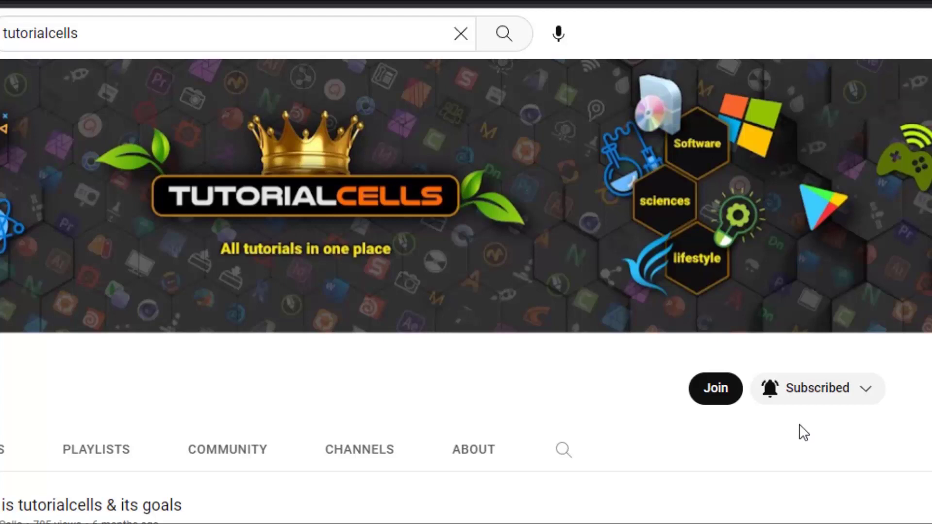
click(703, 403)
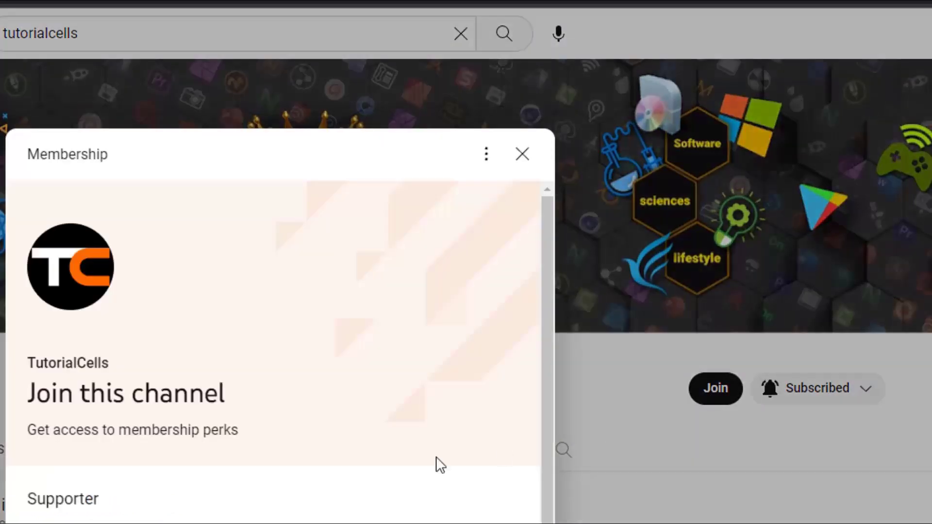